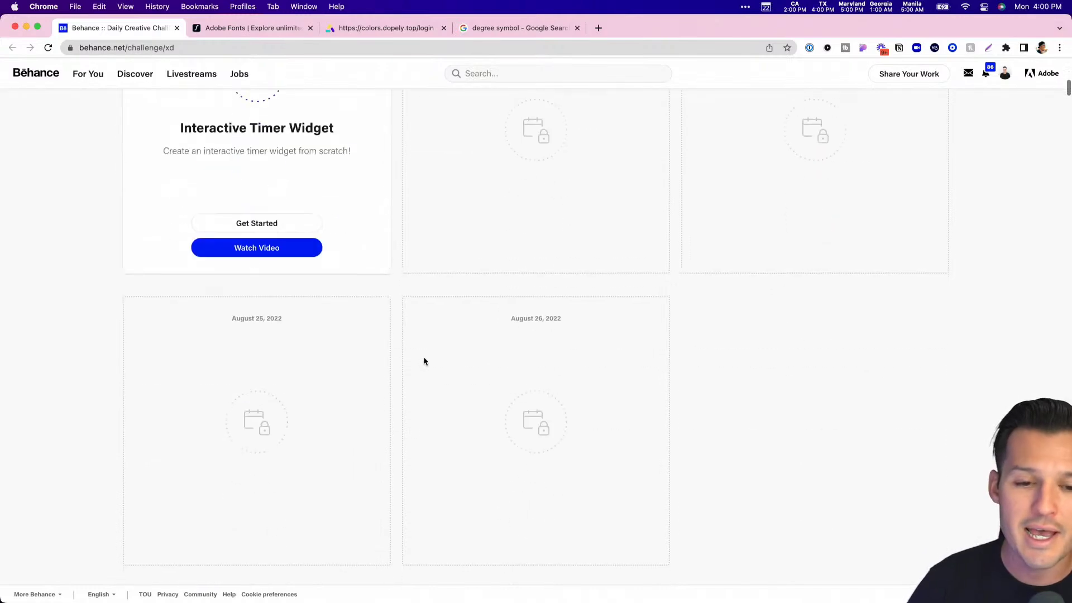
# Look over the XD Creative Challenge page and switch to the Adobe Fonts page.
pyautogui.scroll(-3, 423, 362)
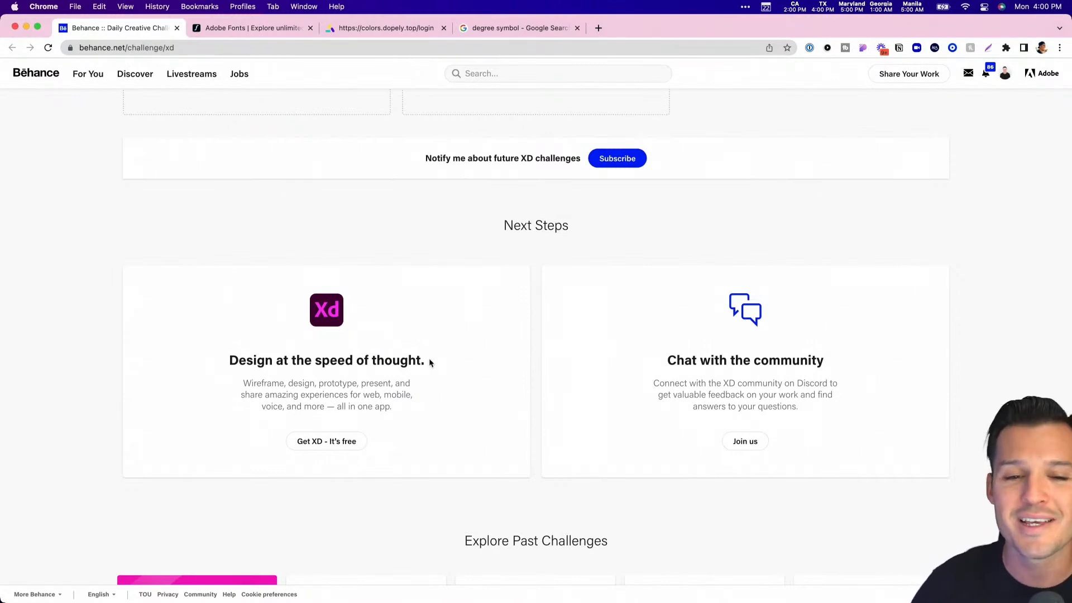
pyautogui.scroll(20, 594, 339)
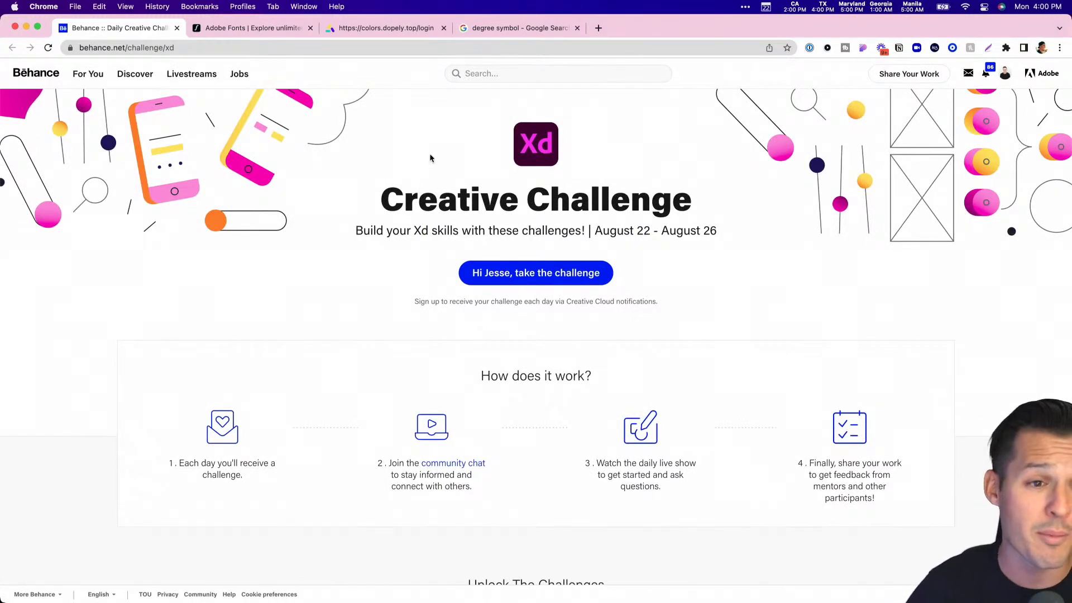
pyautogui.click(275, 30)
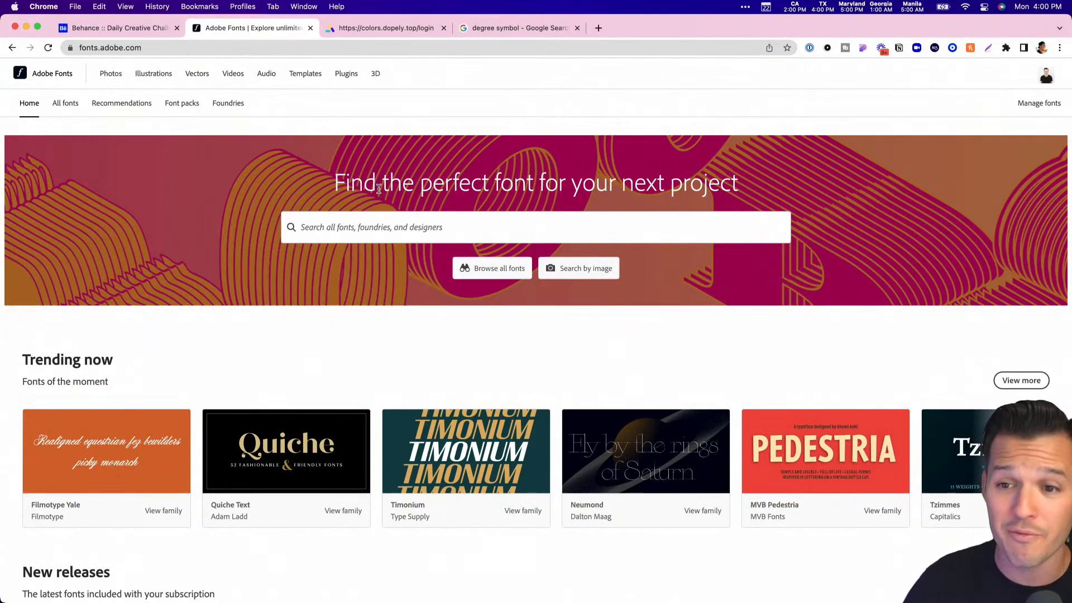
# Switch to the BBQ Timer document in Adobe XD and examine its Challenge Prompt and Inspiration sections.
pyautogui.hotkey('ctrl', 'Left')
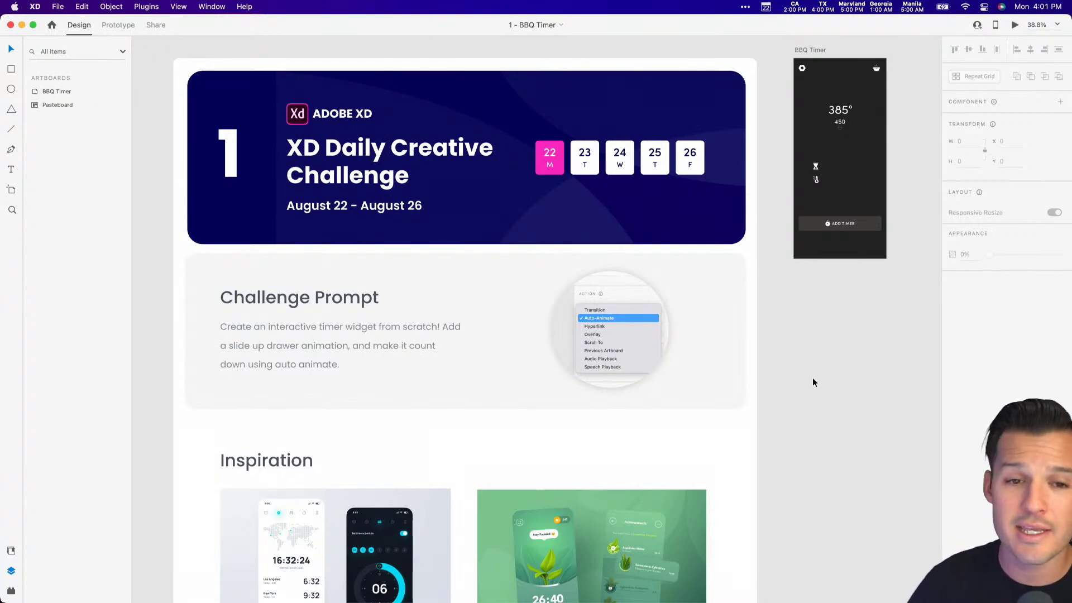
pyautogui.scroll(-3, 698, 402)
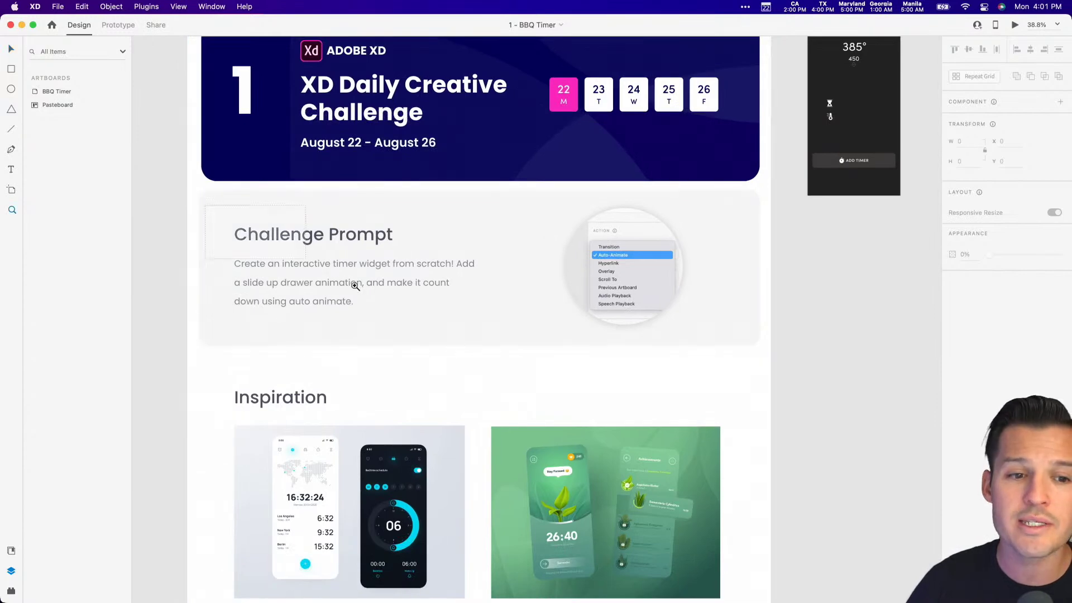
pyautogui.moveTo(257, 233); pyautogui.dragTo(654, 421)
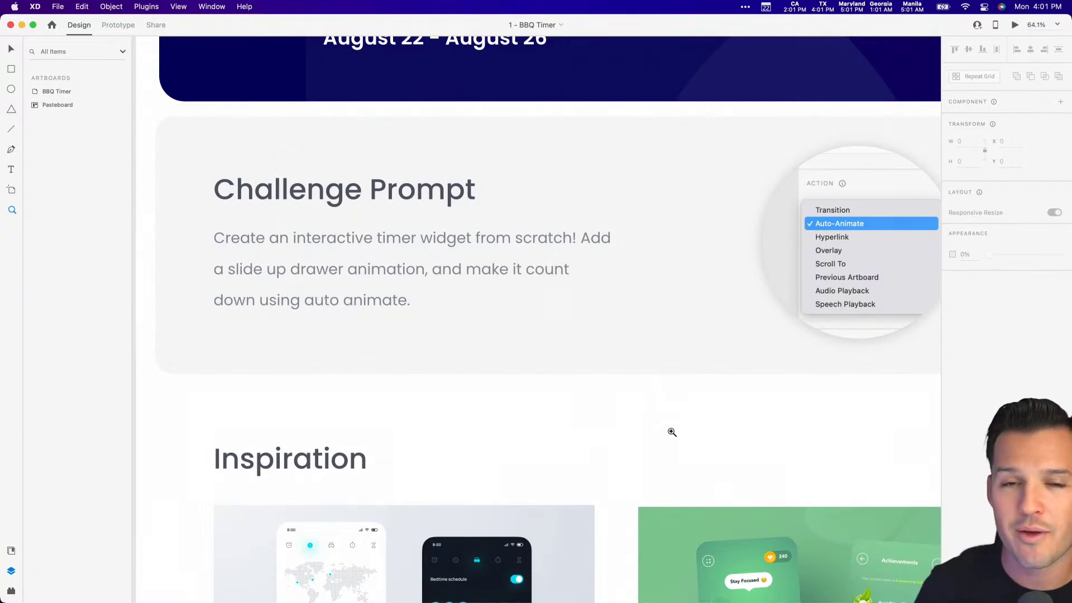
pyautogui.scroll(-5, 670, 430)
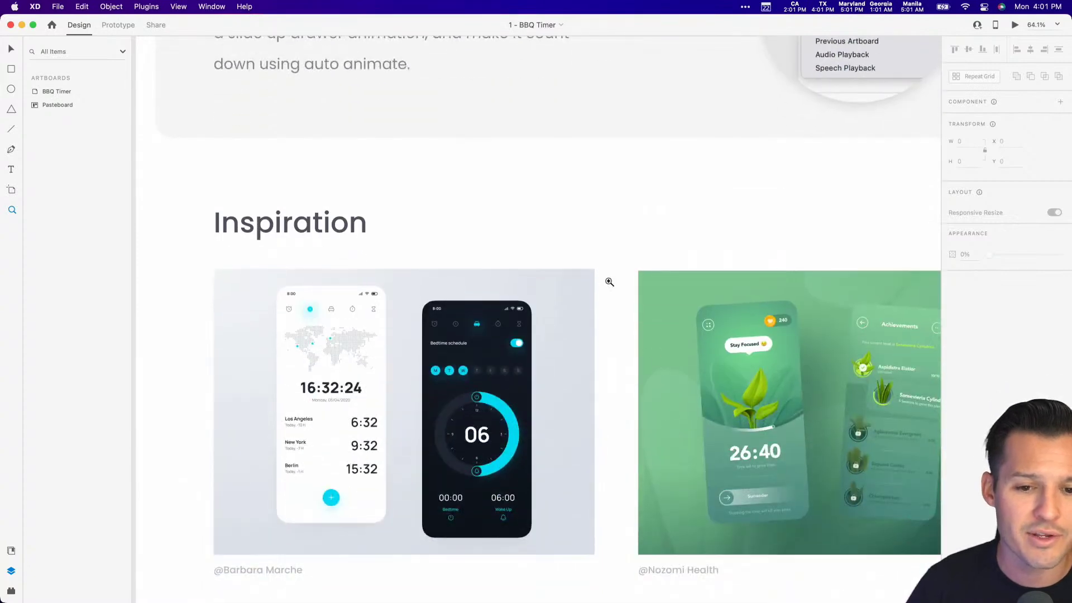
pyautogui.scroll(-10, 541, 278)
pyautogui.press('super+minus')
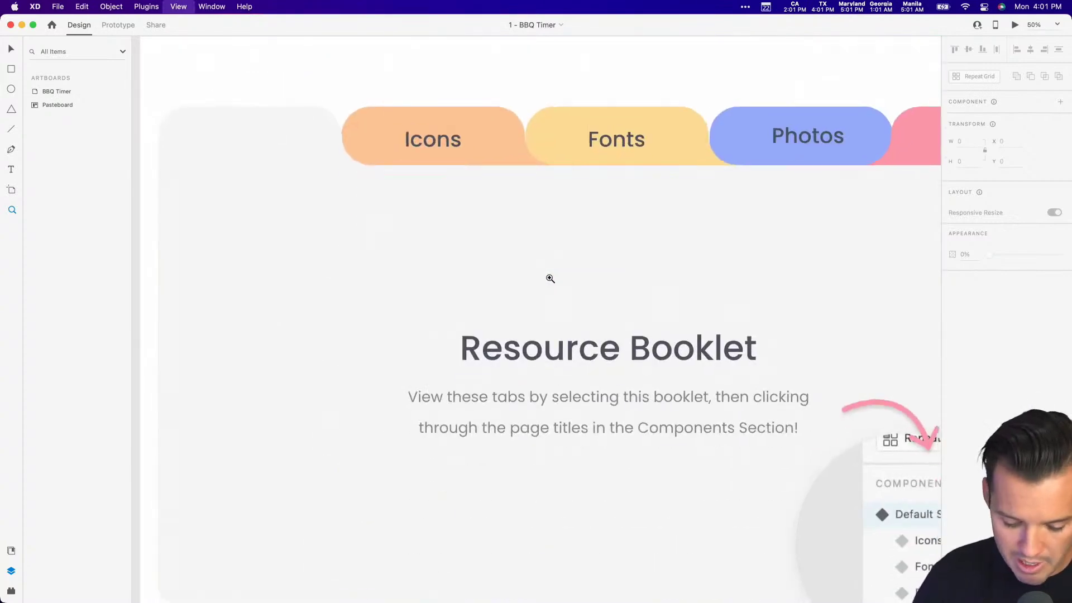
# Preview the Icons, Fonts, Photos and Tutorials pages of the Resource Booklet component, then return it to its Default State.
pyautogui.press('super+minus')
pyautogui.hscroll(3, 549, 277)
pyautogui.click(486, 297)
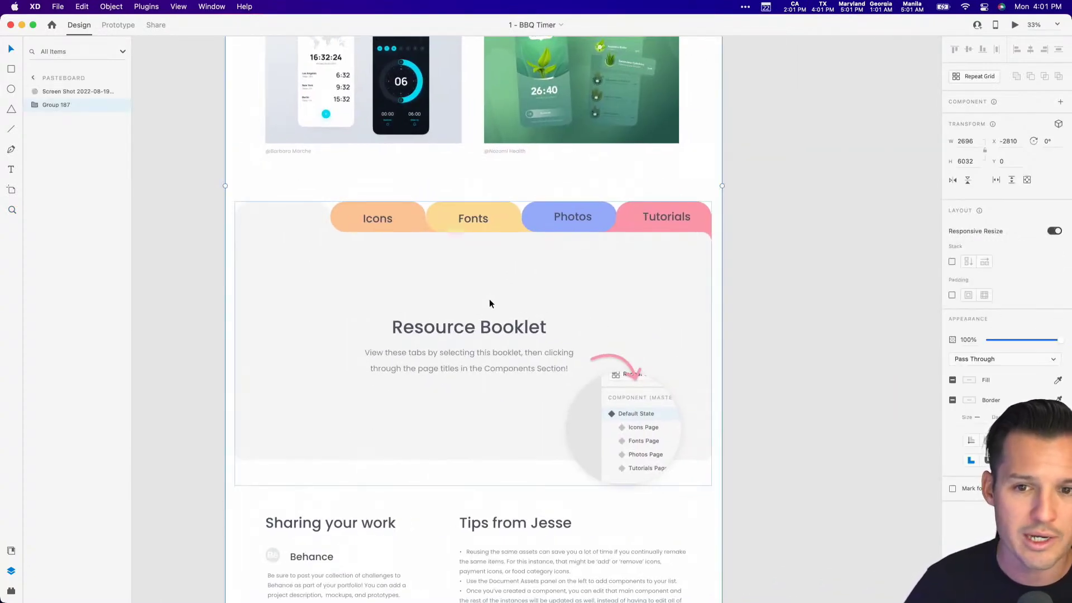
pyautogui.doubleClick(483, 295)
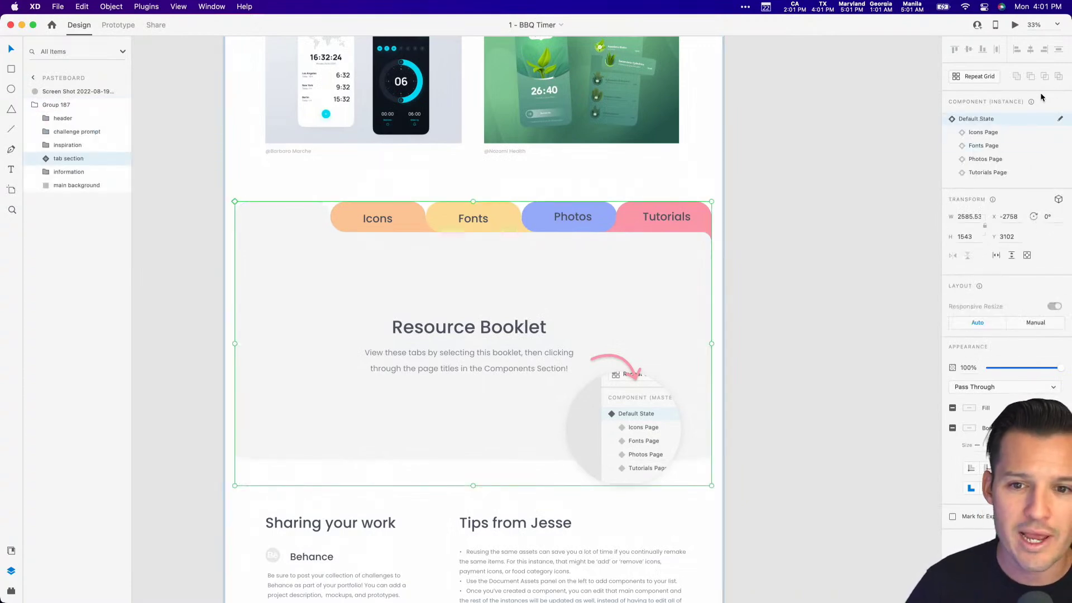
pyautogui.click(984, 133)
pyautogui.click(983, 146)
pyautogui.click(986, 159)
pyautogui.click(988, 172)
pyautogui.click(983, 133)
pyautogui.click(984, 146)
pyautogui.click(986, 159)
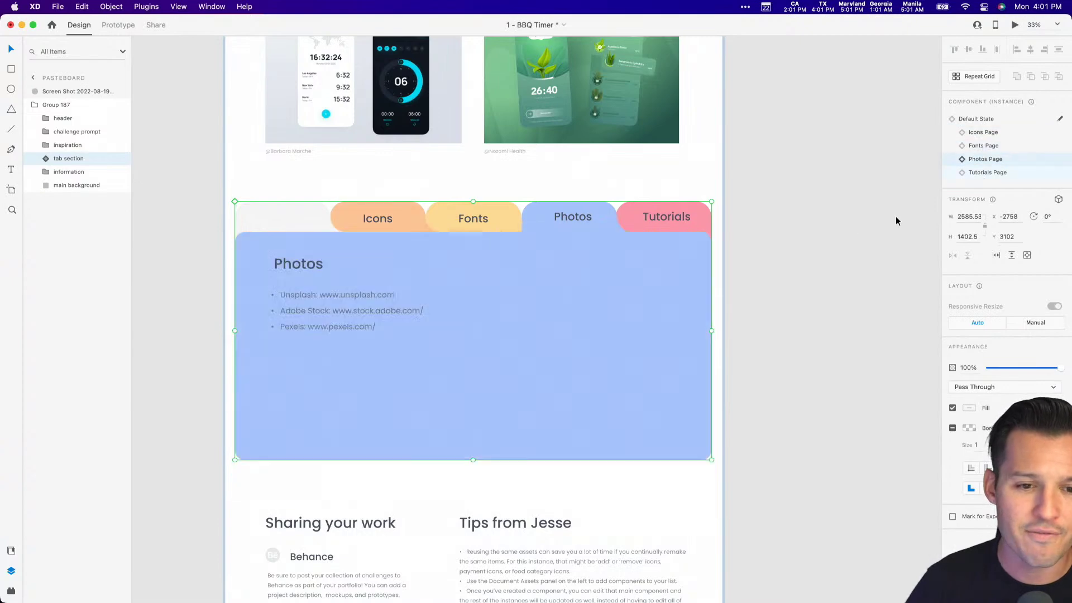
pyautogui.click(983, 119)
# Find the BBQ Timer artboard beside the challenge brief and examine its overall layout.
pyautogui.click(835, 88)
pyautogui.scroll(10, 732, 261)
pyautogui.hscroll(5, 732, 261)
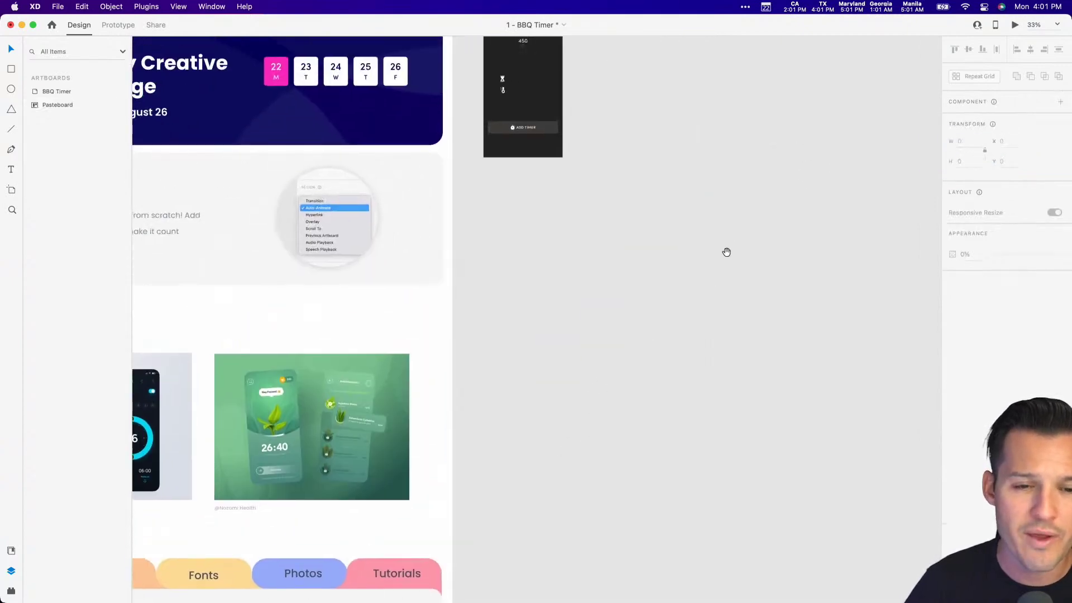
pyautogui.moveTo(483, 134); pyautogui.dragTo(608, 268)
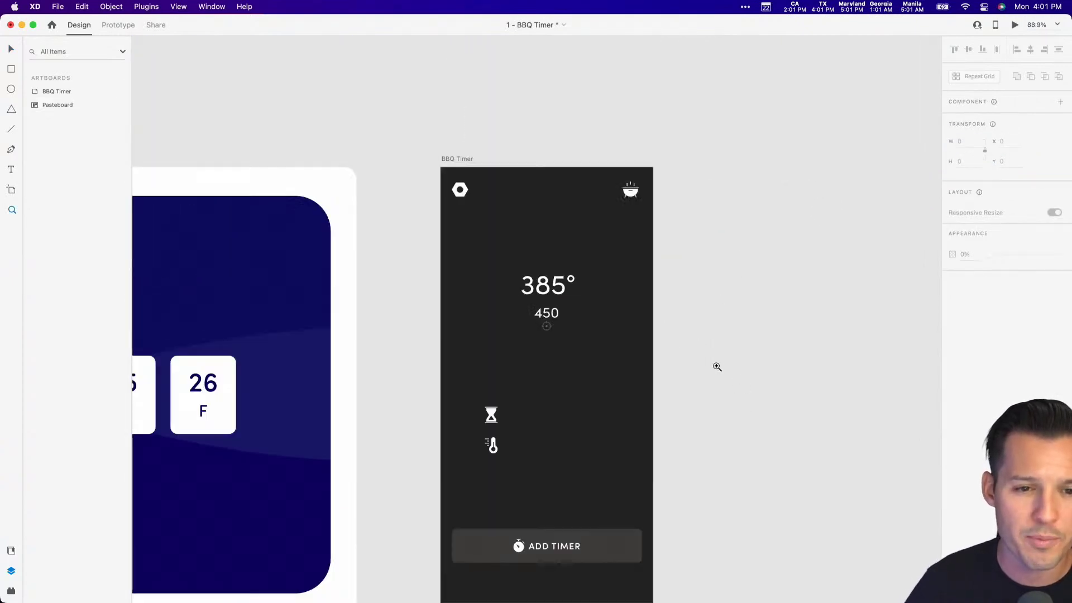
pyautogui.click(457, 160)
pyautogui.scroll(-3, 731, 199)
pyautogui.hscroll(1, 730, 199)
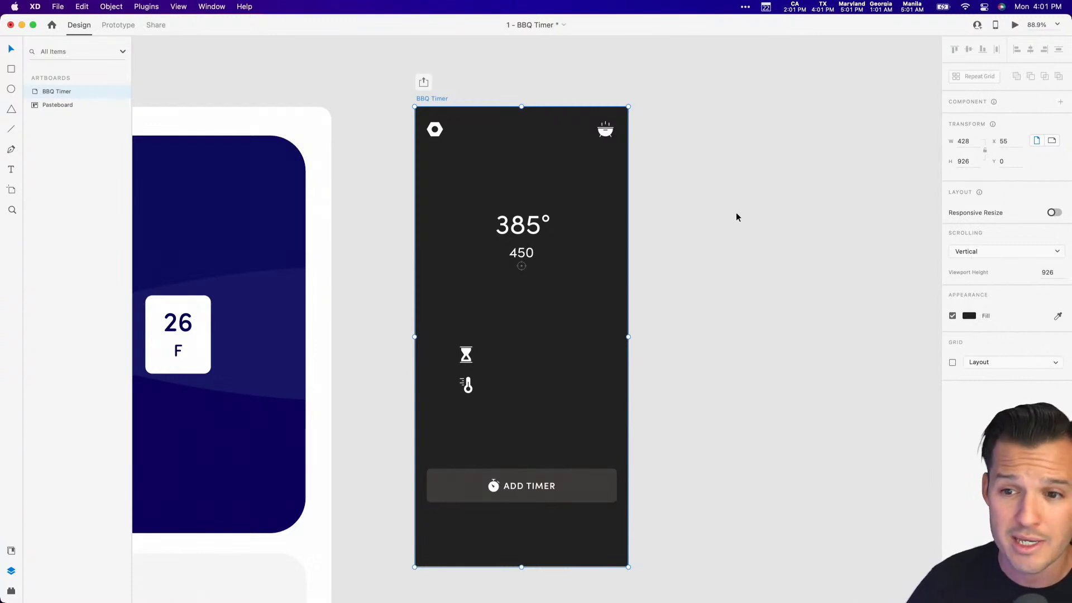
pyautogui.click(736, 216)
pyautogui.hscroll(-3, 748, 226)
pyautogui.scroll(1, 749, 226)
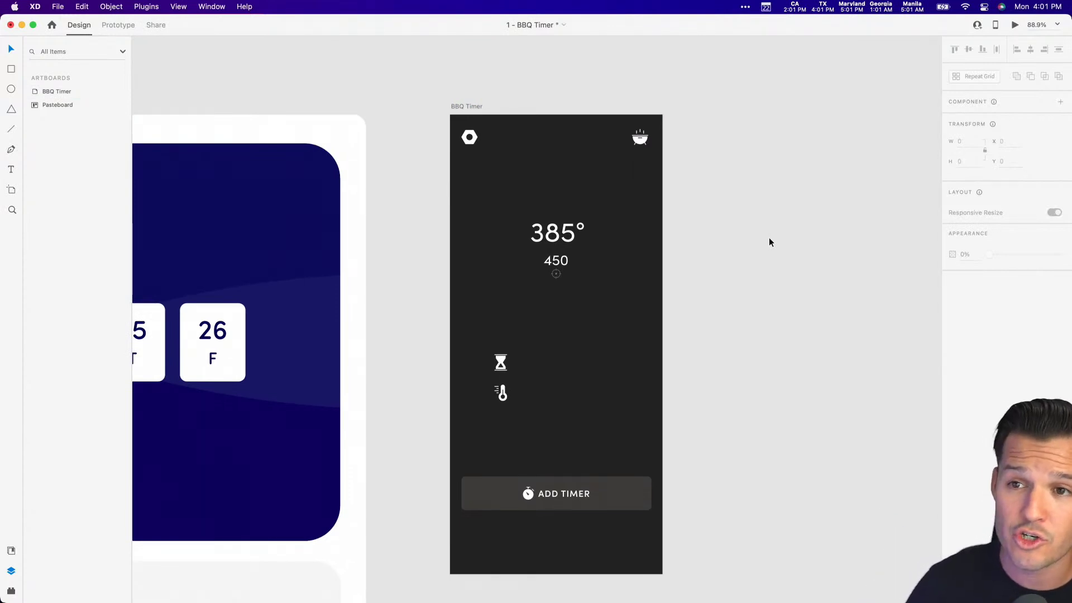
pyautogui.hscroll(2, 751, 248)
pyautogui.scroll(-1, 751, 248)
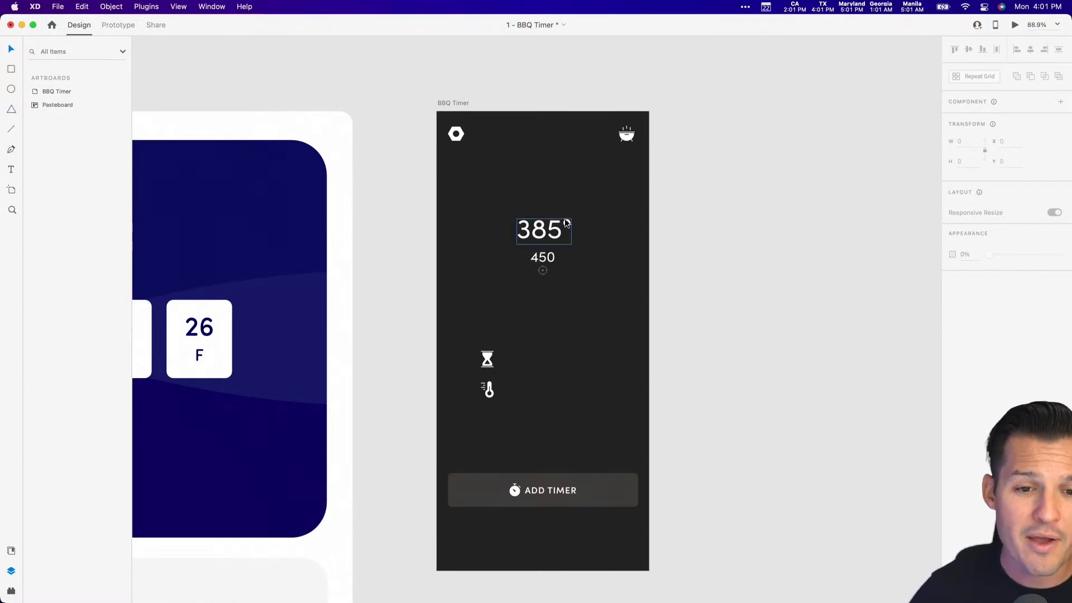
# Inspect the font and size settings of the 385° and 450 temperature texts on the BBQ Timer artboard.
pyautogui.press('z')
pyautogui.moveTo(409, 158); pyautogui.dragTo(681, 345)
pyautogui.press('v')
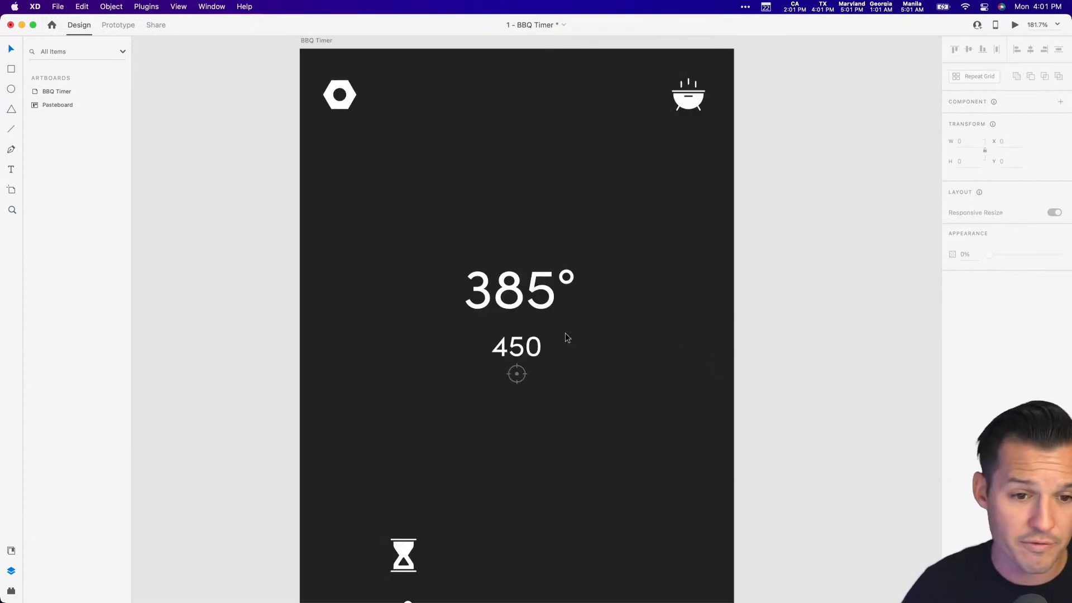
pyautogui.click(530, 297)
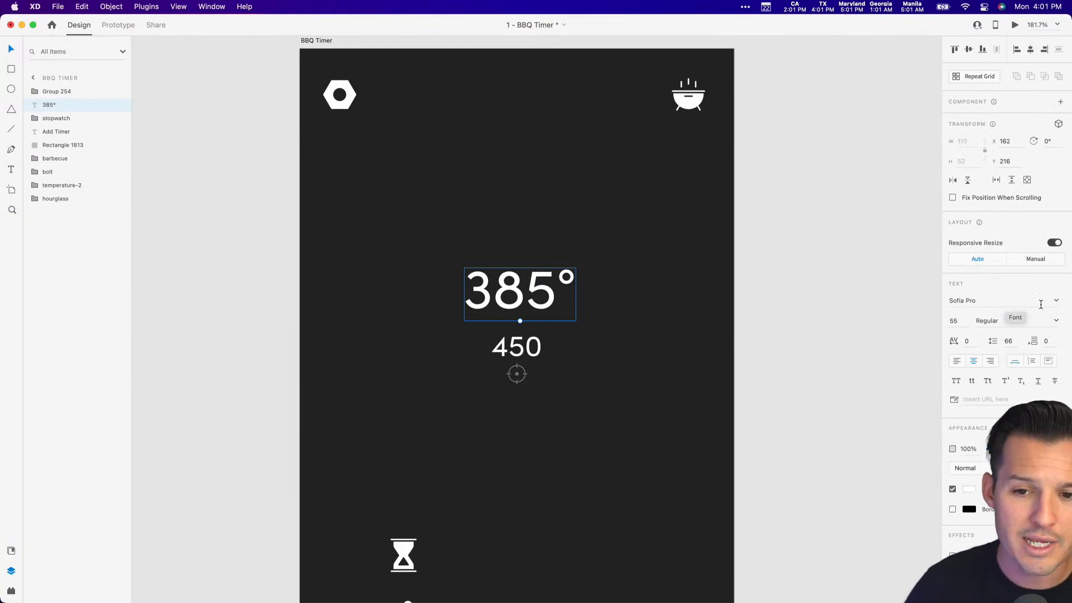
pyautogui.click(958, 322)
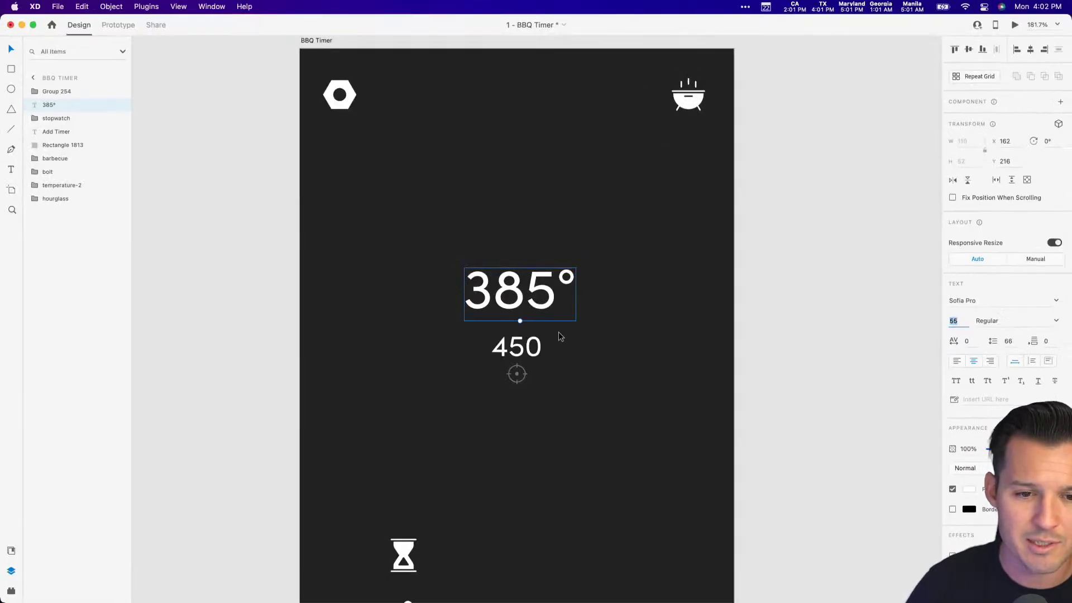
pyautogui.click(517, 347)
pyautogui.doubleClick(517, 348)
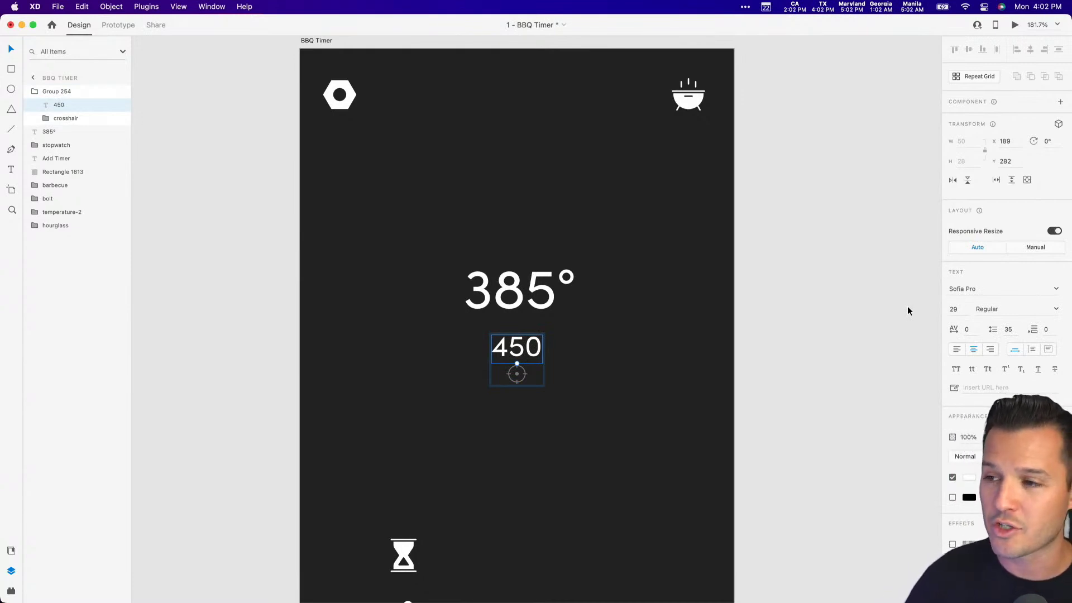
pyautogui.click(873, 289)
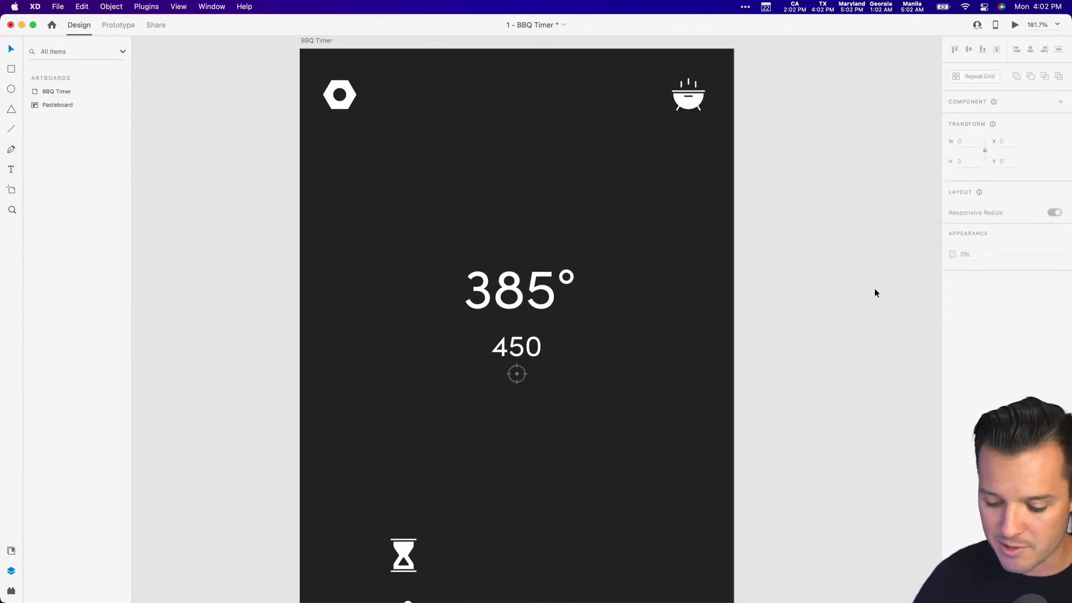
# Examine the lower half of the BBQ Timer artboard and the properties of the Add Timer button's rectangle.
pyautogui.press('super+minus')
pyautogui.moveTo(837, 377); pyautogui.dragTo(833, 361)
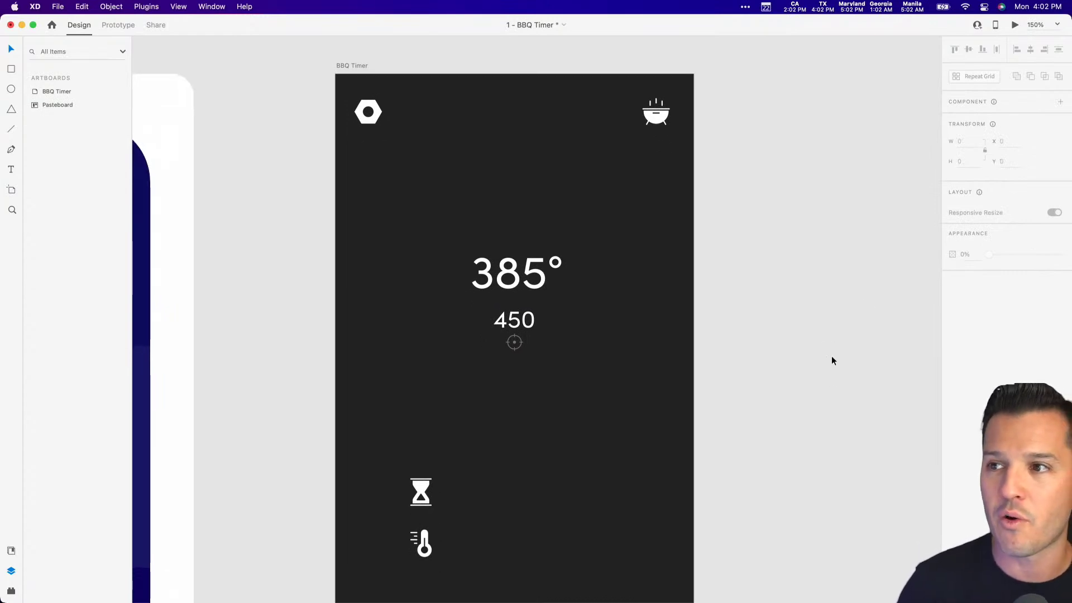
pyautogui.moveTo(758, 347); pyautogui.dragTo(790, 79)
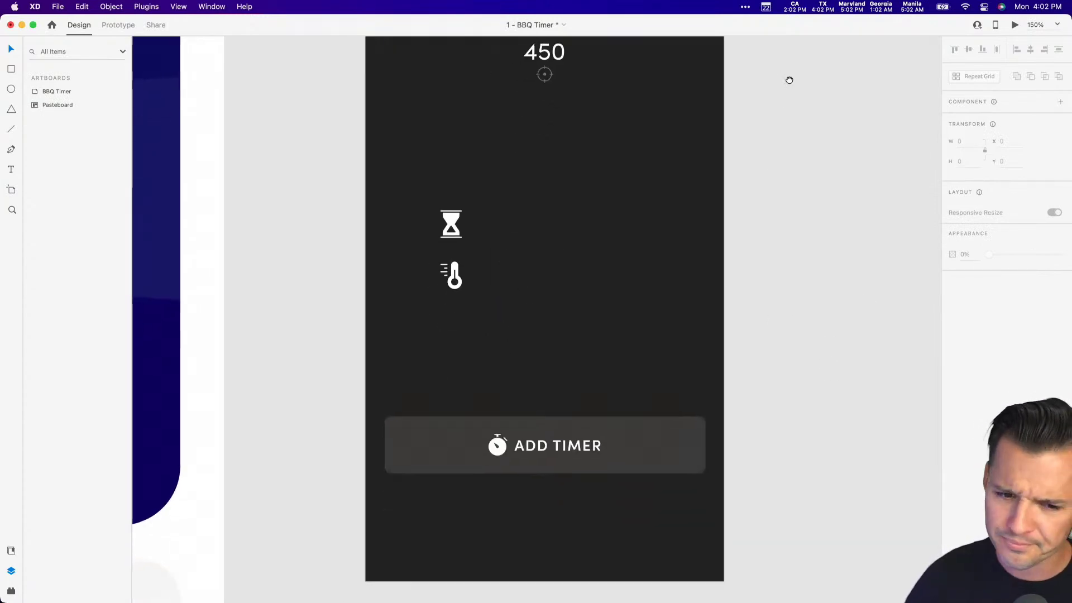
pyautogui.click(691, 459)
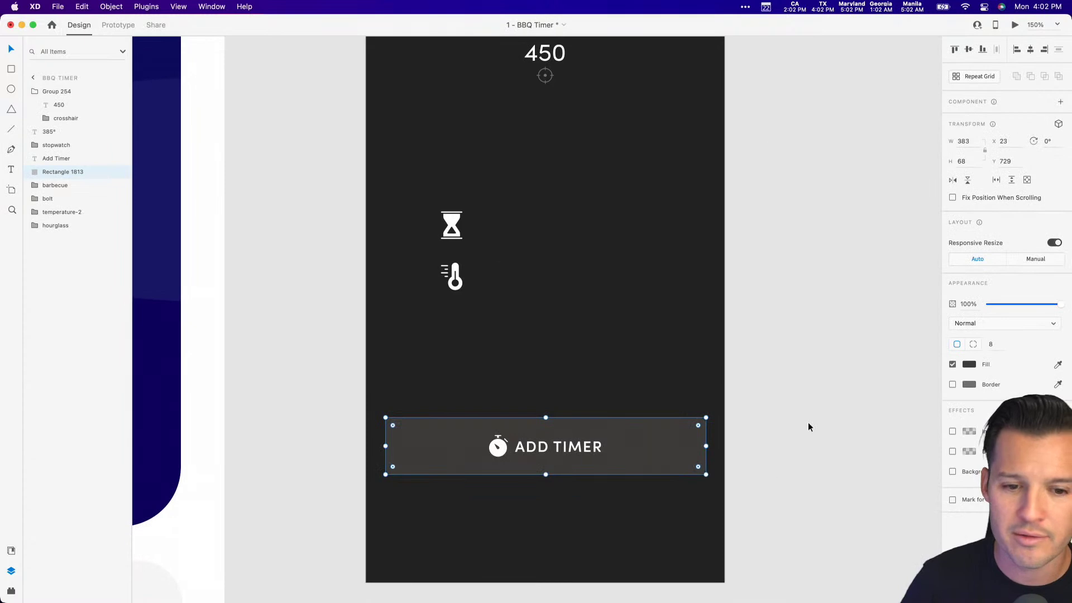
pyautogui.click(806, 447)
pyautogui.moveTo(653, 445); pyautogui.dragTo(644, 428)
pyautogui.click(795, 270)
# Draw a 292 × 292 circle over the temperature texts and center it horizontally on the BBQ Timer artboard.
pyautogui.moveTo(795, 271); pyautogui.dragTo(815, 430)
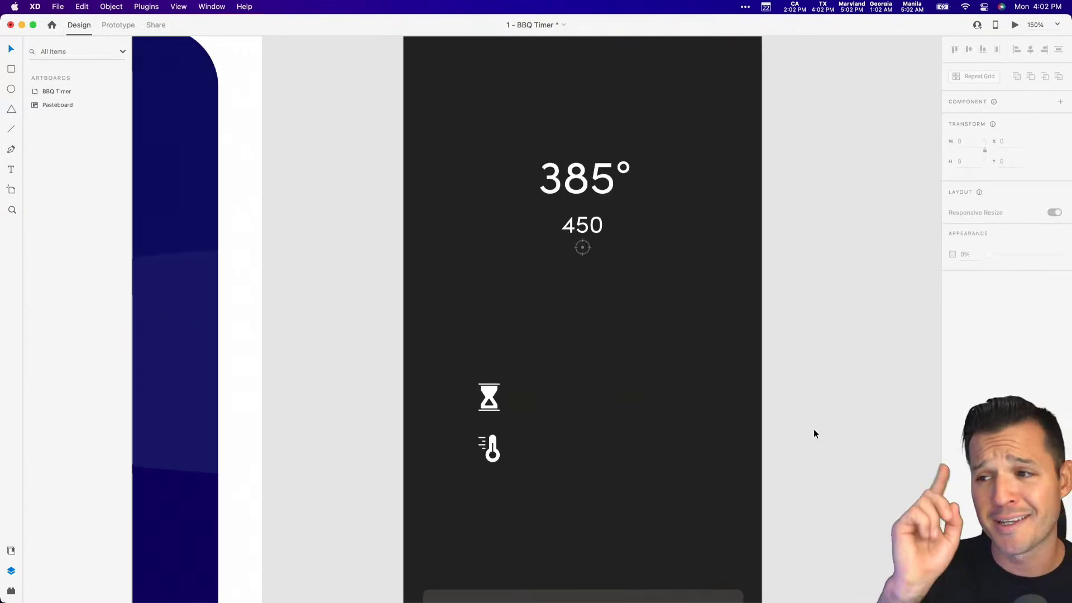
pyautogui.scroll(3, 795, 436)
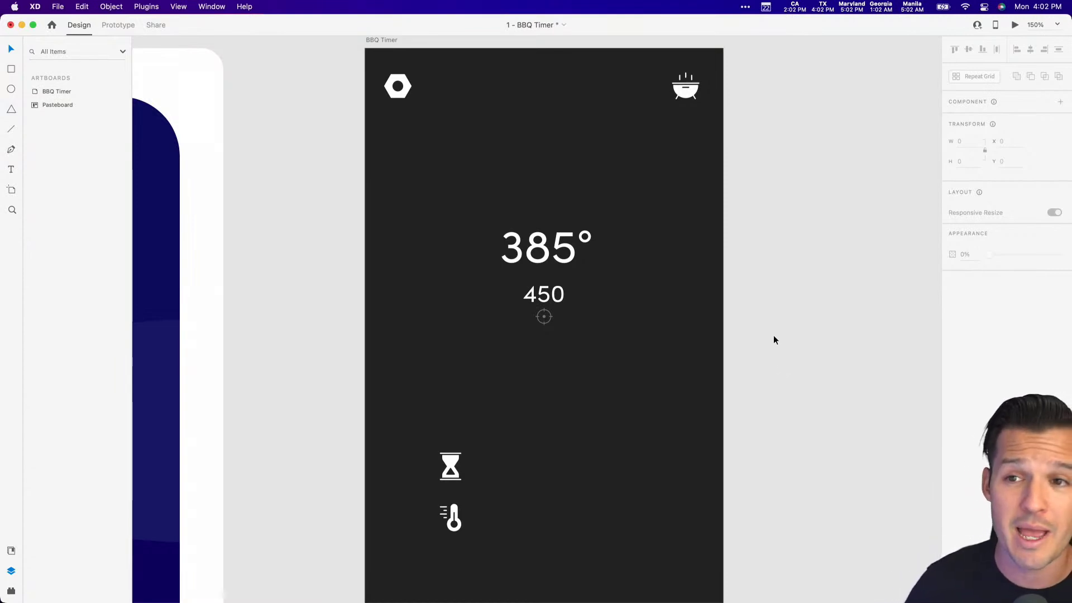
pyautogui.scroll(1, 771, 371)
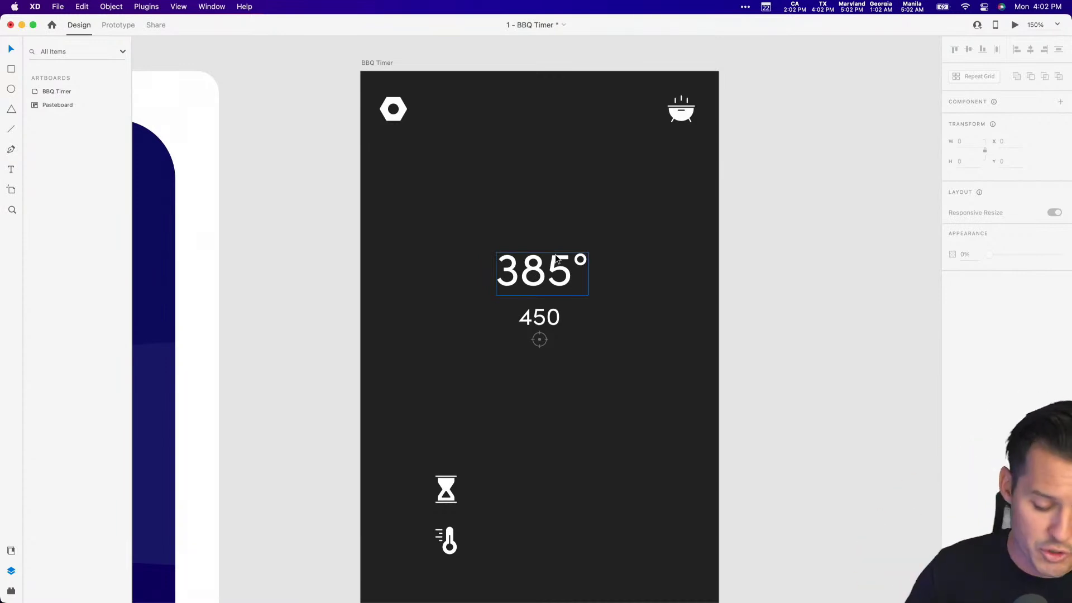
pyautogui.press('e')
pyautogui.moveTo(434, 180)
pyautogui.mouseDown()
pyautogui.moveTo(695, 370)
pyautogui.moveTo(796, 424)
pyautogui.mouseUp()
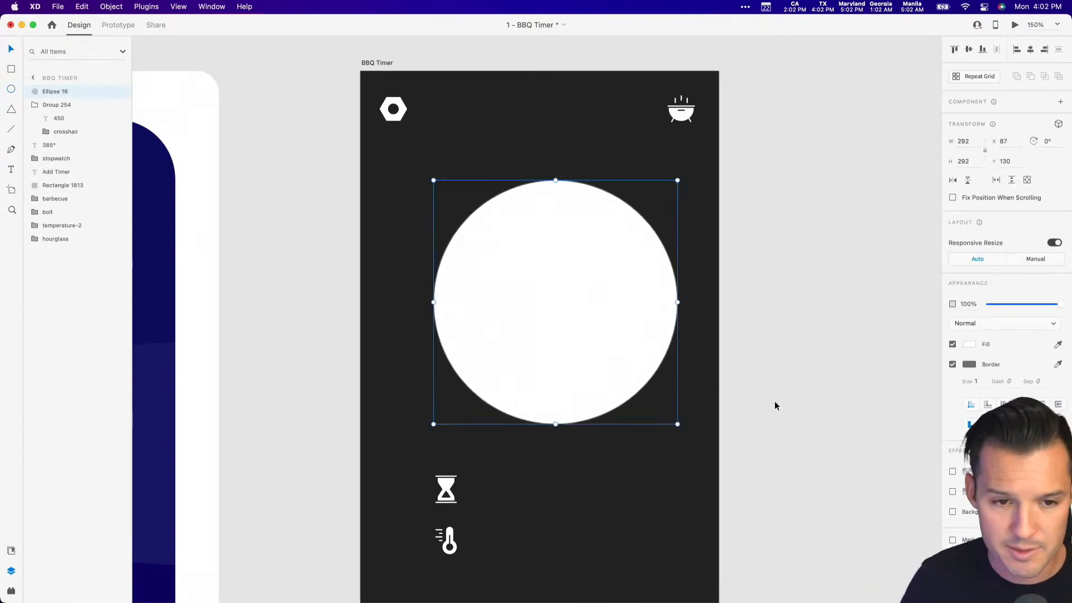
pyautogui.moveTo(628, 279); pyautogui.dragTo(612, 279)
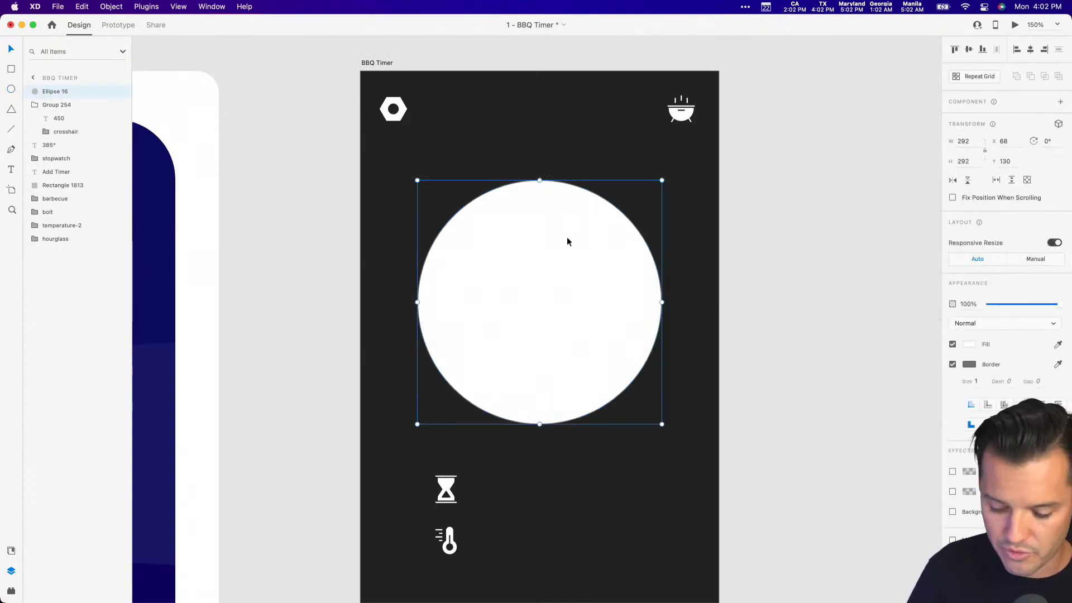
# Send the circle backward to the bottom of the BBQ Timer artboard's layer stack.
pyautogui.press('super+bracketleft')
pyautogui.press('super+bracketleft')
pyautogui.press('super+bracketleft')
pyautogui.press('super+bracketleft')
pyautogui.press('super+bracketleft')
pyautogui.press('super+bracketleft')
pyautogui.press('super+bracketleft')
pyautogui.press('super+bracketleft')
pyautogui.press('super+bracketleft')
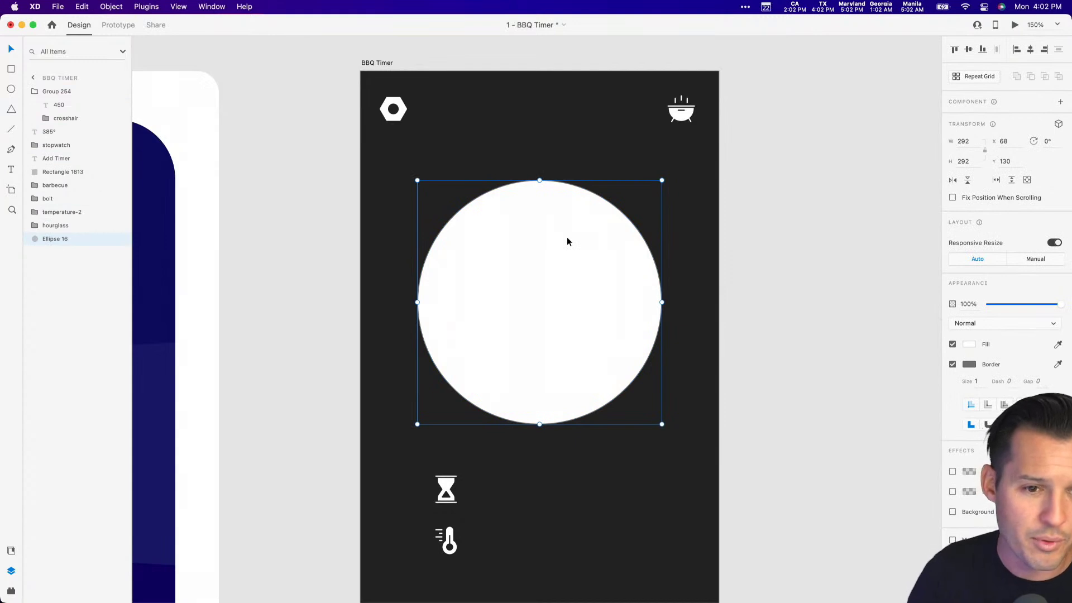
# Turn off the circle's fill so only its outline remains around the temperature texts.
pyautogui.click(952, 345)
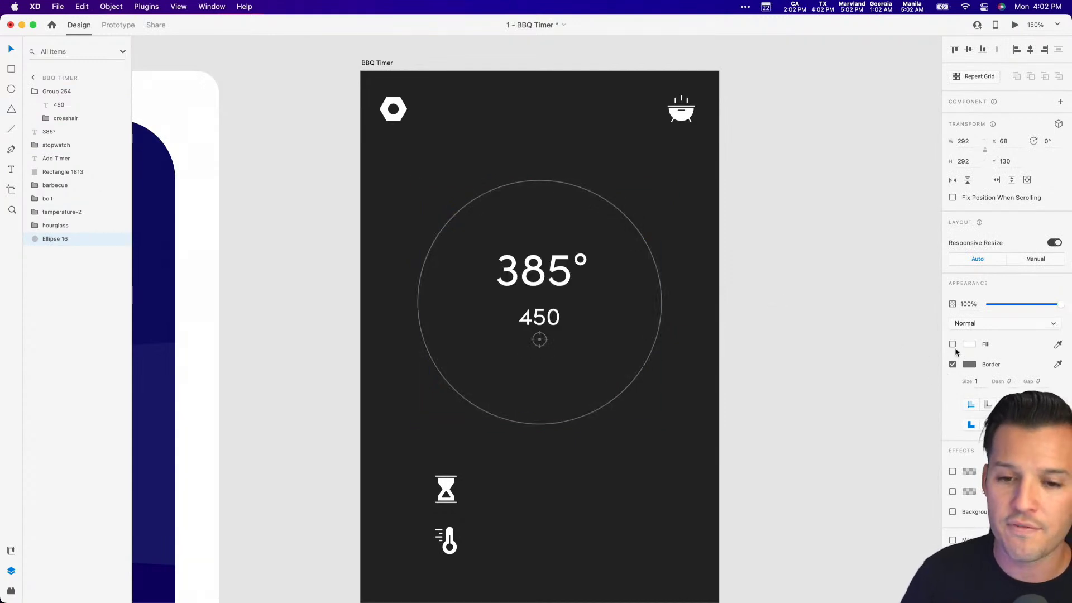
pyautogui.click(952, 345)
pyautogui.click(953, 345)
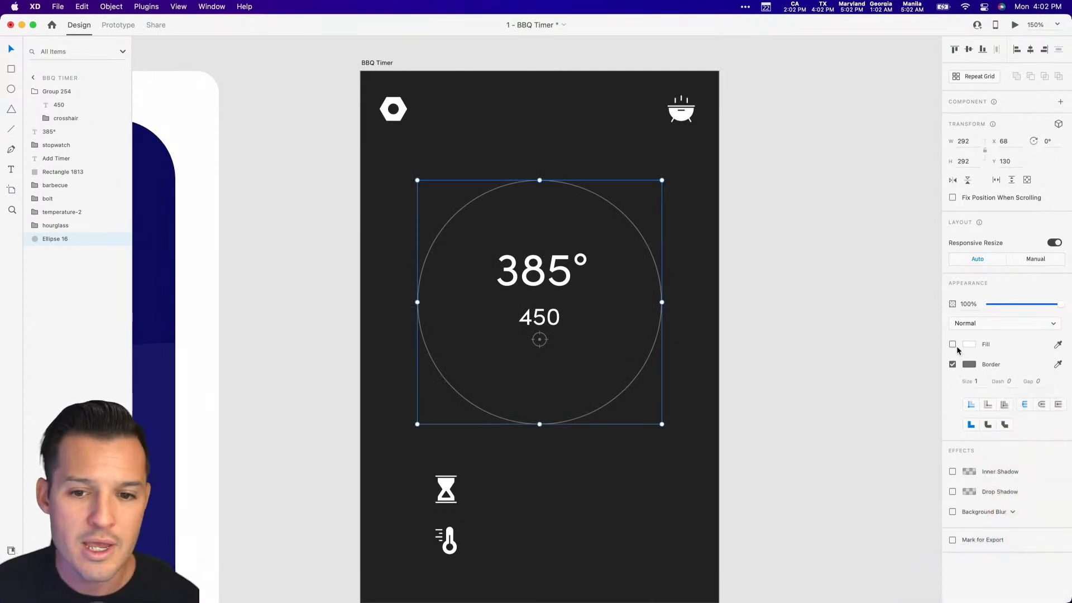
pyautogui.click(953, 344)
pyautogui.click(952, 344)
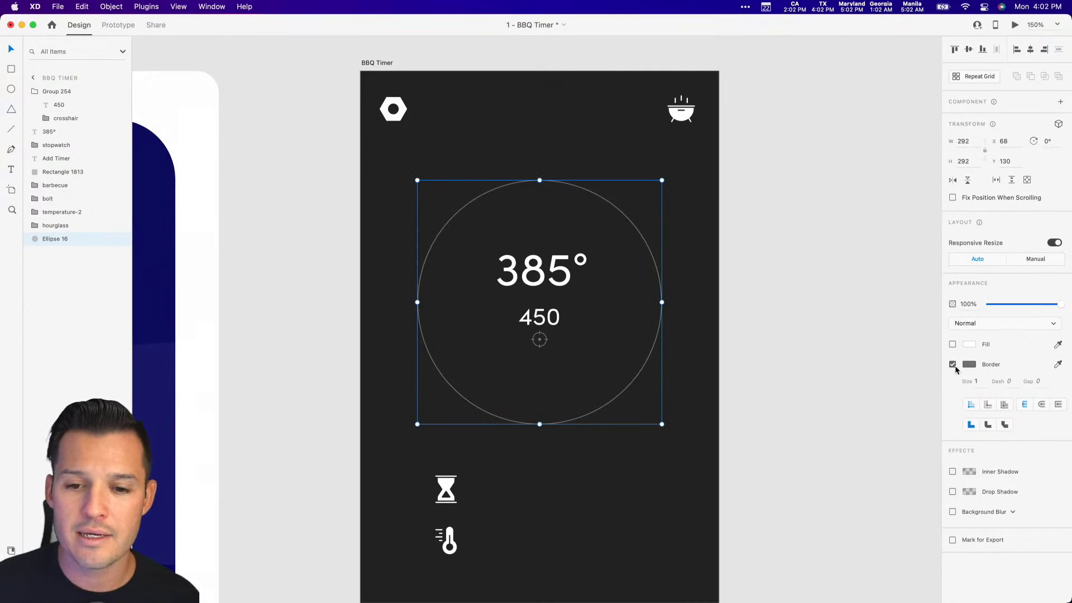
# Color the circle's border white and set its size to 20.
pyautogui.click(953, 364)
pyautogui.click(952, 364)
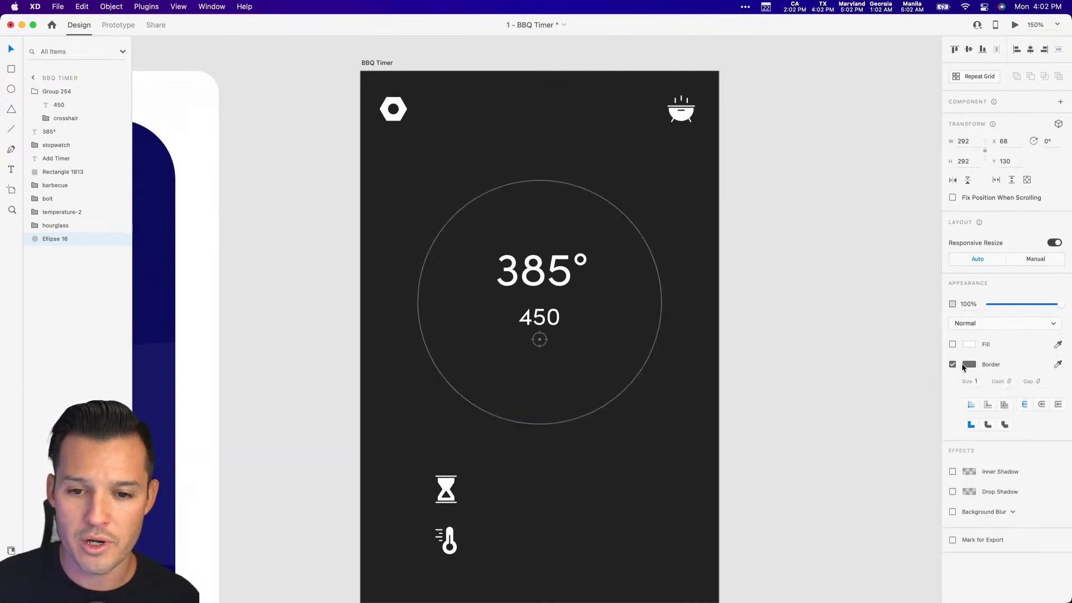
pyautogui.click(969, 364)
pyautogui.click(976, 381)
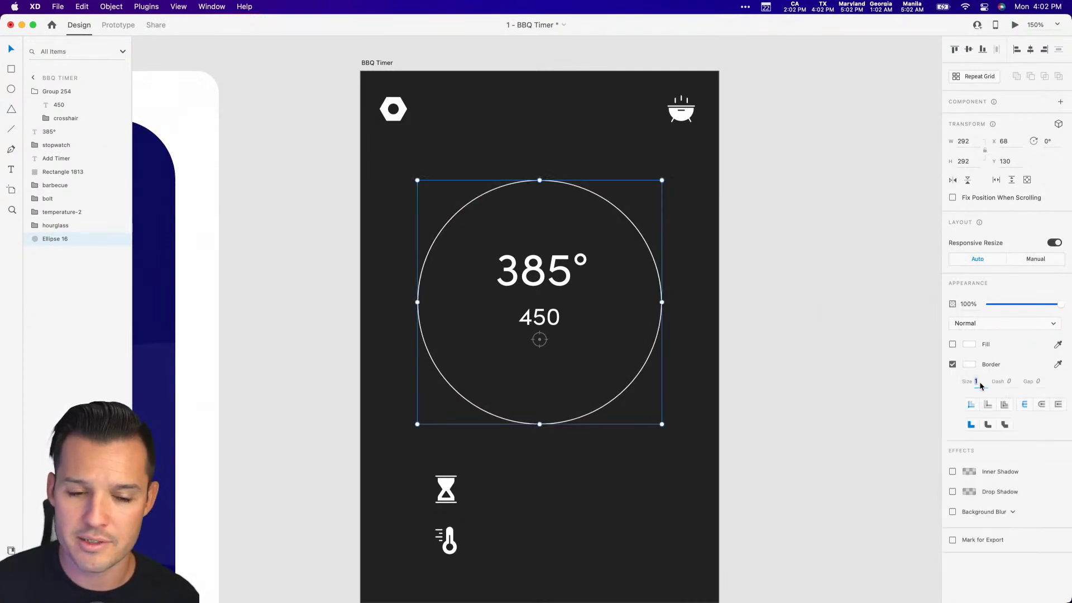
pyautogui.hotkey('shift', 'Up')
pyautogui.hotkey('shift', 'Up')
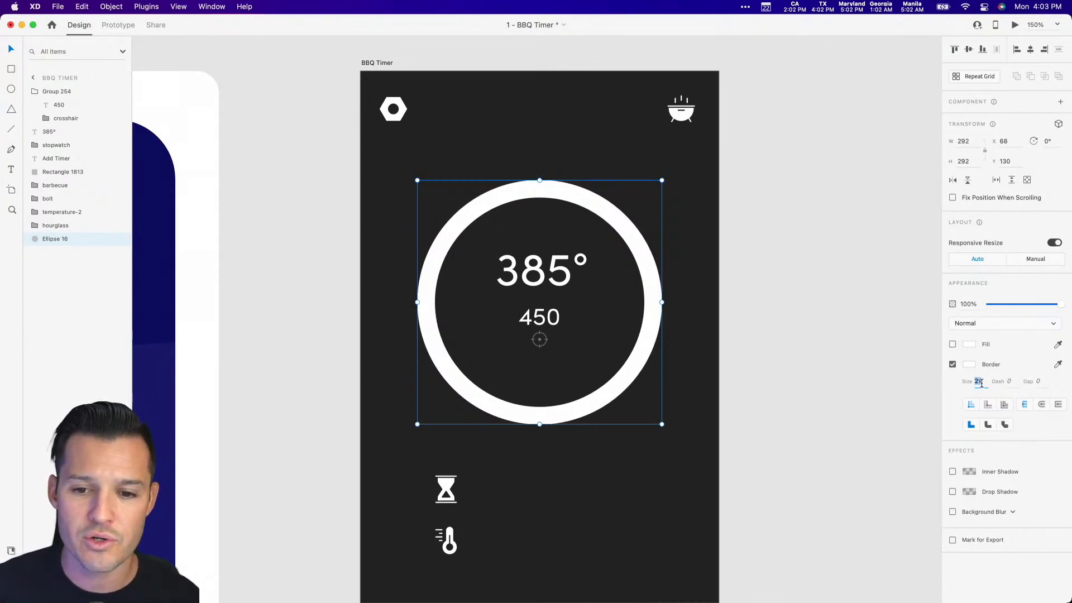
pyautogui.press('Down')
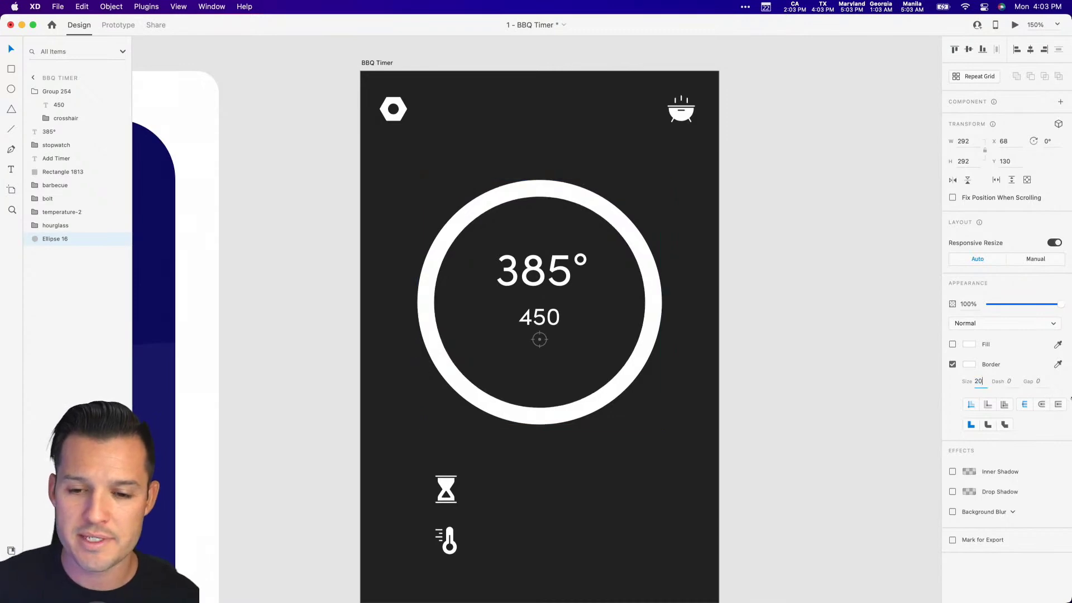
# Set the dash length of the circle's border to 8.
pyautogui.hscroll(-5, 879, 374)
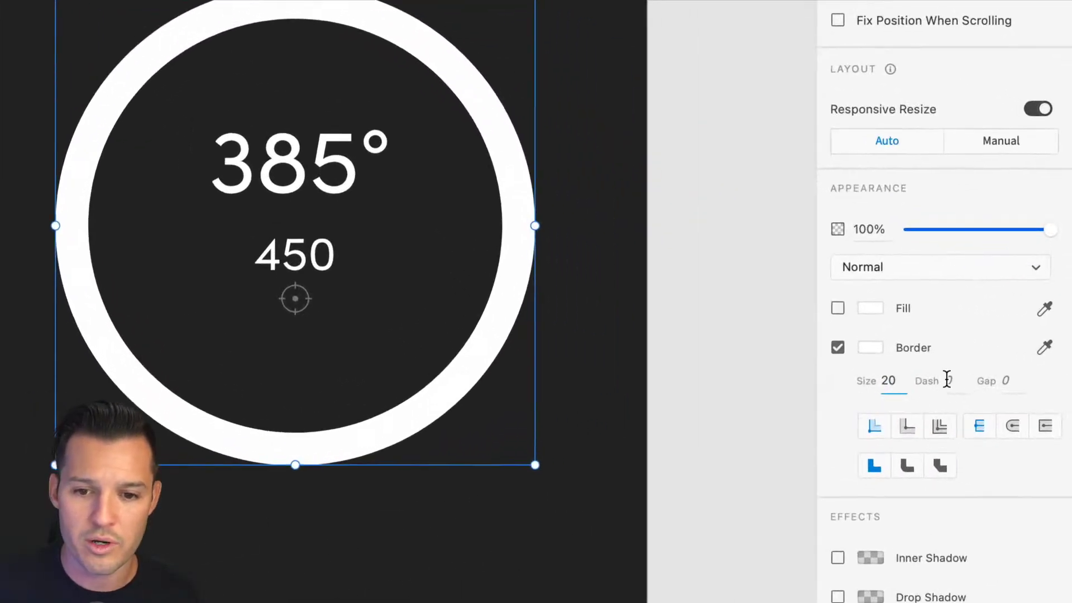
pyautogui.click(947, 379)
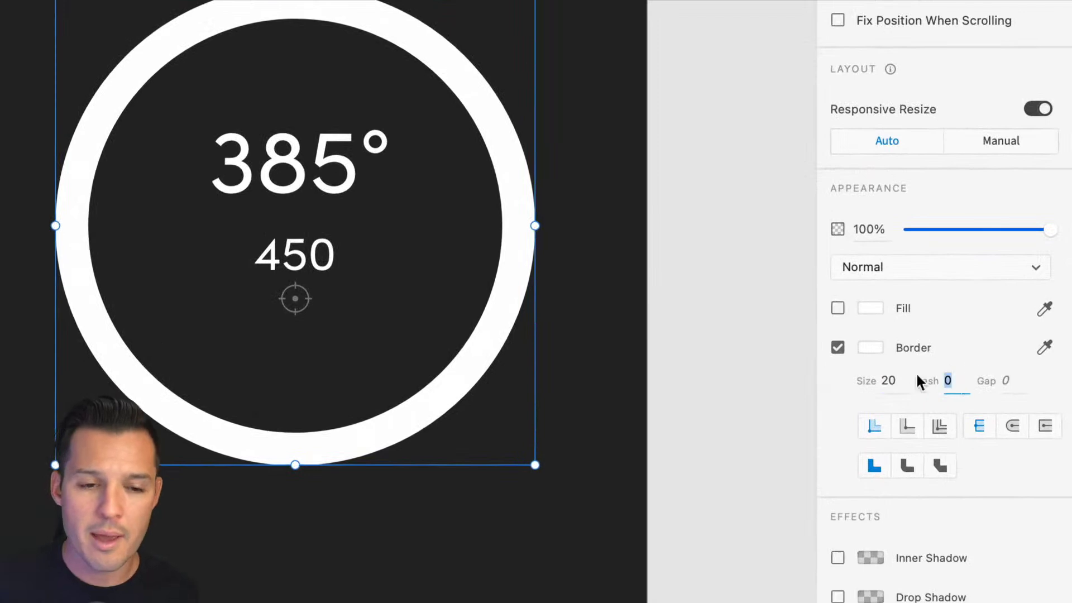
pyautogui.scroll(2, 548, 305)
pyautogui.hscroll(-2, 548, 305)
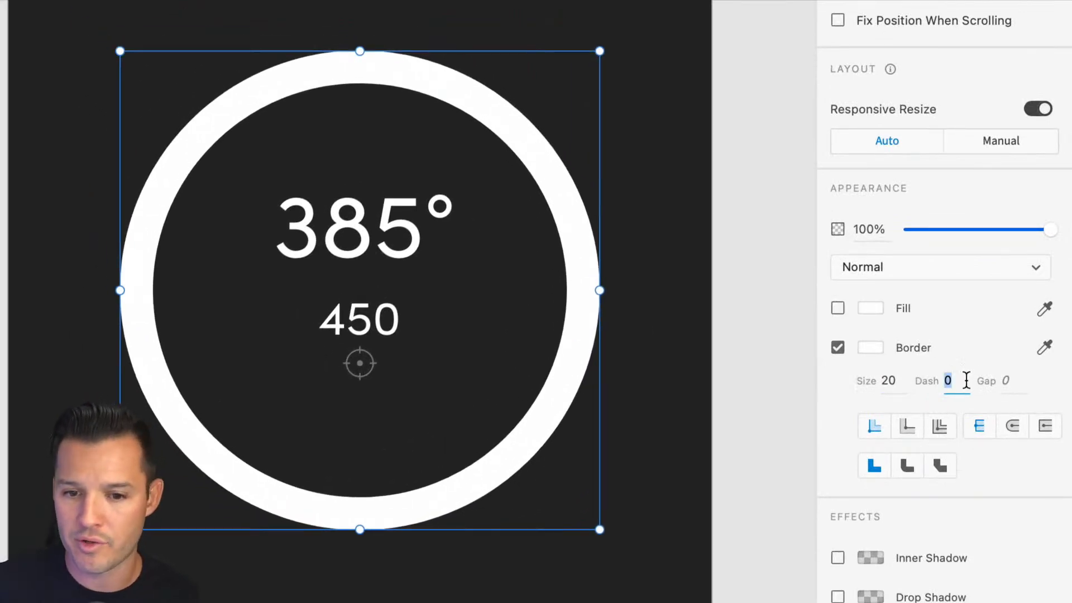
pyautogui.press('Up')
pyautogui.press('Up')
pyautogui.press('Up')
pyautogui.press('Up')
pyautogui.press('Up')
pyautogui.press('Up')
pyautogui.press('Up')
pyautogui.press('Up')
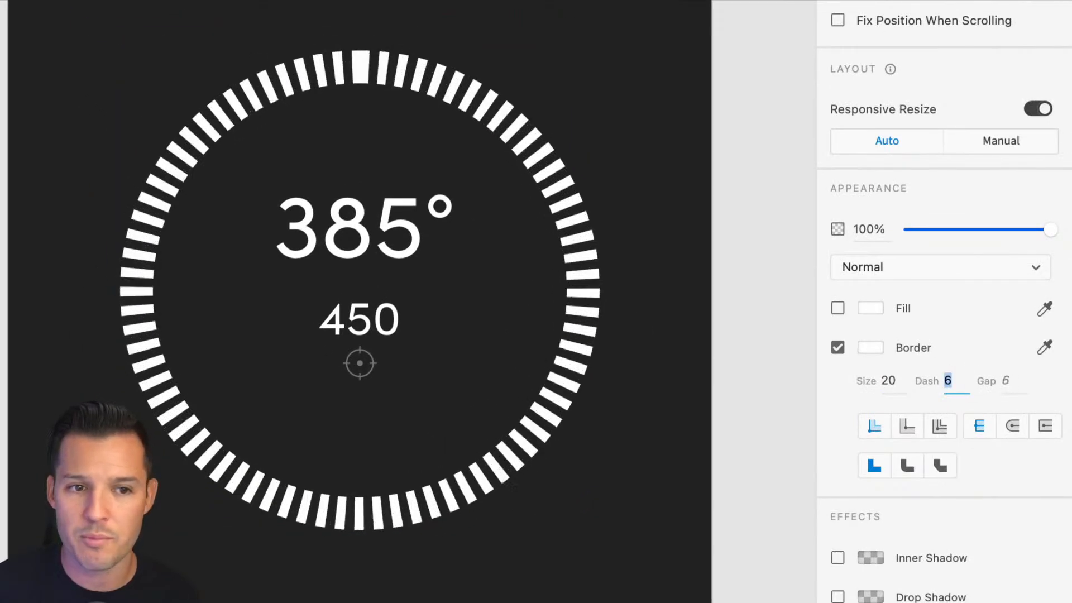
# Try wider gaps between the border dashes, settling on a gap of 10.
pyautogui.press('Tab')
pyautogui.press('Up')
pyautogui.press('Up')
pyautogui.press('Up')
pyautogui.press('Down')
pyautogui.press('Down')
pyautogui.press('Up')
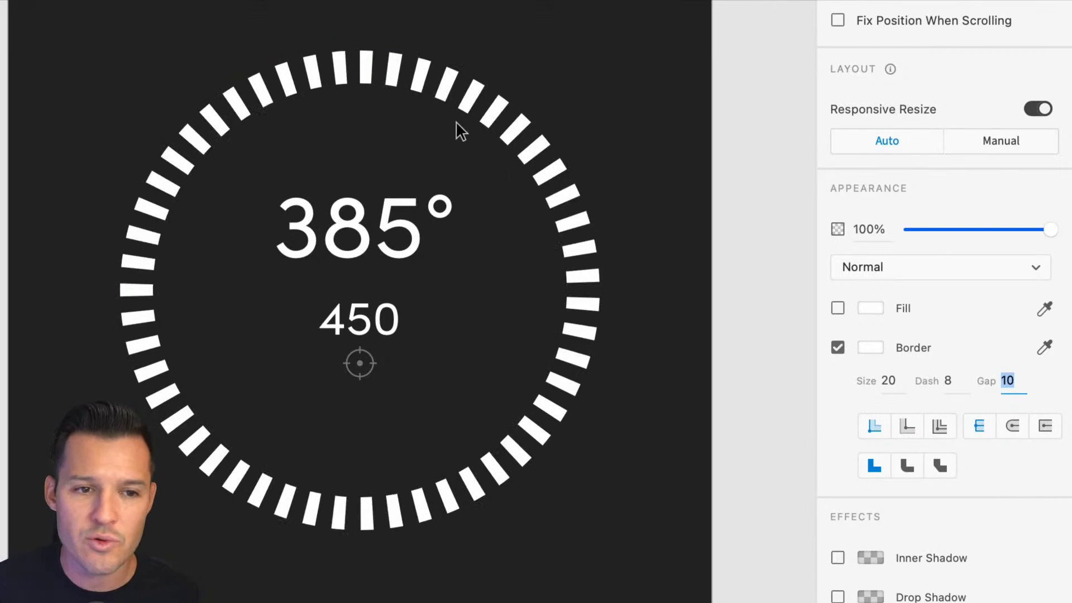
pyautogui.press('Up')
pyautogui.press('Up')
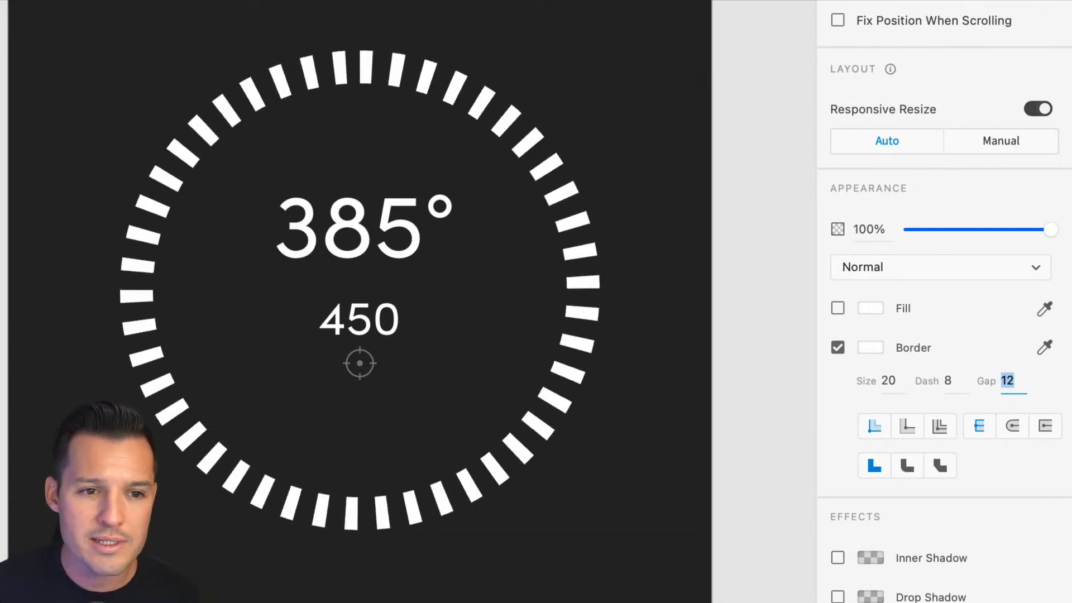
pyautogui.press('Up')
pyautogui.press('Down')
pyautogui.press('Down')
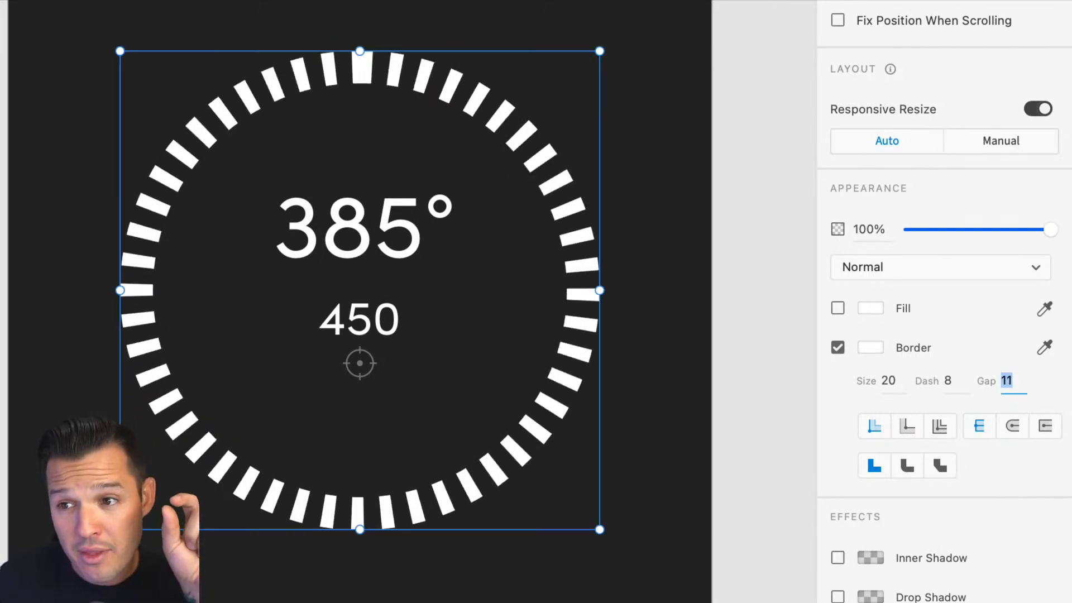
pyautogui.press('Down')
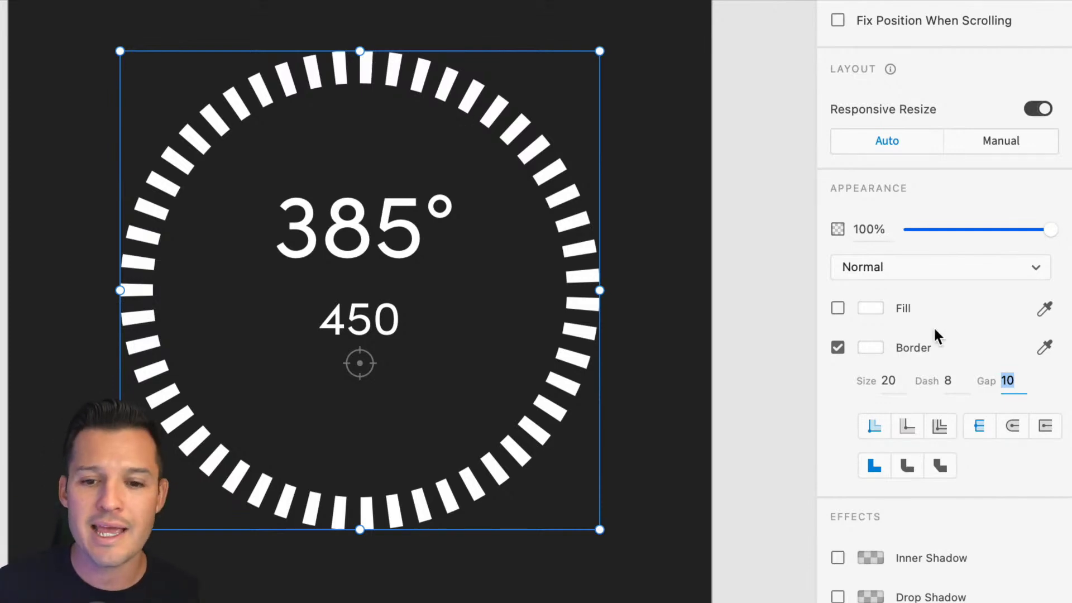
# Try shorter border dashes down to 4 and return the dash length to 8.
pyautogui.click(950, 379)
pyautogui.press('Down')
pyautogui.press('Down')
pyautogui.press('Down')
pyautogui.press('Up')
pyautogui.press('Up')
pyautogui.press('Up')
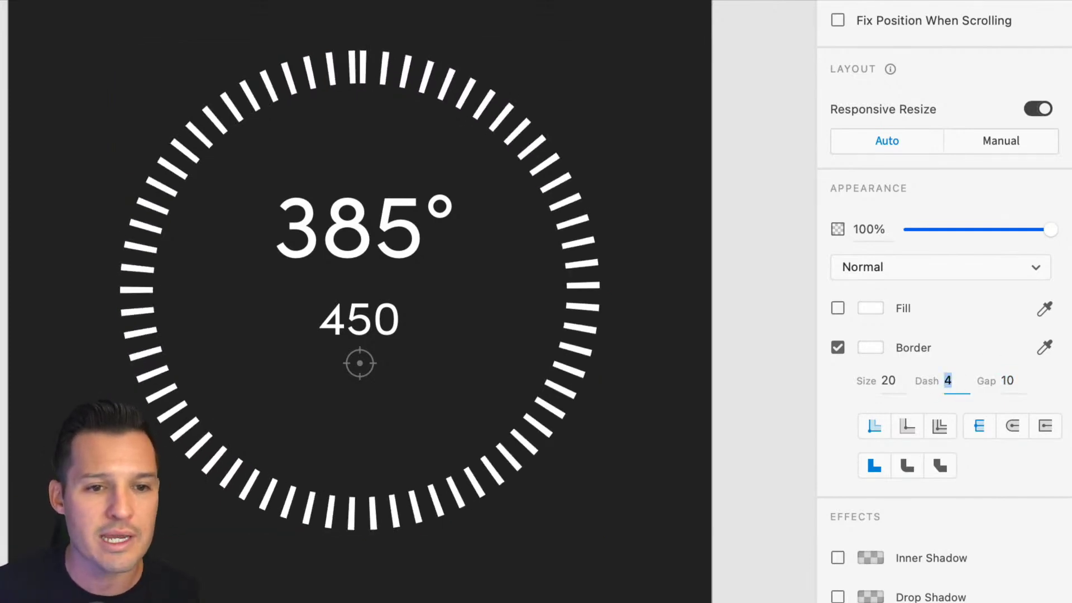
# Set the gap between the circle's border dashes to 7.
pyautogui.click(1006, 382)
pyautogui.press('Down')
pyautogui.press('Down')
pyautogui.press('Down')
pyautogui.press('Down')
pyautogui.press('Up')
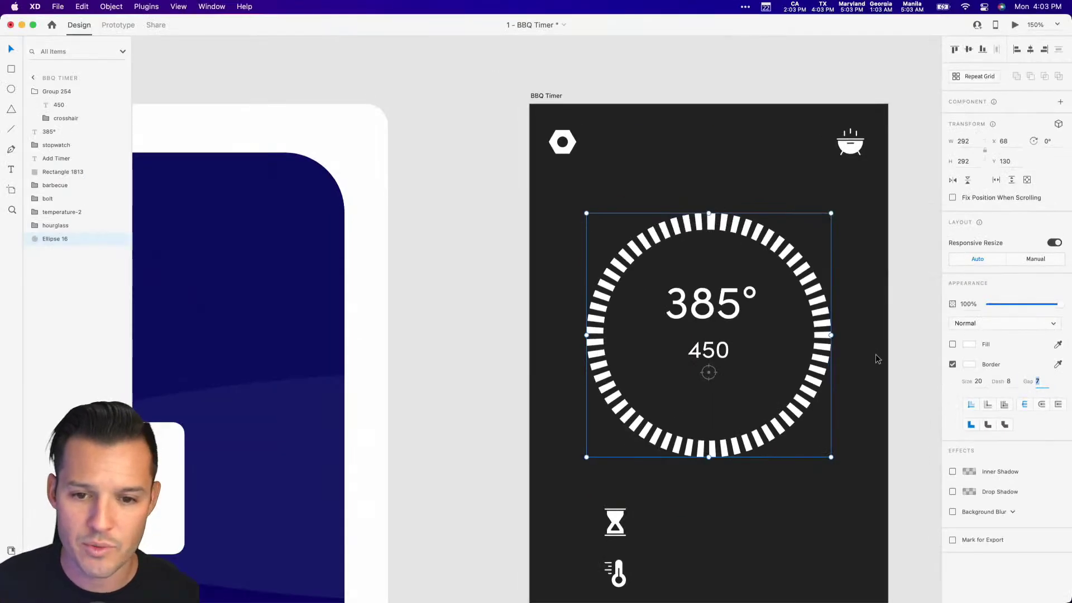
# Change the border color of the dashed circle around the temperature texts to black.
pyautogui.moveTo(685, 341); pyautogui.dragTo(271, 207)
pyautogui.moveTo(663, 291); pyautogui.dragTo(652, 300)
pyautogui.click(574, 270)
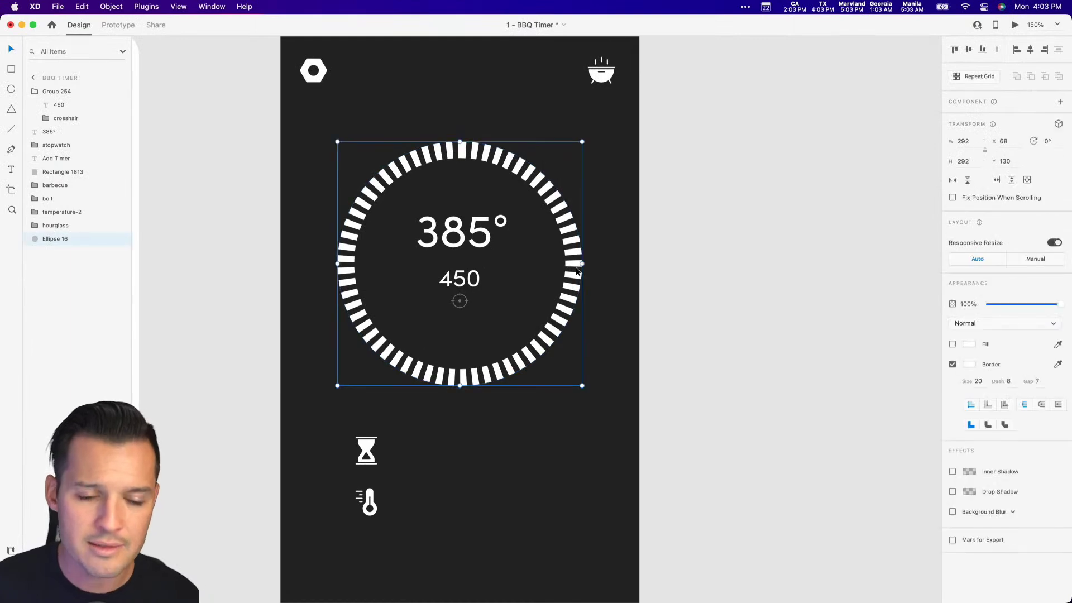
pyautogui.moveTo(840, 340); pyautogui.dragTo(747, 492)
pyautogui.click(648, 297)
# Duplicate the dashed circle onto the pasteboard beside the BBQ Timer artboard, placing the copy at X 603, Y 130.
pyautogui.click(568, 242)
pyautogui.moveTo(568, 246); pyautogui.dragTo(896, 246)
pyautogui.click(838, 120)
pyautogui.hscroll(1, 773, 118)
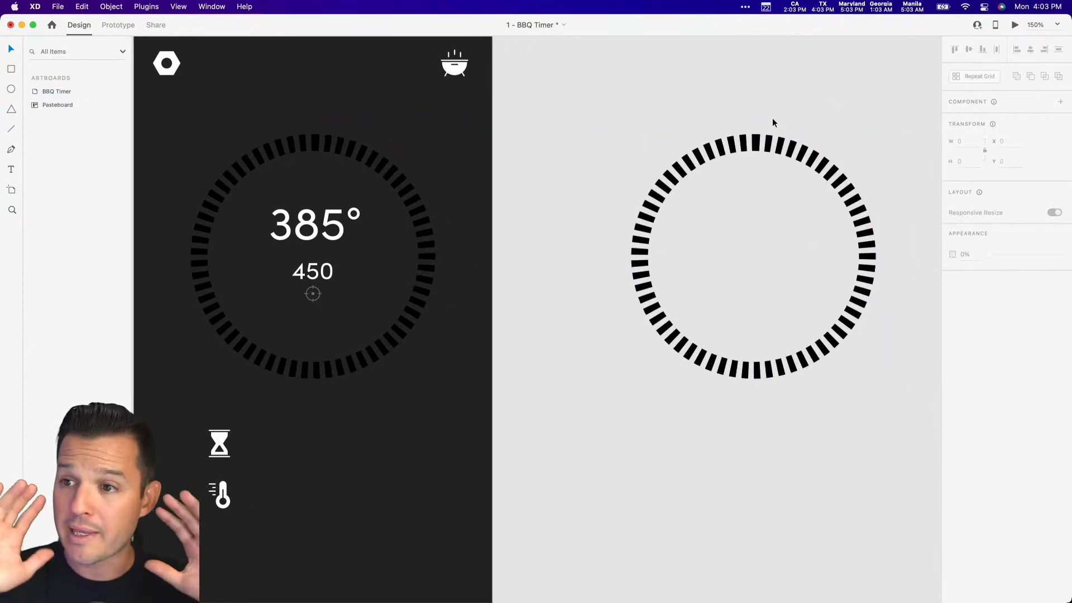
pyautogui.click(766, 149)
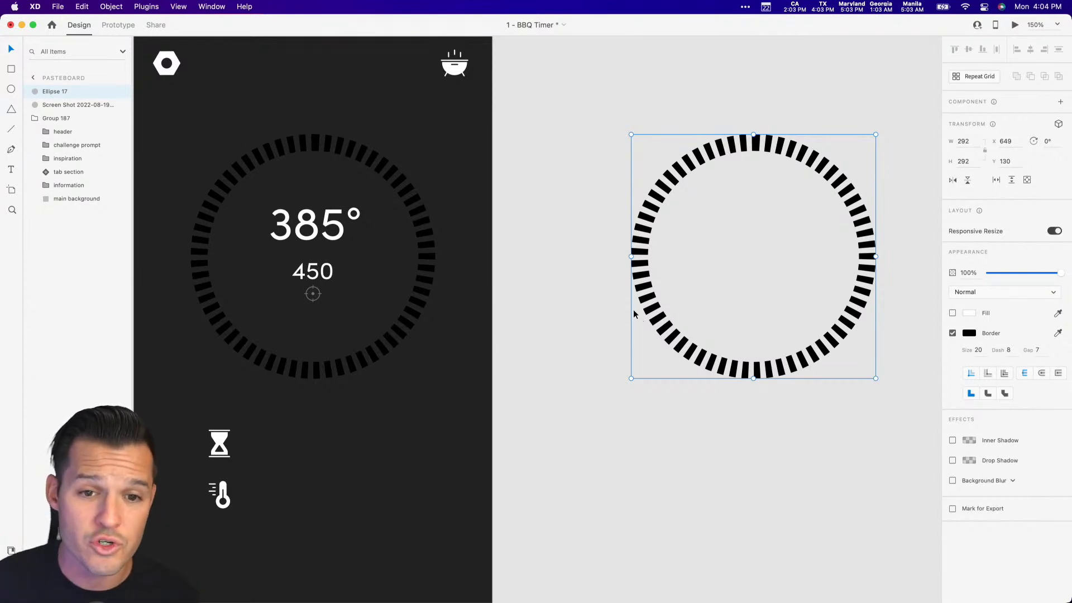
pyautogui.hscroll(3, 889, 300)
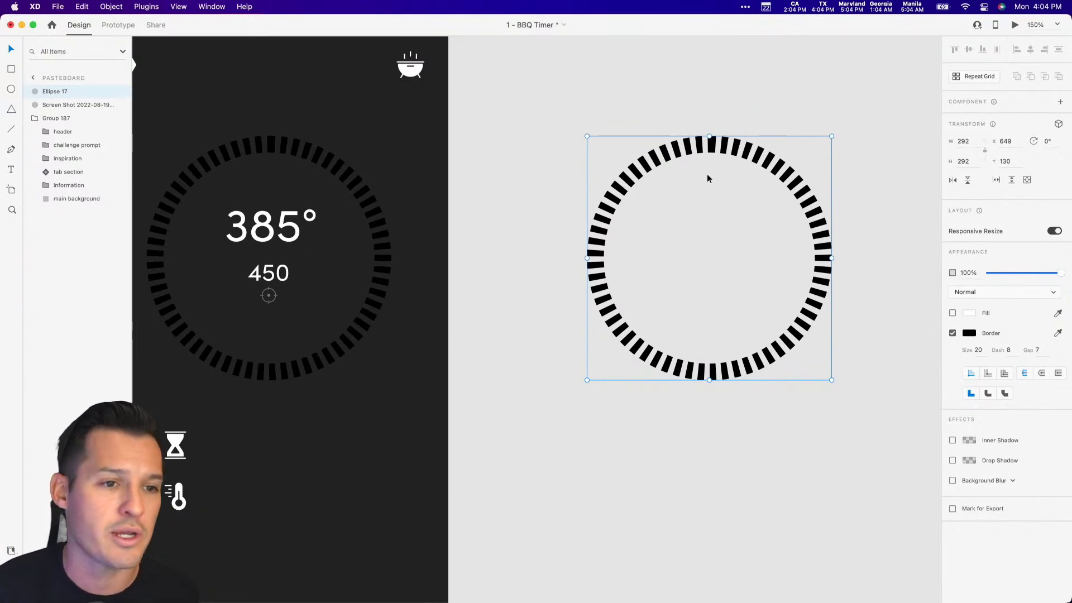
pyautogui.moveTo(750, 156); pyautogui.dragTo(711, 159)
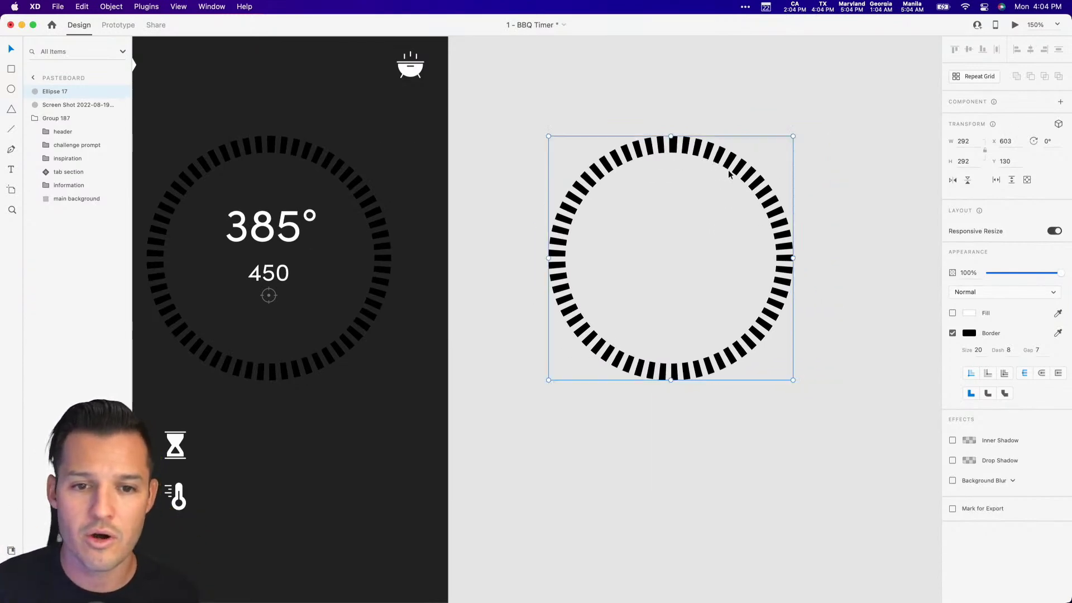
# Apply Outline Stroke to the copied circle to turn its dashed border into a filled shape.
pyautogui.click(111, 6)
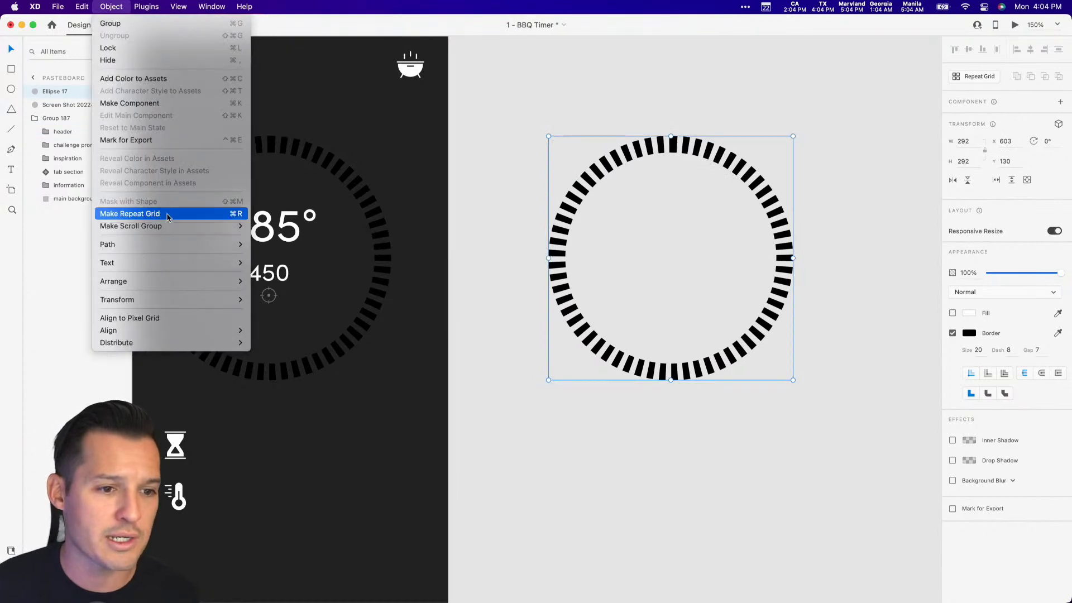
pyautogui.moveTo(171, 244)
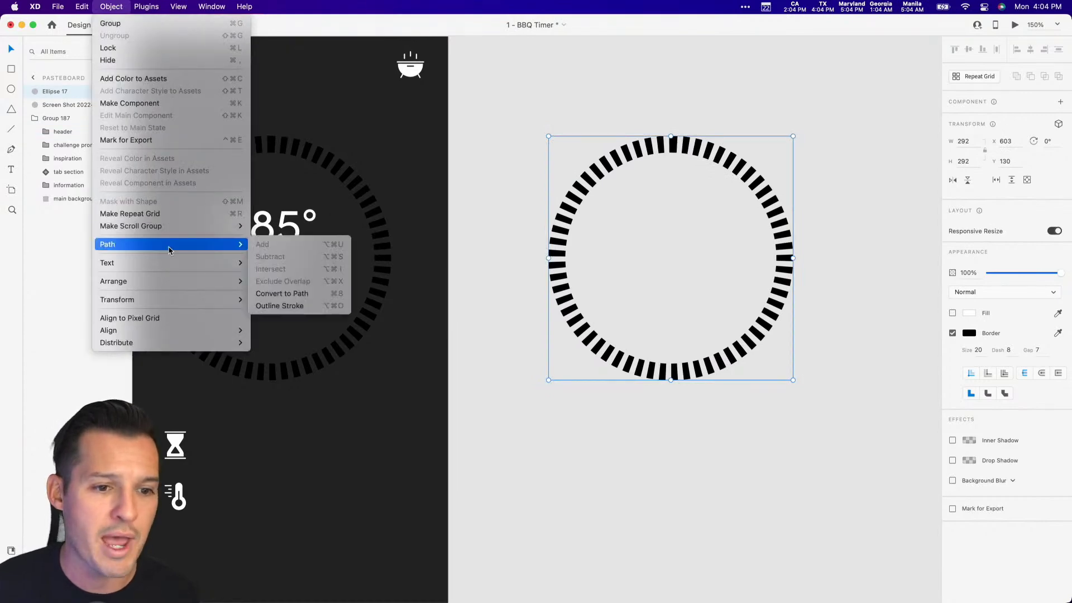
pyautogui.click(316, 310)
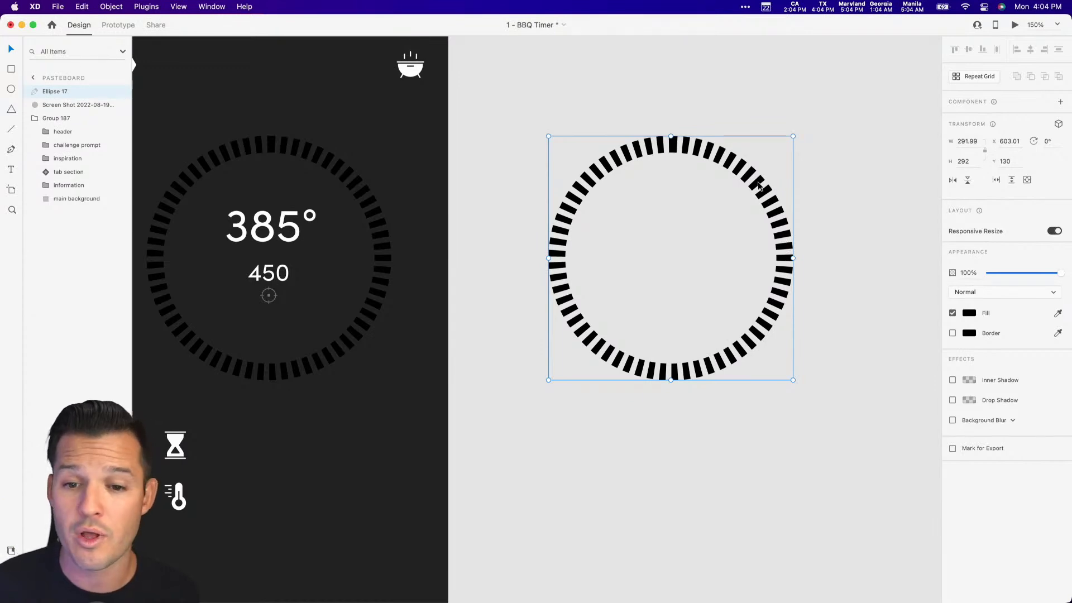
# Fill the outlined circle with red #D30000 and switch the fill to a linear gradient.
pyautogui.click(967, 315)
pyautogui.moveTo(897, 292); pyautogui.dragTo(930, 275)
pyautogui.click(854, 245)
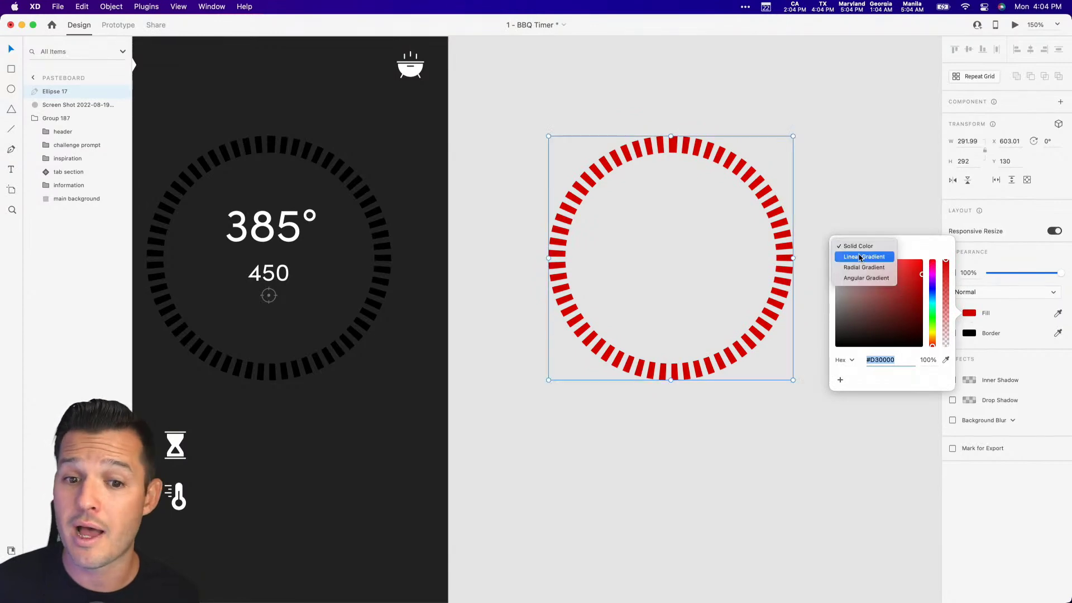
pyautogui.click(863, 258)
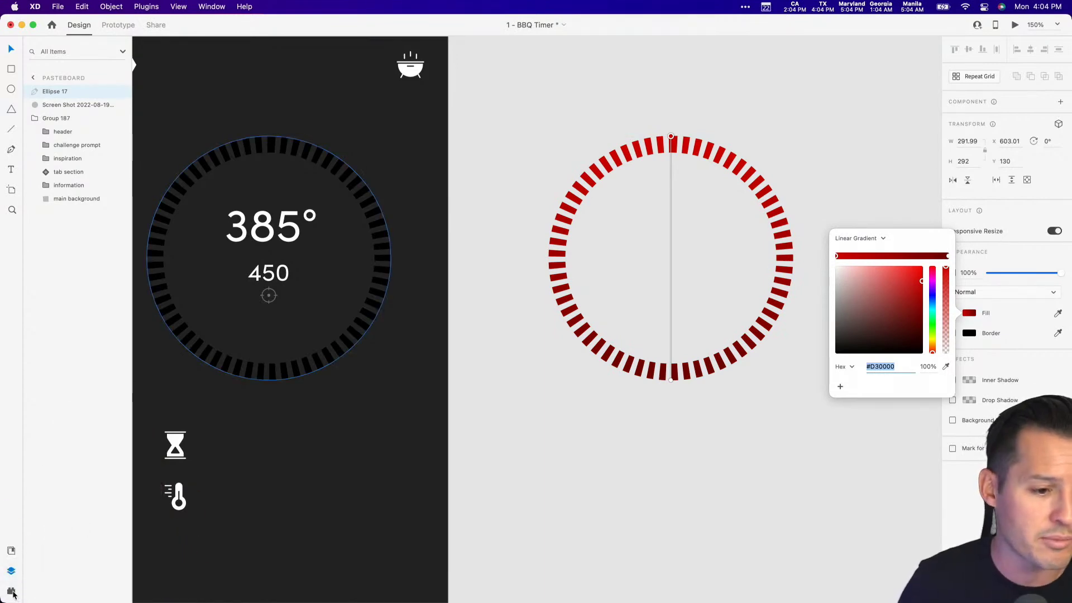
# Insert the orange-to-maroon palette (#FD8839, #F32D17, #C1000F, #5E000C) from the Dopely Colors plugin.
pyautogui.click(12, 593)
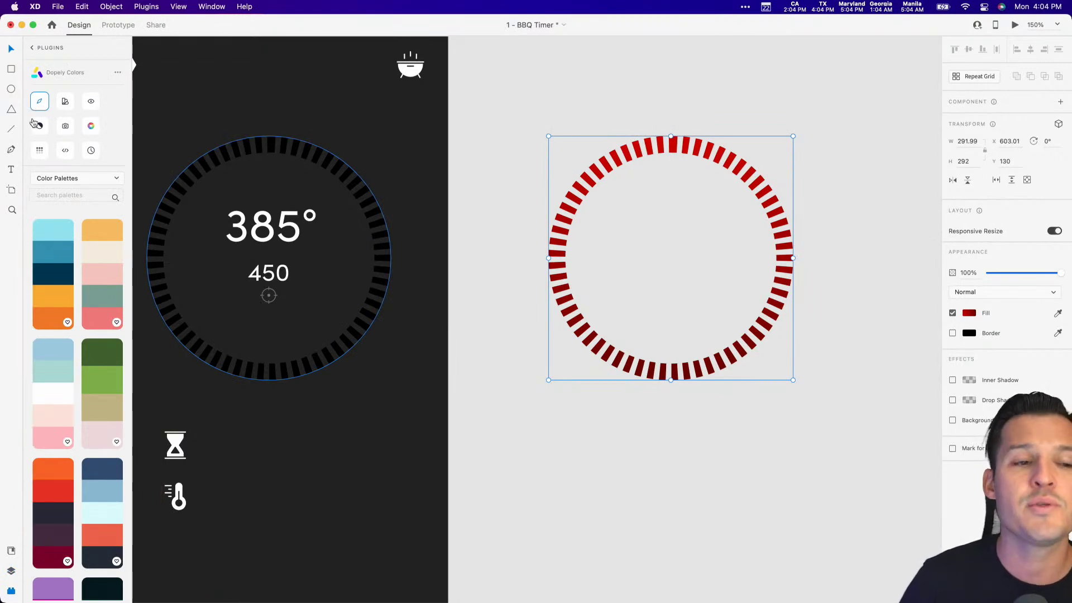
pyautogui.click(35, 49)
pyautogui.click(81, 222)
pyautogui.click(59, 239)
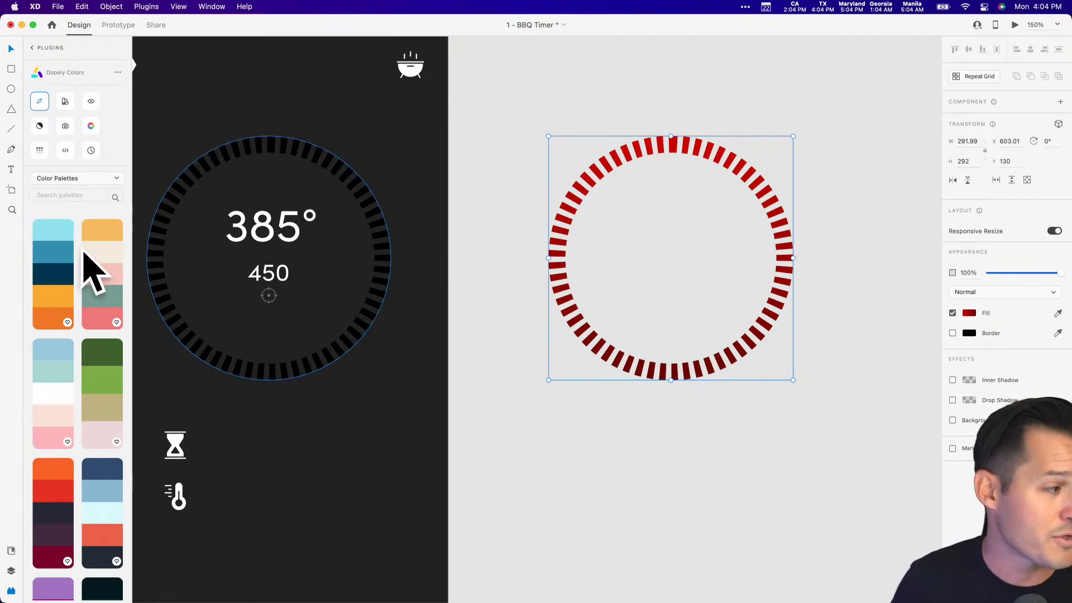
pyautogui.scroll(-15, 76, 256)
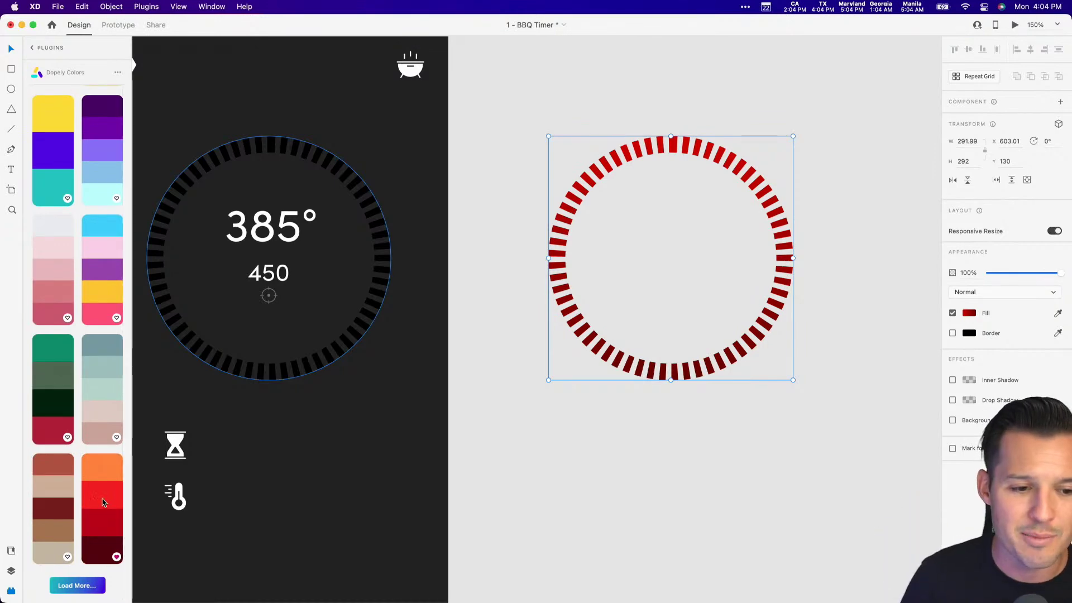
pyautogui.click(108, 505)
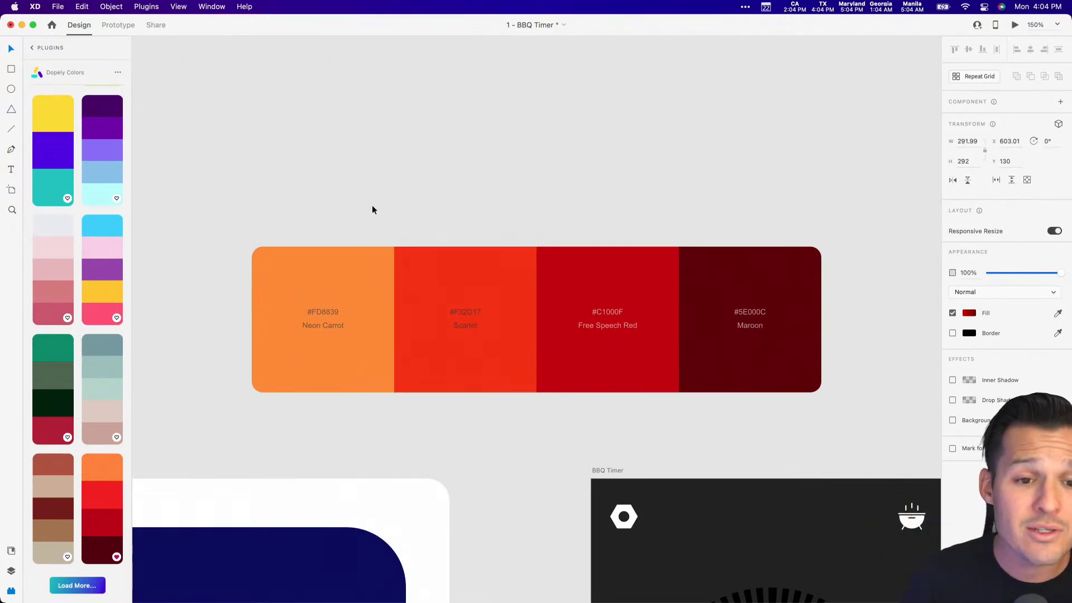
# Group all four palette swatches with their labels and move the group above the BBQ Timer artboard.
pyautogui.scroll(-3, 371, 220)
pyautogui.hscroll(3, 371, 220)
pyautogui.moveTo(356, 240); pyautogui.dragTo(443, 179)
pyautogui.press('cmd+z')
pyautogui.hscroll(-2, 677, 136)
pyautogui.moveTo(763, 124); pyautogui.dragTo(158, 369)
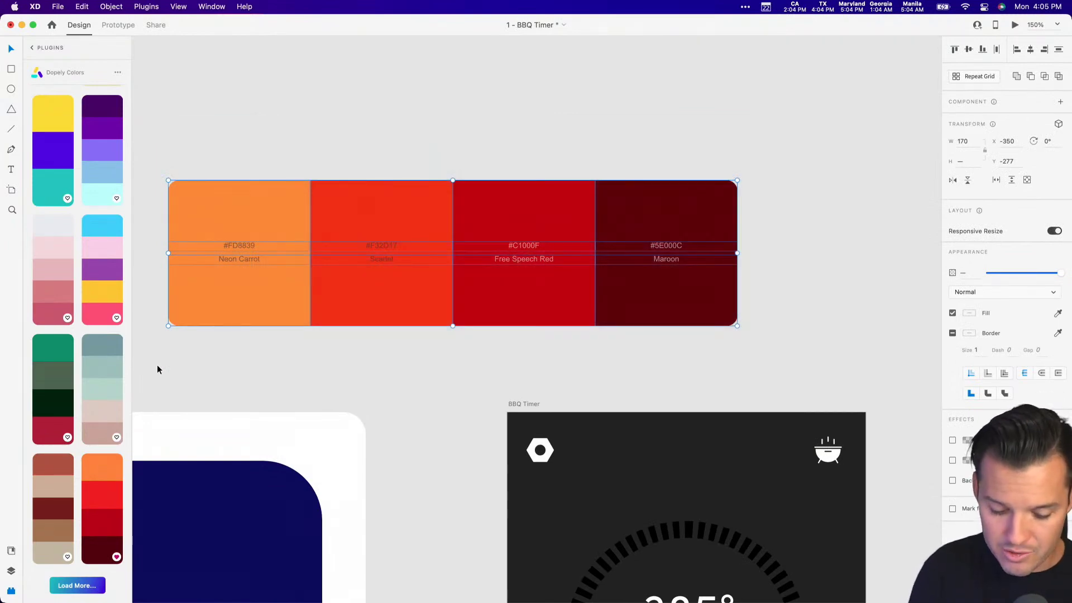
pyautogui.press('cmd+g')
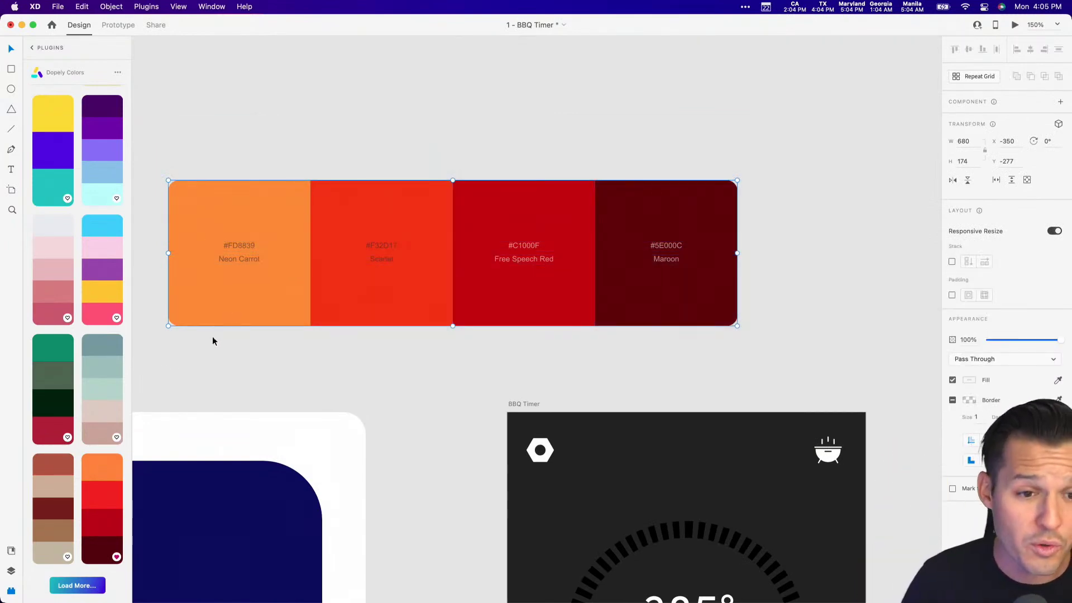
pyautogui.moveTo(321, 241); pyautogui.dragTo(547, 185)
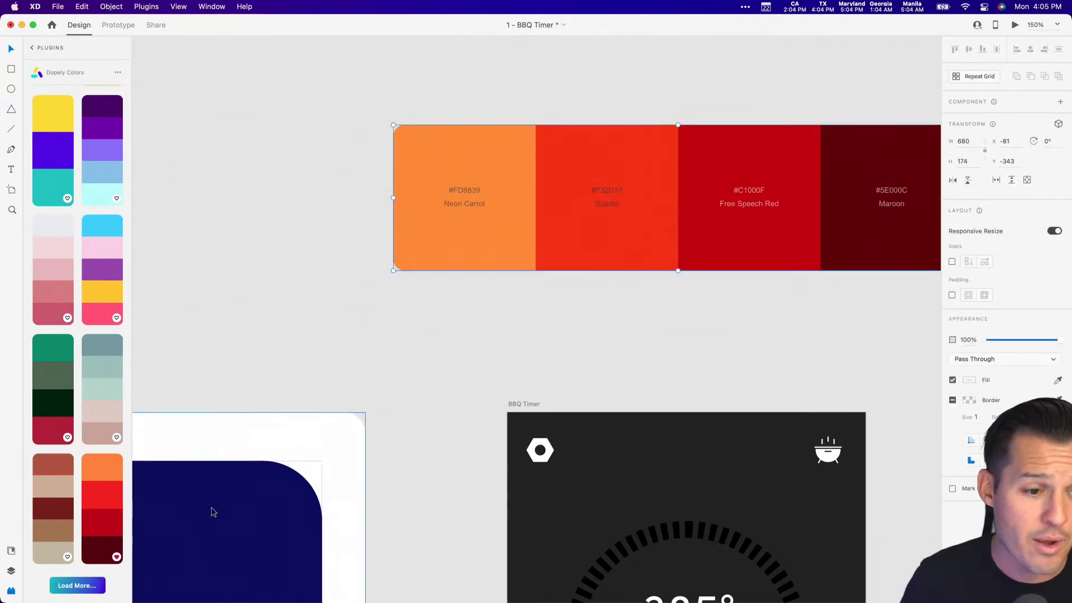
# Move the palette group farther right above the artboard and draw a 162 × 162 square above its orange swatch.
pyautogui.click(10, 572)
pyautogui.click(651, 355)
pyautogui.hscroll(5, 450, 292)
pyautogui.scroll(-1, 450, 292)
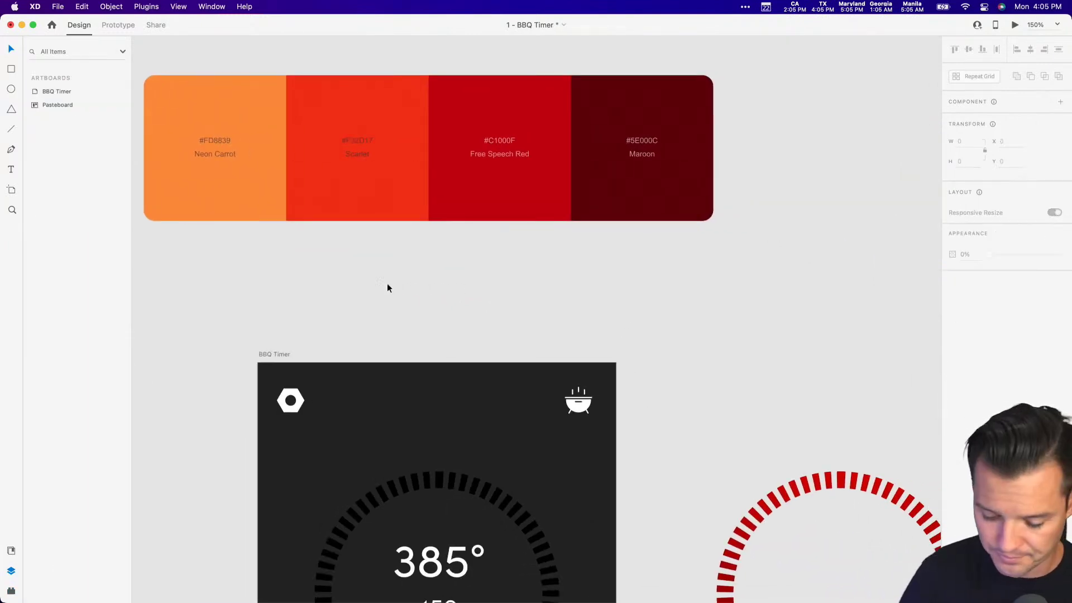
pyautogui.press('cmd+minus')
pyautogui.hscroll(3, 479, 318)
pyautogui.moveTo(417, 174); pyautogui.dragTo(607, 178)
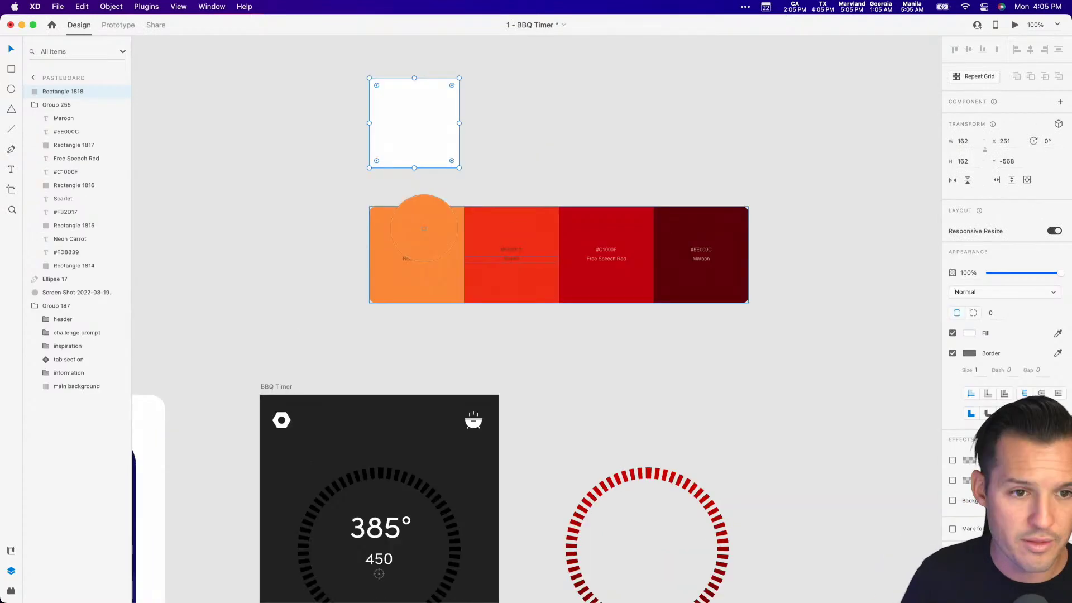
pyautogui.press('r')
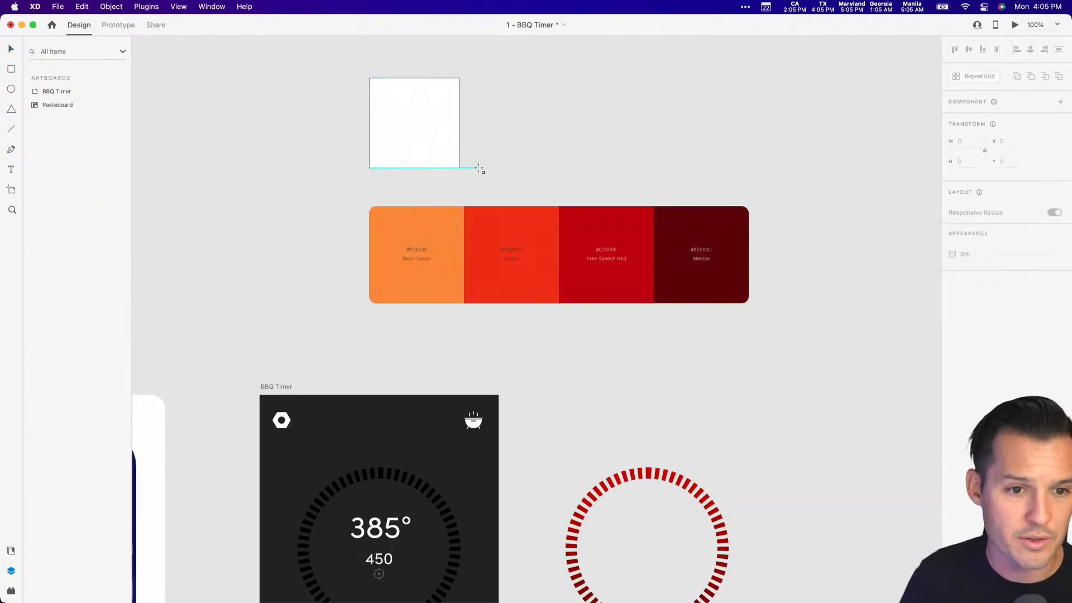
# Copy the orange swatch out of the palette group and center it at 106 × 108 inside the white square.
pyautogui.doubleClick(437, 209)
pyautogui.press('cmd+d')
pyautogui.moveTo(422, 206); pyautogui.dragTo(389, 116)
pyautogui.press('cmd+x')
pyautogui.click(407, 93)
pyautogui.press('cmd+v')
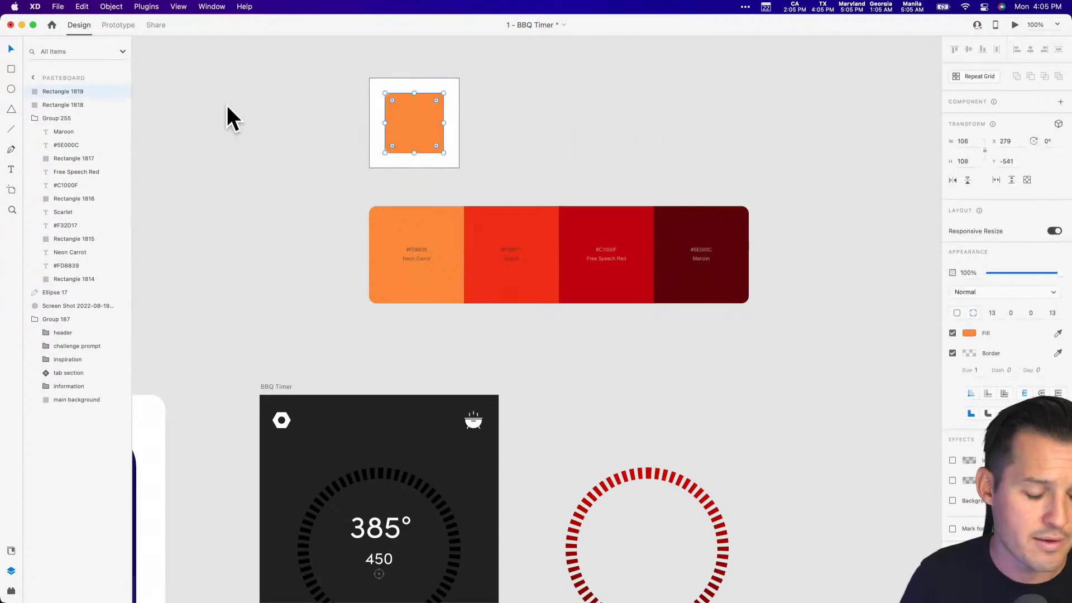
# Delete the orange swatch copy and the white square behind it above the palette.
pyautogui.press('BackSpace')
pyautogui.press('super+z')
pyautogui.press('BackSpace')
pyautogui.press('BackSpace')
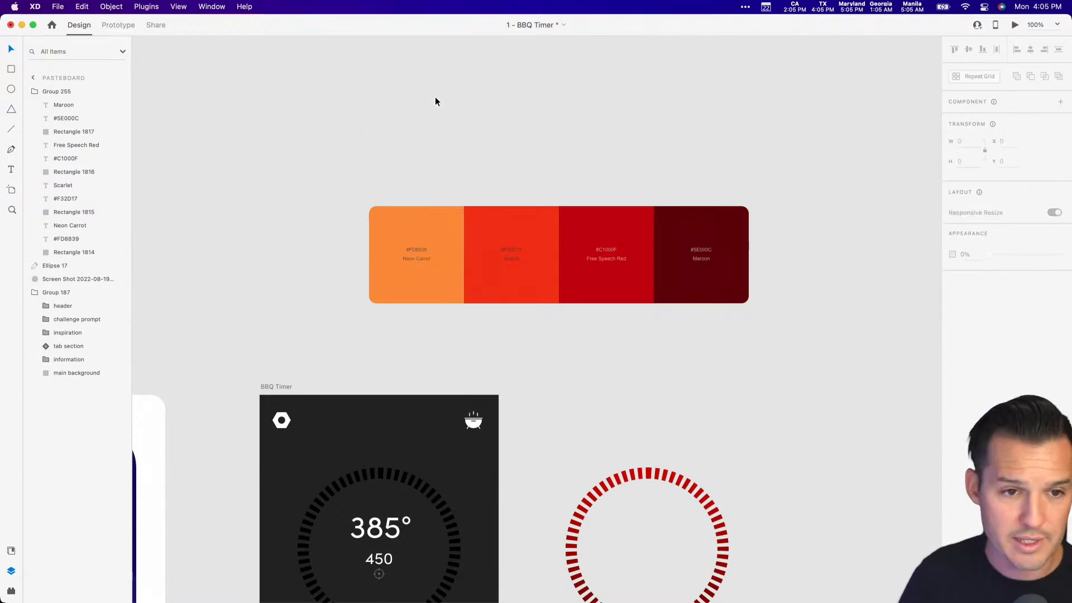
# Draw a 170 × 170 artboard above the palette's orange swatch and paste a copy of that swatch into it.
pyautogui.press('a')
pyautogui.moveTo(364, 70); pyautogui.dragTo(459, 166)
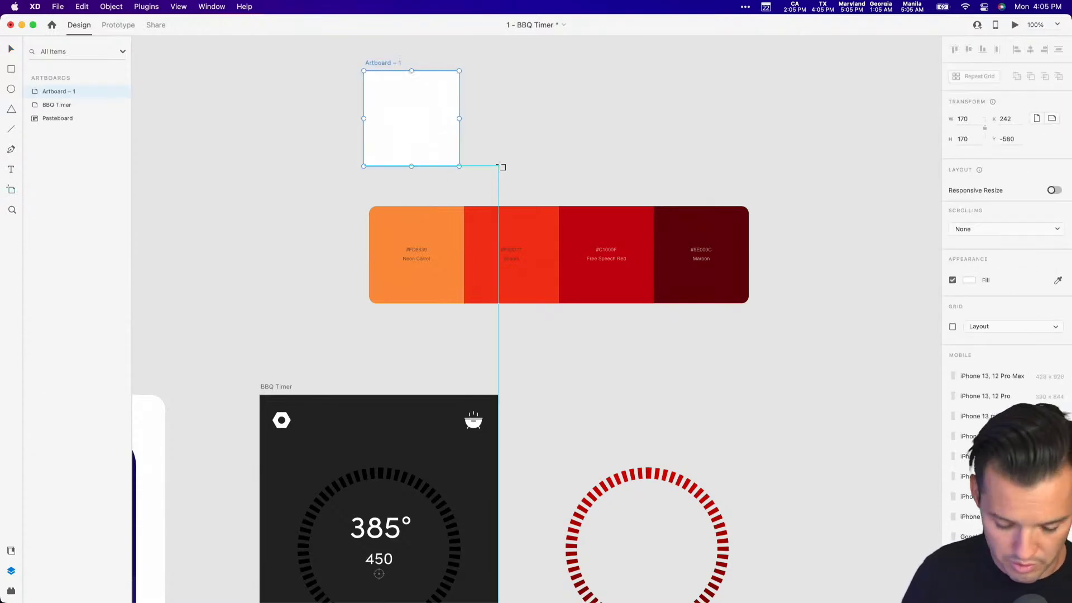
pyautogui.press('Escape')
pyautogui.doubleClick(450, 214)
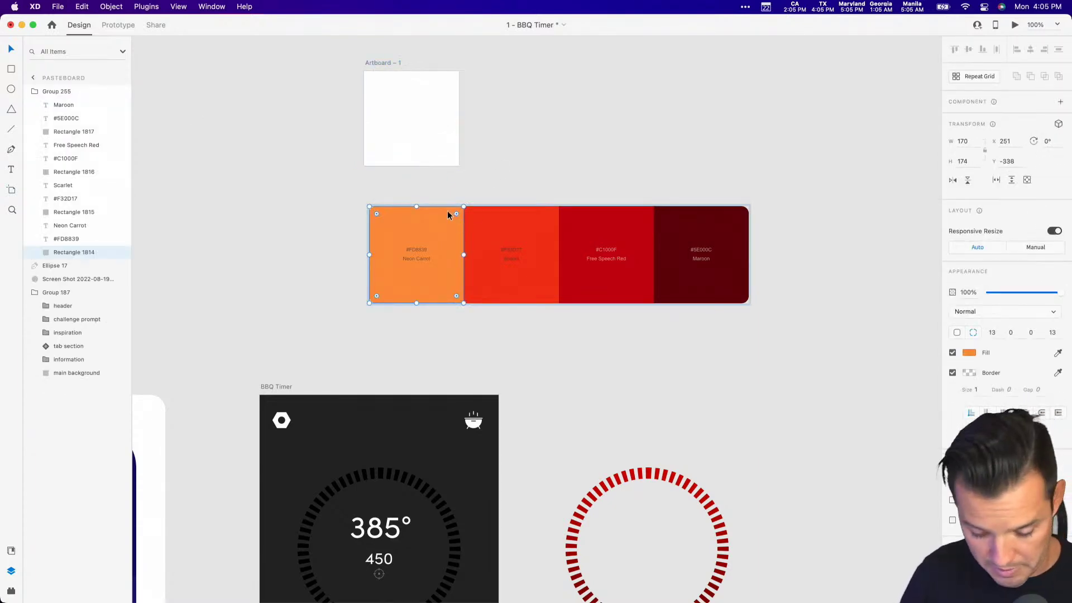
pyautogui.press('super+c')
pyautogui.click(387, 137)
pyautogui.press('super+v')
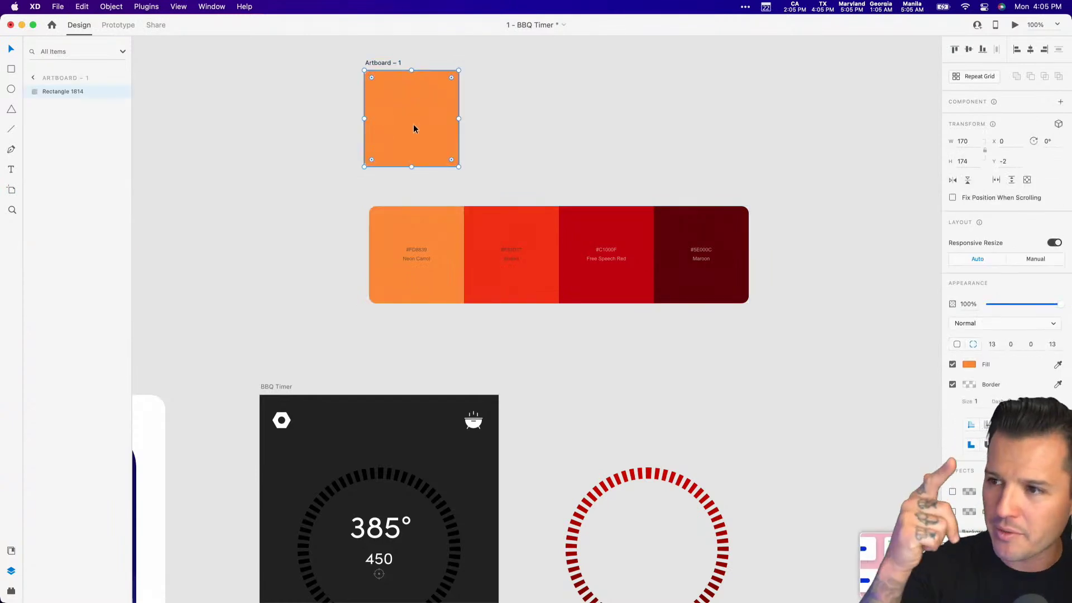
# Open the Color Scale plugin for the orange rectangle in the new artboard.
pyautogui.click(514, 119)
pyautogui.click(418, 123)
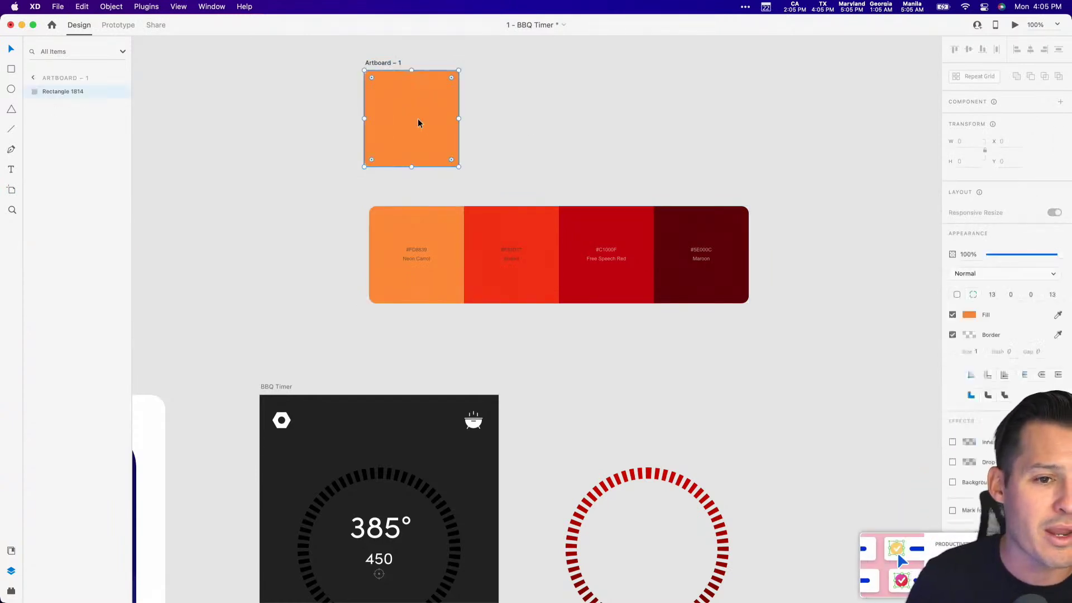
pyautogui.click(12, 590)
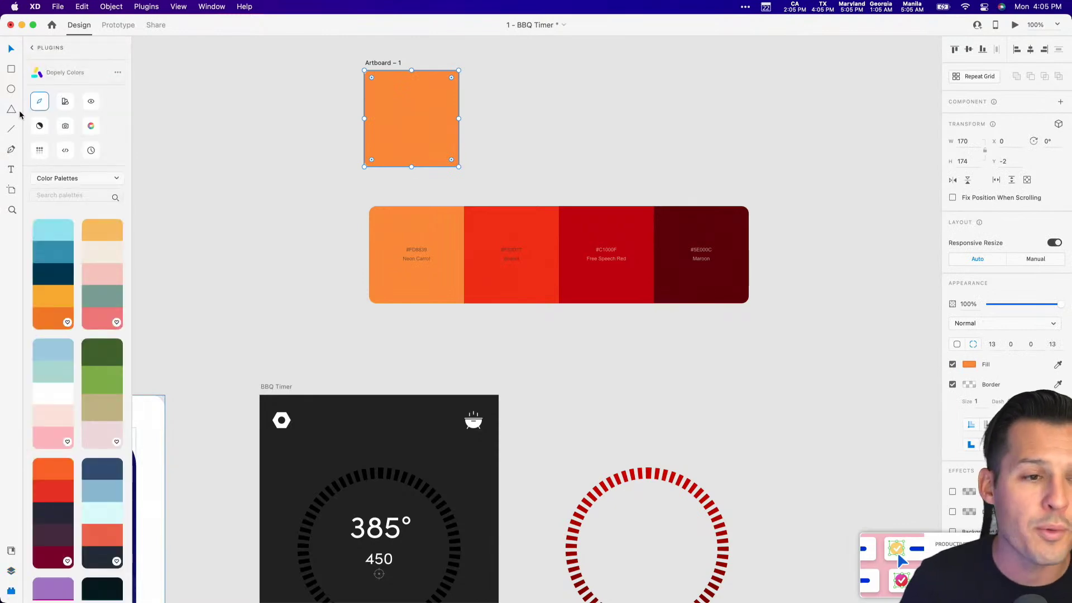
pyautogui.click(32, 48)
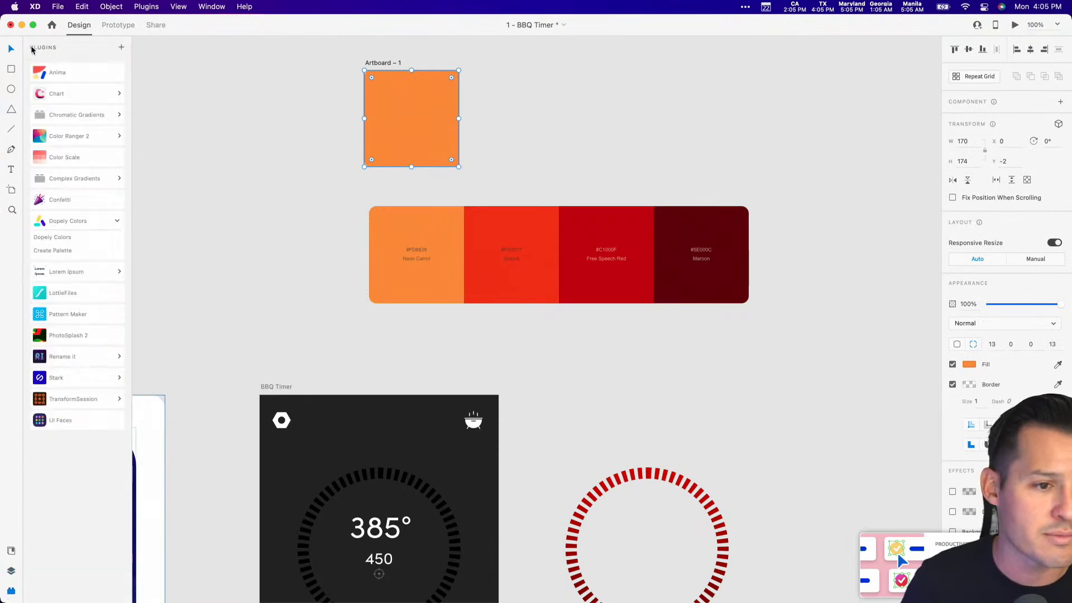
pyautogui.click(82, 159)
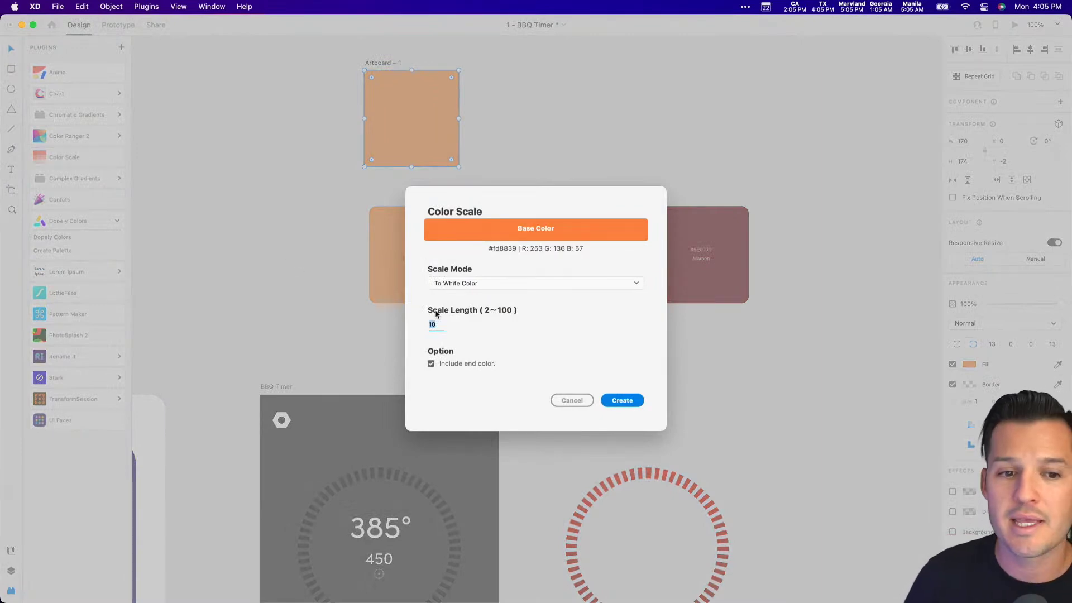
# Try the scale modes To Random Color, To Complementary Color and To White Color for the orange base color.
pyautogui.click(478, 286)
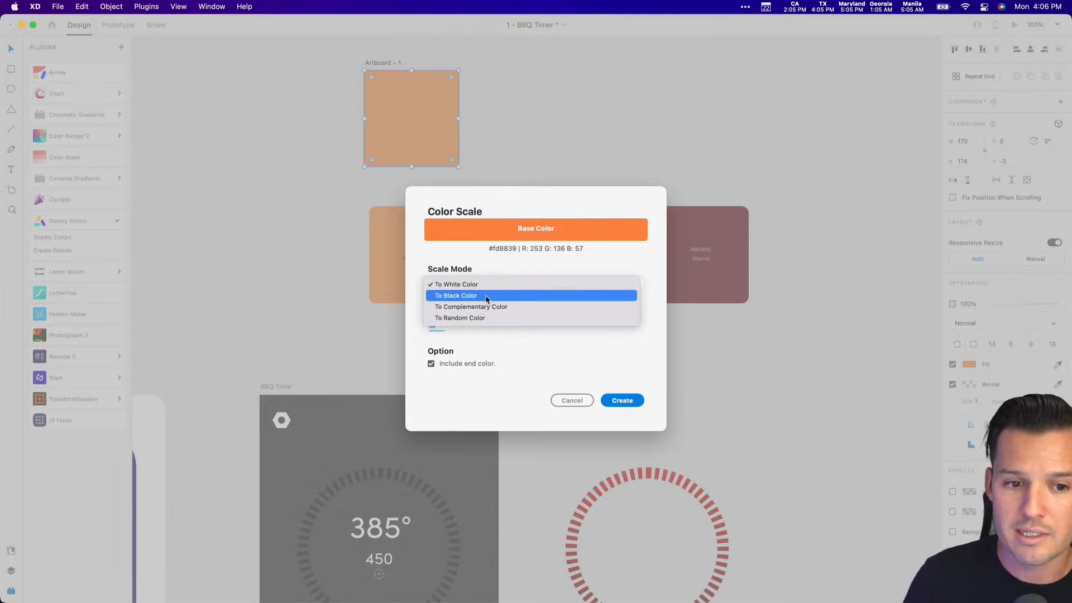
pyautogui.click(522, 350)
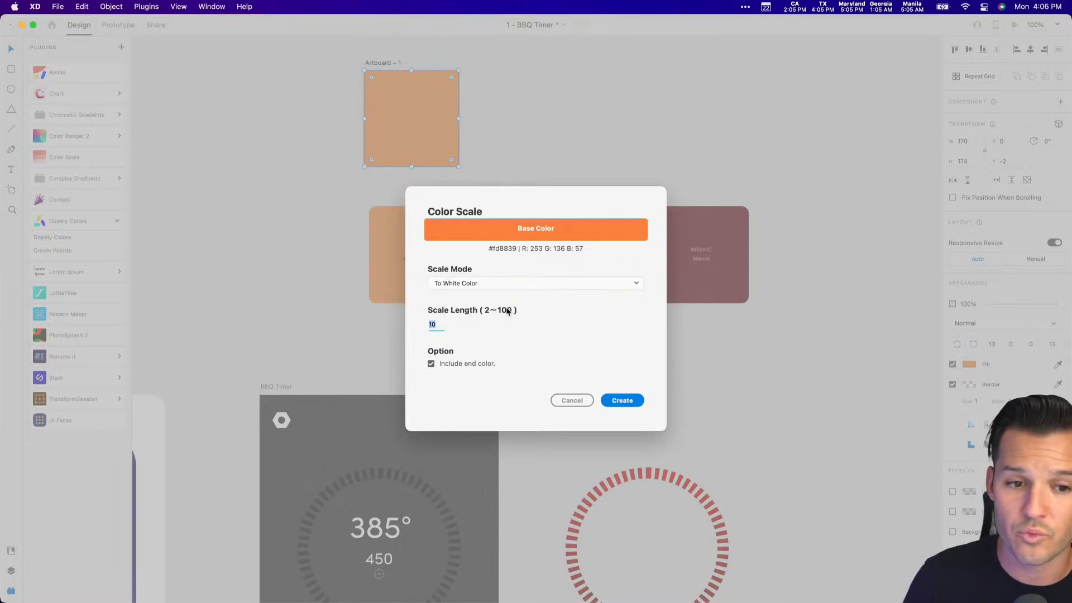
pyautogui.click(486, 282)
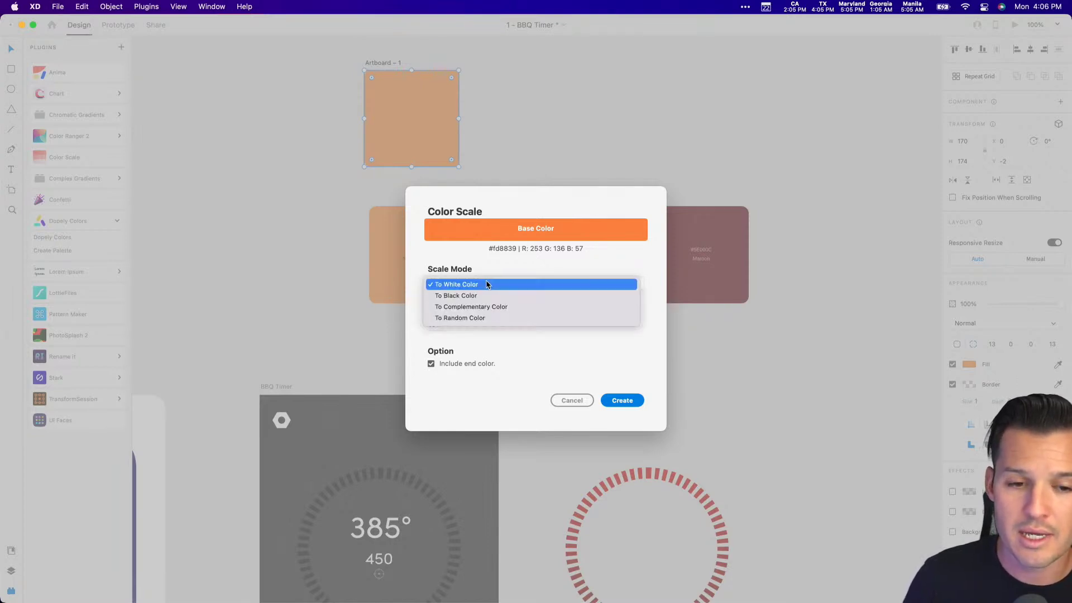
pyautogui.click(495, 318)
pyautogui.click(495, 290)
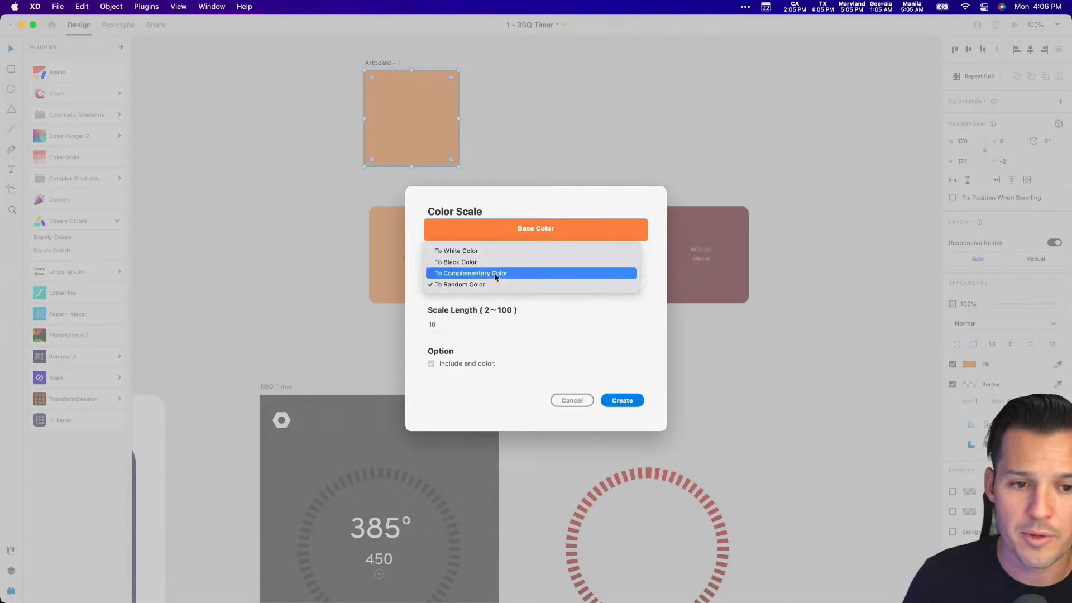
pyautogui.click(495, 274)
pyautogui.click(498, 283)
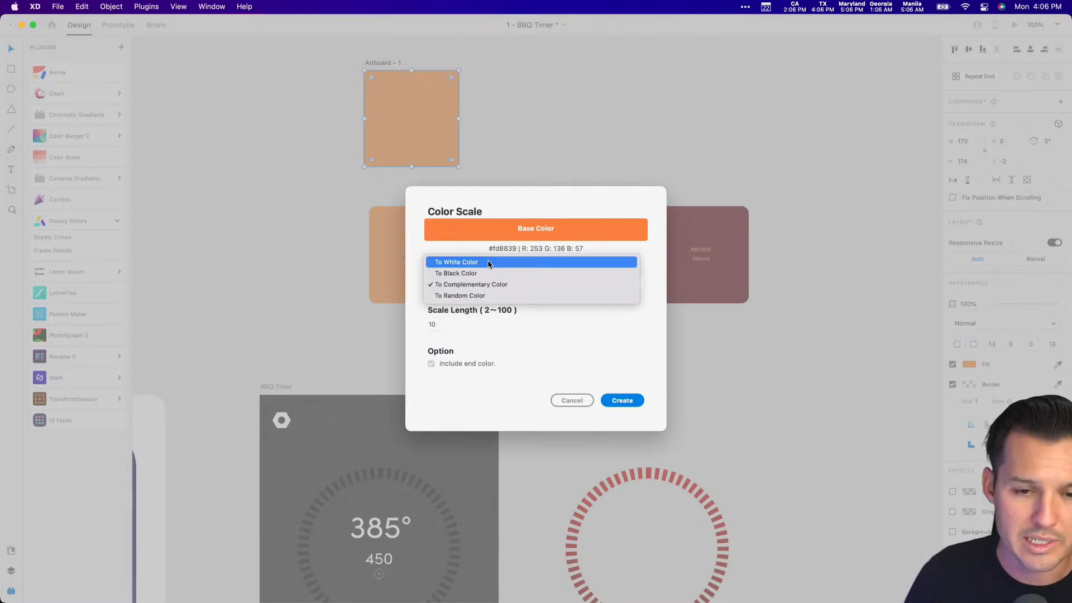
pyautogui.click(488, 264)
# Create a 10-color scale from the orange base color using the To Black Color mode.
pyautogui.click(486, 282)
pyautogui.click(483, 296)
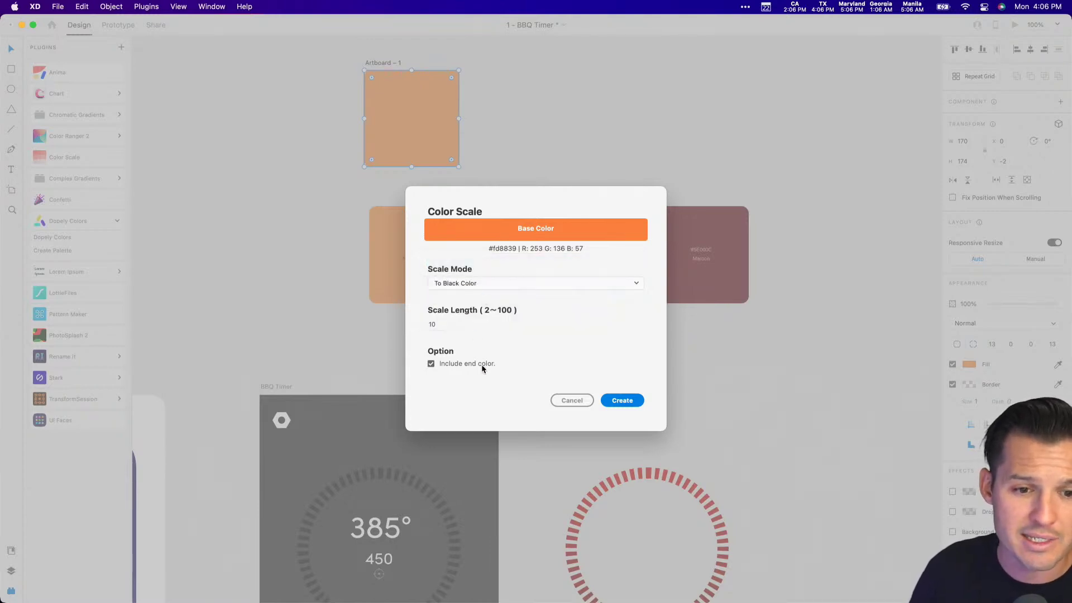
pyautogui.click(621, 407)
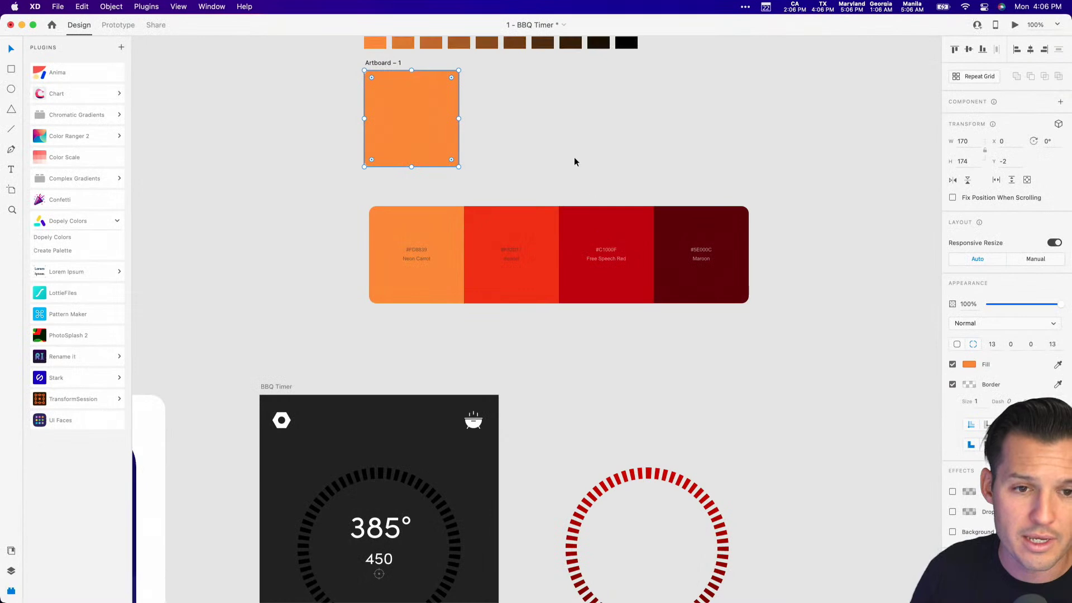
# Duplicate the orange artboard directly to its right, below the color scale.
pyautogui.scroll(3, 577, 158)
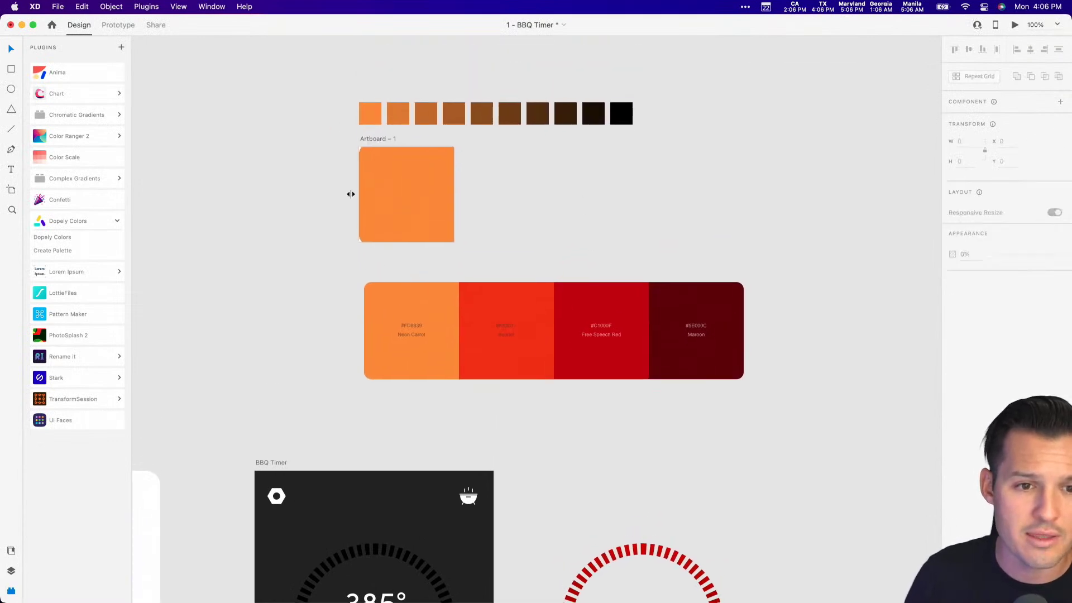
pyautogui.moveTo(376, 141); pyautogui.dragTo(491, 143)
pyautogui.click(631, 306)
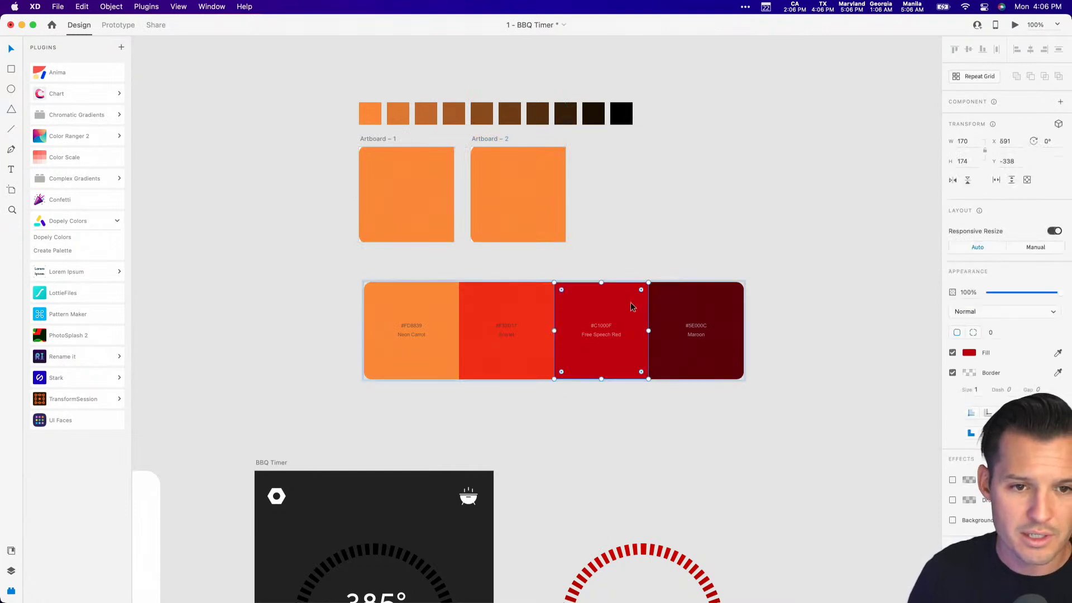
# Examine the orange-to-black scale swatches up close from the first to the last.
pyautogui.press('z')
pyautogui.moveTo(344, 94); pyautogui.dragTo(453, 136)
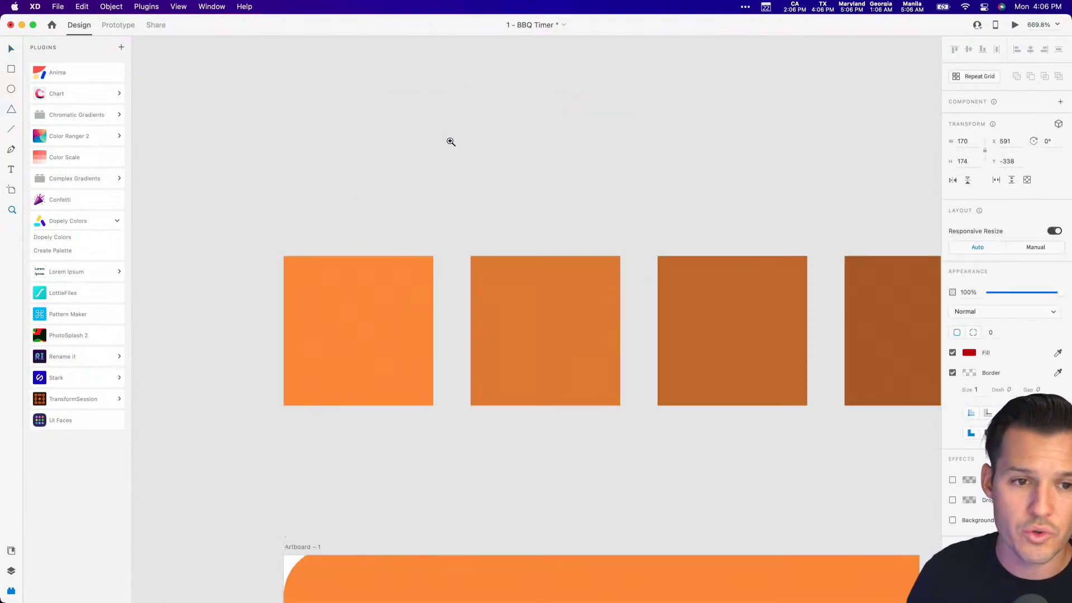
pyautogui.hscroll(15, 707, 205)
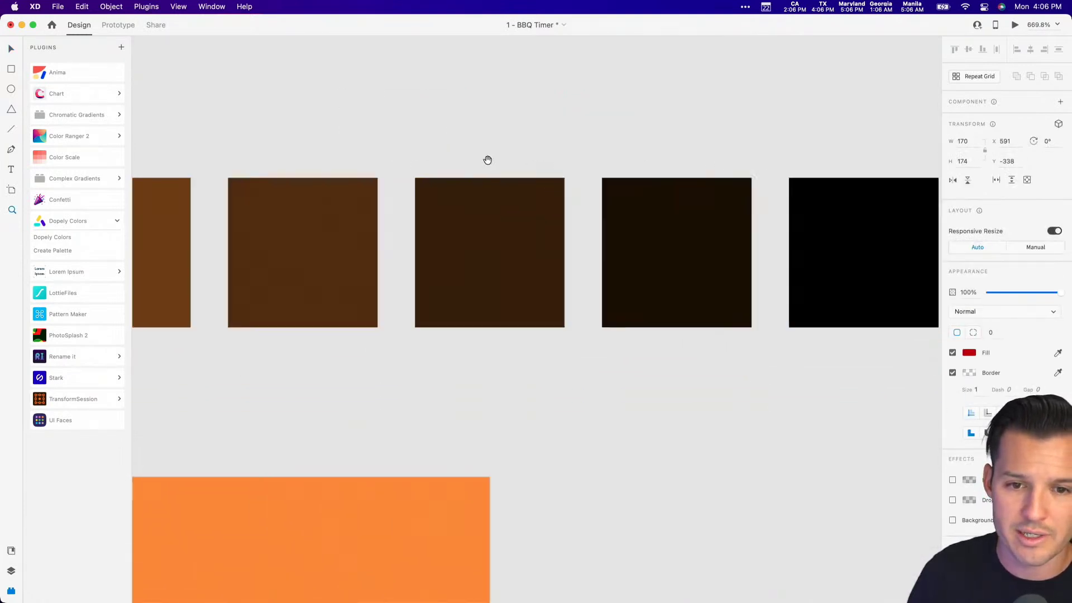
pyautogui.press('super+minus')
pyautogui.press('super+minus')
pyautogui.press('super+minus')
pyautogui.press('super+minus')
pyautogui.press('super+minus')
pyautogui.press('super+equal')
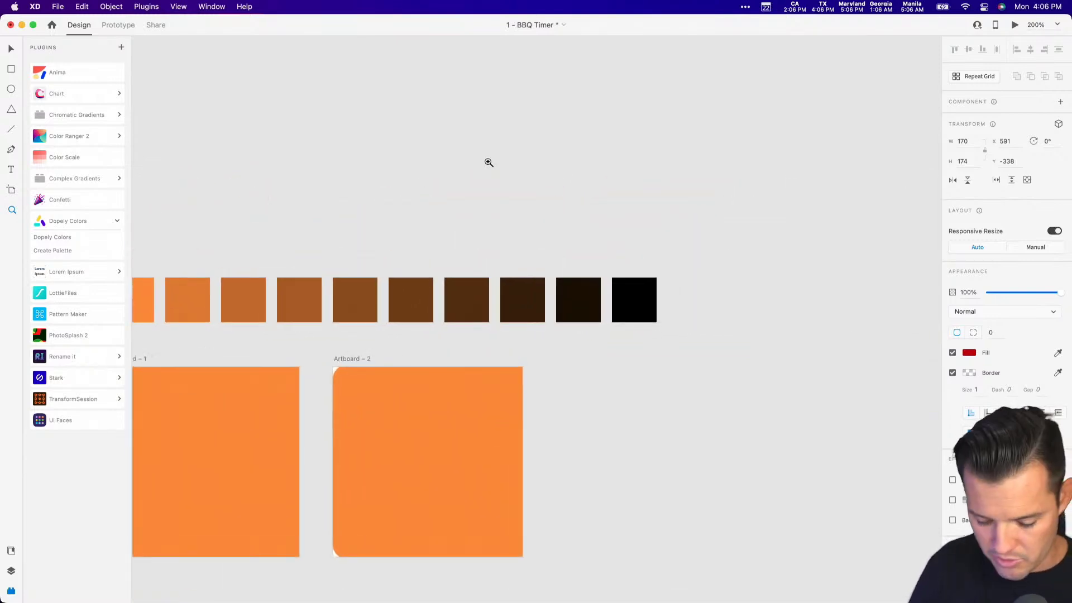
# Replace the orange rectangle in Artboard – 2 with a copy of the palette's maroon swatch (#5E000C).
pyautogui.scroll(-5, 548, 371)
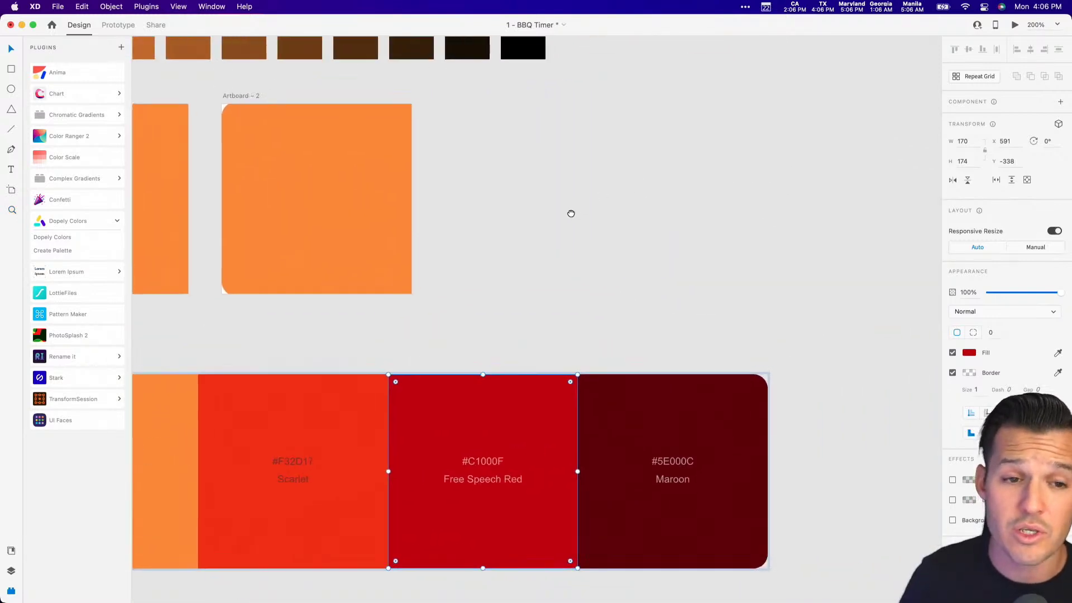
pyautogui.click(395, 214)
pyautogui.press('BackSpace')
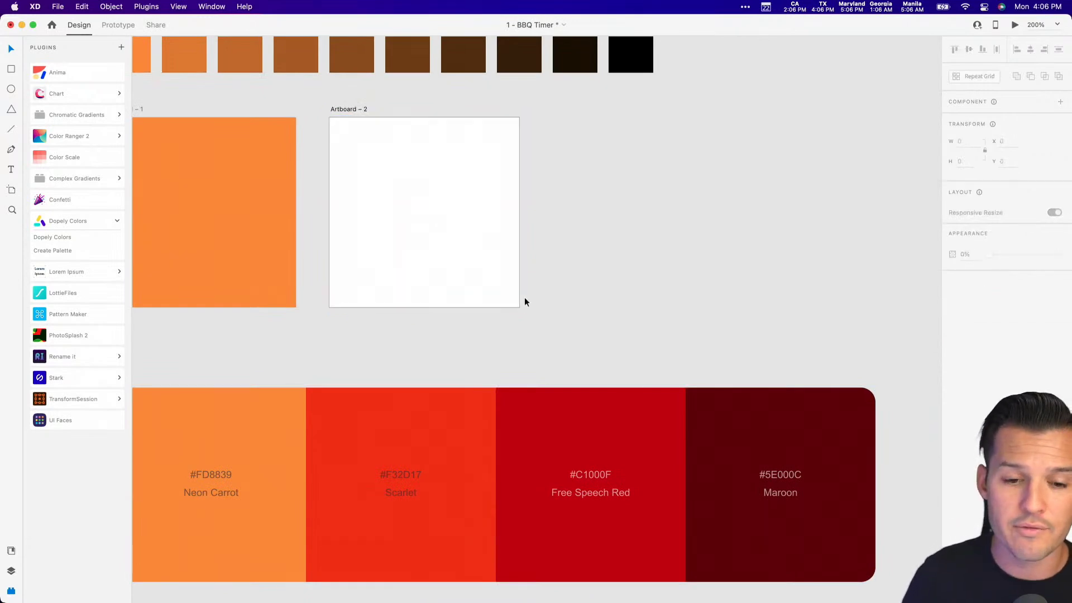
pyautogui.click(727, 413)
pyautogui.press('super+c')
pyautogui.click(444, 193)
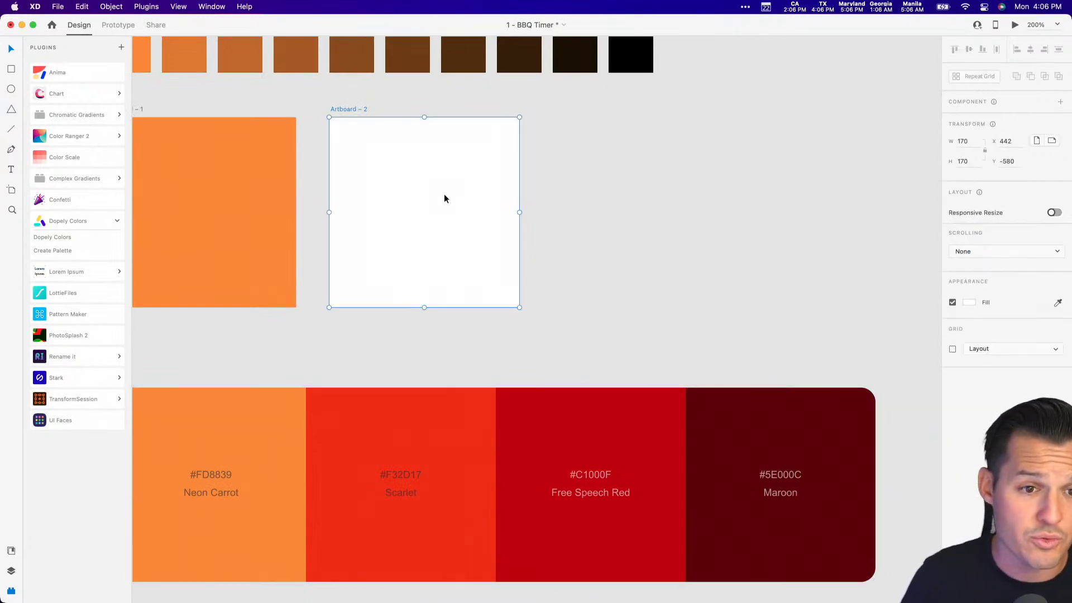
pyautogui.press('super+v')
# Try to run the Color Scale plugin on Artboard – 2 itself.
pyautogui.click(354, 110)
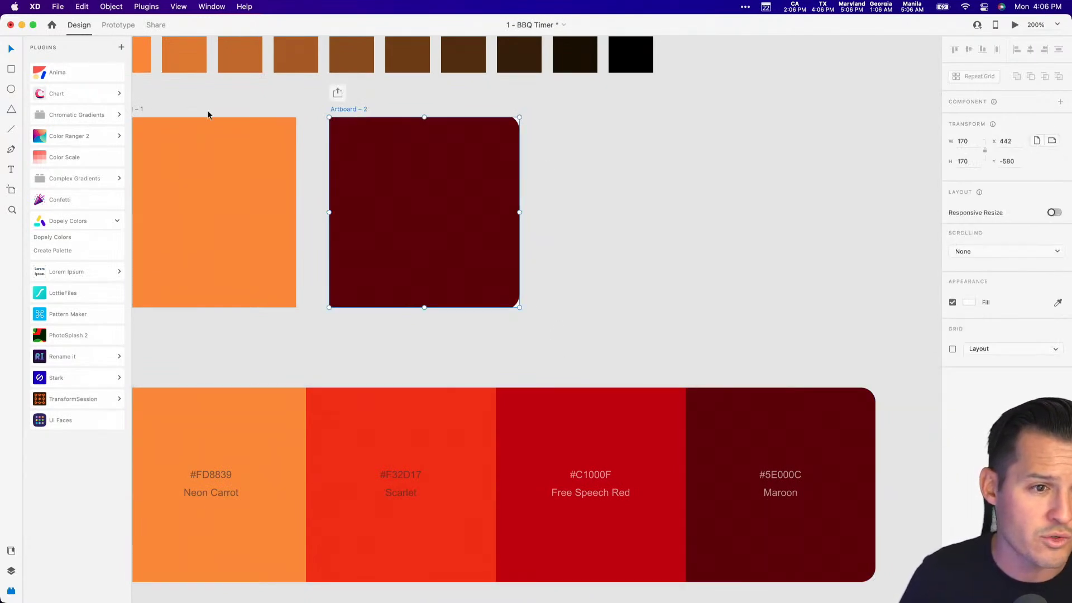
pyautogui.click(101, 165)
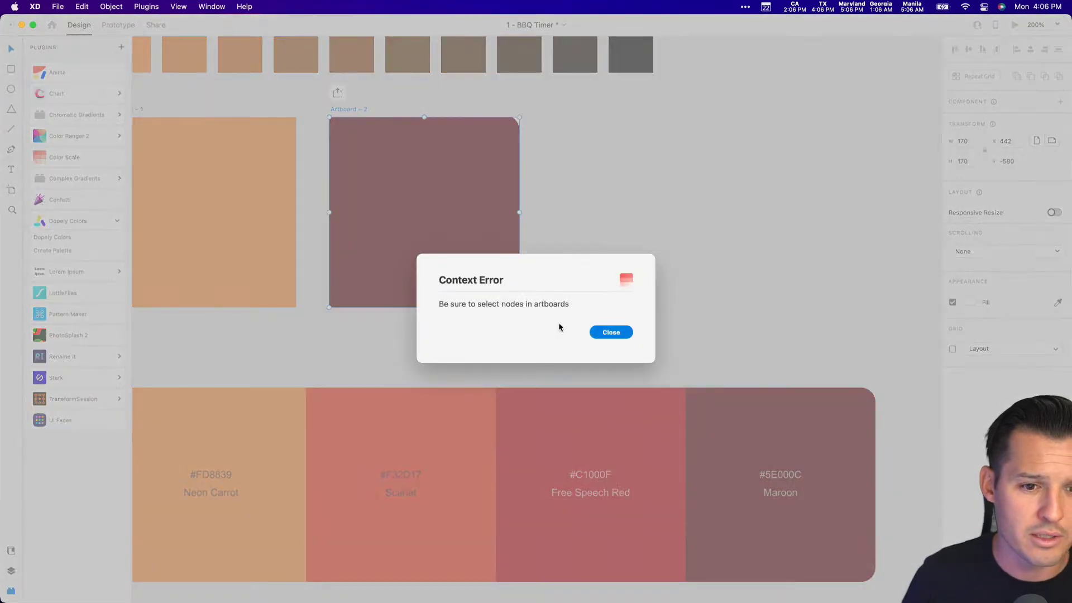
pyautogui.click(610, 327)
# Create a 10-color To Black Color scale from the maroon rectangle with the Color Scale plugin.
pyautogui.click(475, 211)
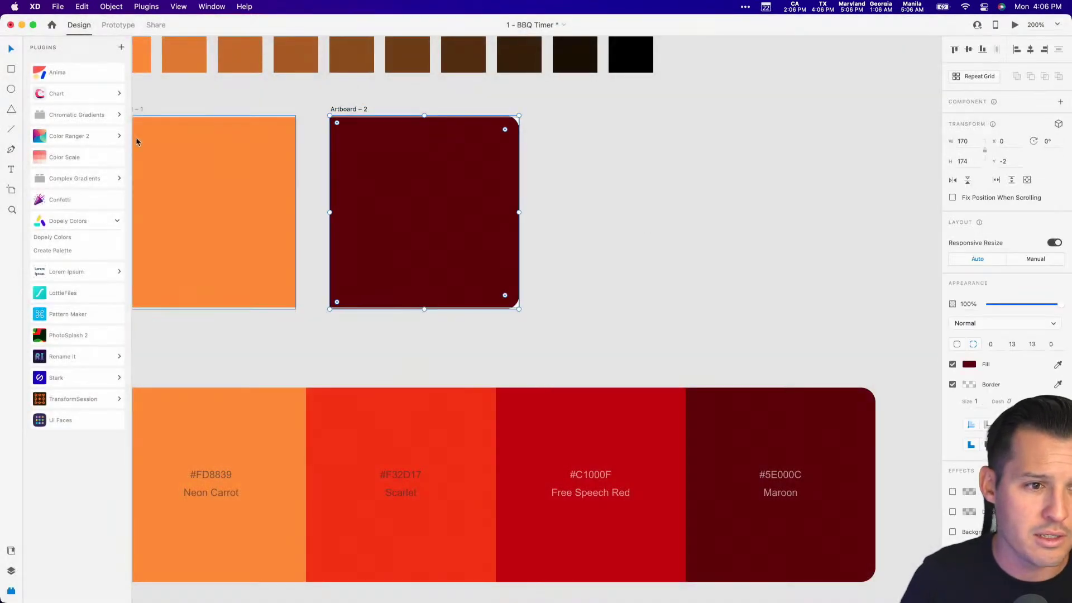
pyautogui.click(74, 158)
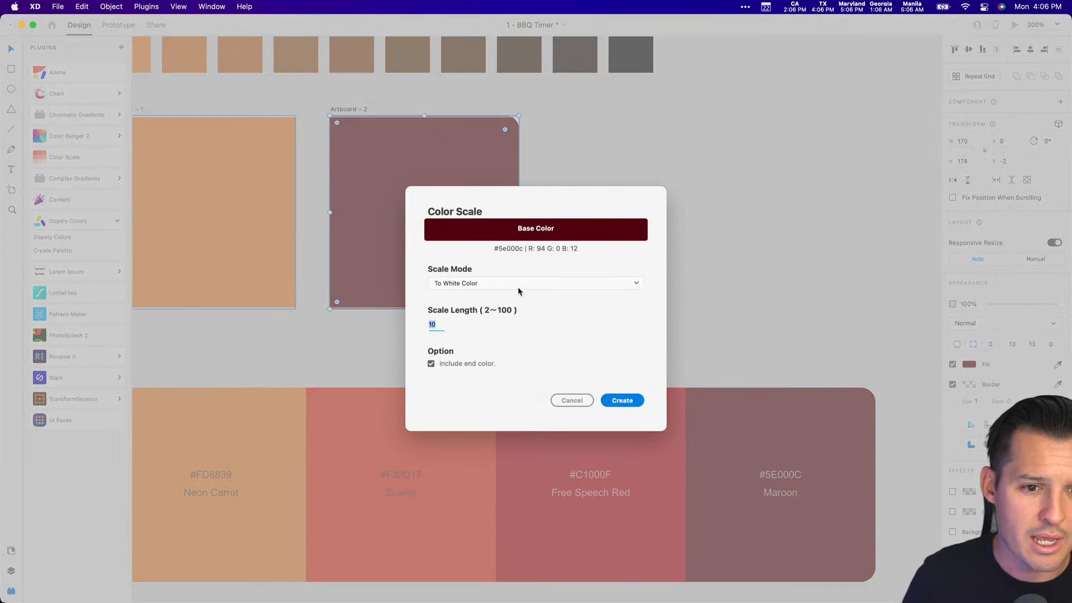
pyautogui.click(468, 283)
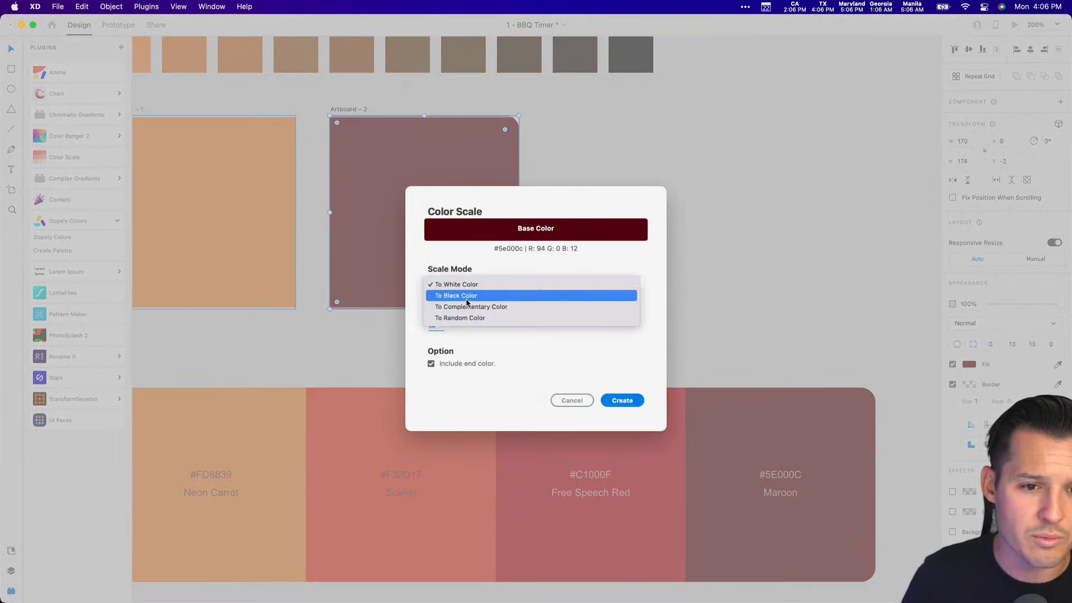
pyautogui.click(464, 292)
pyautogui.click(641, 407)
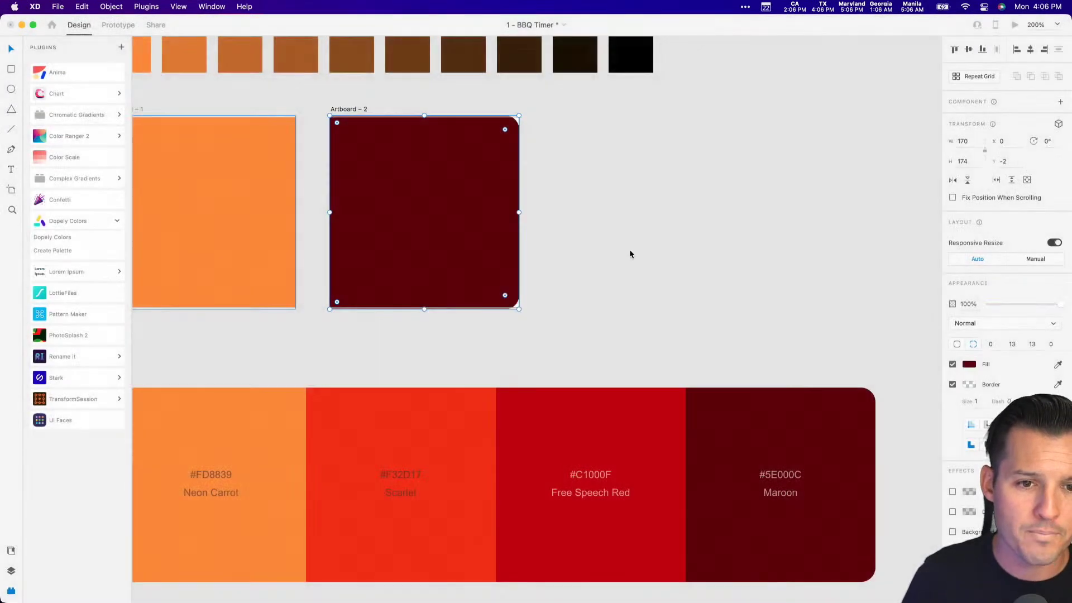
# Move a dark scale swatch above its row, and undo both that move and the maroon scale.
pyautogui.scroll(5, 618, 218)
pyautogui.click(642, 227)
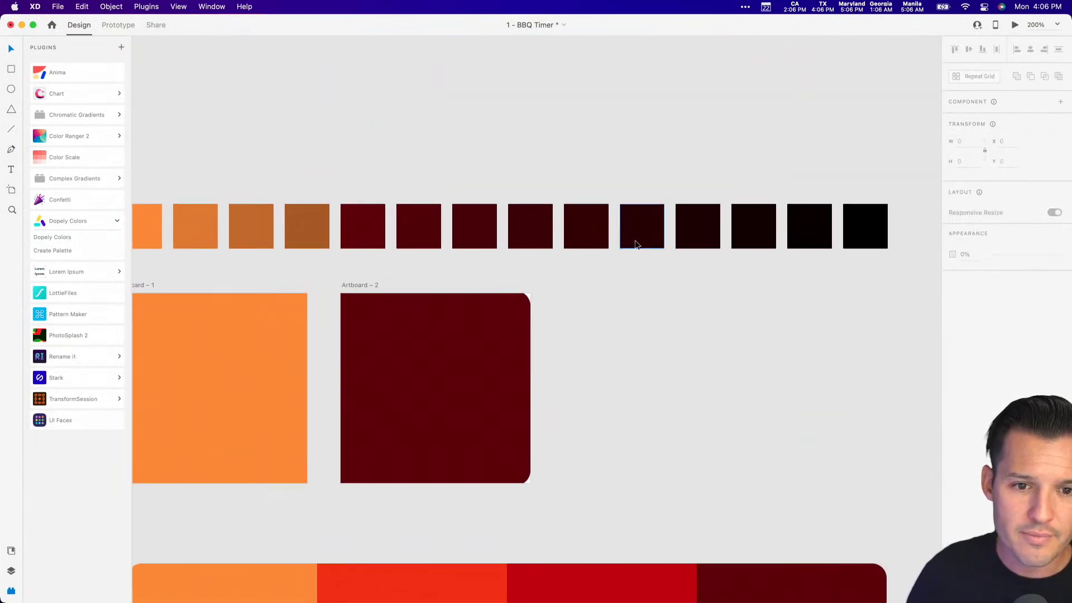
pyautogui.moveTo(642, 227); pyautogui.dragTo(689, 160)
pyautogui.press('super+z')
pyautogui.press('super+z')
pyautogui.click(666, 122)
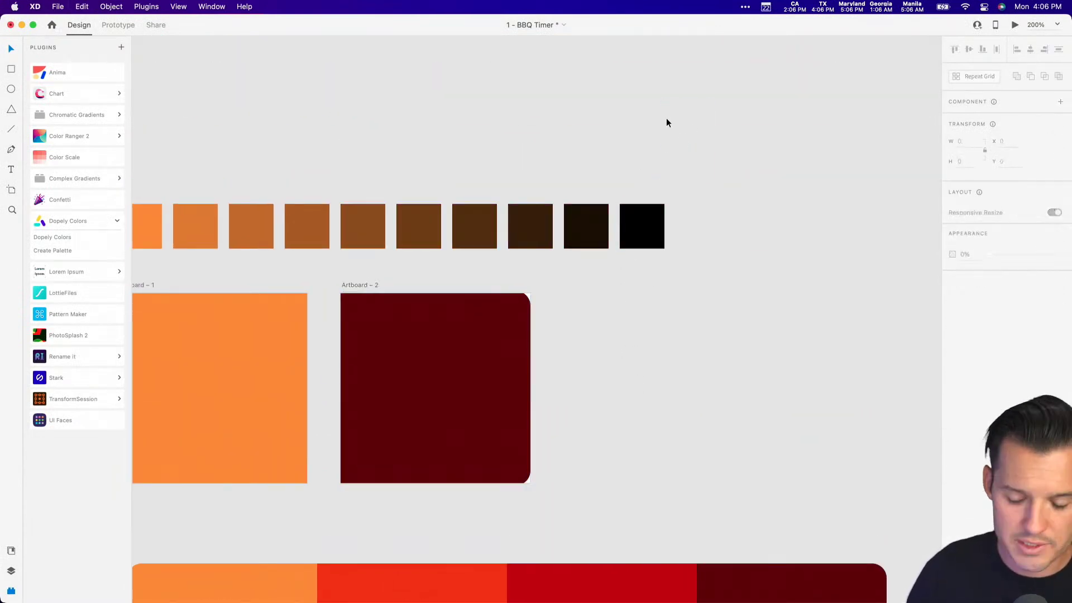
# Move the whole row of orange-to-black scale swatches down between the two artboards and the palette.
pyautogui.press('super+1')
pyautogui.moveTo(627, 219); pyautogui.dragTo(246, 294)
pyautogui.moveTo(344, 283); pyautogui.dragTo(357, 424)
# Generate a 10-color scale from the maroon rectangle in Artboard – 2 using the To Black Color mode.
pyautogui.click(479, 343)
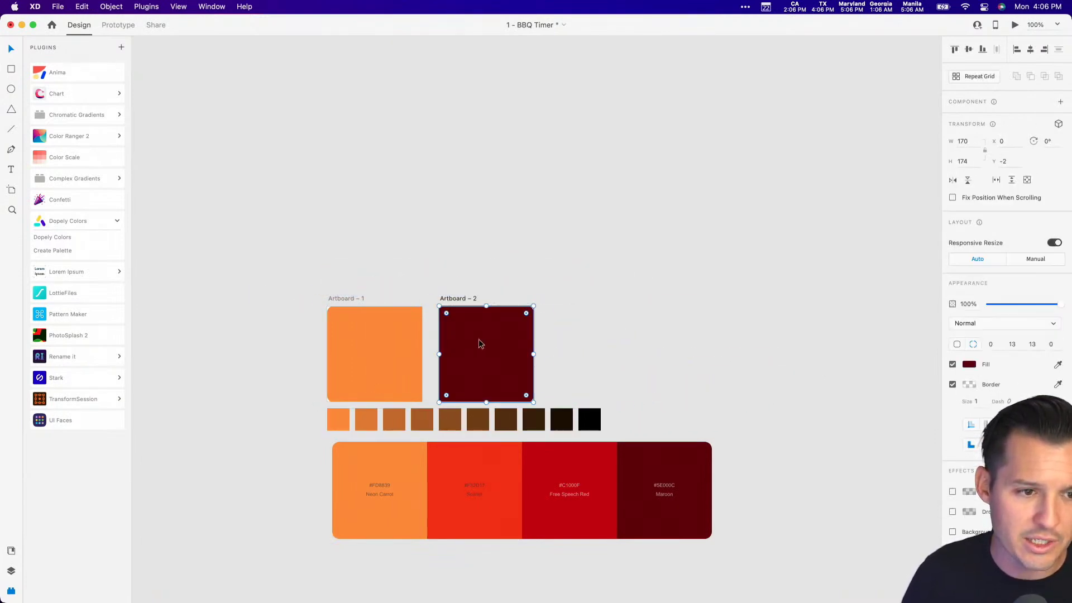
pyautogui.click(70, 158)
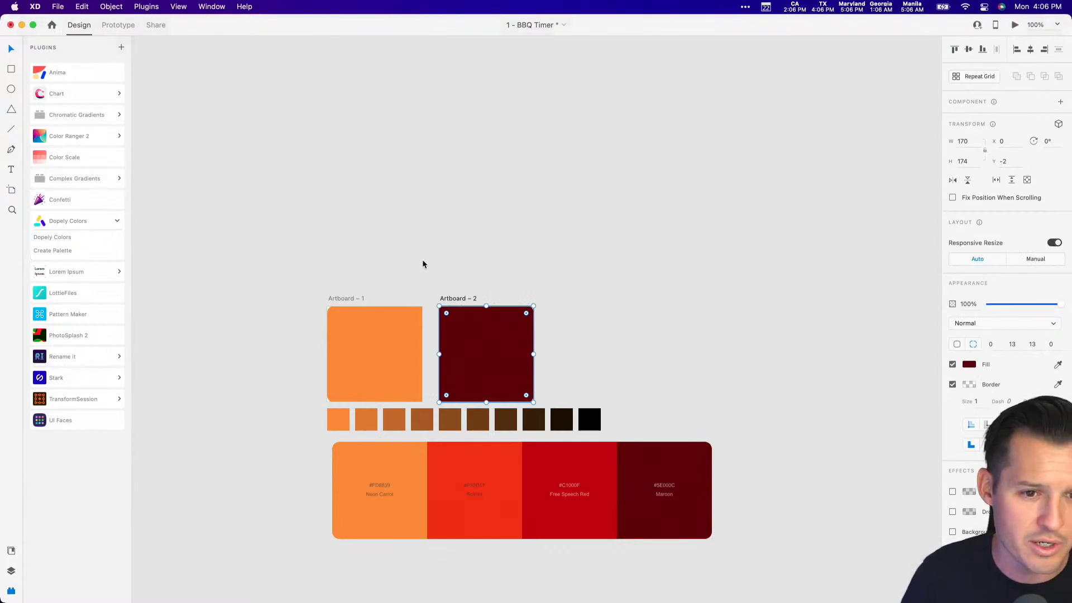
pyautogui.click(510, 283)
pyautogui.click(511, 294)
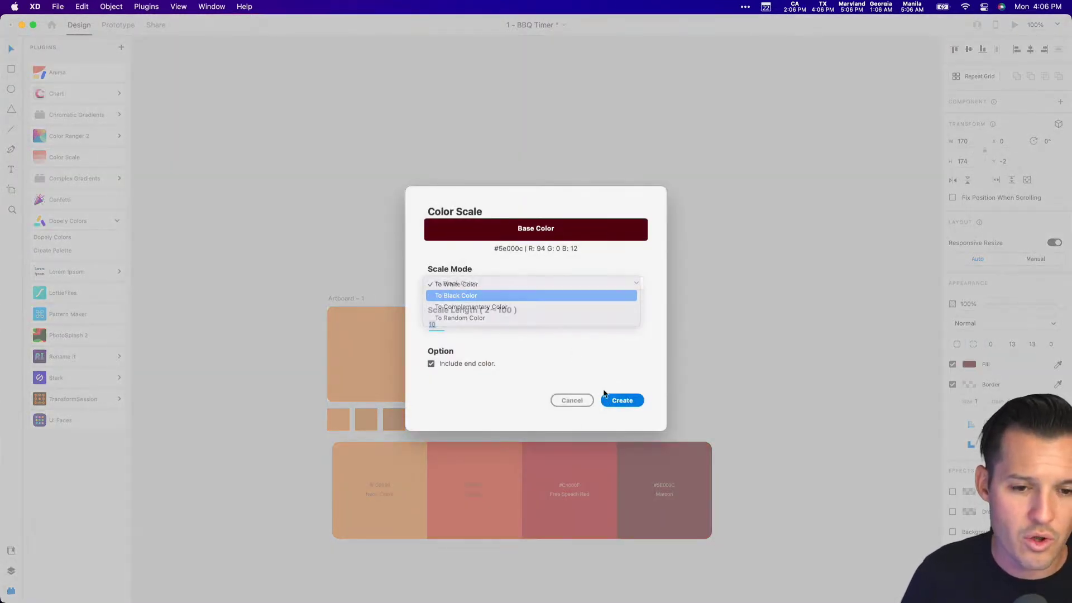
pyautogui.click(622, 400)
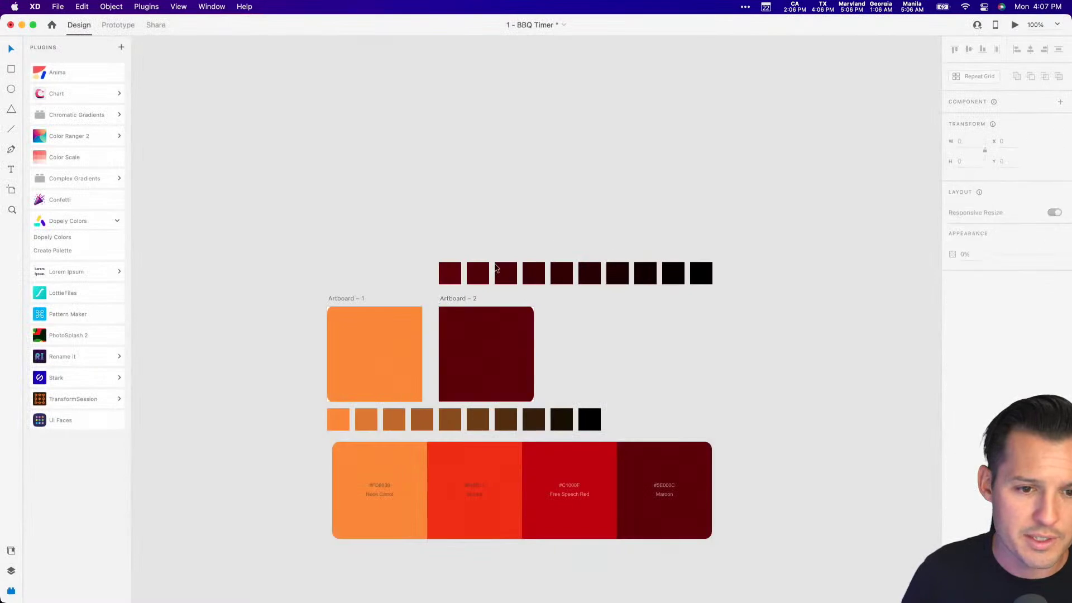
# Group the ten maroon-to-black scale swatches above Artboard – 2.
pyautogui.moveTo(452, 273); pyautogui.dragTo(355, 211)
pyautogui.press('super+z')
pyautogui.moveTo(416, 238); pyautogui.dragTo(782, 287)
pyautogui.press('super+g')
pyautogui.press('Escape')
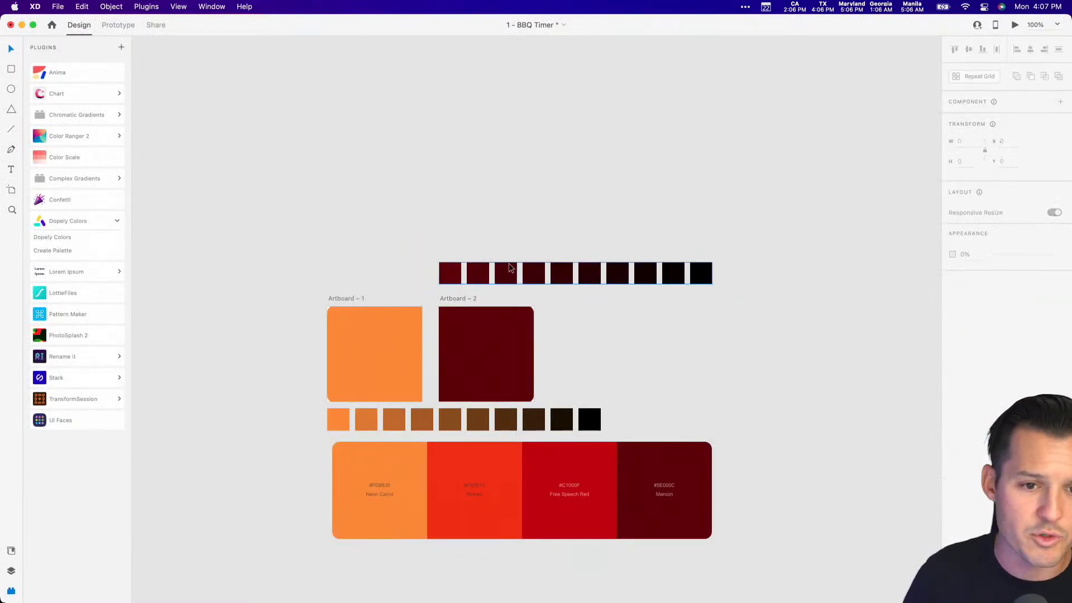
# Stack the orange swatch row directly above the maroon row, with both beside Artboard – 2.
pyautogui.moveTo(482, 273); pyautogui.dragTo(589, 324)
pyautogui.moveTo(342, 419); pyautogui.dragTo(562, 288)
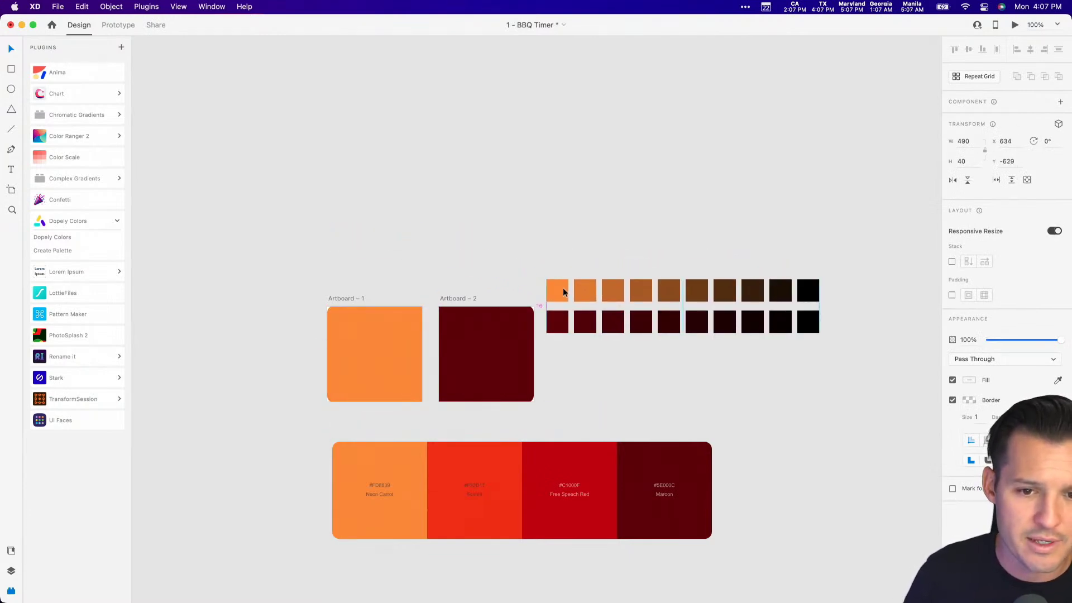
pyautogui.click(576, 237)
# Delete Artboard – 1 and Artboard – 2 with their orange and maroon squares.
pyautogui.moveTo(636, 259); pyautogui.dragTo(525, 75)
pyautogui.scroll(-3, 524, 78)
pyautogui.scroll(-3, 471, 132)
pyautogui.moveTo(295, 78); pyautogui.dragTo(491, 178)
pyautogui.press('BackSpace')
# Move both swatch rows beside the BBQ Timer artboard, just above the red dashed ring.
pyautogui.click(541, 109)
pyautogui.moveTo(540, 106); pyautogui.dragTo(493, 367)
pyautogui.click(730, 410)
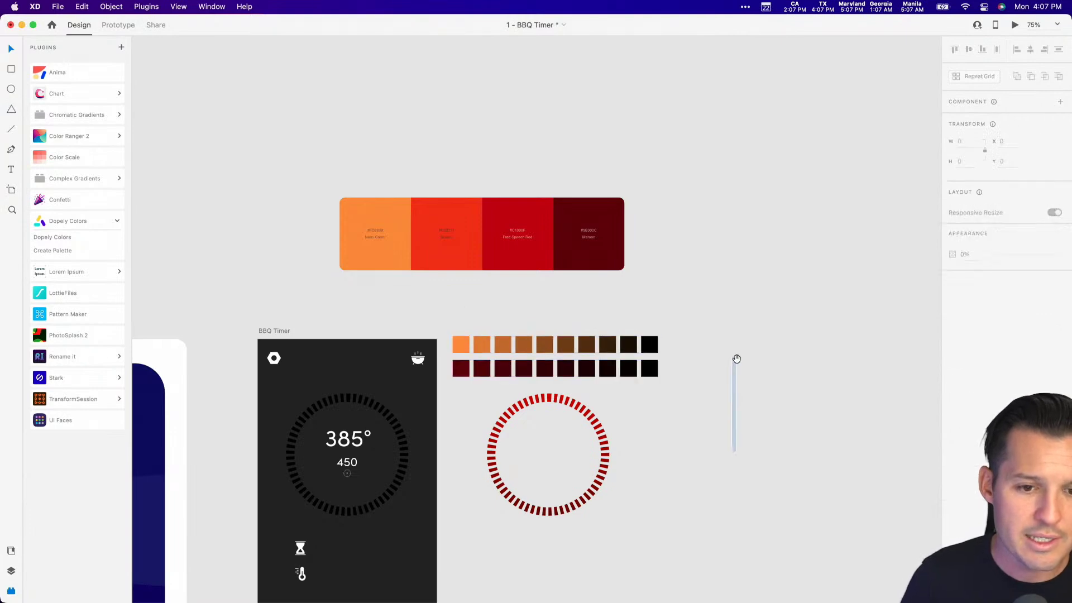
# Move the four-color palette group below the red dashed ring.
pyautogui.scroll(-3, 600, 333)
pyautogui.scroll(3, 388, 233)
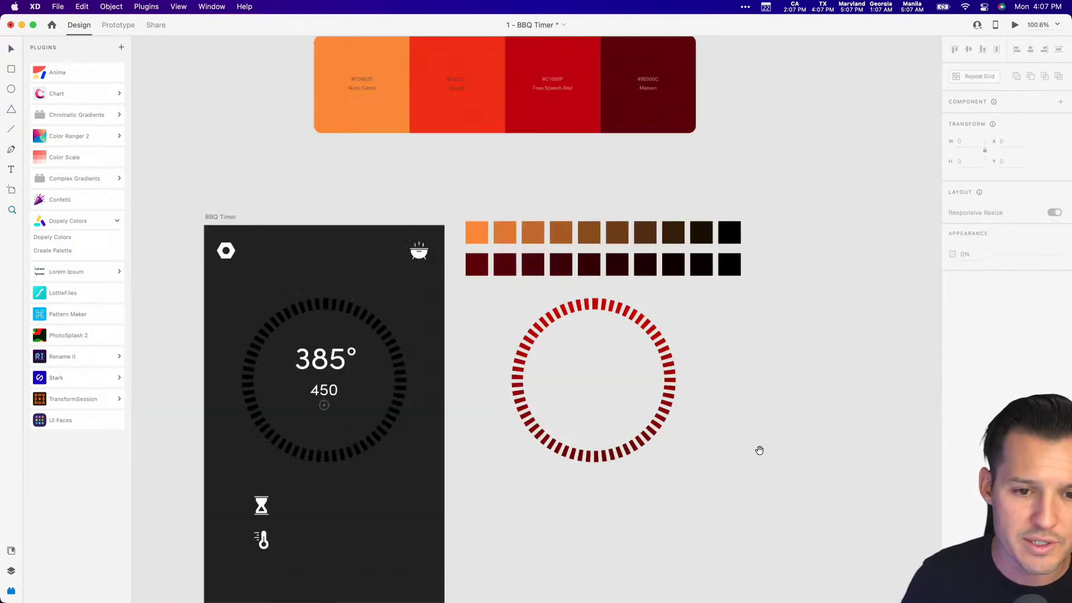
pyautogui.moveTo(526, 115); pyautogui.dragTo(758, 560)
# Change the red dashed ring's fill from a linear to an Angular Gradient.
pyautogui.scroll(-5, 667, 401)
pyautogui.hscroll(2, 668, 401)
pyautogui.press('z')
pyautogui.moveTo(359, 431); pyautogui.dragTo(577, 156)
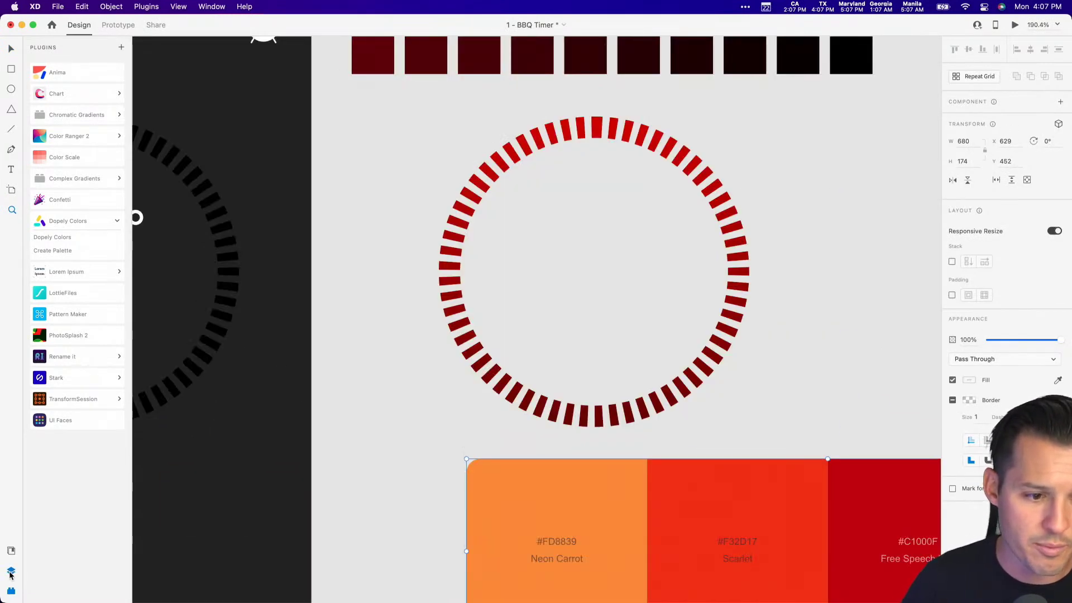
pyautogui.click(11, 570)
pyautogui.click(481, 270)
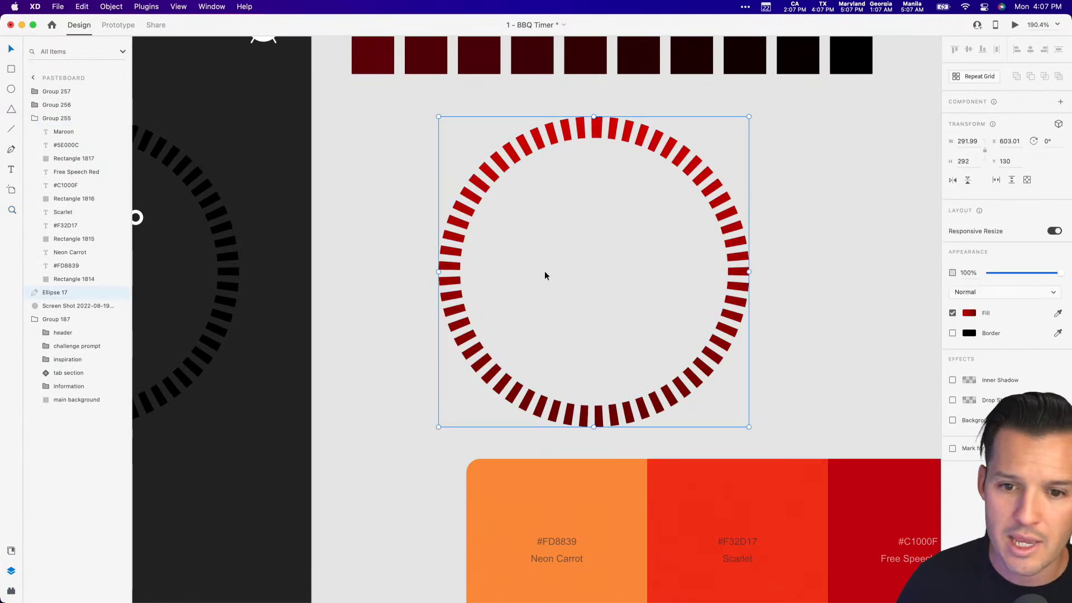
pyautogui.click(970, 313)
pyautogui.click(873, 239)
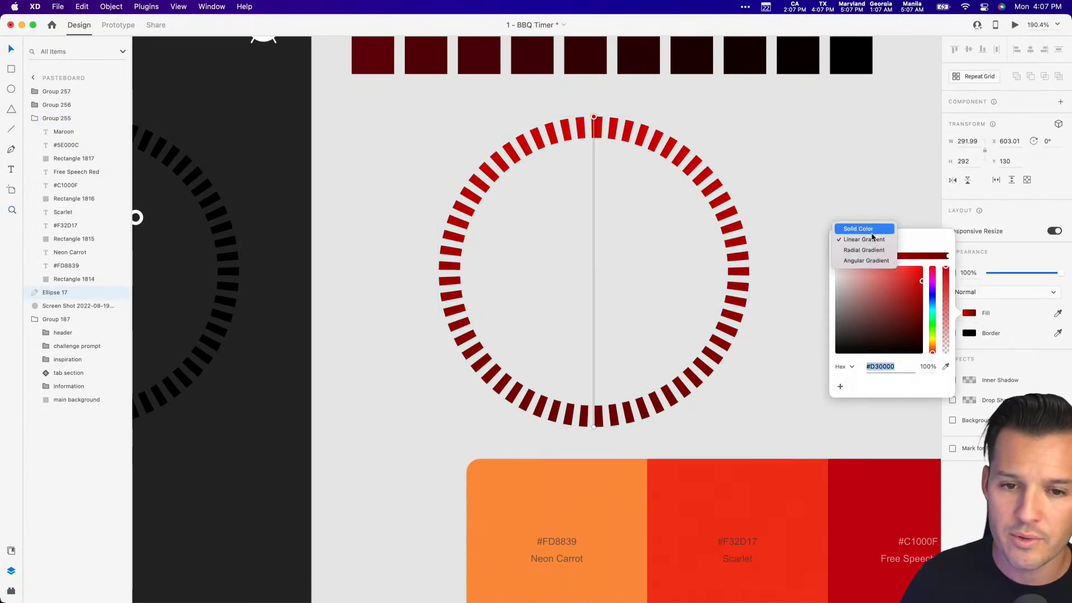
pyautogui.click(876, 260)
# Sample the Neon Carrot swatch #FD8839 as the first stop of the ring's angular gradient.
pyautogui.hscroll(5, 795, 212)
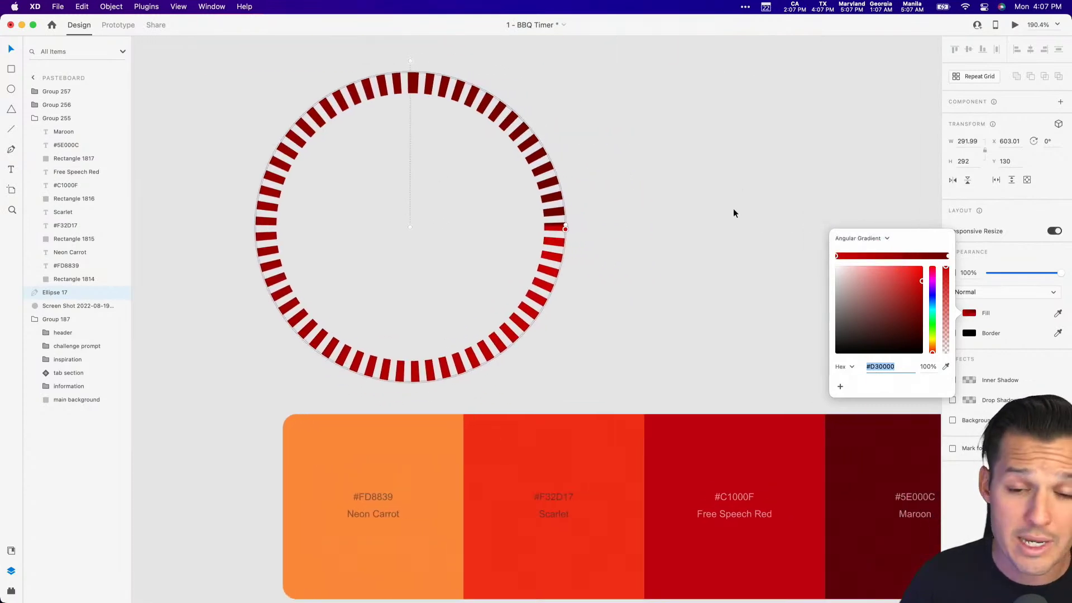
pyautogui.hscroll(2, 735, 213)
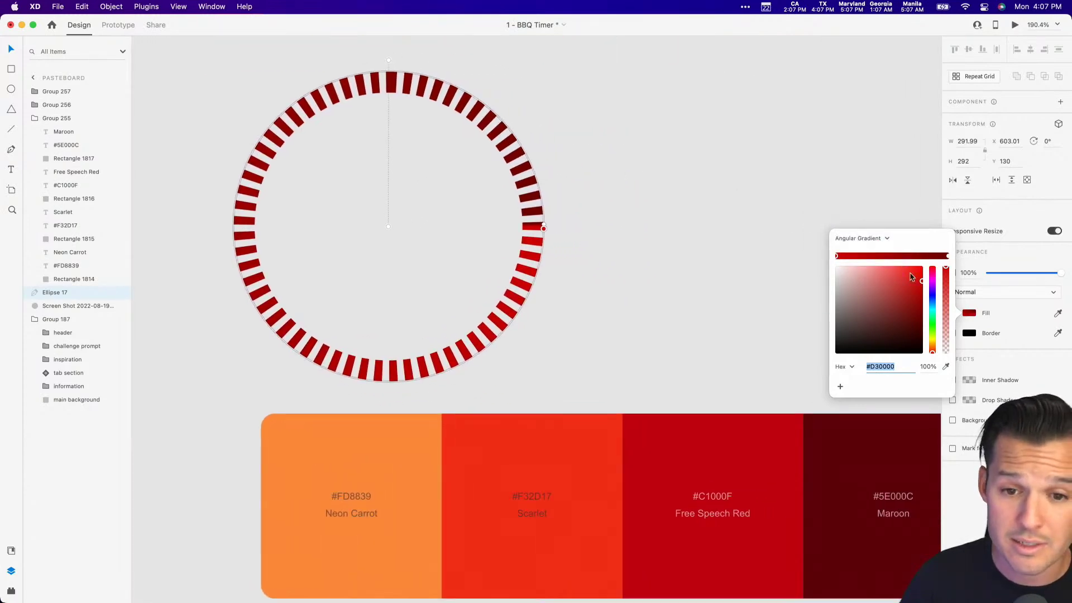
pyautogui.click(946, 367)
pyautogui.click(412, 445)
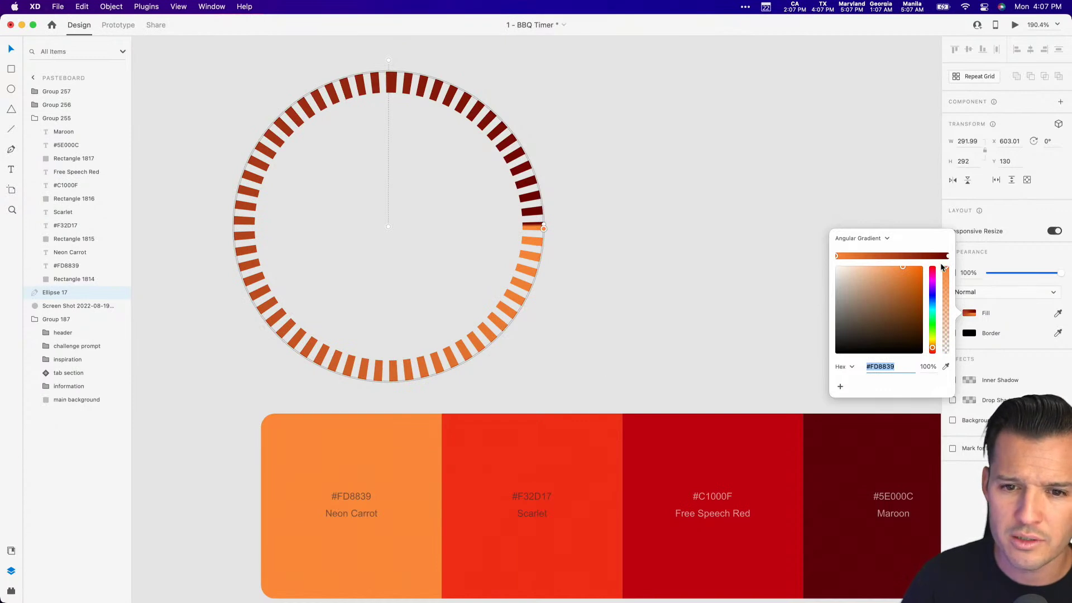
# Set the last stop of the ring's angular gradient to Maroon #5E000C, sampled from the palette.
pyautogui.click(948, 257)
pyautogui.click(946, 367)
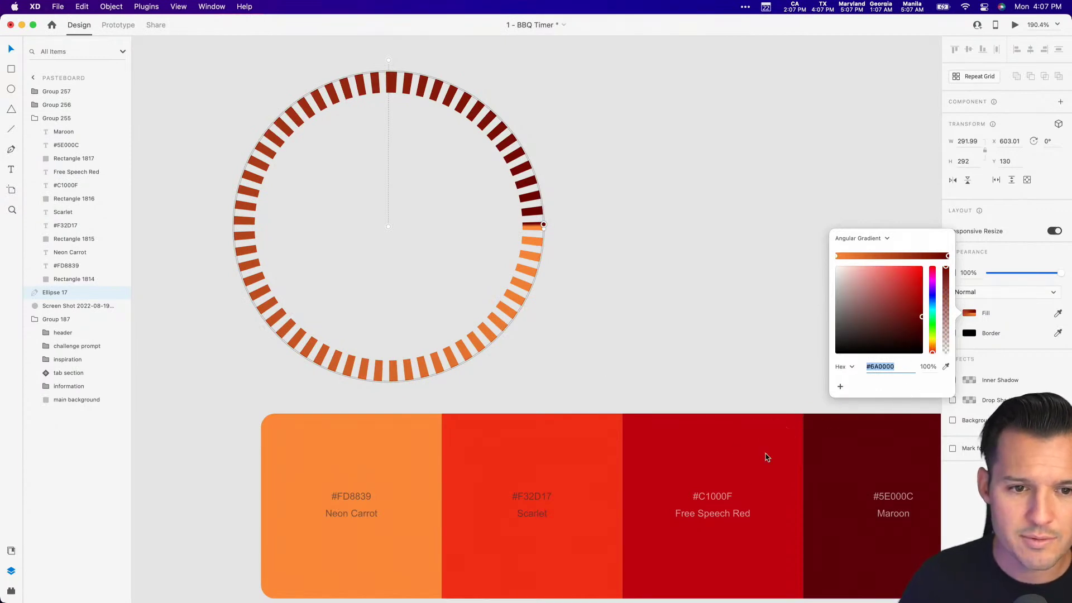
pyautogui.click(765, 457)
pyautogui.click(945, 367)
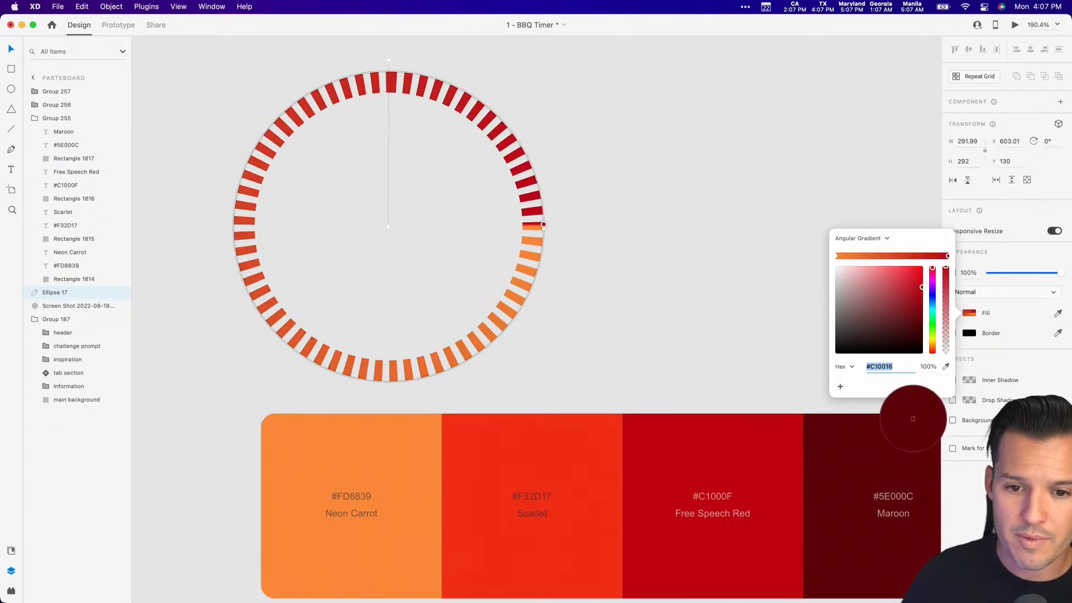
pyautogui.click(906, 429)
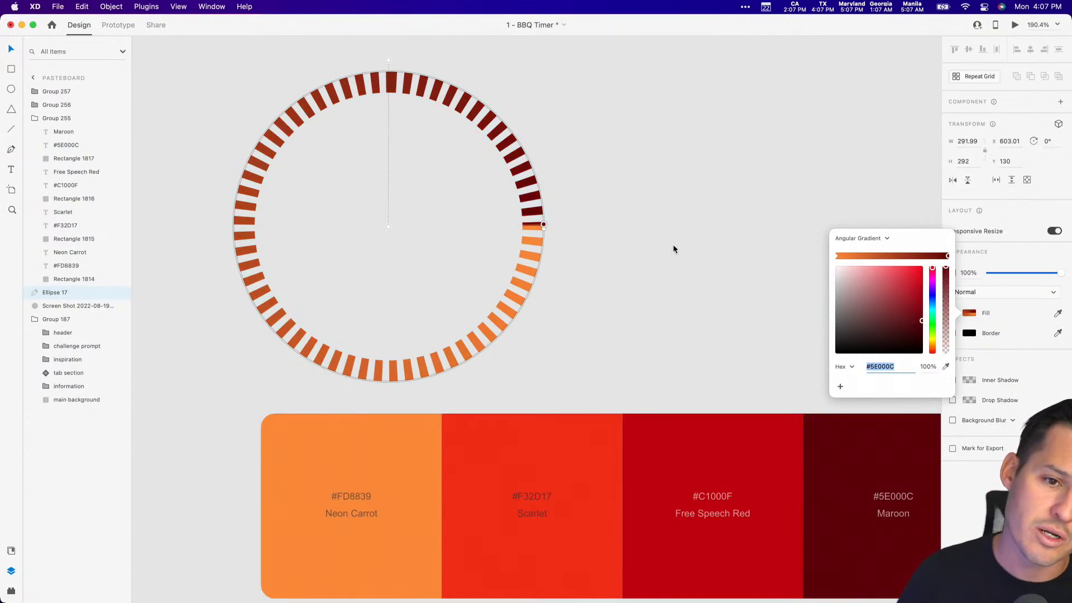
pyautogui.click(656, 241)
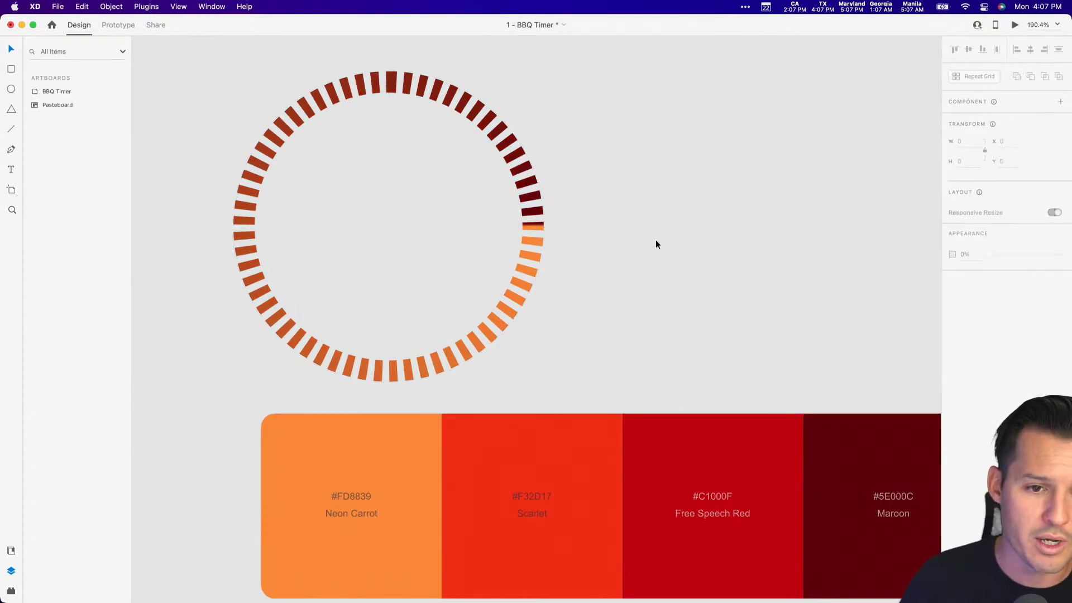
# Add a middle gradient stop sampled from the Scarlet swatch, and shift the orange-maroon seam into the gap between two dashes.
pyautogui.click(533, 227)
pyautogui.click(970, 315)
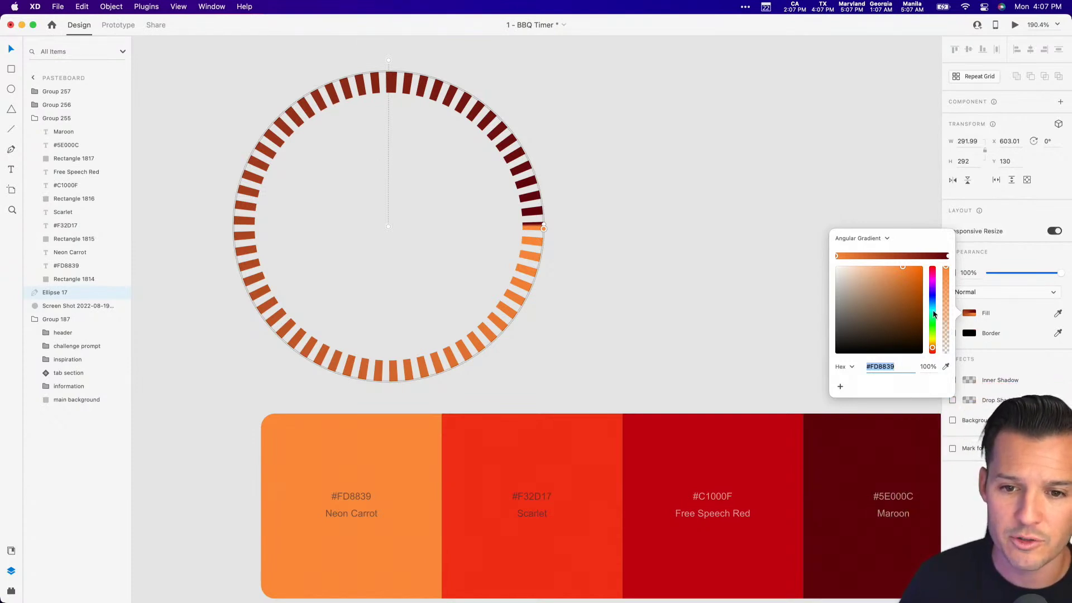
pyautogui.click(908, 255)
pyautogui.moveTo(909, 256); pyautogui.dragTo(890, 256)
pyautogui.click(950, 366)
pyautogui.click(584, 453)
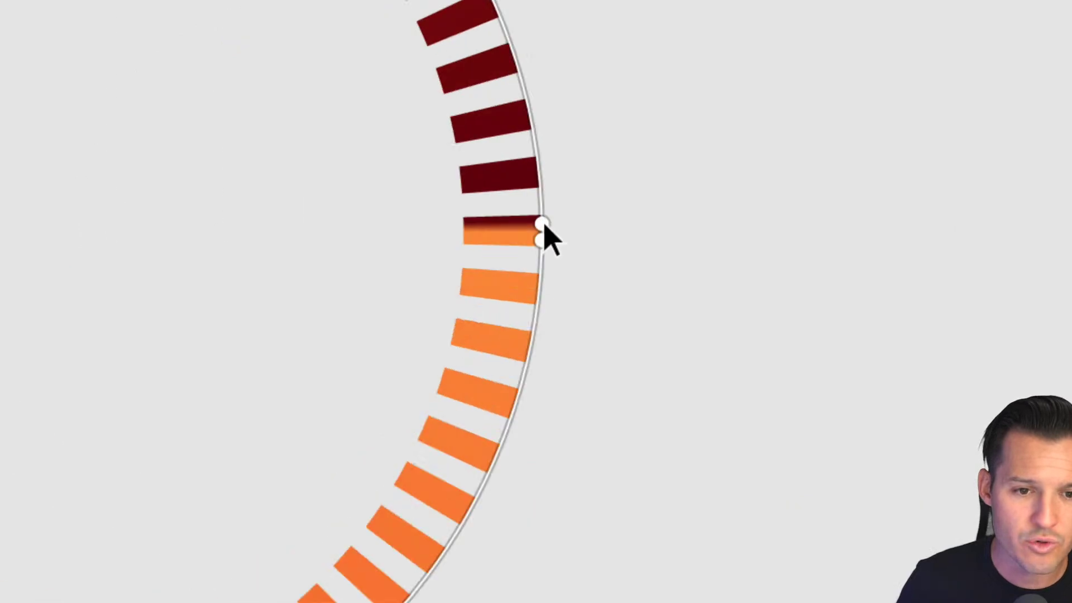
pyautogui.moveTo(544, 224)
pyautogui.mouseDown()
pyautogui.moveTo(536, 158)
pyautogui.moveTo(541, 206)
pyautogui.mouseUp()
pyautogui.click(630, 209)
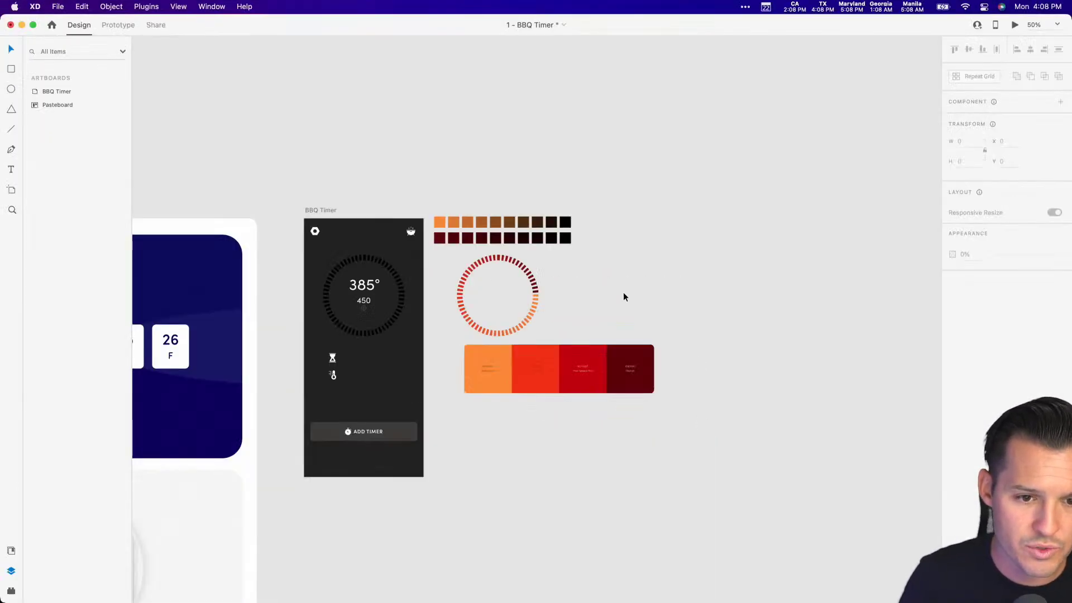
# Rotate the ring's angular gradient so that its orange-maroon seam sits at the bottom center.
pyautogui.press('z')
pyautogui.moveTo(390, 221); pyautogui.dragTo(596, 357)
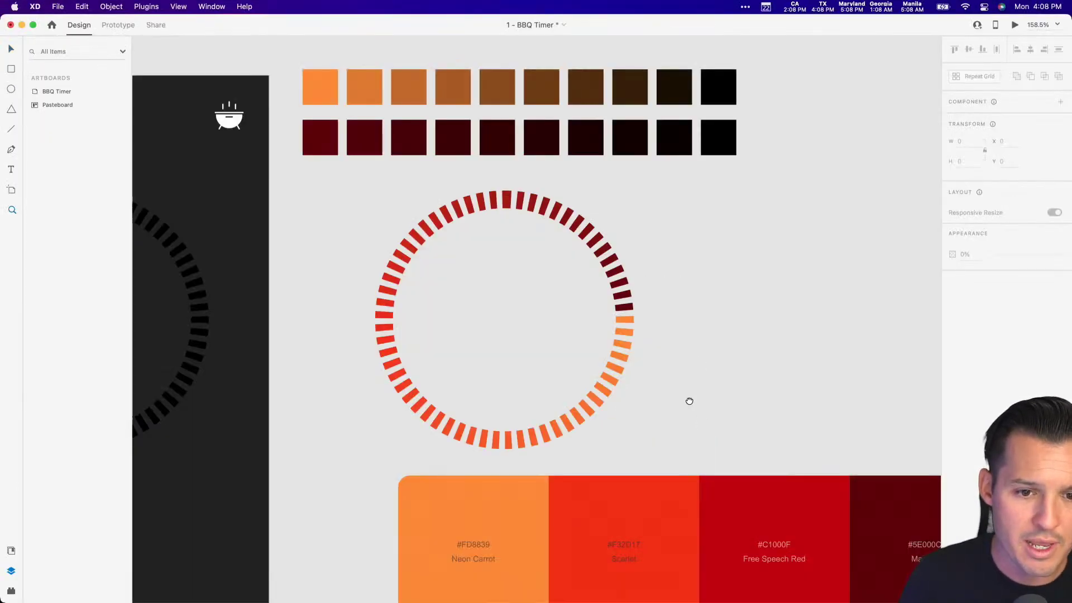
pyautogui.press('v')
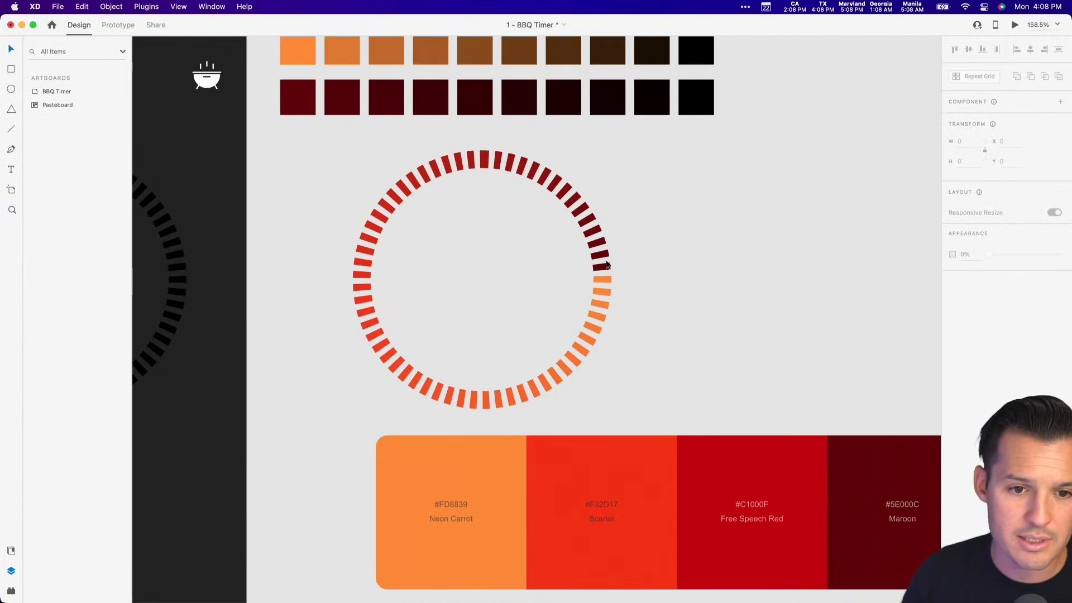
pyautogui.click(607, 267)
pyautogui.click(970, 314)
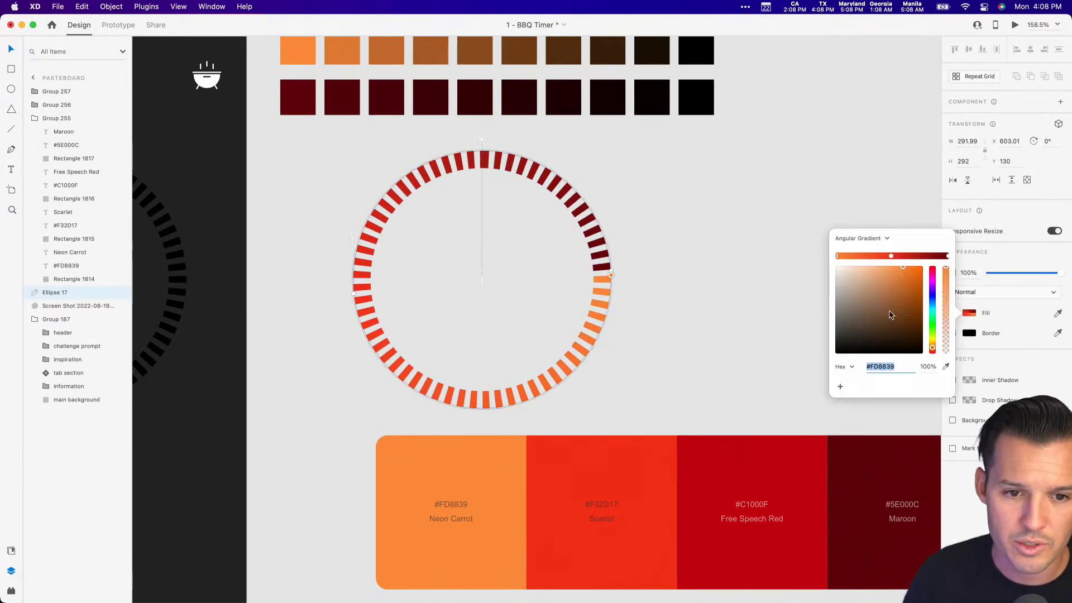
pyautogui.moveTo(611, 275)
pyautogui.mouseDown()
pyautogui.moveTo(505, 396)
pyautogui.moveTo(478, 407)
pyautogui.mouseUp()
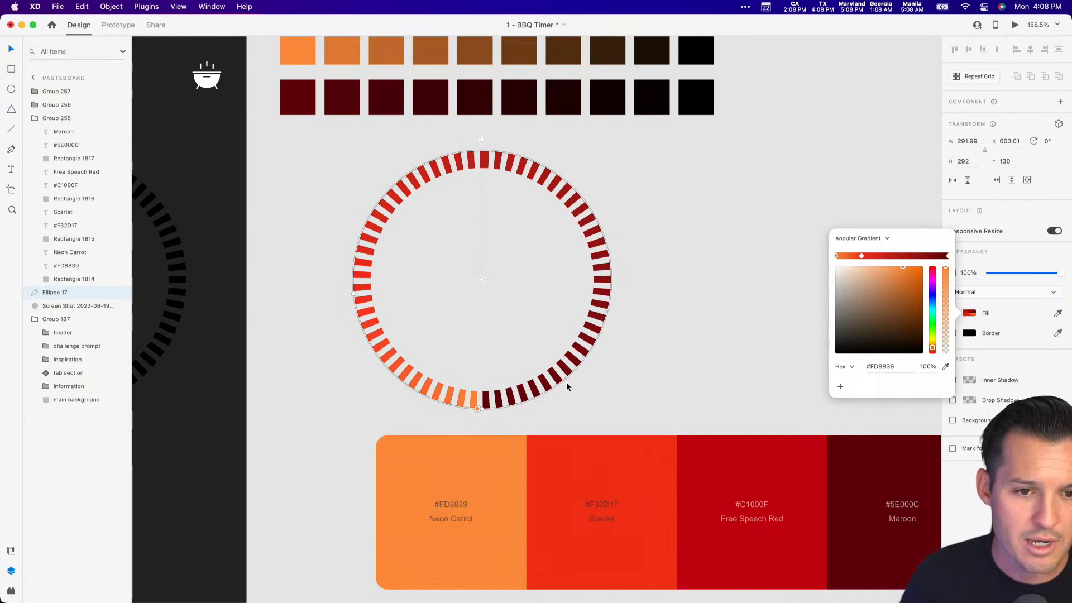
pyautogui.click(631, 300)
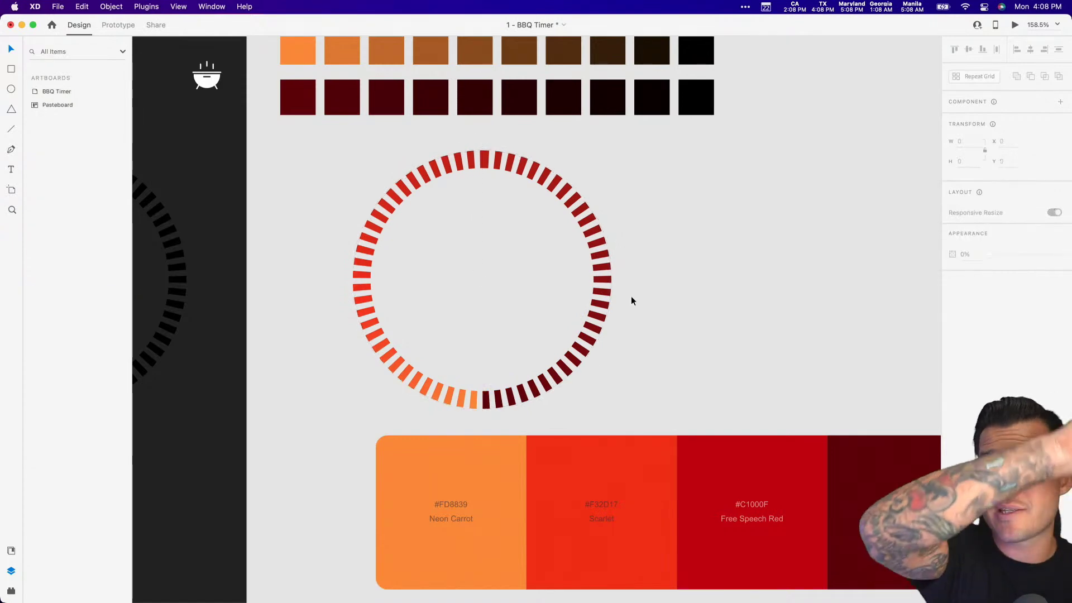
# Delete the path points of the ring's lower dashes to leave an open-bottomed arc.
pyautogui.click(606, 281)
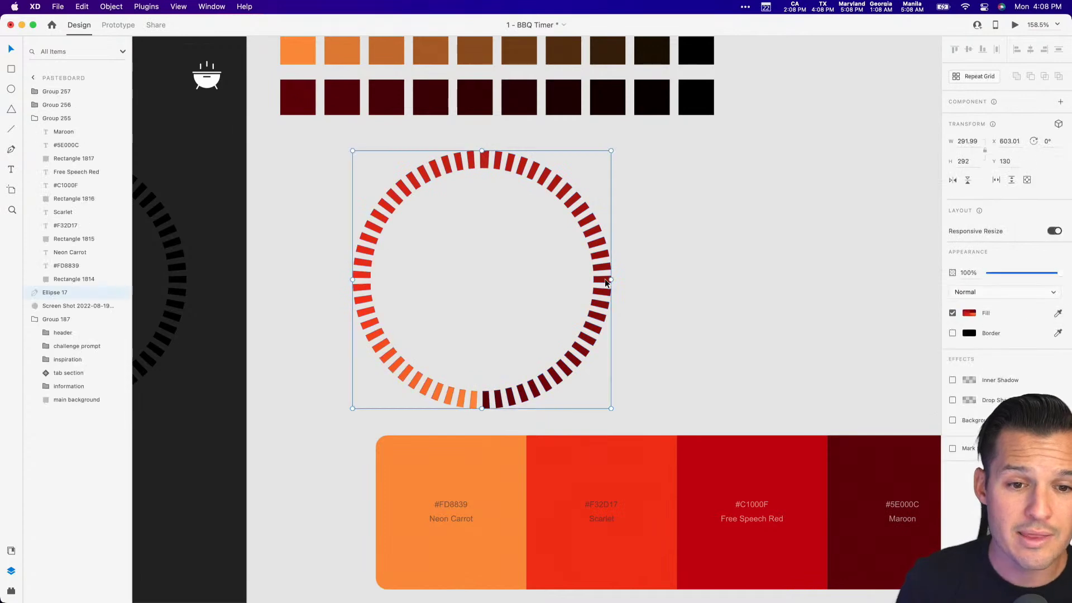
pyautogui.doubleClick(605, 279)
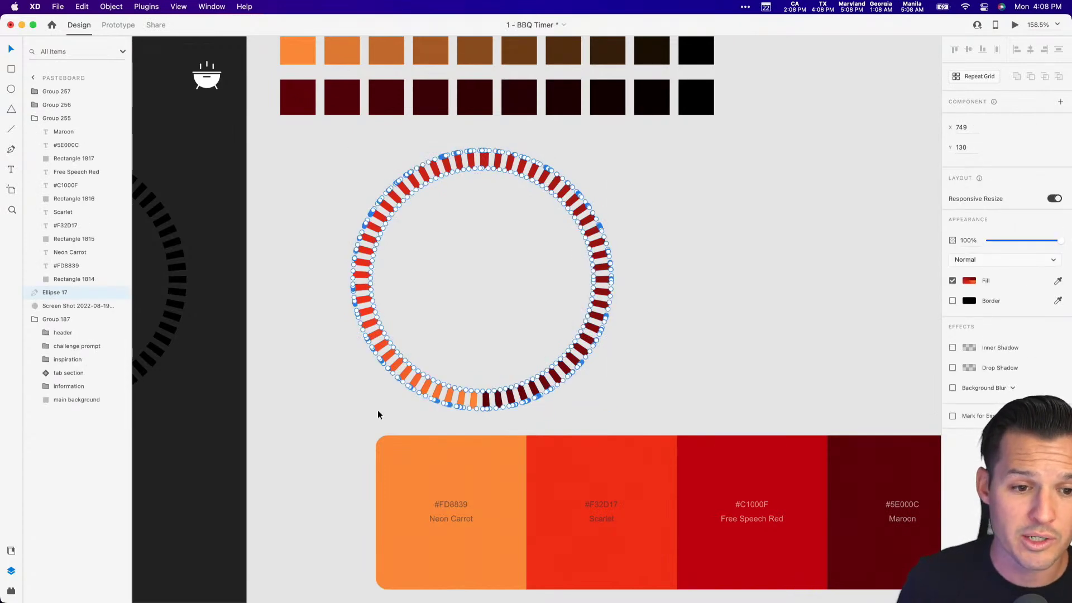
pyautogui.moveTo(332, 413); pyautogui.dragTo(652, 334)
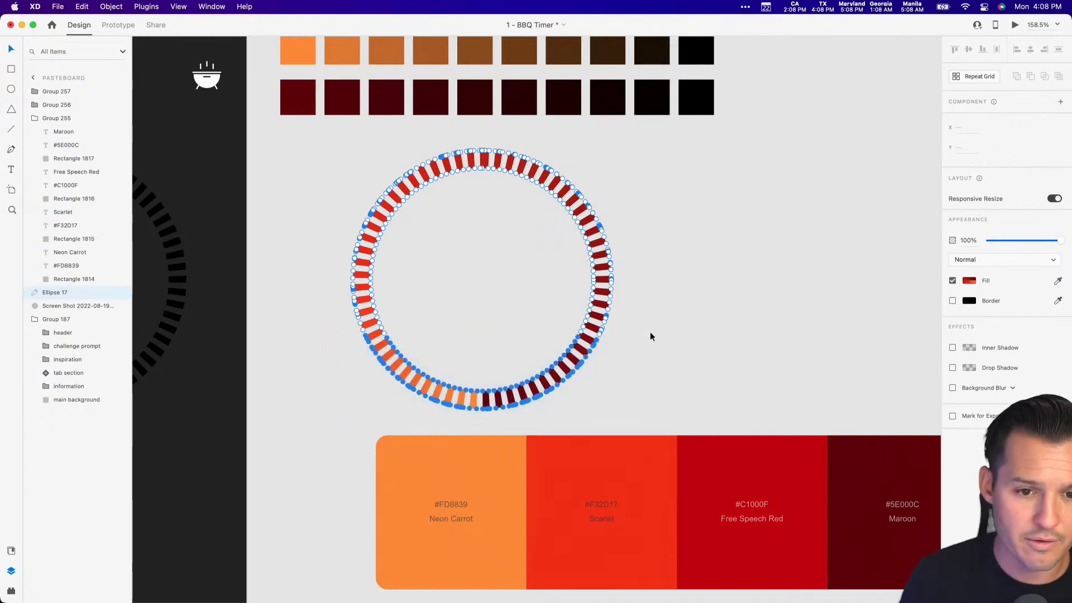
pyautogui.press('BackSpace')
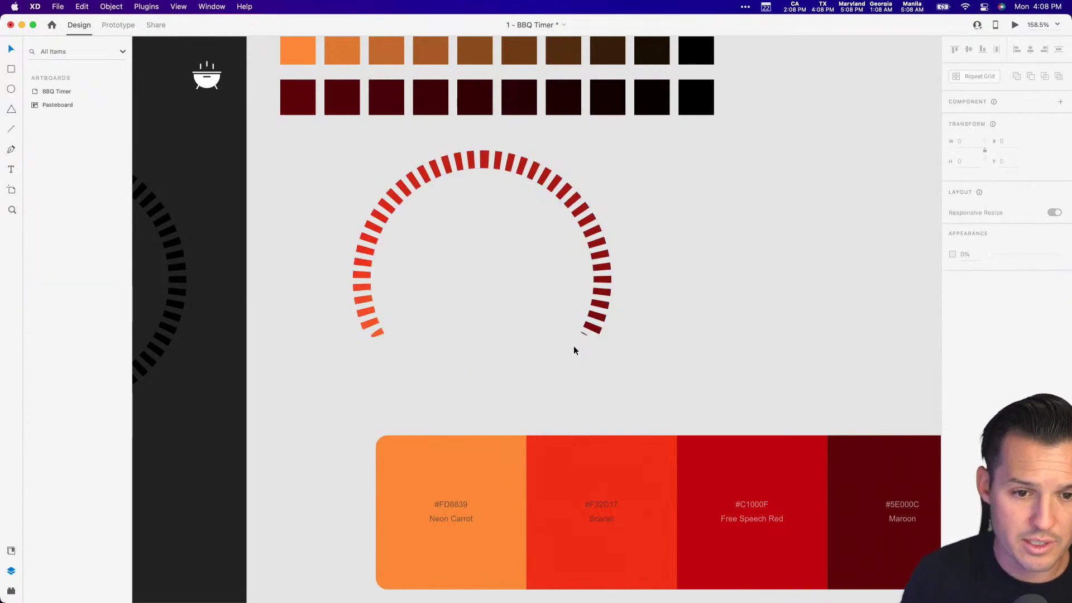
# Delete the leftover partial dash fragments at both lower ends of the arc.
pyautogui.click(379, 333)
pyautogui.press('z')
pyautogui.moveTo(340, 348); pyautogui.dragTo(417, 313)
pyautogui.moveTo(406, 430); pyautogui.dragTo(629, 302)
pyautogui.press('BackSpace')
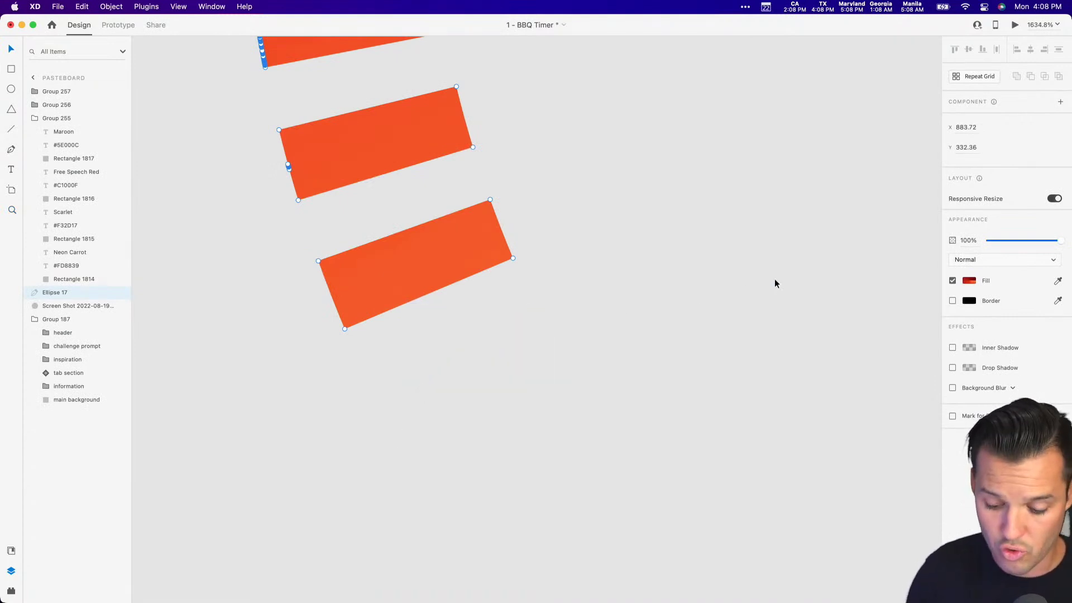
pyautogui.scroll(-5, 775, 283)
pyautogui.moveTo(775, 283); pyautogui.dragTo(504, 273)
pyautogui.moveTo(678, 366); pyautogui.dragTo(700, 313)
pyautogui.press('BackSpace')
# Rotate the trimmed gradient arc by -2° to level its two ends.
pyautogui.press('super+minus')
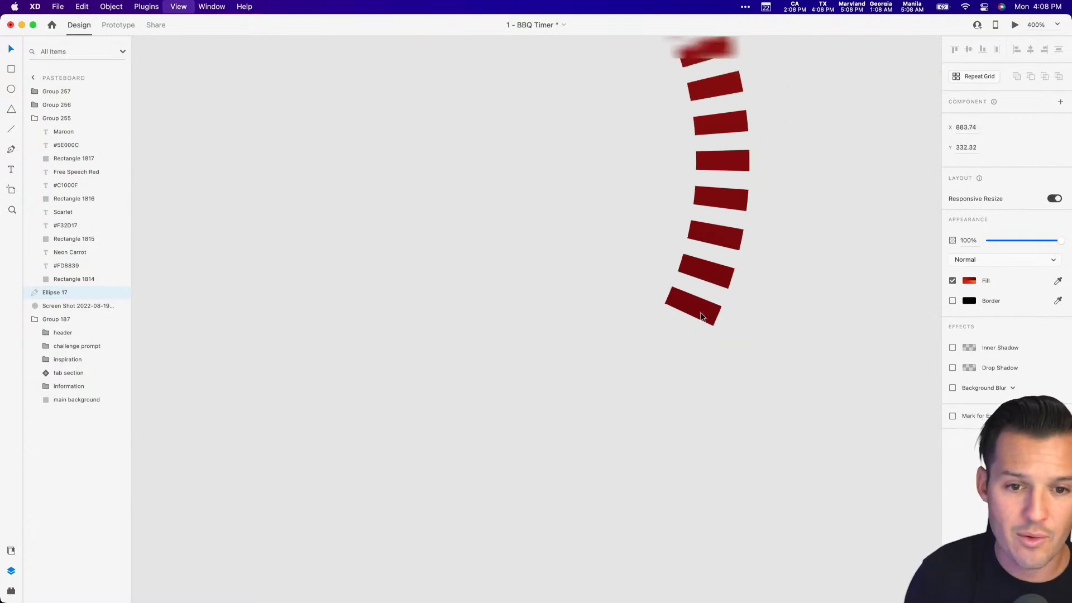
pyautogui.press('super+minus')
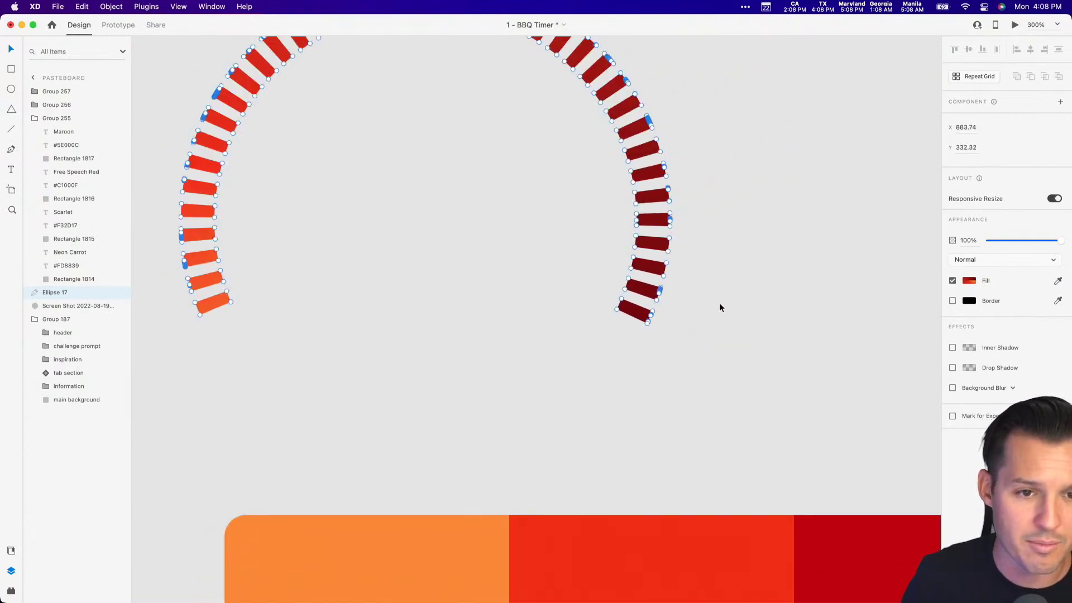
pyautogui.click(721, 306)
pyautogui.press('super+minus')
pyautogui.moveTo(721, 304); pyautogui.dragTo(791, 328)
pyautogui.click(675, 147)
pyautogui.moveTo(682, 139); pyautogui.dragTo(680, 130)
pyautogui.click(754, 186)
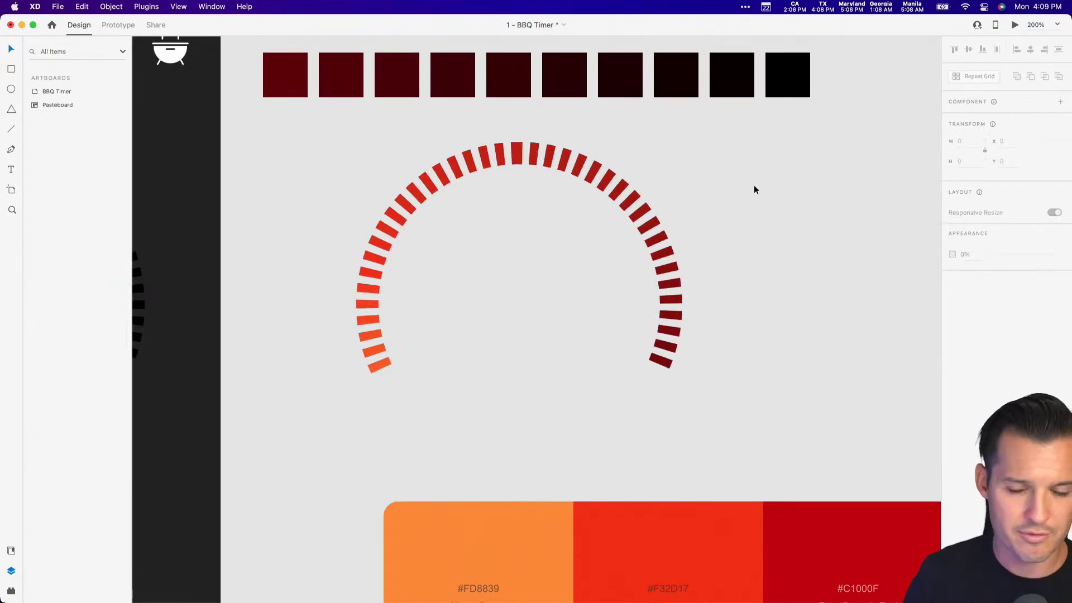
# Delete the black dashed ring around the temperature on the BBQ Timer artboard.
pyautogui.scroll(-5, 762, 182)
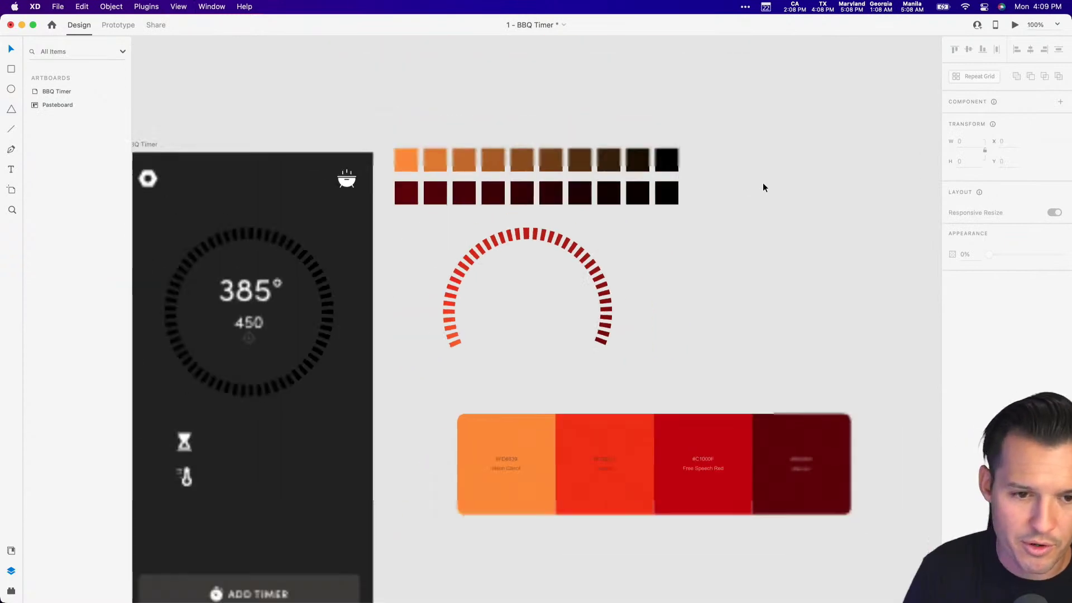
pyautogui.hscroll(-5, 666, 251)
pyautogui.click(478, 300)
pyautogui.press('Delete')
# Place a copy of the gradient arc around the 385° reading on the BBQ Timer artboard, keeping the original on the pasteboard.
pyautogui.click(658, 235)
pyautogui.moveTo(664, 233); pyautogui.dragTo(388, 254)
pyautogui.moveTo(678, 229); pyautogui.dragTo(407, 244)
# Lower the opacity of the arc around the 385° reading to about 8%.
pyautogui.press('z')
pyautogui.moveTo(280, 216); pyautogui.dragTo(625, 376)
pyautogui.press('v')
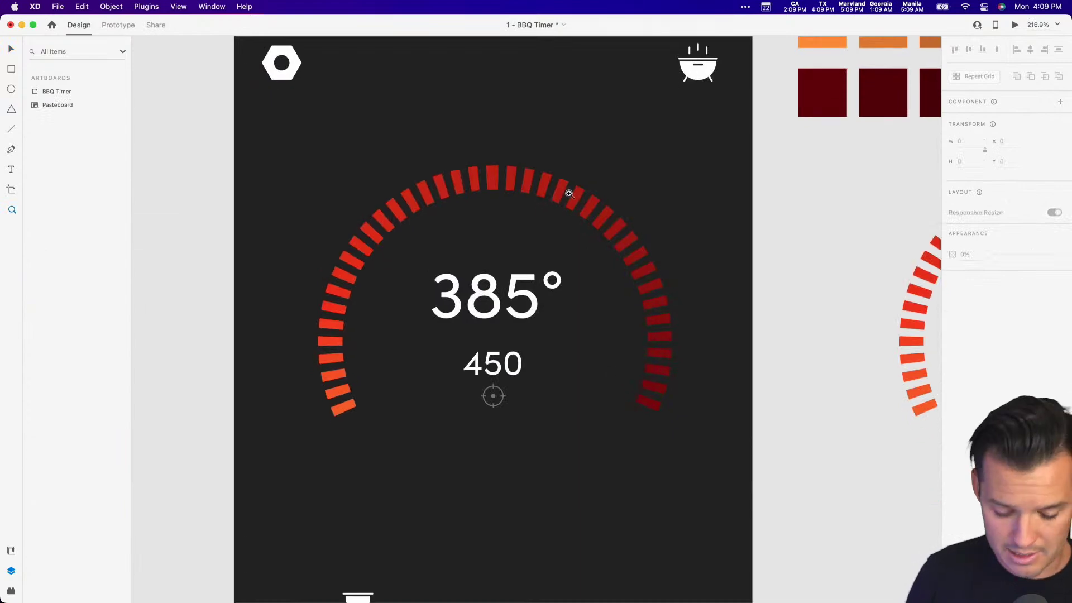
pyautogui.click(561, 188)
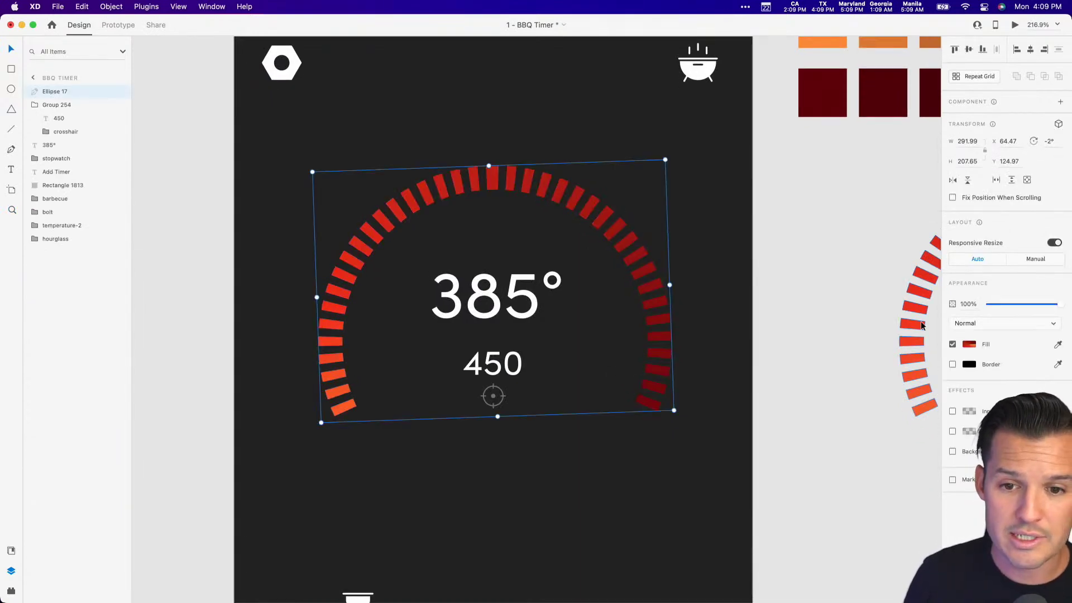
pyautogui.click(995, 305)
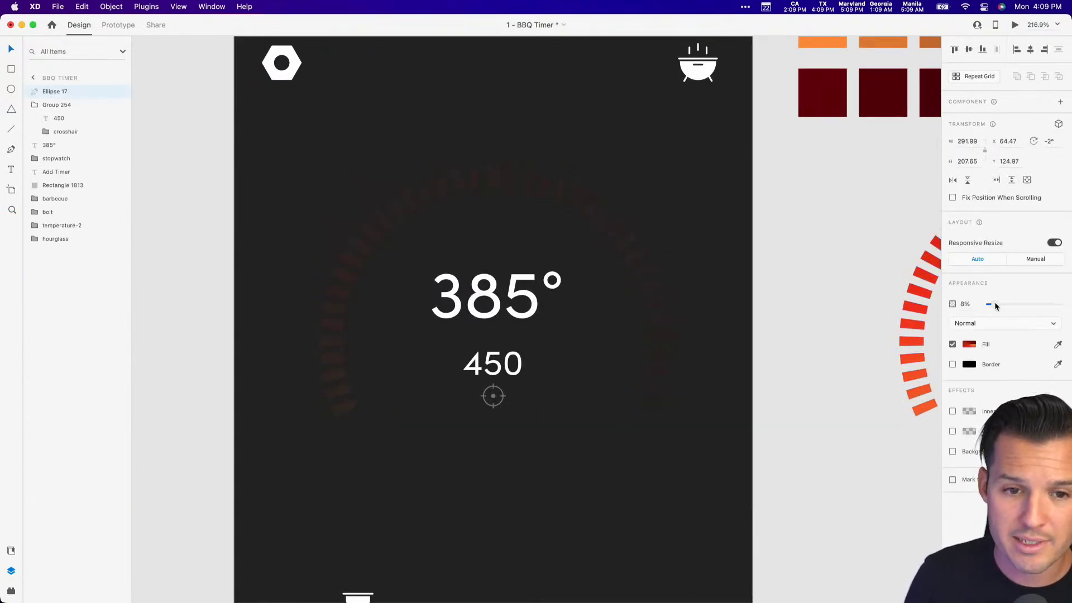
pyautogui.click(846, 277)
# Draw a closed Pen outline around the pasteboard gradient arc, leaving out only the dark maroon dashes at its lower end.
pyautogui.click(926, 276)
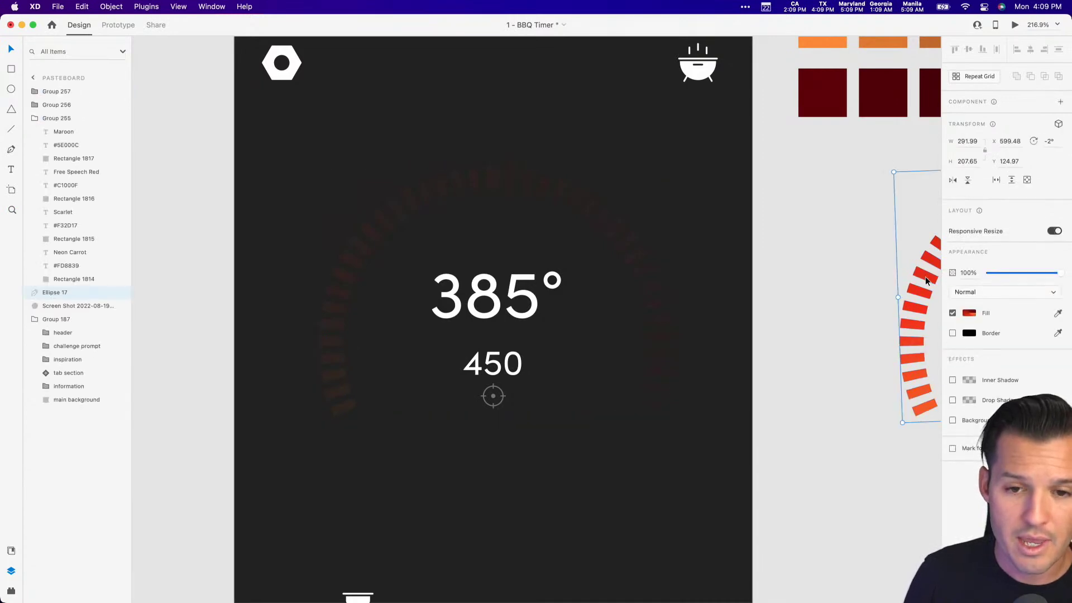
pyautogui.moveTo(926, 276); pyautogui.dragTo(513, 268)
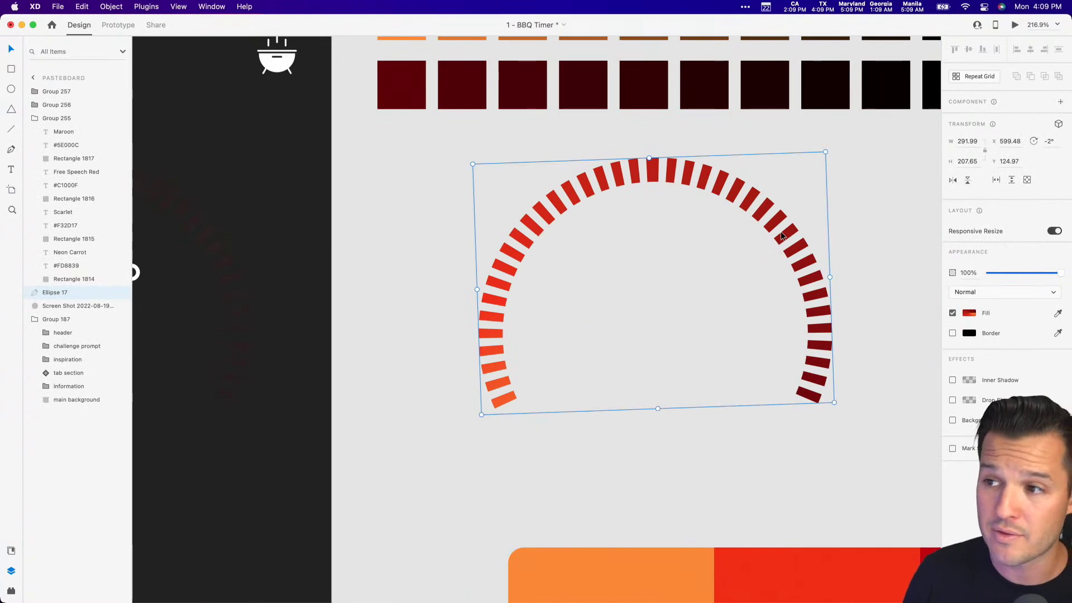
pyautogui.press('p')
pyautogui.click(473, 420)
pyautogui.click(457, 225)
pyautogui.click(518, 168)
pyautogui.click(583, 141)
pyautogui.click(679, 136)
pyautogui.click(741, 149)
pyautogui.click(798, 180)
pyautogui.click(837, 204)
pyautogui.click(837, 258)
pyautogui.click(810, 270)
pyautogui.click(771, 283)
pyautogui.click(719, 244)
pyautogui.click(662, 233)
pyautogui.click(615, 244)
pyautogui.click(565, 299)
pyautogui.click(560, 349)
pyautogui.click(556, 416)
pyautogui.click(472, 420)
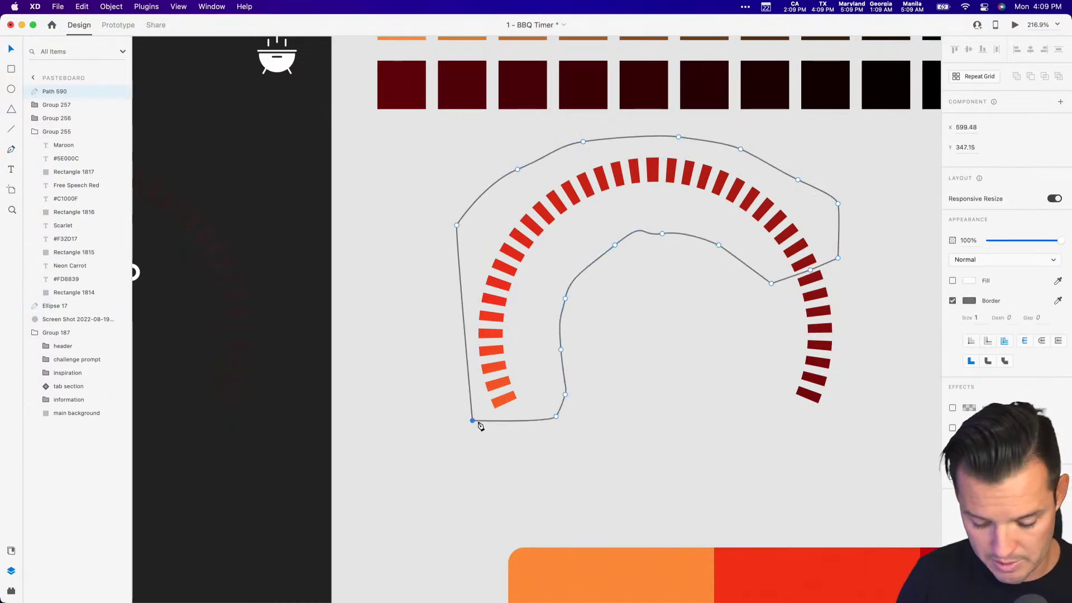
# Fill the drawn outline white without a border and use it to mask the gradient arc on the pasteboard.
pyautogui.click(953, 301)
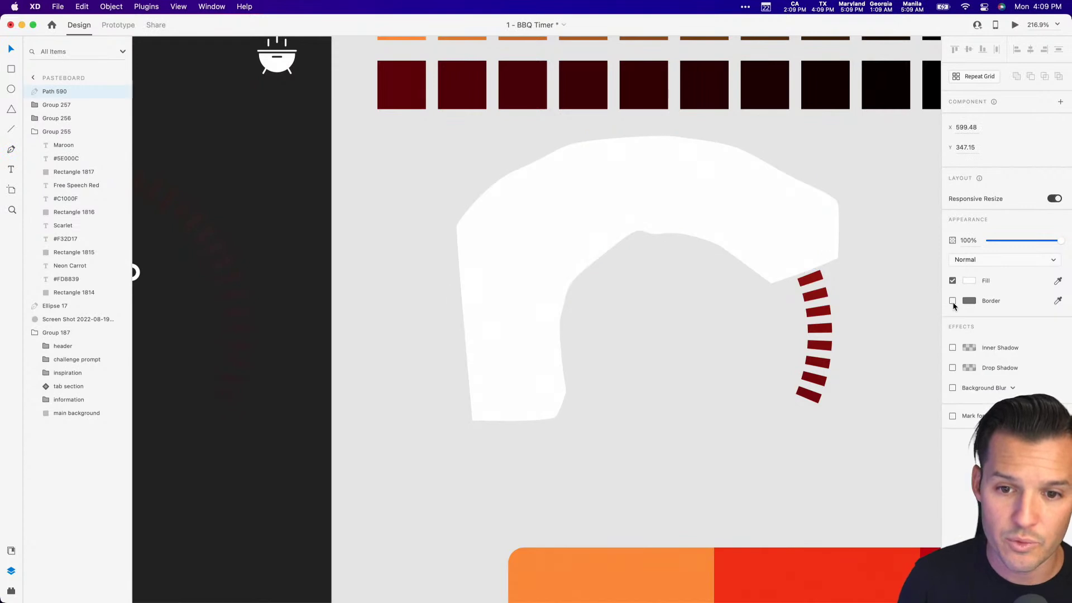
pyautogui.press('Escape')
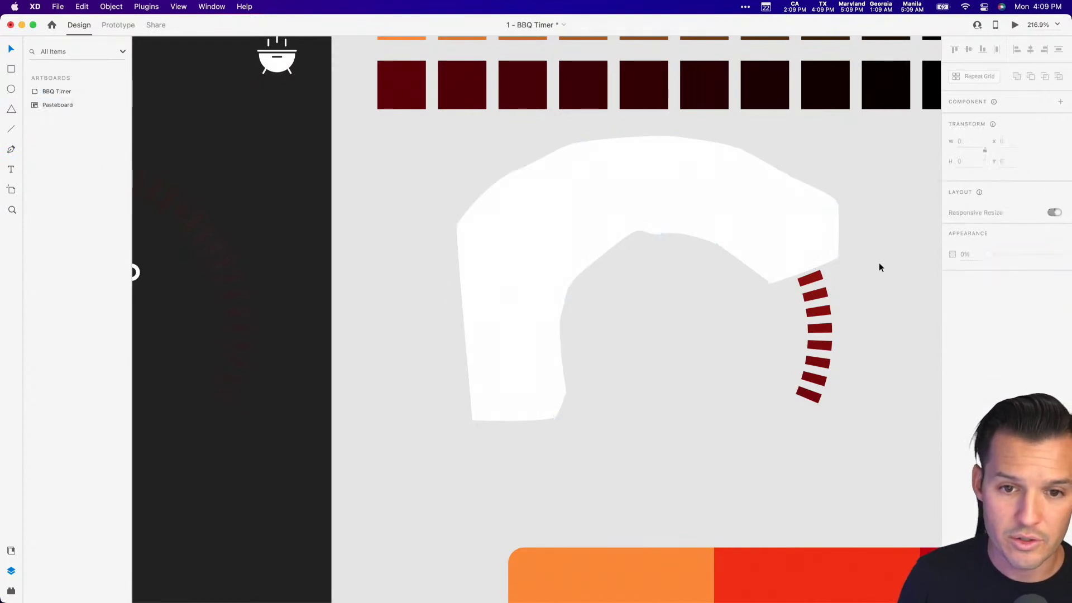
pyautogui.click(766, 226)
pyautogui.keyDown('shift'); pyautogui.click(763, 206); pyautogui.keyUp('shift')
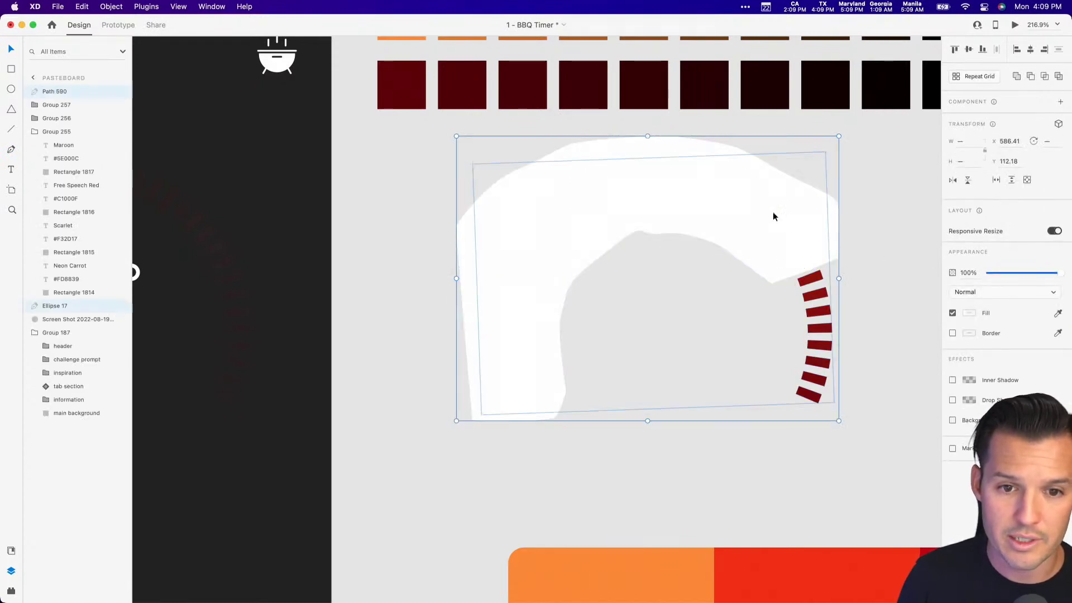
pyautogui.rightClick(763, 205)
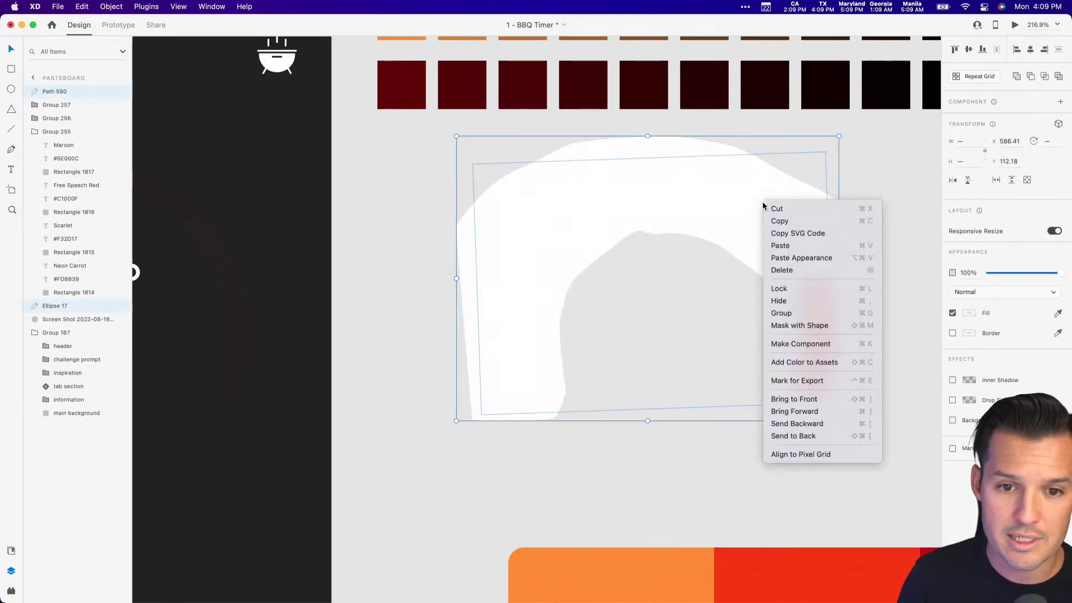
pyautogui.click(827, 326)
pyautogui.click(879, 308)
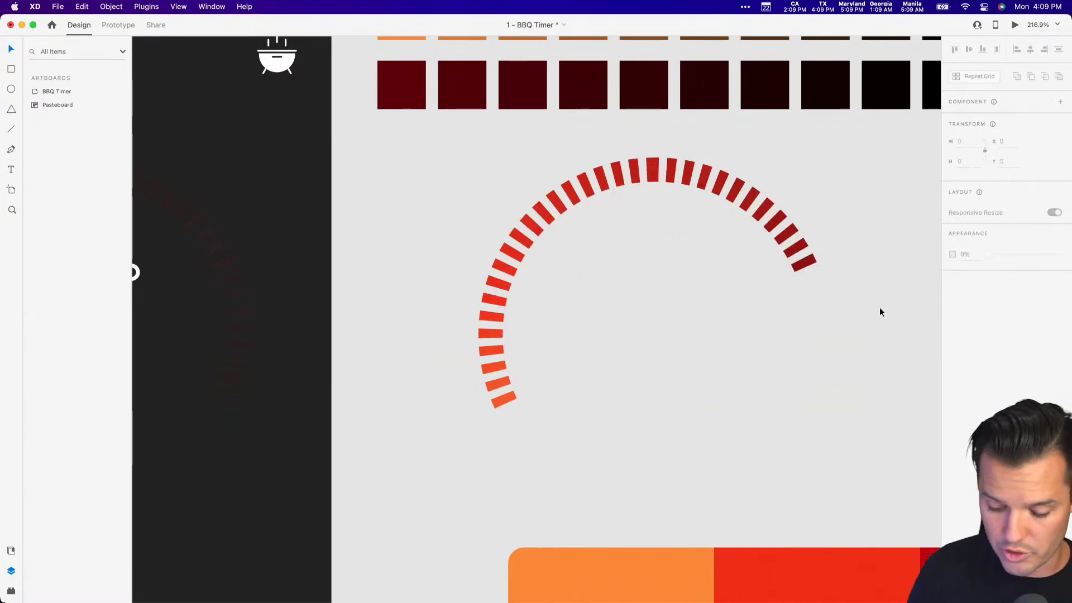
# Move the masked gradient arc onto the BBQ Timer artboard, aligned exactly over the faint track.
pyautogui.press('super+2')
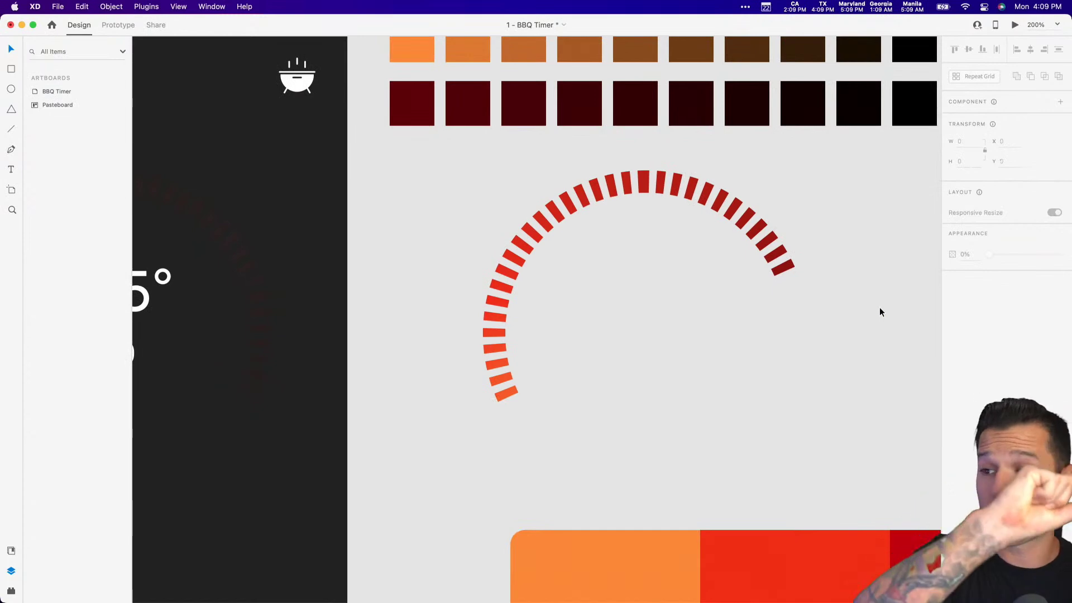
pyautogui.hscroll(-5, 827, 285)
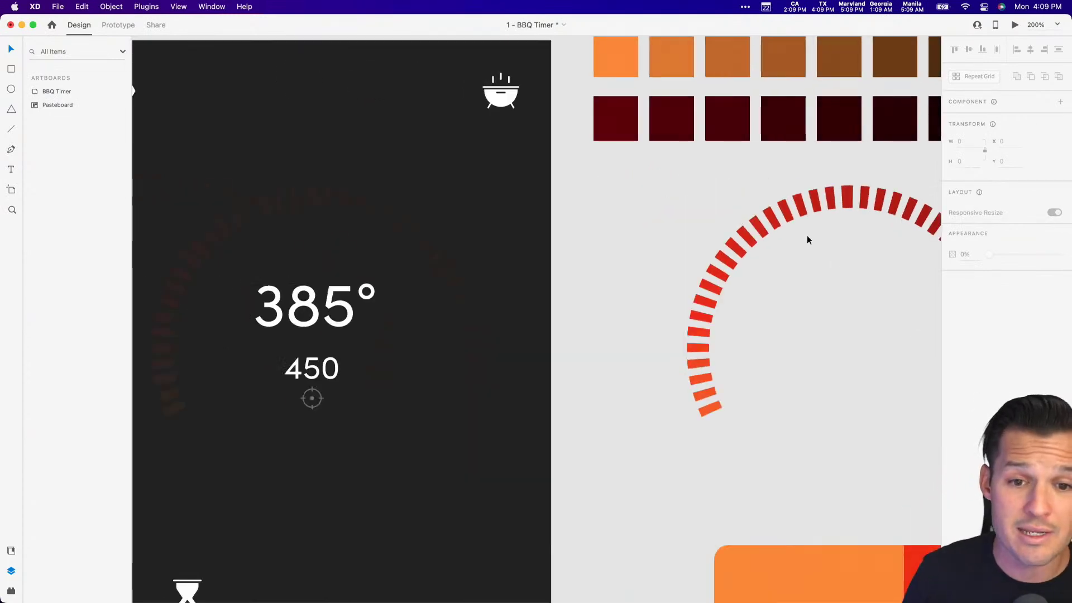
pyautogui.moveTo(771, 209); pyautogui.dragTo(266, 210)
pyautogui.hscroll(-5, 265, 209)
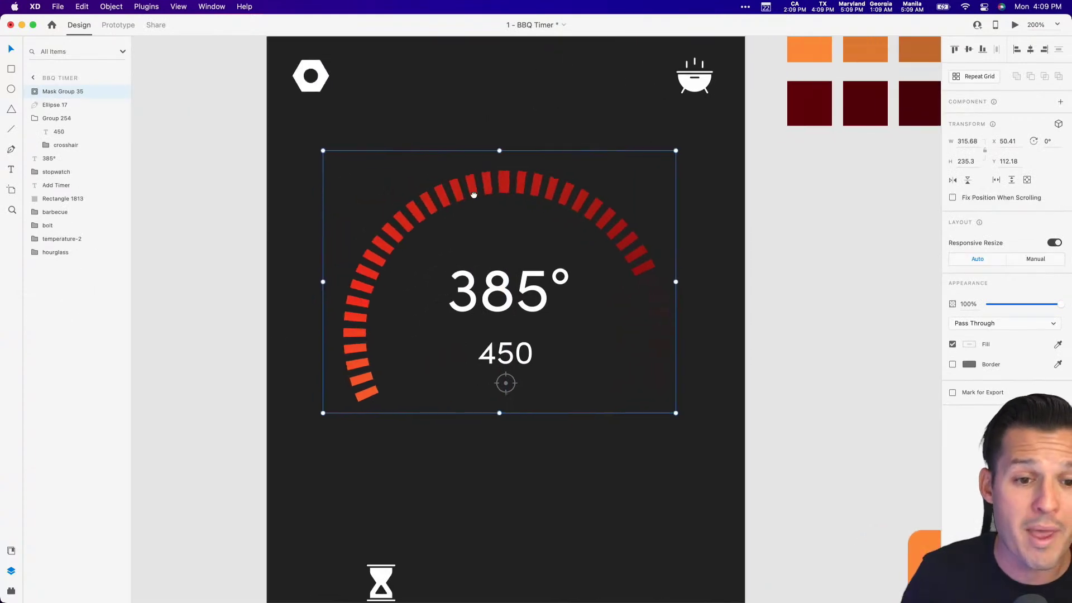
pyautogui.click(779, 209)
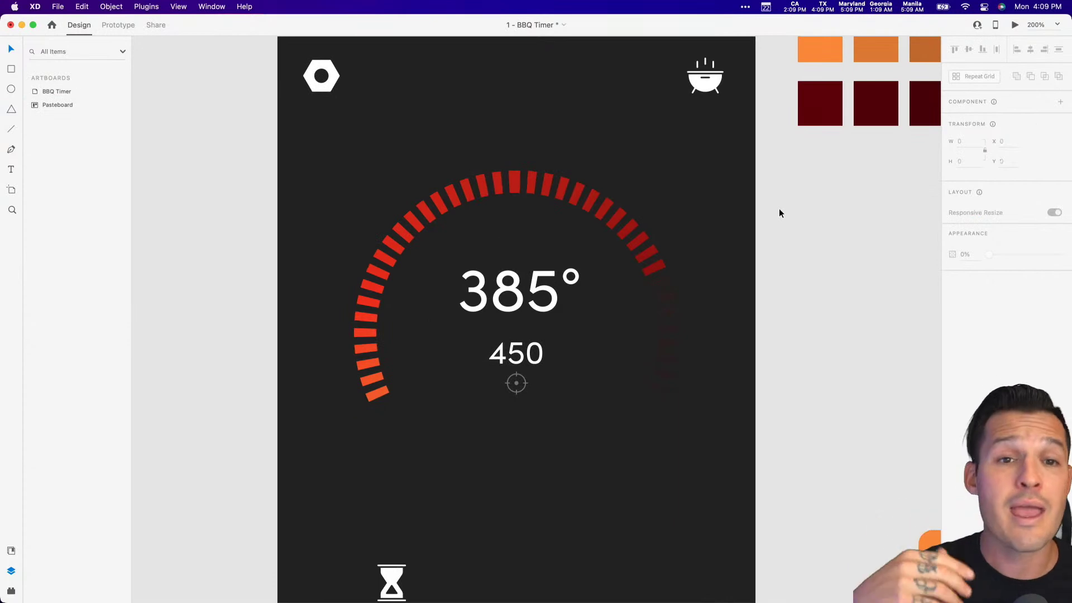
# Raise the opacity of the faint track arc behind the masked gradient arc to 19%.
pyautogui.press('super+minus')
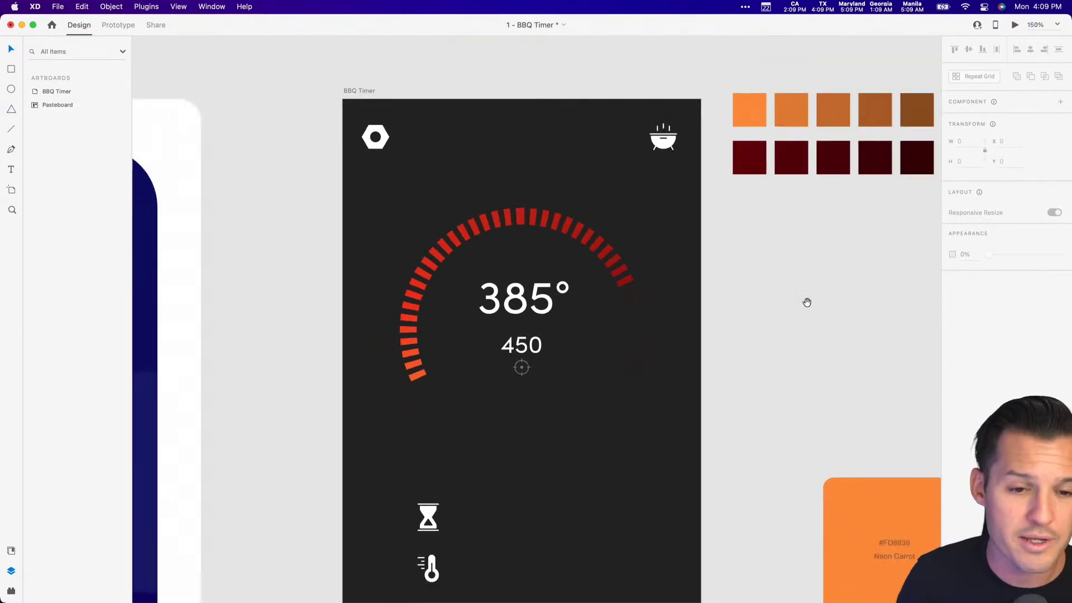
pyautogui.moveTo(801, 297); pyautogui.dragTo(779, 252)
pyautogui.click(626, 272)
pyautogui.moveTo(989, 305); pyautogui.dragTo(1002, 307)
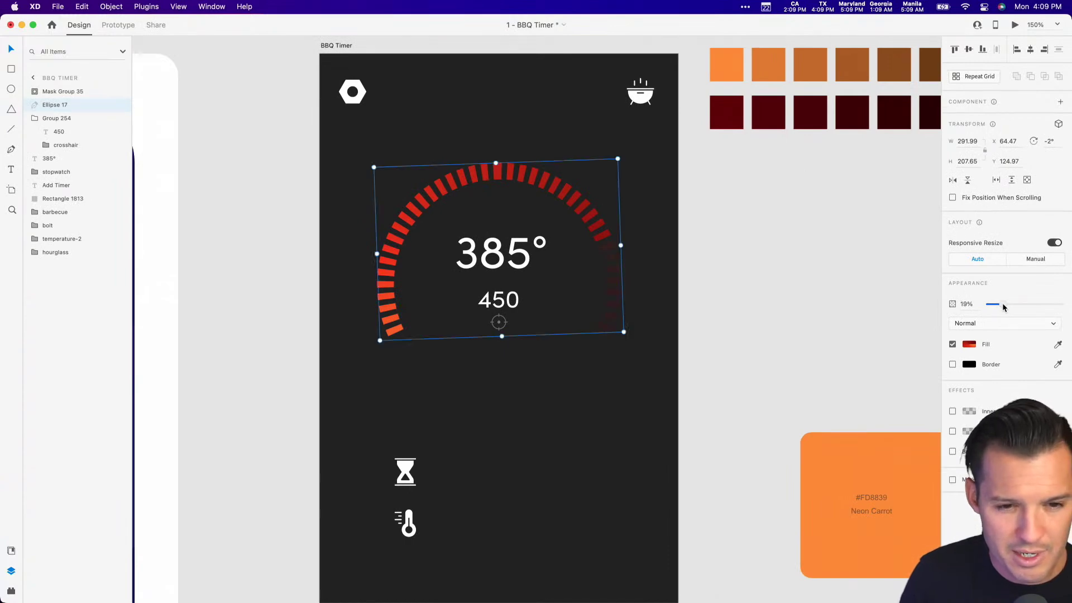
pyautogui.click(747, 302)
pyautogui.moveTo(748, 301); pyautogui.dragTo(761, 258)
pyautogui.scroll(3, 763, 259)
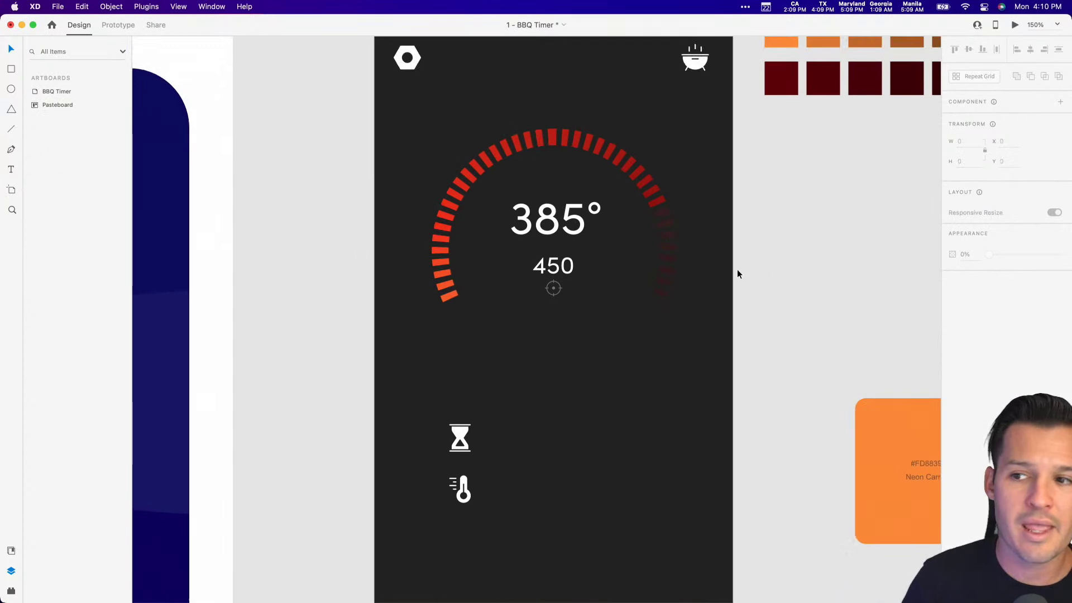
# Move the 385° reading and the 450 target group slightly up and right together inside the dial.
pyautogui.click(581, 219)
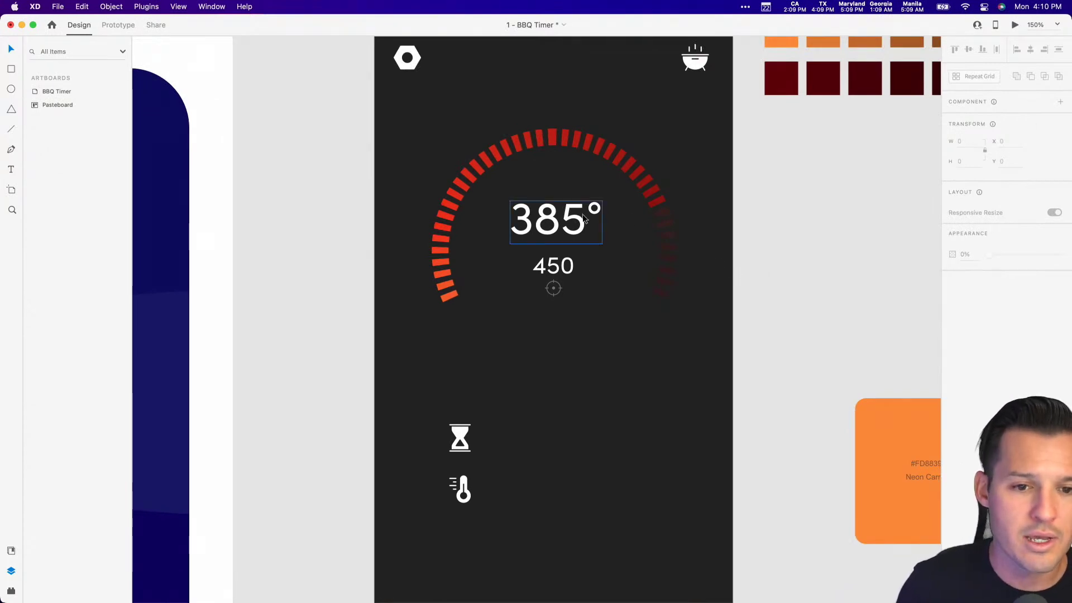
pyautogui.keyDown('shift'); pyautogui.click(567, 266); pyautogui.keyUp('shift')
pyautogui.moveTo(567, 267); pyautogui.dragTo(575, 257)
pyautogui.click(610, 241)
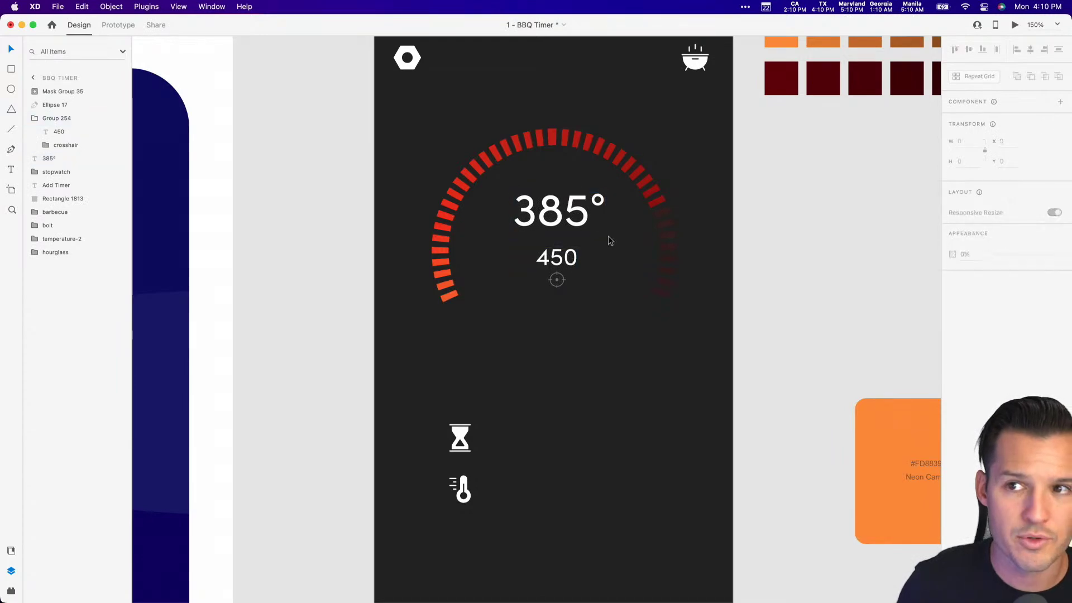
# Recolour the 385° reading with the Neon Carrot orange #FD8839 sampled from the palette.
pyautogui.click(596, 225)
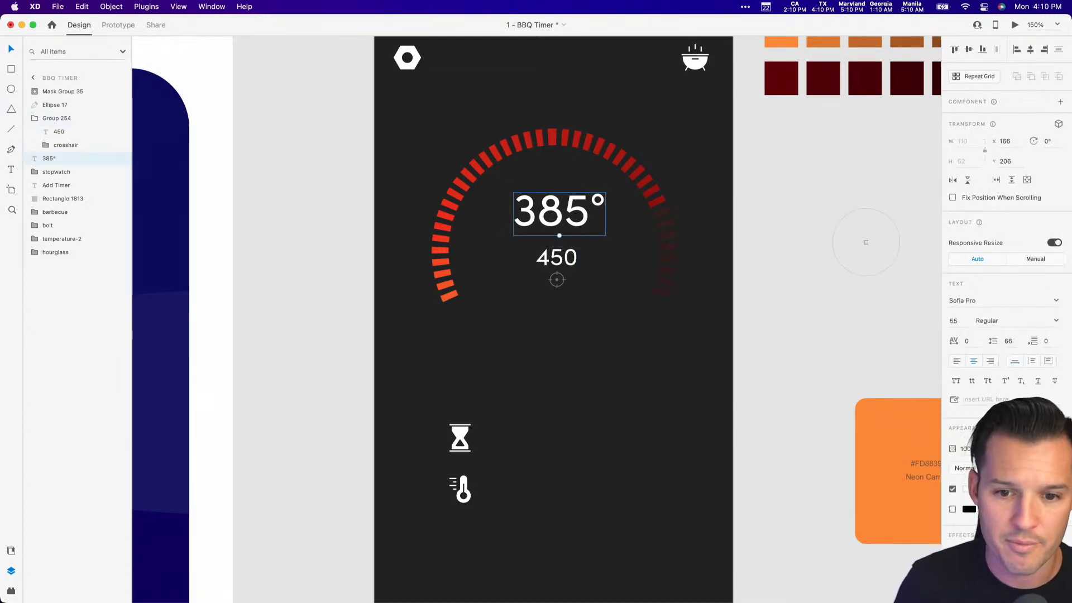
pyautogui.click(870, 437)
pyautogui.click(847, 242)
pyautogui.moveTo(847, 242); pyautogui.dragTo(725, 273)
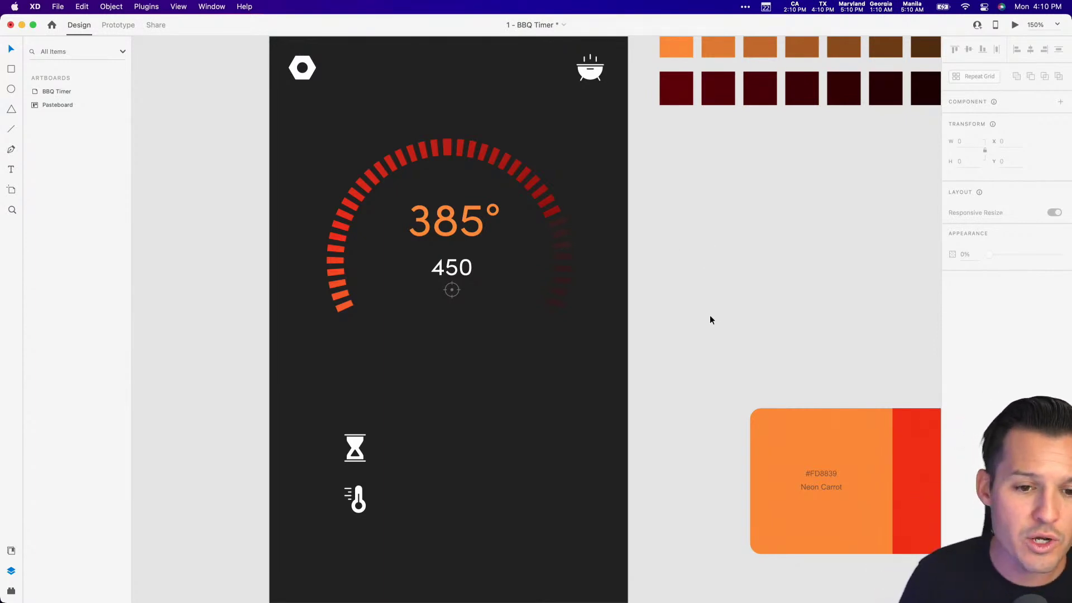
# Draw a horizontal divider line 344 wide above the hourglass icon, with a border size of 3 and 20% opacity.
pyautogui.scroll(-5, 709, 315)
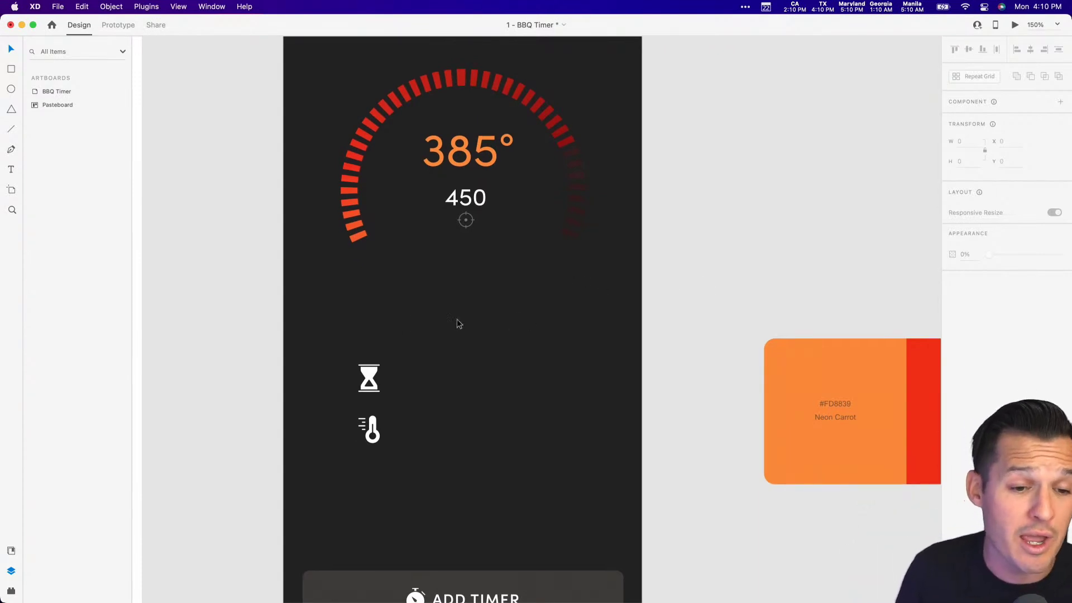
pyautogui.moveTo(321, 329); pyautogui.dragTo(610, 324)
pyautogui.click(976, 362)
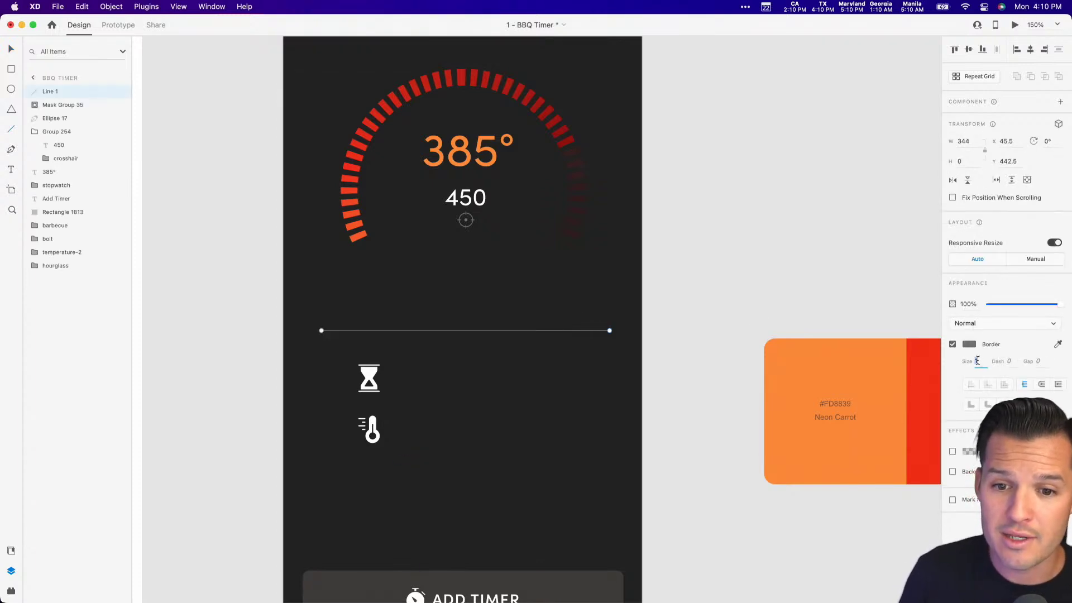
pyautogui.press('Up')
pyautogui.press('Up')
pyautogui.click(1006, 303)
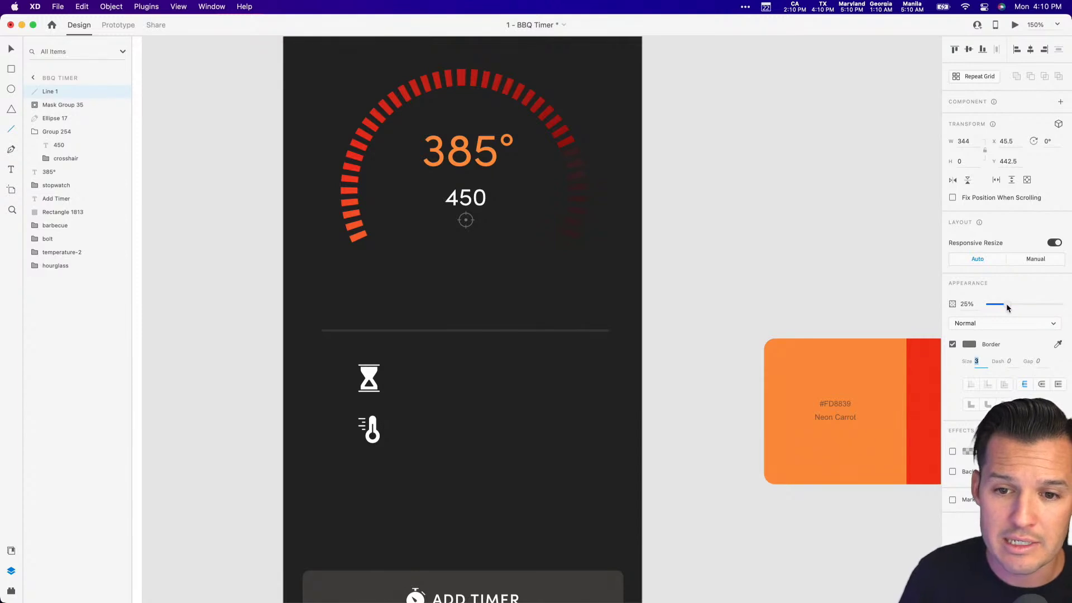
pyautogui.press('Return')
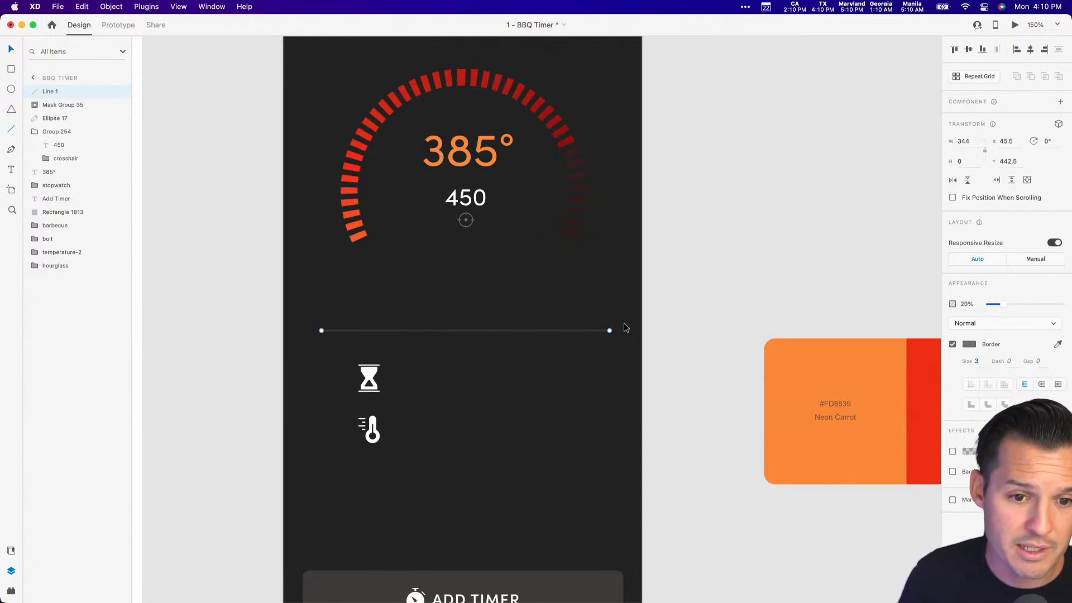
# Centre the divider line horizontally on the artboard and move it up closer to the dial.
pyautogui.click(1031, 51)
pyautogui.moveTo(534, 331); pyautogui.dragTo(533, 303)
pyautogui.click(677, 173)
# Move the masked gradient arc and its faint track up slightly together.
pyautogui.scroll(5, 738, 280)
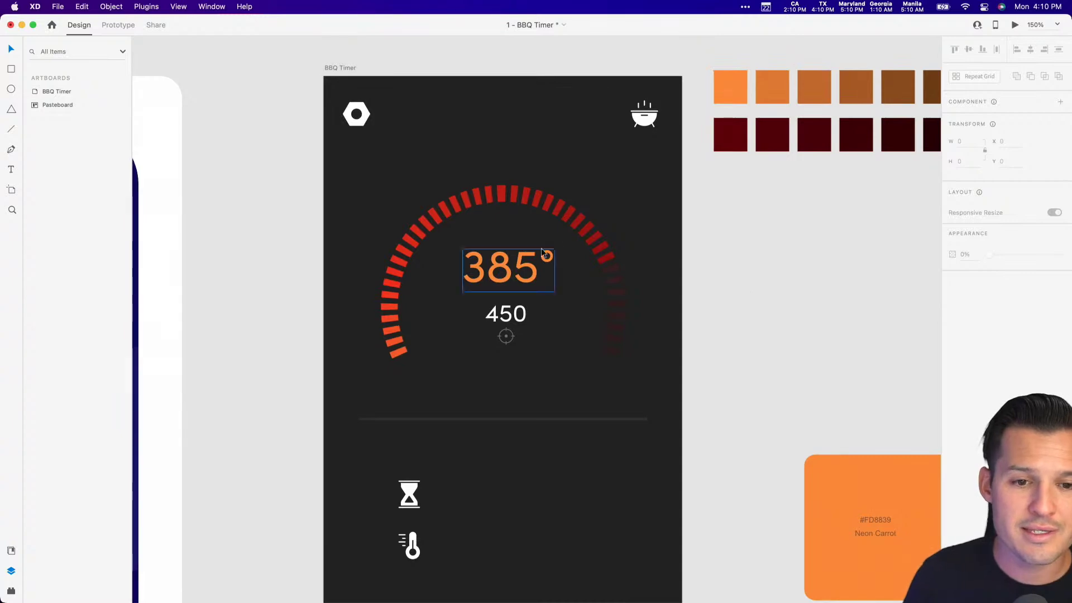
pyautogui.click(601, 242)
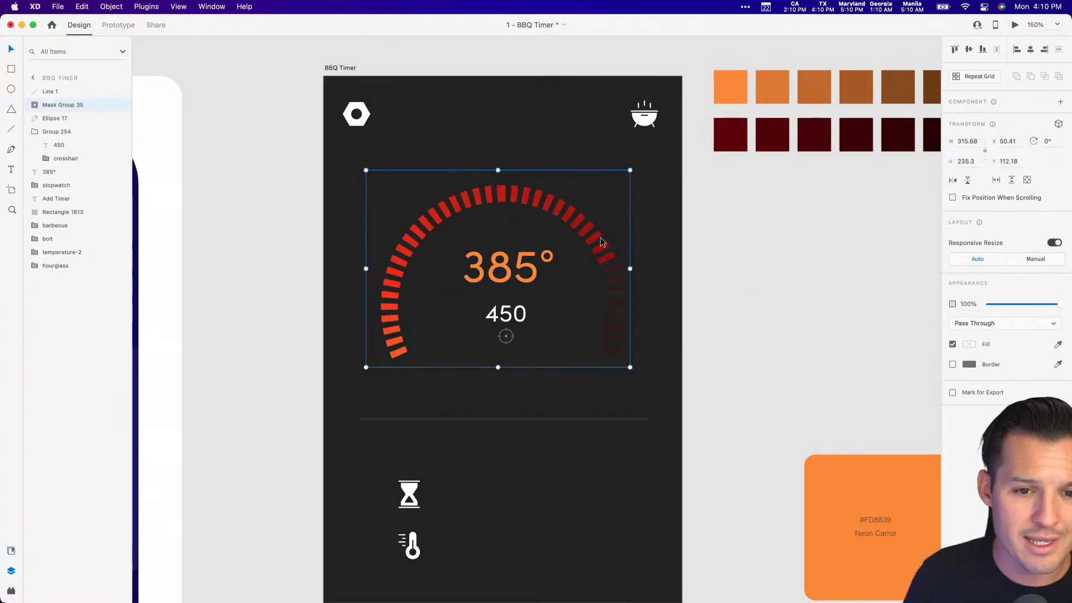
pyautogui.keyDown('shift'); pyautogui.click(617, 278); pyautogui.keyUp('shift')
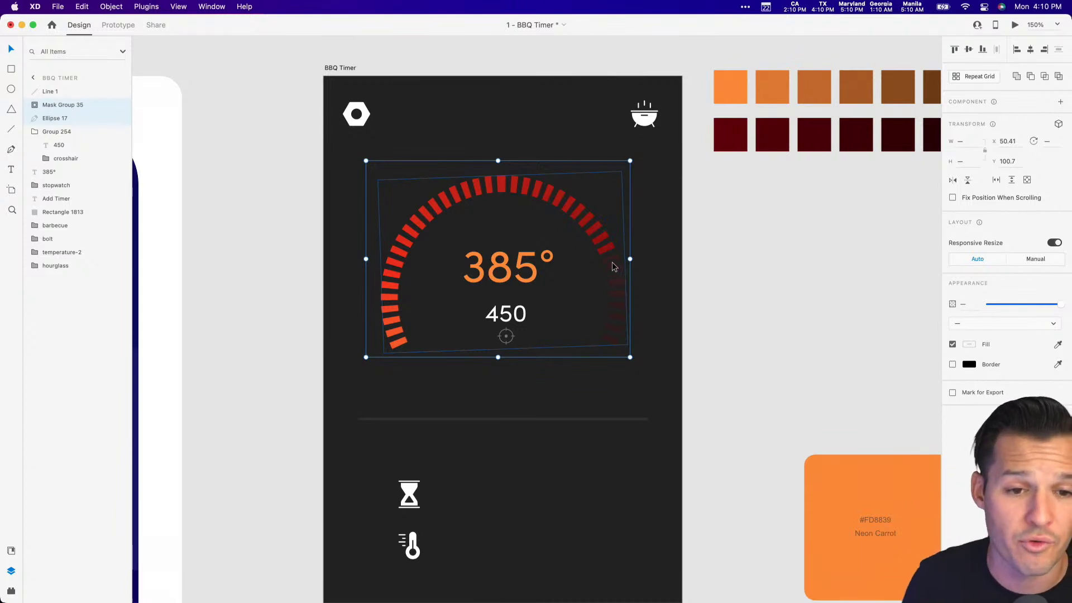
pyautogui.click(725, 254)
# Draw a circle 214 by 214 and place it in the middle of the dial arc.
pyautogui.press('e')
pyautogui.moveTo(425, 206); pyautogui.dragTo(668, 382)
pyautogui.moveTo(554, 316); pyautogui.dragTo(531, 280)
# Fill the circle inside the dial with the near-black colour #121212 and remove its border.
pyautogui.click(969, 345)
pyautogui.write('141414')
pyautogui.press('Return')
pyautogui.write('101010')
pyautogui.press('Return')
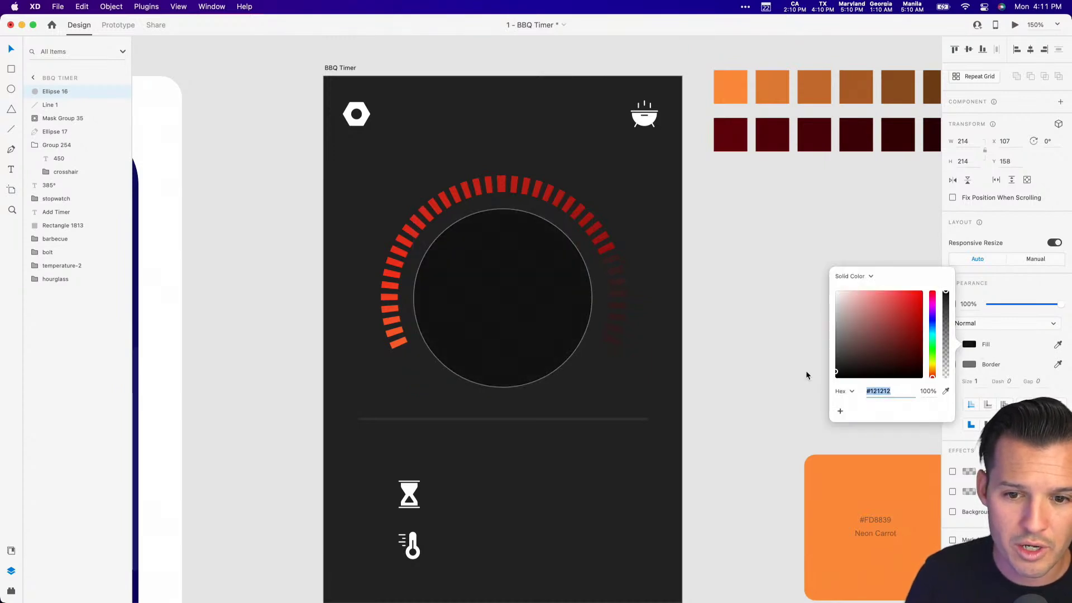
pyautogui.click(1002, 376)
pyautogui.click(953, 364)
pyautogui.click(768, 321)
# Send the dark circle behind all other artboard elements, including the temperature readings.
pyautogui.click(546, 292)
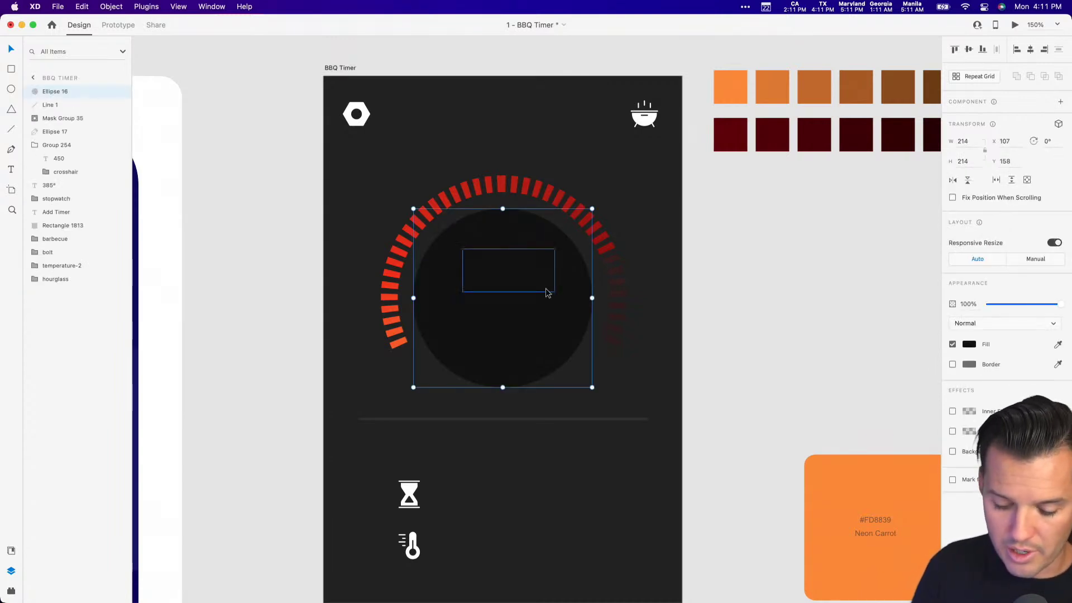
pyautogui.press('super+bracketleft')
pyautogui.press('super+bracketleft')
pyautogui.press('super+bracketleft')
pyautogui.press('super+bracketleft')
pyautogui.press('super+bracketleft')
pyautogui.press('super+bracketleft')
pyautogui.press('super+bracketleft')
pyautogui.press('super+bracketleft')
pyautogui.press('super+bracketleft')
pyautogui.press('super+bracketleft')
pyautogui.press('super+bracketleft')
pyautogui.press('super+bracketleft')
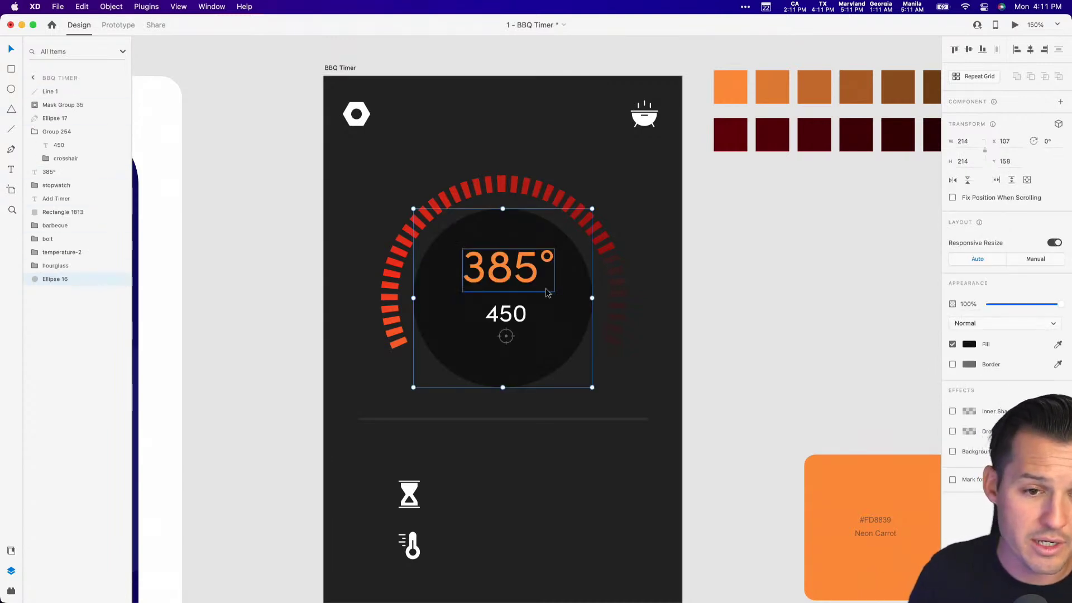
pyautogui.click(624, 292)
# Move the 385° reading and the 450 target group down slightly to centre them in the dark circle.
pyautogui.click(506, 314)
pyautogui.keyDown('shift'); pyautogui.click(513, 281); pyautogui.keyUp('shift')
pyautogui.moveTo(512, 281); pyautogui.dragTo(513, 285)
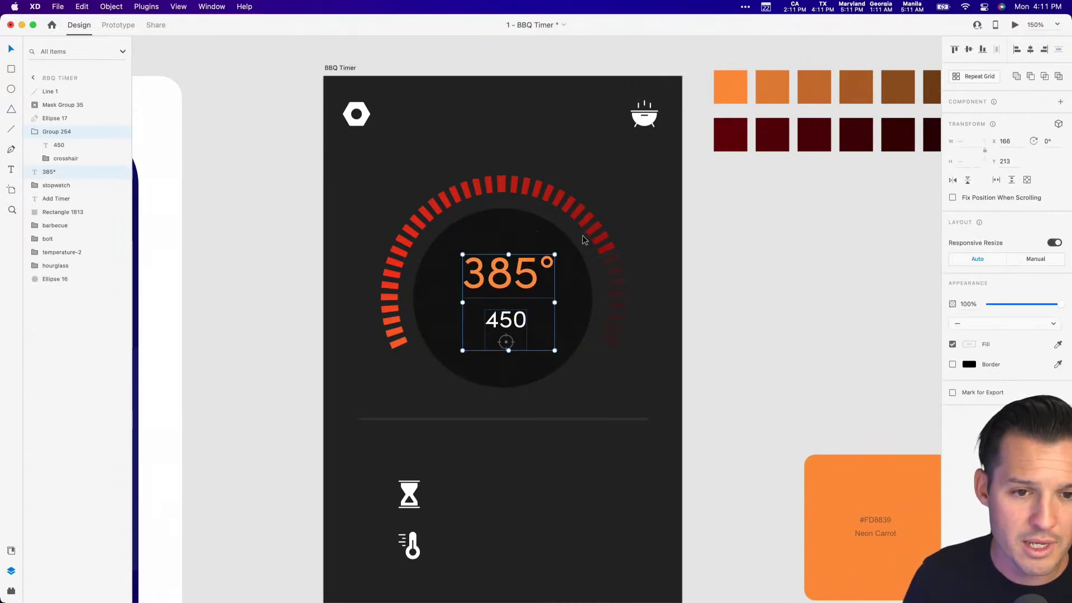
pyautogui.click(715, 282)
# Duplicate the dark circle in place and turn the copy into an outline with no fill and a white border.
pyautogui.scroll(-2, 720, 268)
pyautogui.click(534, 207)
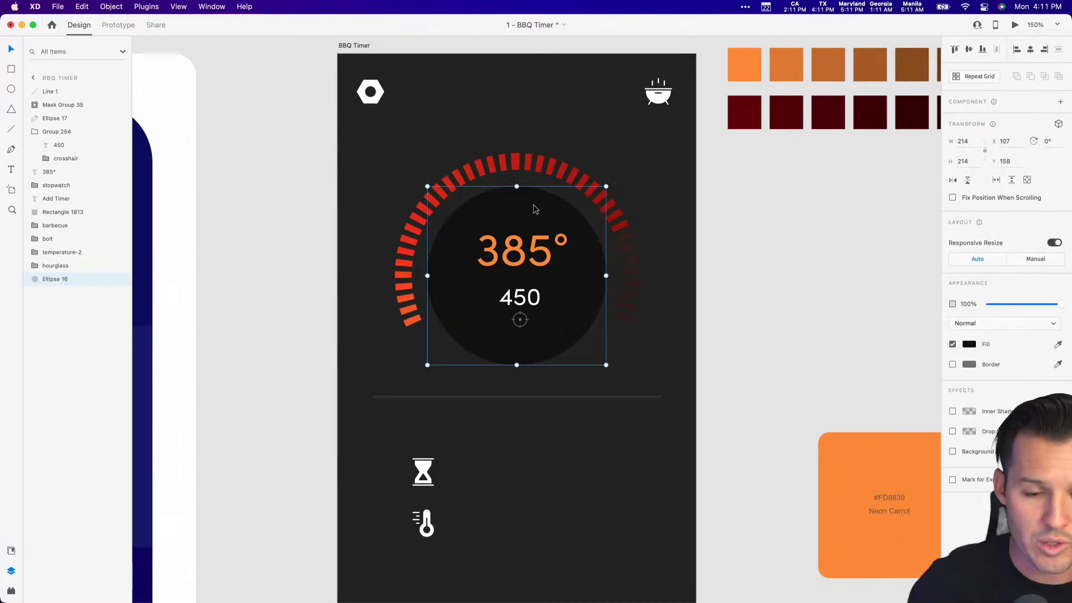
pyautogui.press('super+c')
pyautogui.press('super+v')
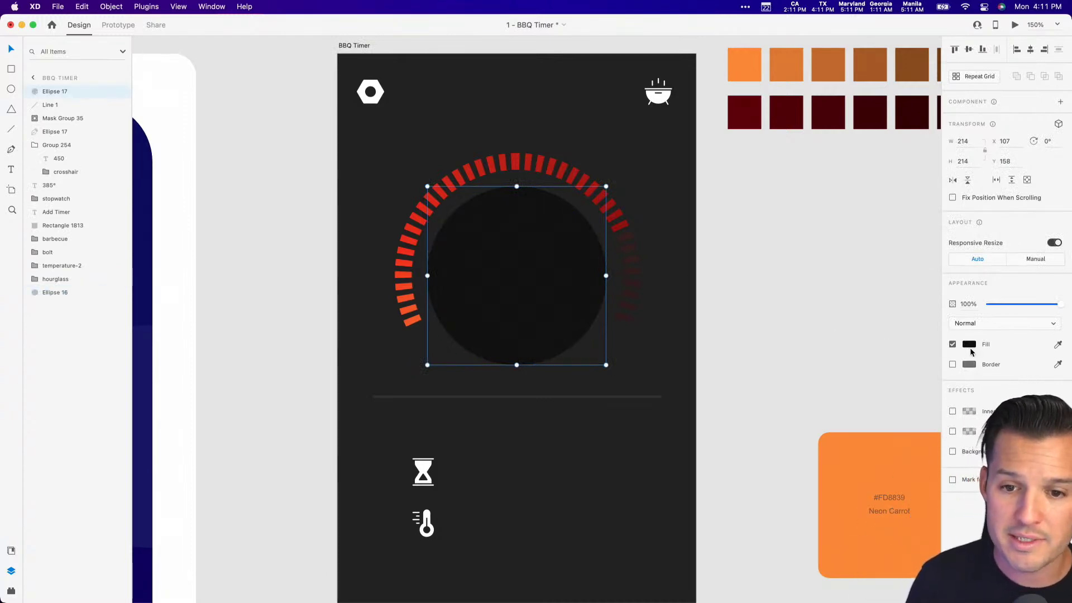
pyautogui.click(953, 344)
pyautogui.click(953, 364)
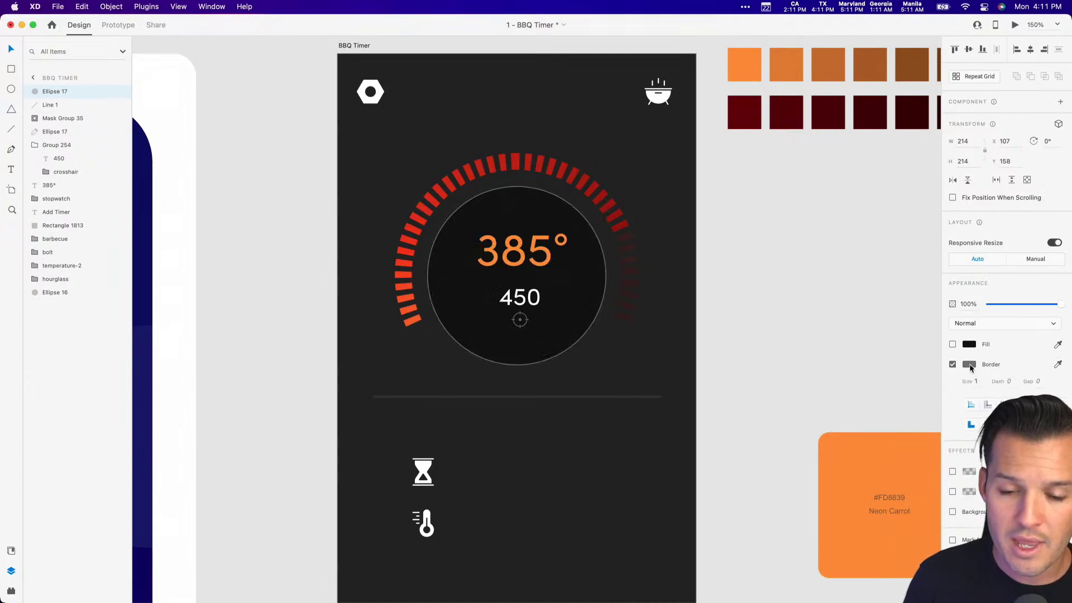
pyautogui.click(970, 365)
pyautogui.moveTo(887, 319); pyautogui.dragTo(820, 295)
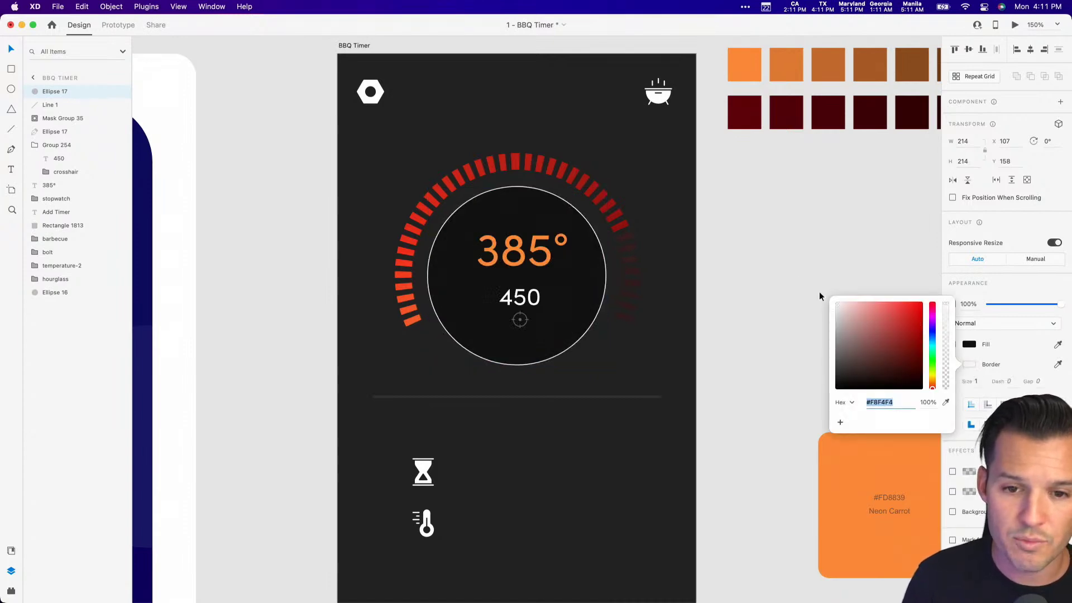
# Set the border size of the white ring around the readings to 8.
pyautogui.click(976, 381)
pyautogui.hotkey('shift', 'Up')
pyautogui.hotkey('shift', 'Up')
pyautogui.hotkey('shift', 'Up')
pyautogui.hotkey('shift', 'Down')
pyautogui.hotkey('shift', 'Down')
pyautogui.press('Down')
pyautogui.press('Down')
pyautogui.press('Down')
pyautogui.press('Down')
pyautogui.press('Up')
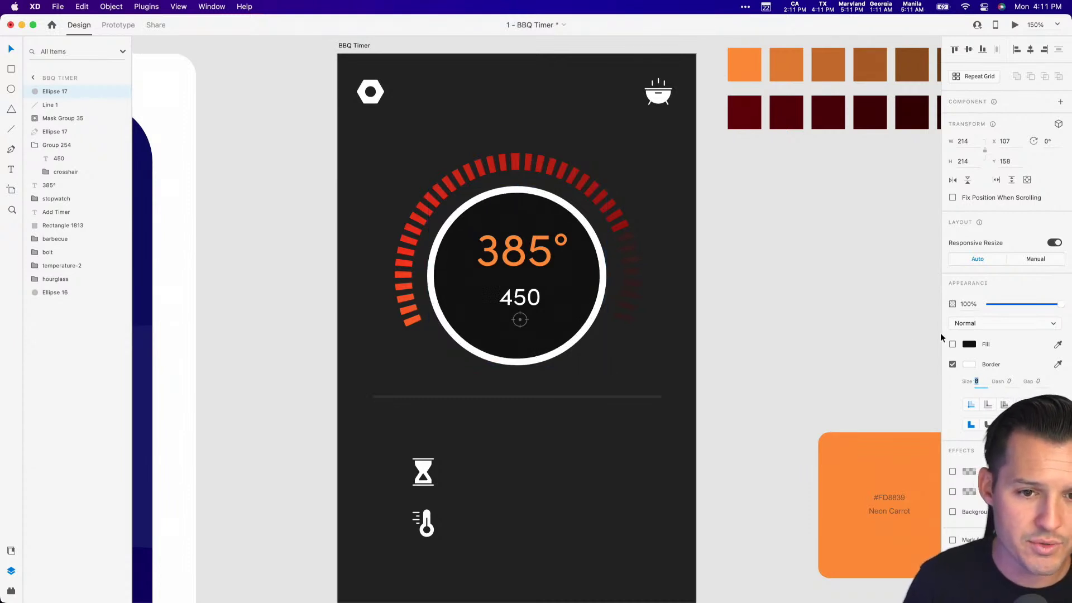
# Add a white, borderless triangle about 27 wide and 27 high as a pointer on top of the white ring.
pyautogui.click(758, 232)
pyautogui.press('z')
pyautogui.moveTo(442, 140); pyautogui.dragTo(620, 282)
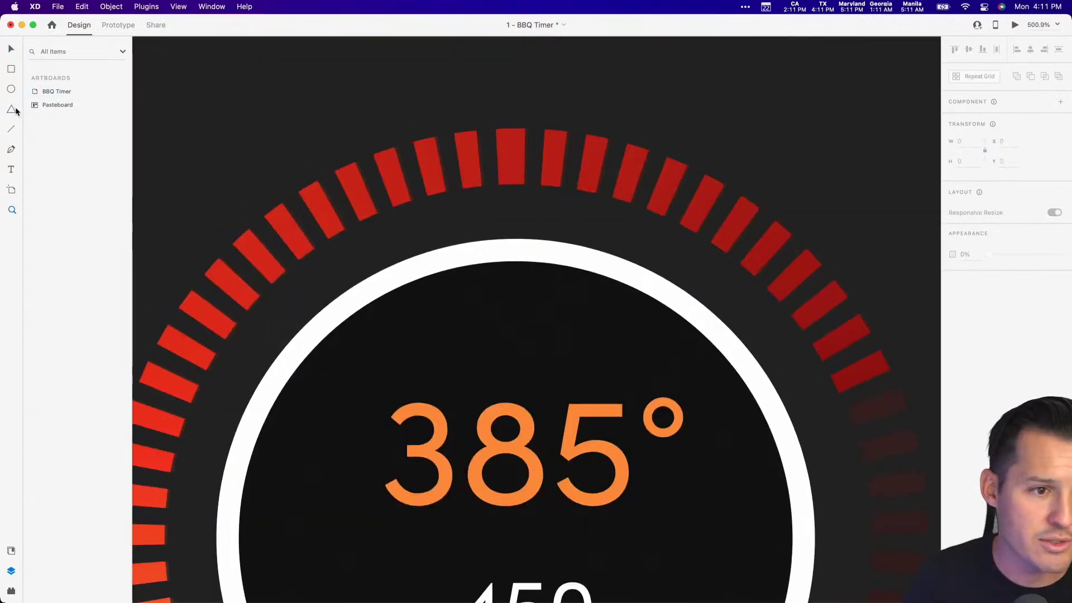
pyautogui.moveTo(479, 261)
pyautogui.mouseDown()
pyautogui.moveTo(554, 195)
pyautogui.moveTo(517, 213)
pyautogui.mouseUp()
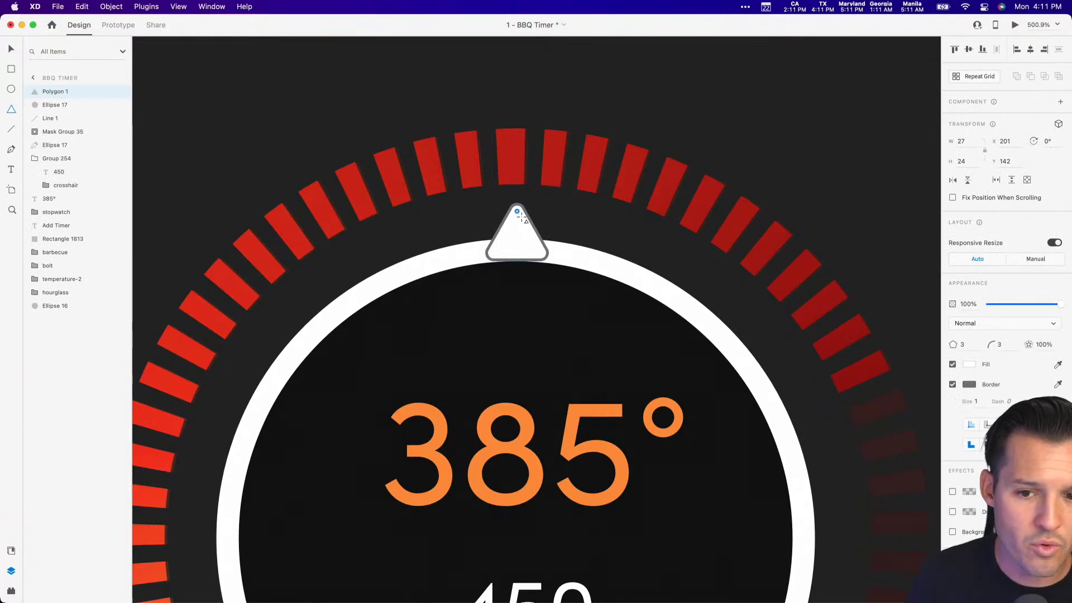
pyautogui.click(952, 385)
pyautogui.press('v')
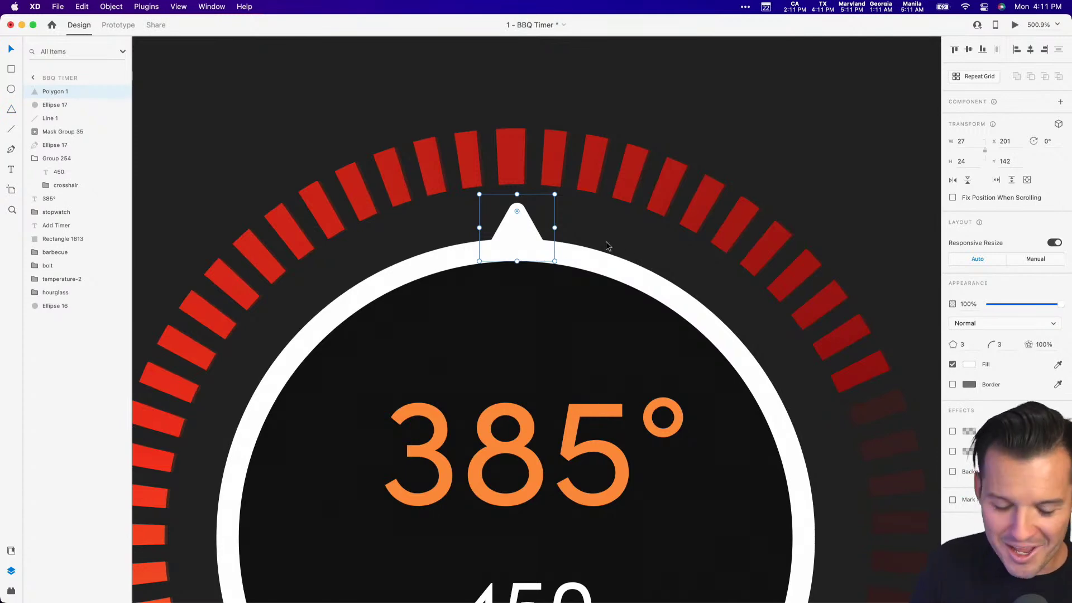
pyautogui.press('super+minus')
pyautogui.press('super+minus')
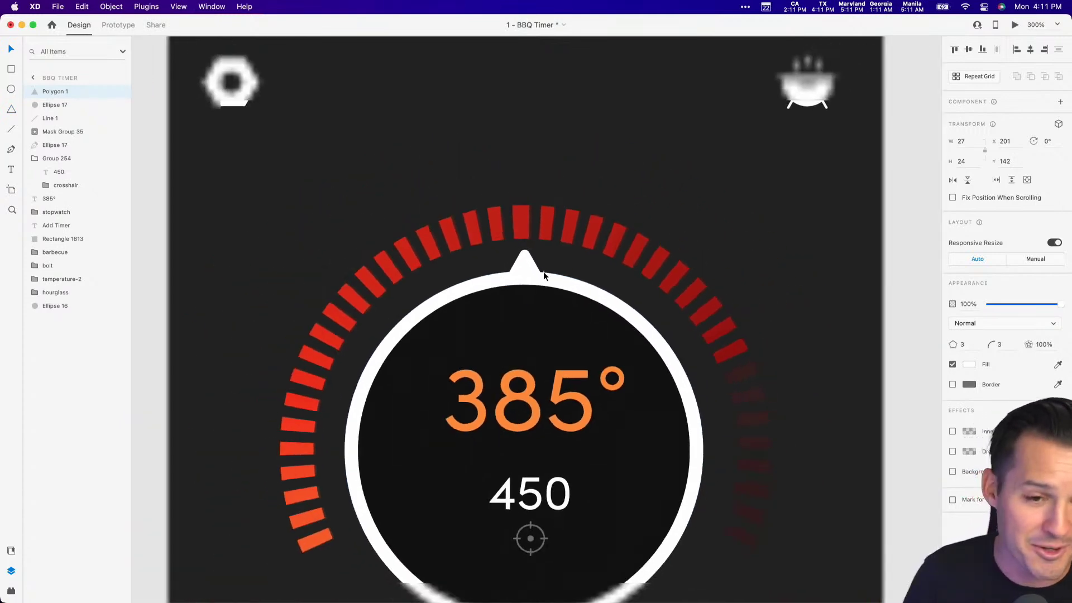
pyautogui.moveTo(525, 244); pyautogui.dragTo(524, 239)
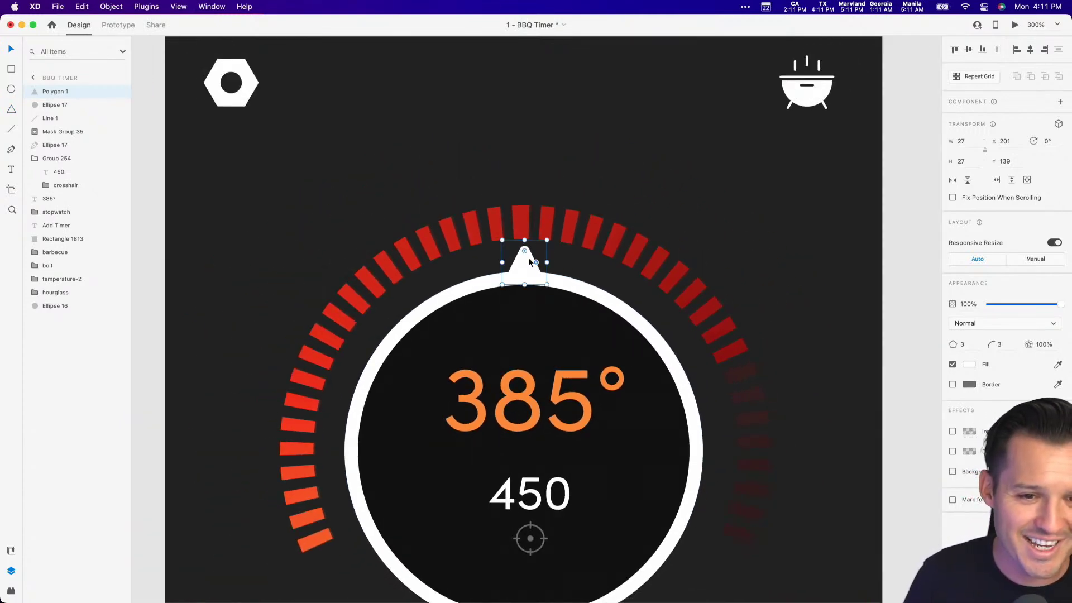
# Try to unite the triangle pointer with the white ring and rotate the combined shape clockwise.
pyautogui.keyDown('shift'); pyautogui.click(558, 281); pyautogui.keyUp('shift')
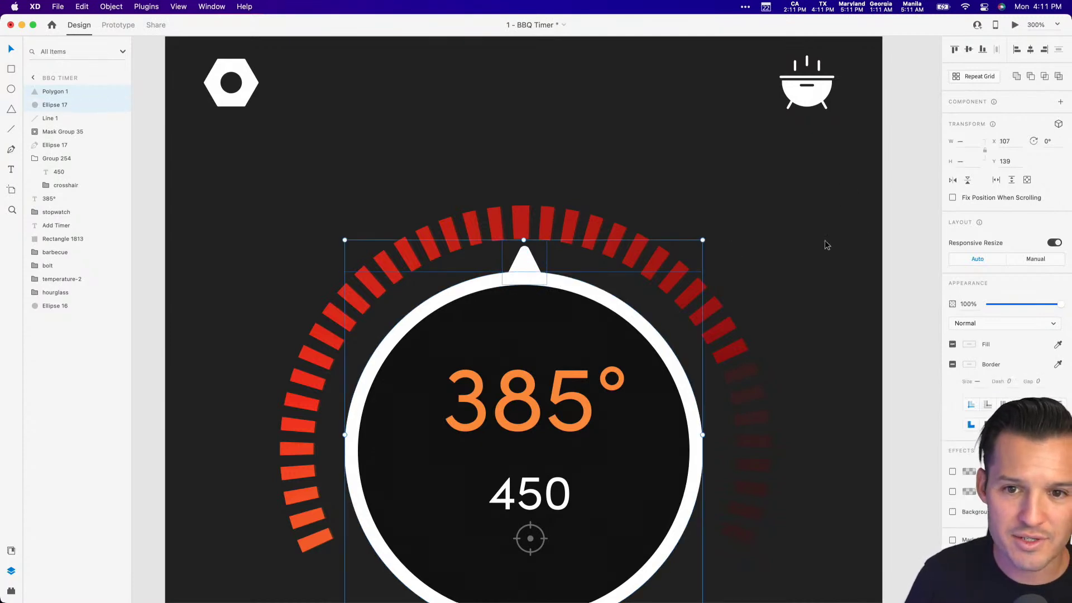
pyautogui.click(1017, 76)
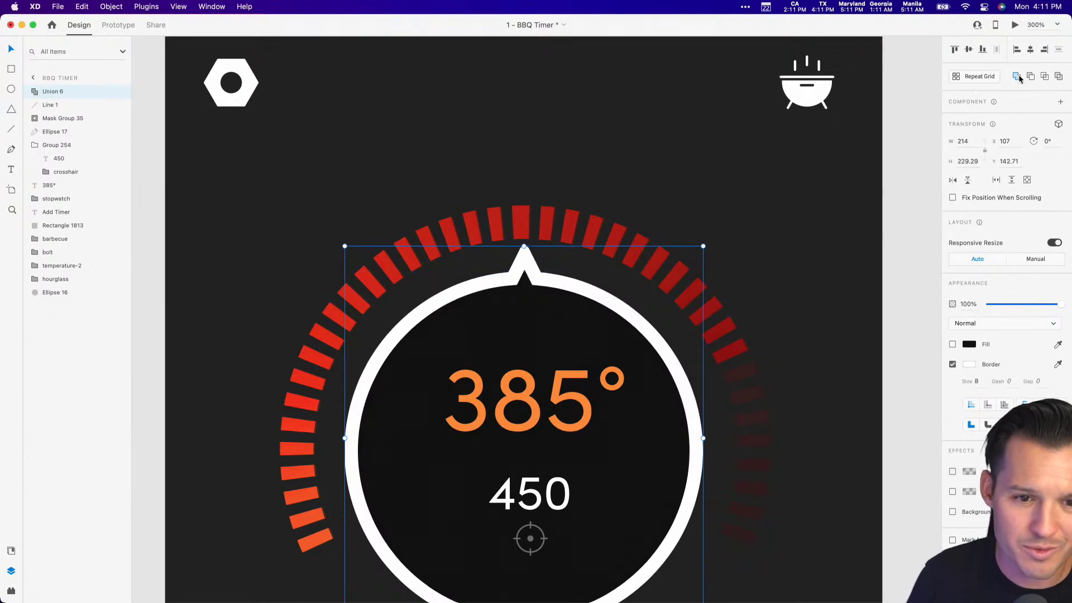
pyautogui.click(892, 276)
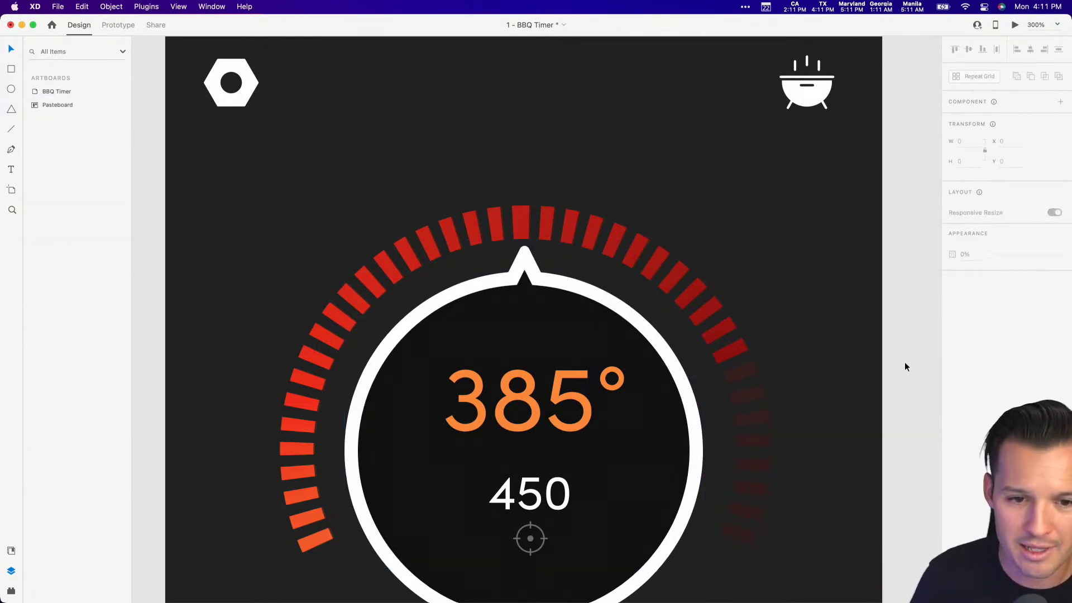
pyautogui.scroll(-4, 905, 366)
pyautogui.click(569, 194)
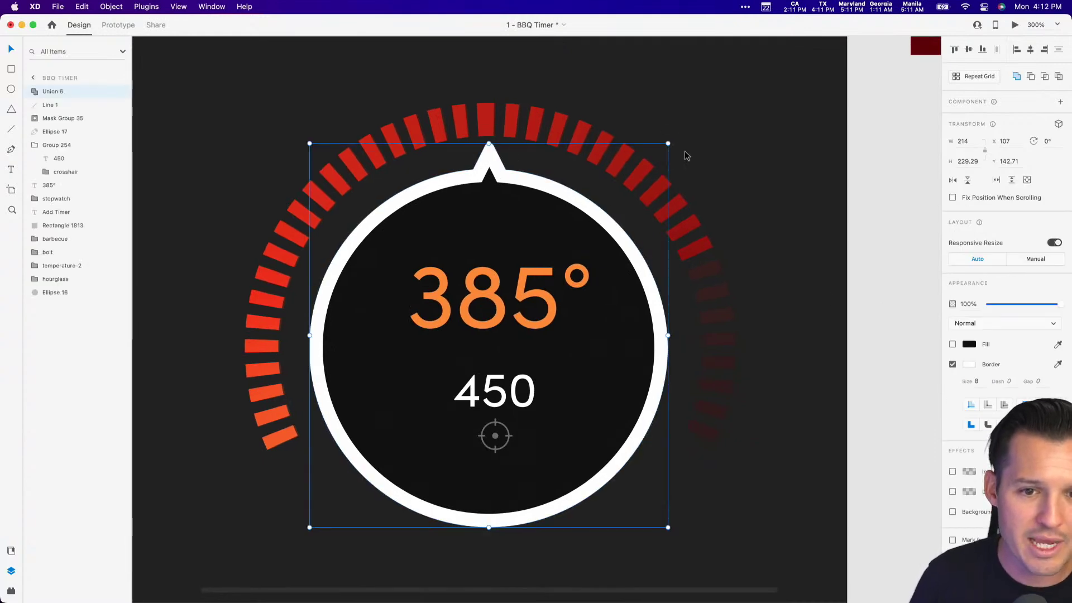
pyautogui.moveTo(673, 144); pyautogui.dragTo(730, 253)
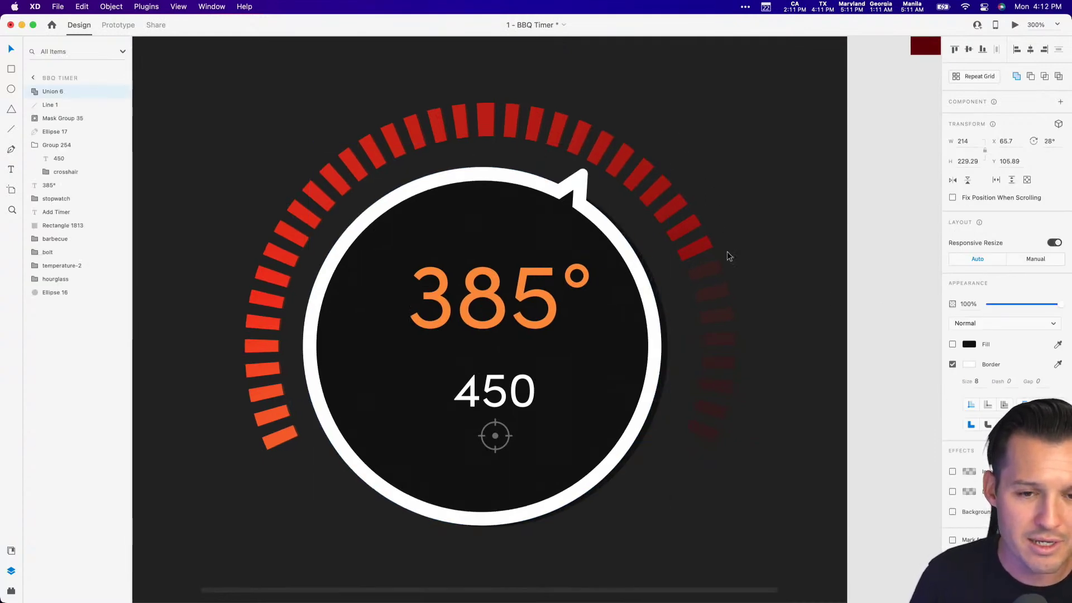
pyautogui.press('super+z')
pyautogui.press('super+shift+g')
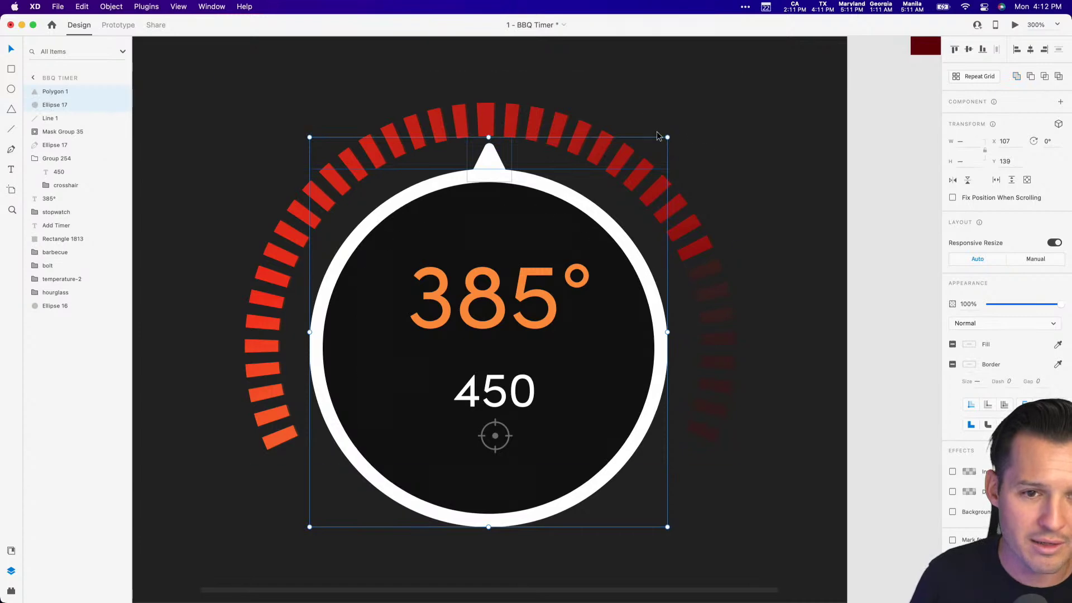
# Rotate the triangle pointer and white ring together to 61° and realign the ring over the dark circle.
pyautogui.moveTo(670, 135); pyautogui.dragTo(761, 400)
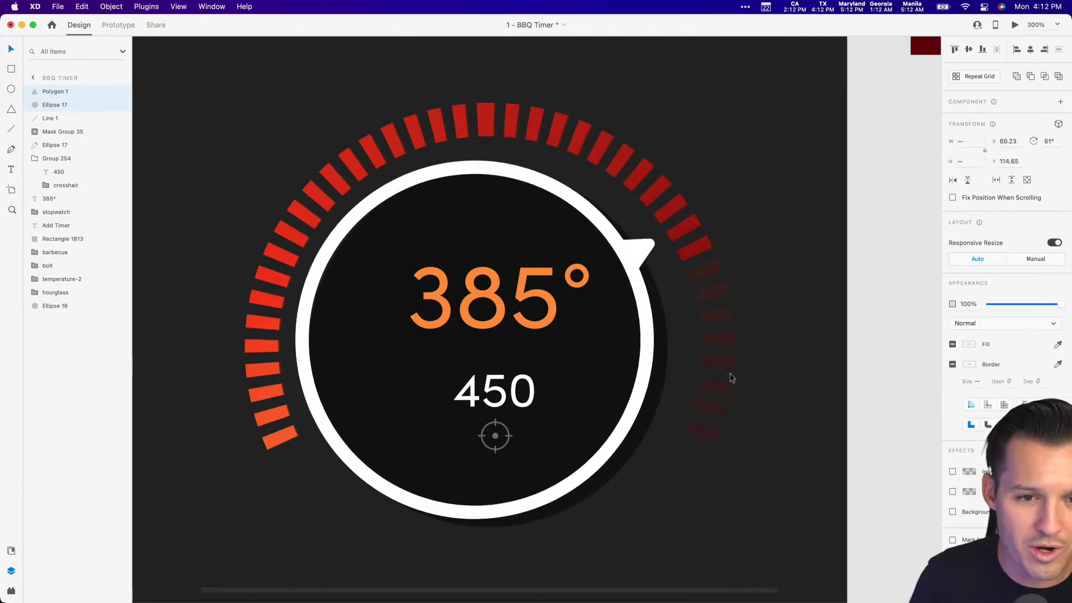
pyautogui.moveTo(502, 177)
pyautogui.mouseDown()
pyautogui.moveTo(531, 177)
pyautogui.moveTo(516, 182)
pyautogui.mouseUp()
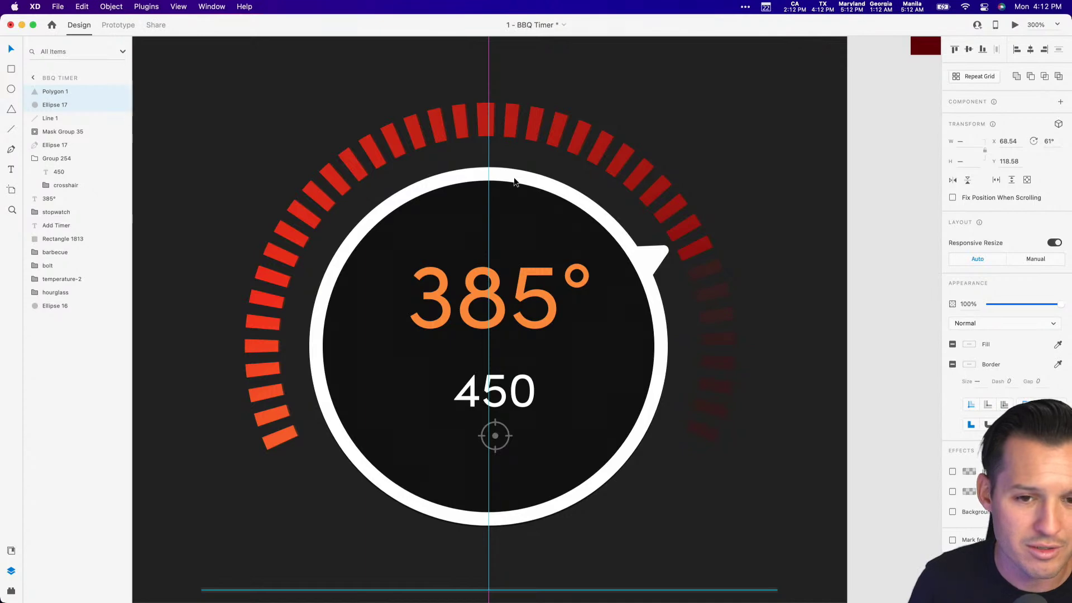
pyautogui.click(874, 153)
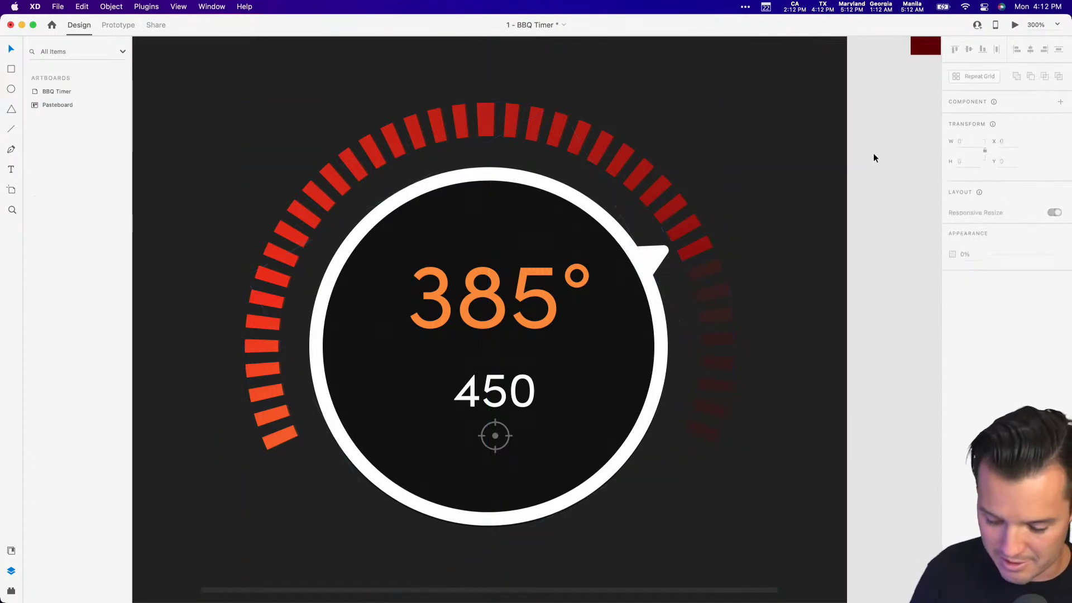
pyautogui.press('super+1')
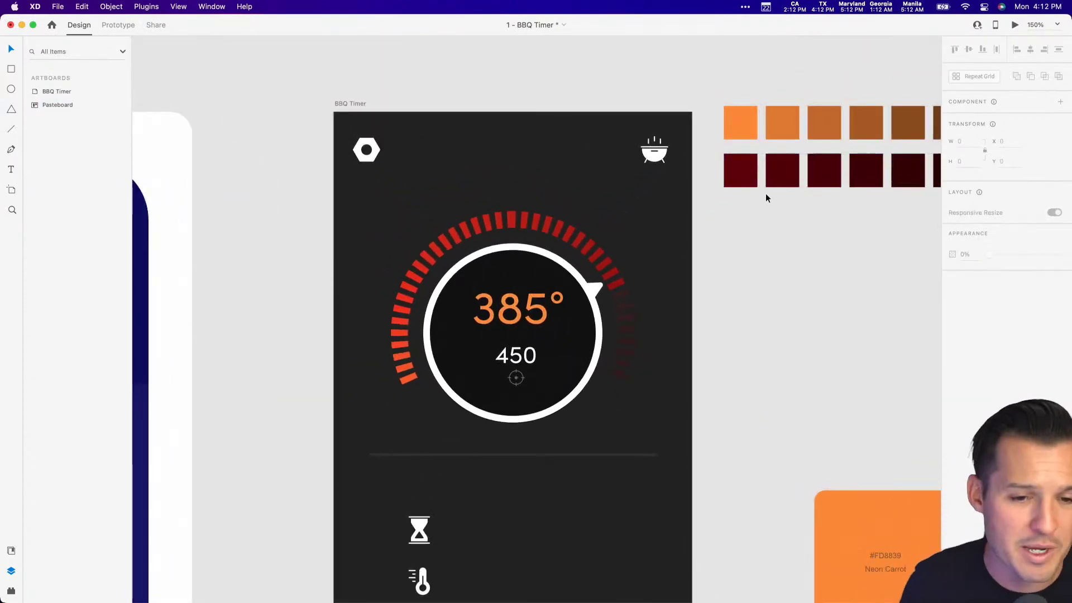
# Nudge the 385° reading down and centre the 450 target group horizontally on the dark circle.
pyautogui.scroll(-3, 713, 394)
pyautogui.hscroll(1, 714, 395)
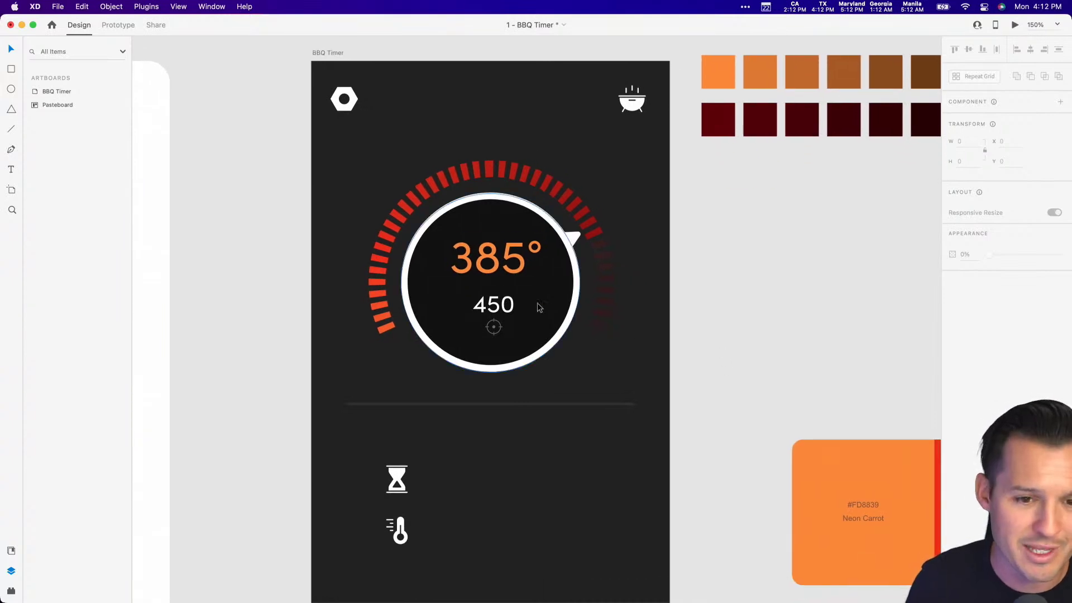
pyautogui.click(494, 259)
pyautogui.moveTo(494, 259); pyautogui.dragTo(492, 268)
pyautogui.click(493, 304)
pyautogui.keyDown('shift'); pyautogui.click(546, 313); pyautogui.keyUp('shift')
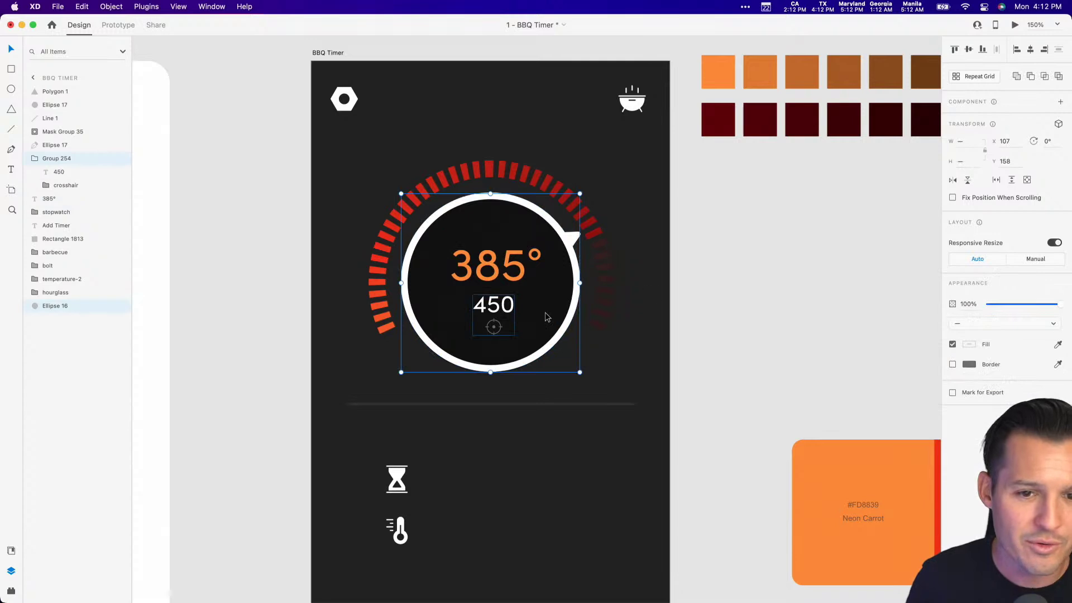
pyautogui.click(1031, 51)
pyautogui.click(802, 248)
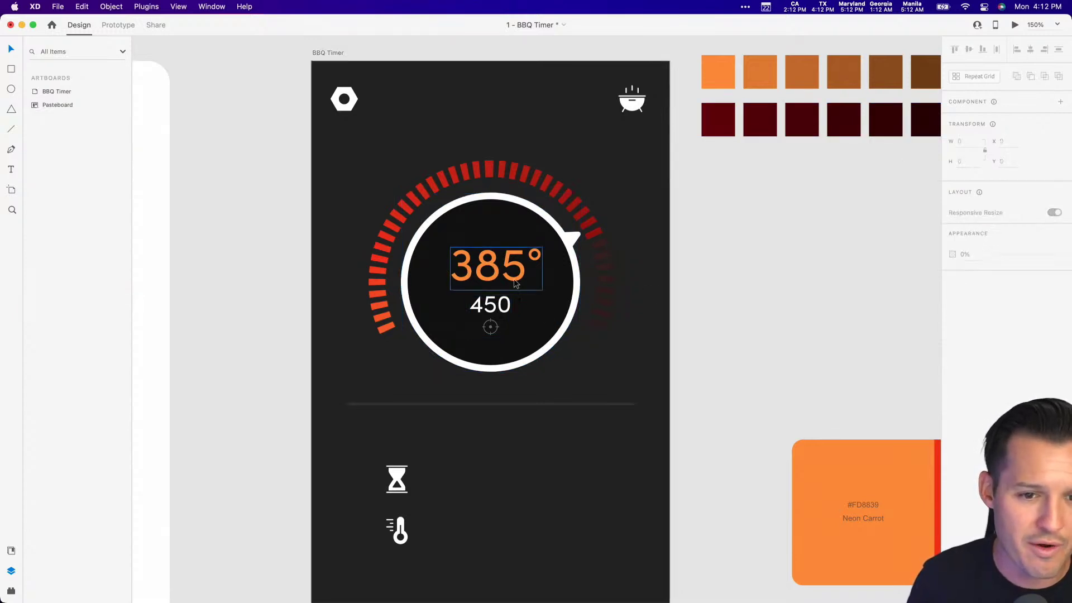
# Group all the dial elements, including the arc, pointer ring and readings, and move the group up to Y 92.7.
pyautogui.moveTo(644, 373); pyautogui.dragTo(331, 162)
pyautogui.press('super+g')
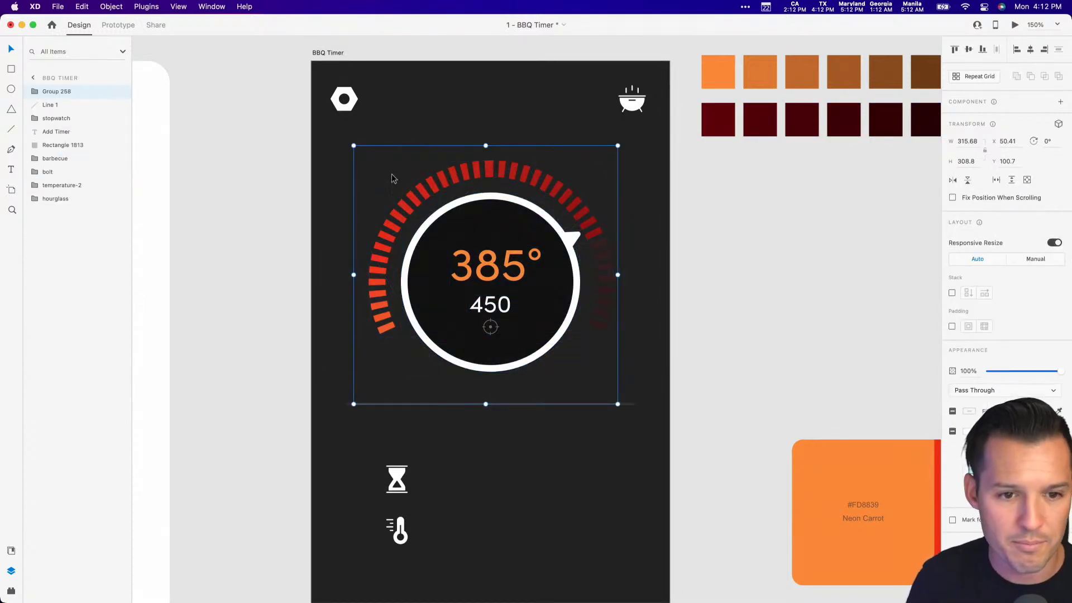
pyautogui.click(654, 211)
pyautogui.click(527, 216)
pyautogui.moveTo(530, 238); pyautogui.dragTo(530, 228)
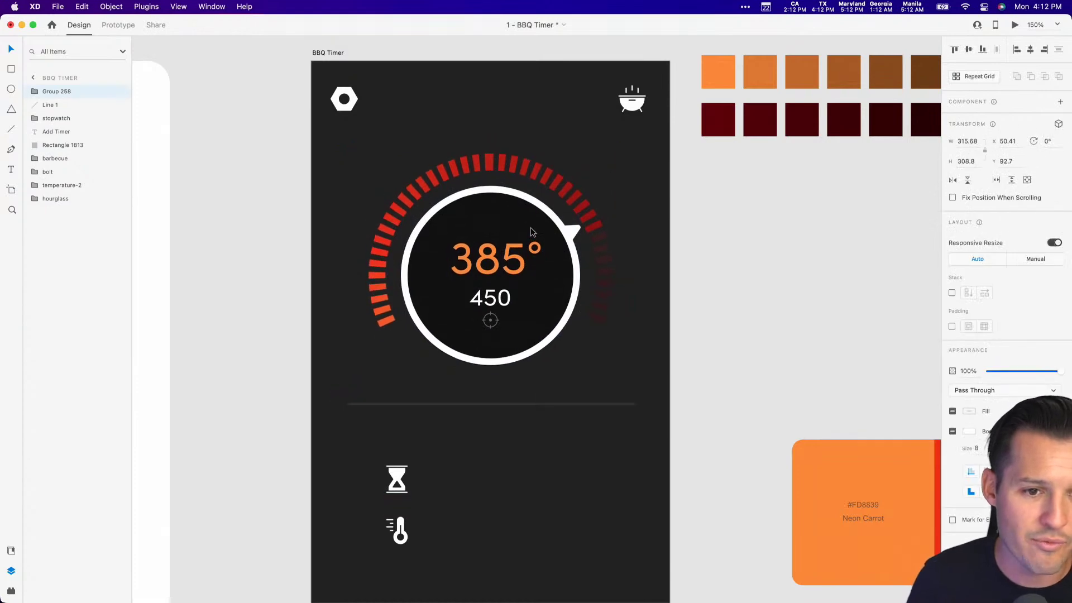
pyautogui.click(717, 294)
pyautogui.scroll(-2, 731, 268)
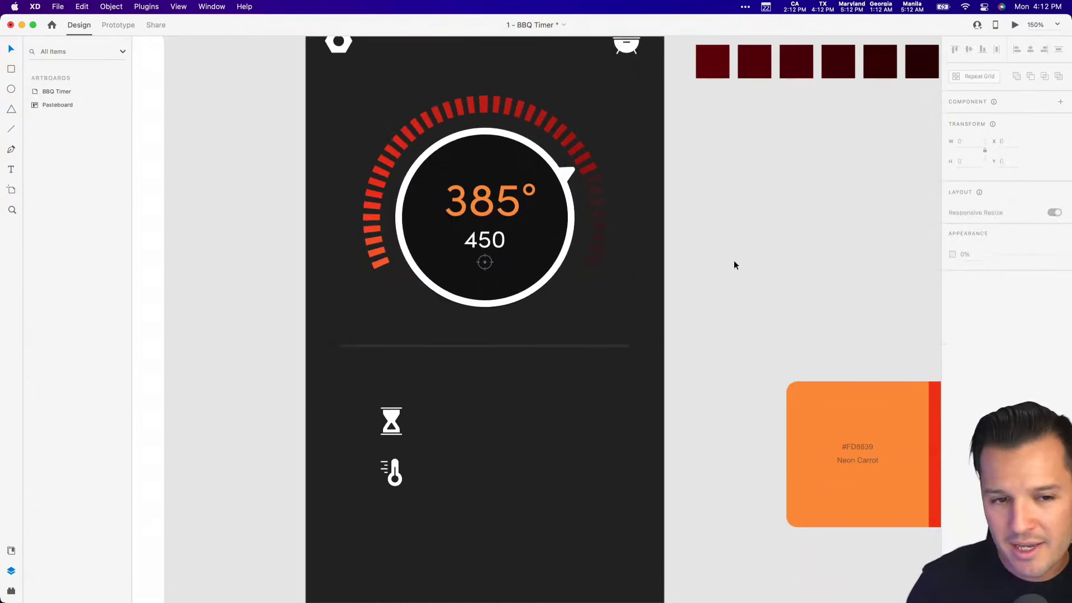
# Fill the BBQ Timer artboard with the very dark red #140002 sampled from the pasteboard swatches.
pyautogui.scroll(2, 733, 261)
pyautogui.click(317, 40)
pyautogui.hscroll(5, 807, 189)
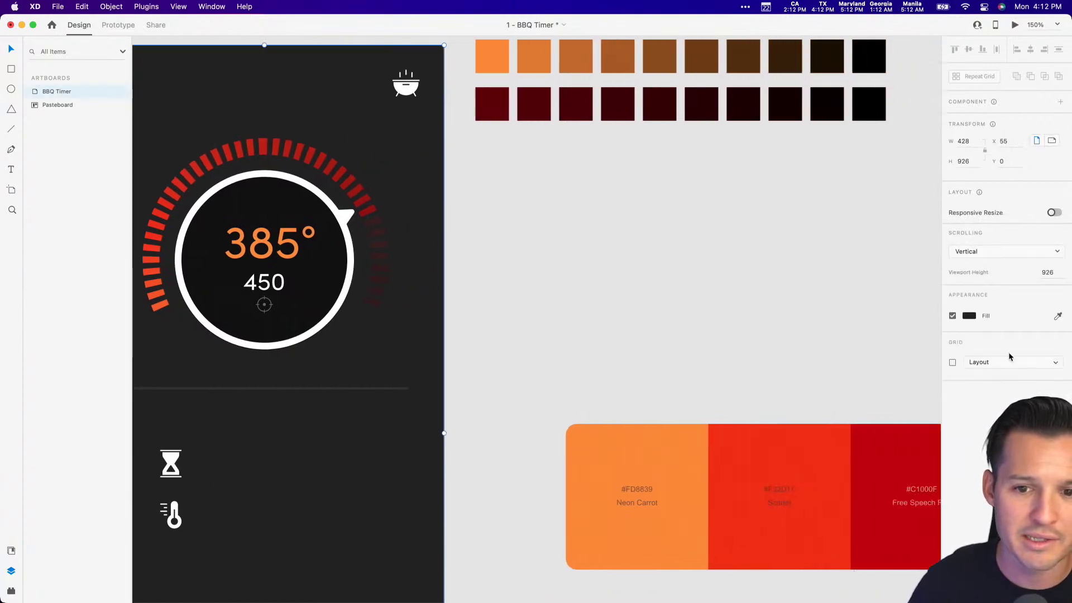
pyautogui.click(1057, 317)
pyautogui.click(786, 106)
pyautogui.click(755, 198)
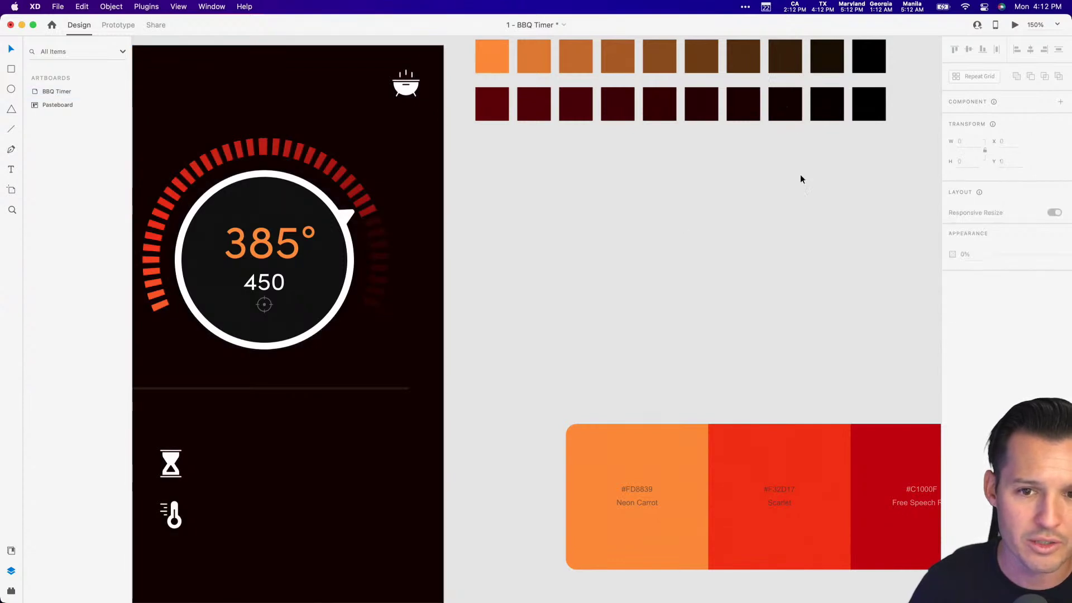
# Change the BBQ Timer artboard's fill to the neutral near-black #151515.
pyautogui.hscroll(-4, 677, 199)
pyautogui.scroll(1, 677, 198)
pyautogui.click(268, 74)
pyautogui.click(969, 316)
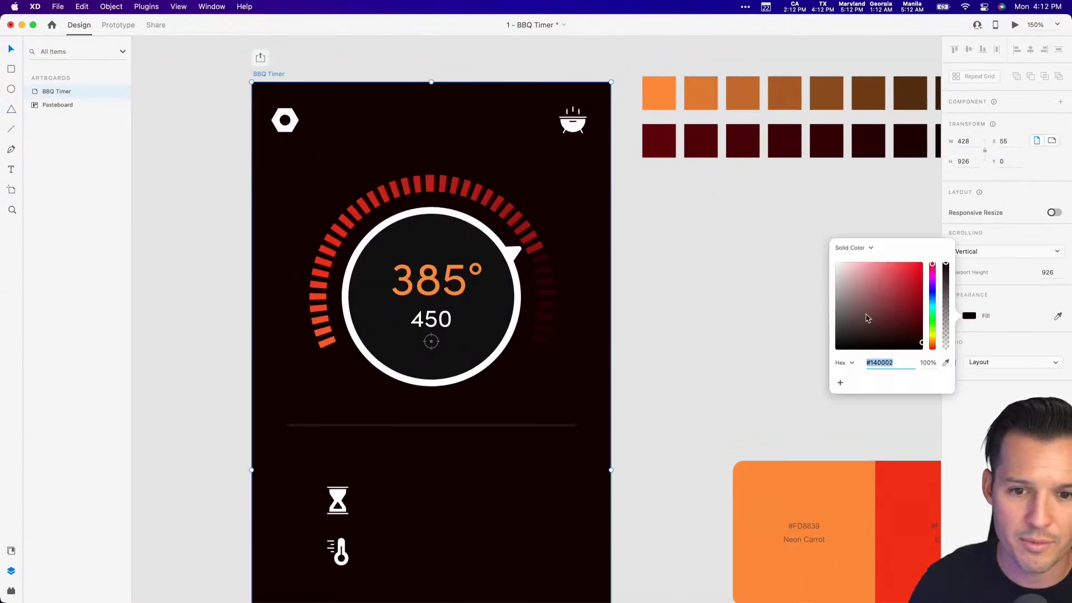
pyautogui.moveTo(922, 346); pyautogui.dragTo(834, 346)
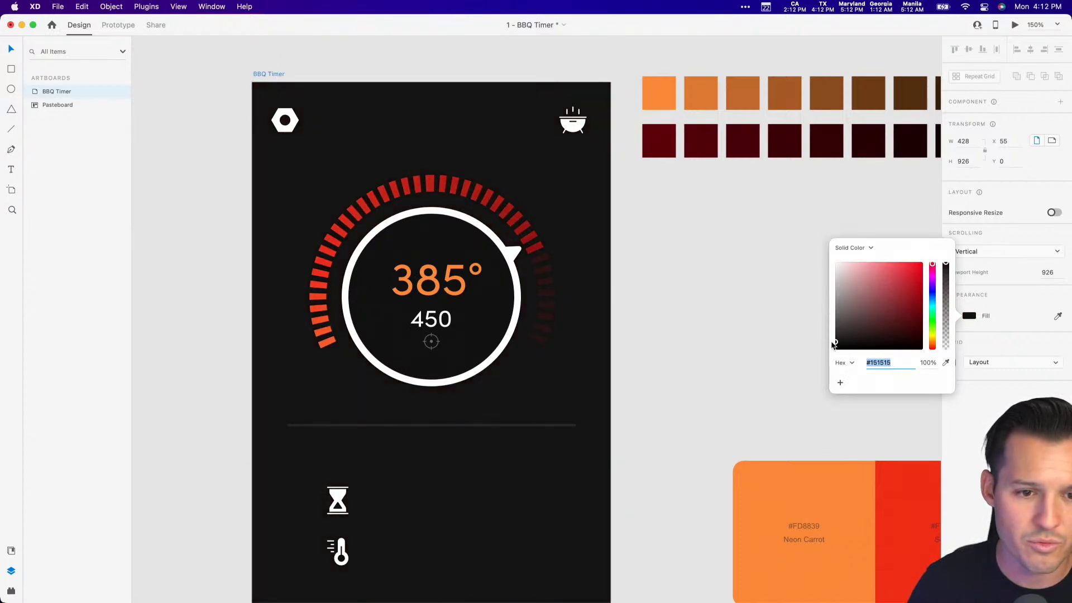
pyautogui.click(687, 314)
# Move the hourglass and thermometer icons down together to Y 527, below the divider line.
pyautogui.scroll(-3, 687, 314)
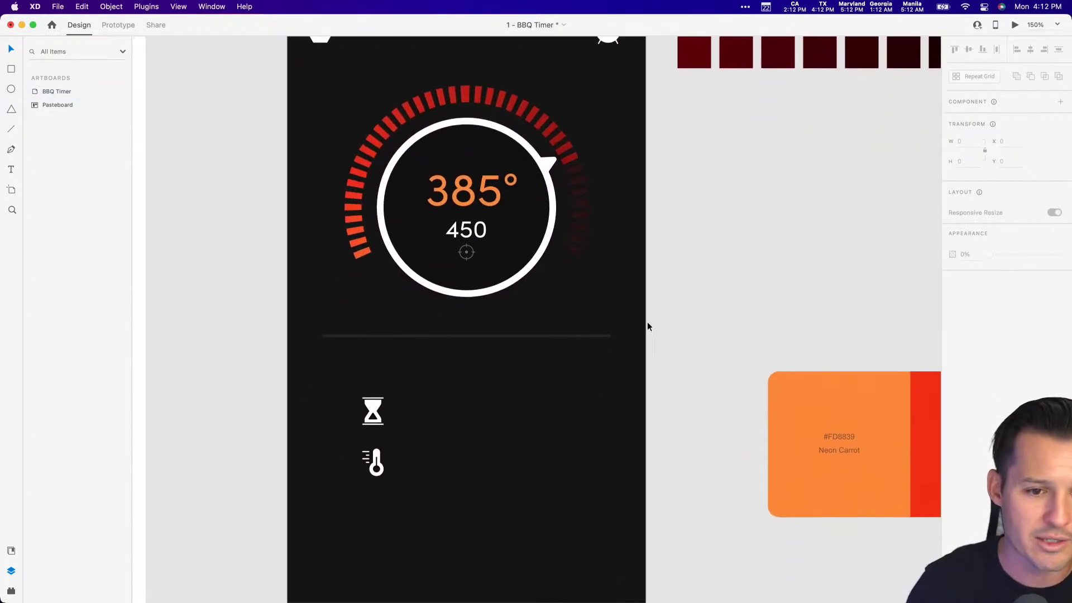
pyautogui.click(556, 337)
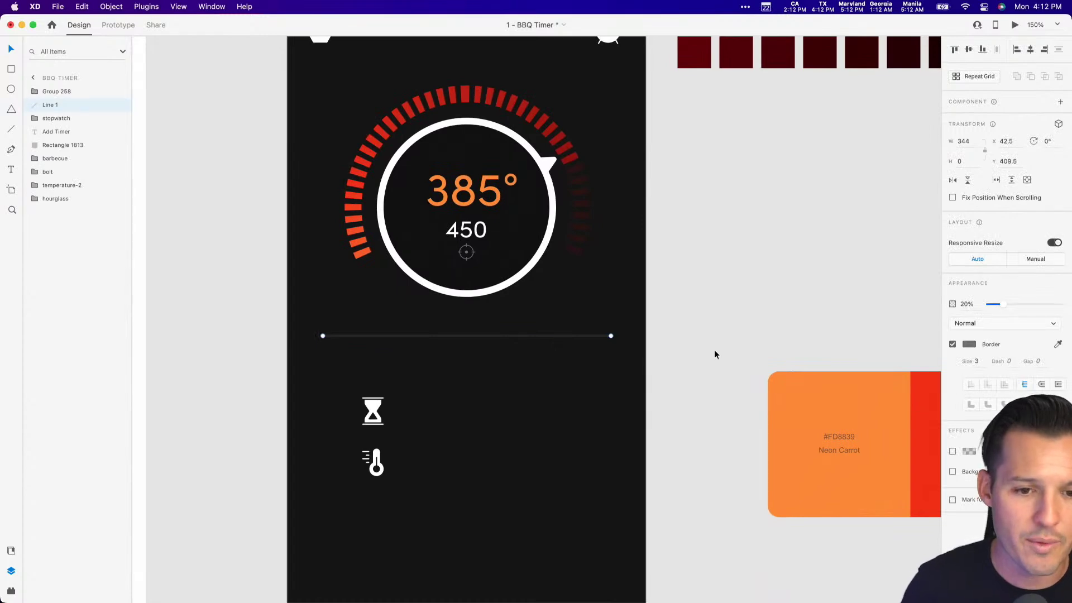
pyautogui.scroll(-3, 720, 358)
pyautogui.moveTo(391, 243); pyautogui.dragTo(373, 369)
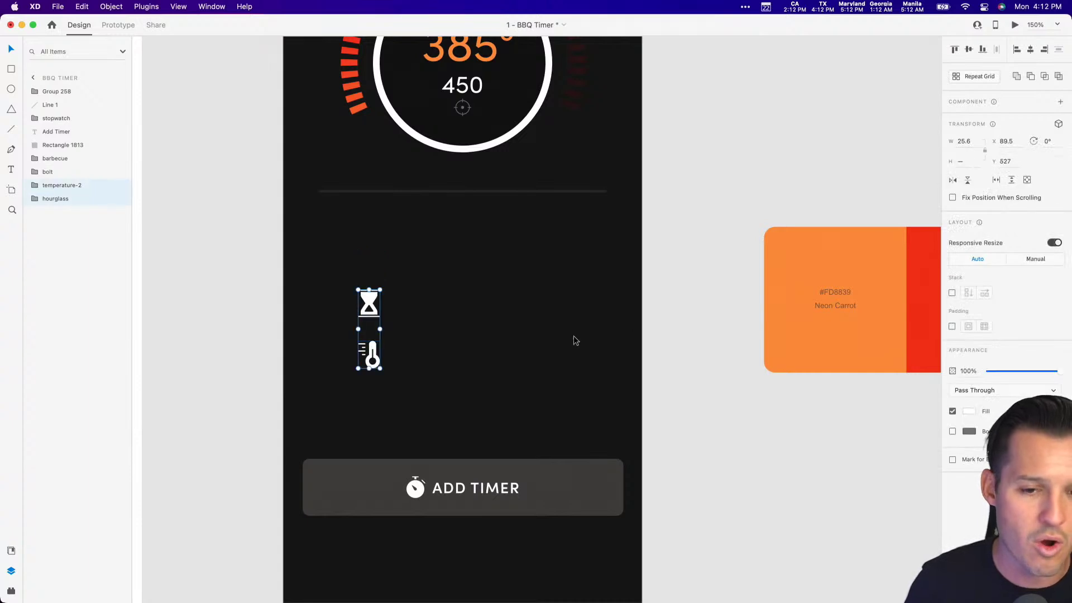
pyautogui.click(689, 321)
pyautogui.scroll(2, 702, 358)
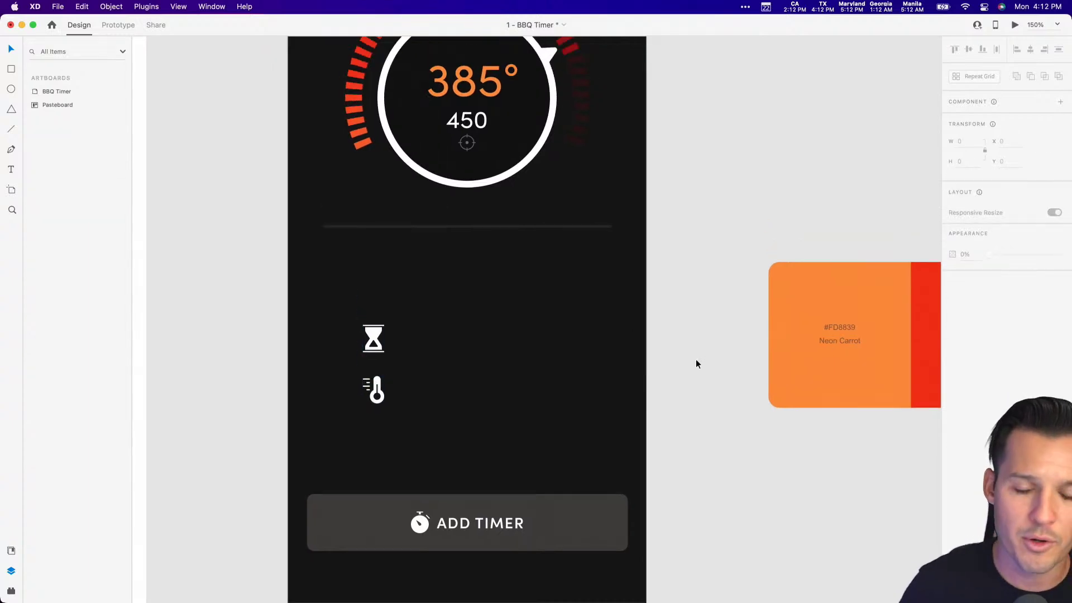
pyautogui.keyDown('super'); pyautogui.click(474, 129); pyautogui.keyUp('super')
pyautogui.press('super+c')
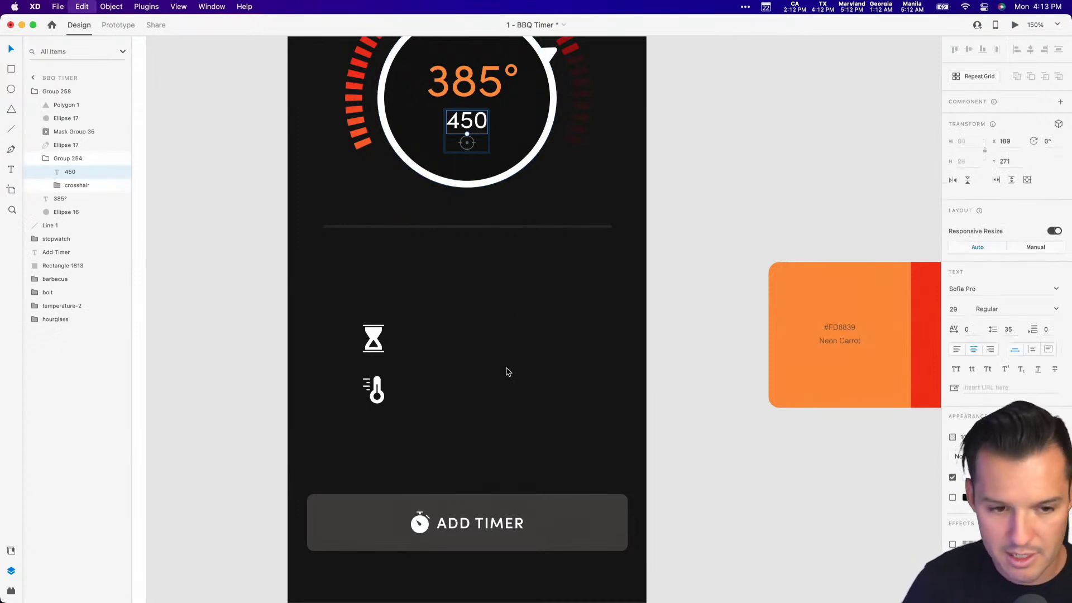
pyautogui.click(515, 362)
# Duplicate the ADD TIMER label above the hourglass icon and change the copy's text to Probe.
pyautogui.click(472, 523)
pyautogui.moveTo(473, 522); pyautogui.dragTo(359, 269)
pyautogui.doubleClick(356, 287)
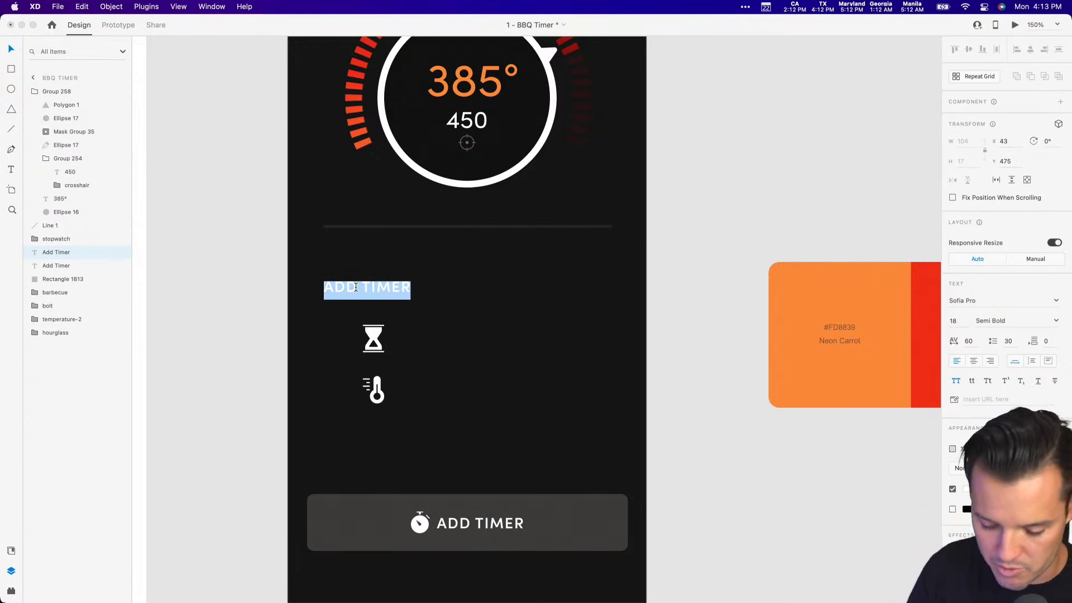
pyautogui.write('Probe')
pyautogui.press('Escape')
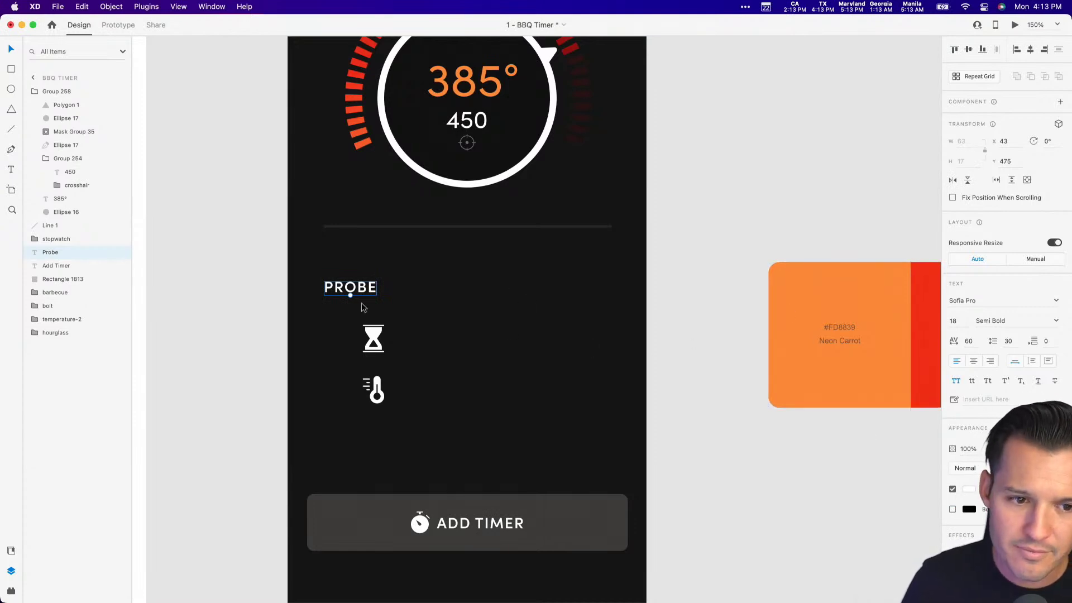
# Reduce the Probe label's font size to 14 and move it to X 41, near the divider's left end.
pyautogui.press('super+shift+comma')
pyautogui.press('super+shift+comma')
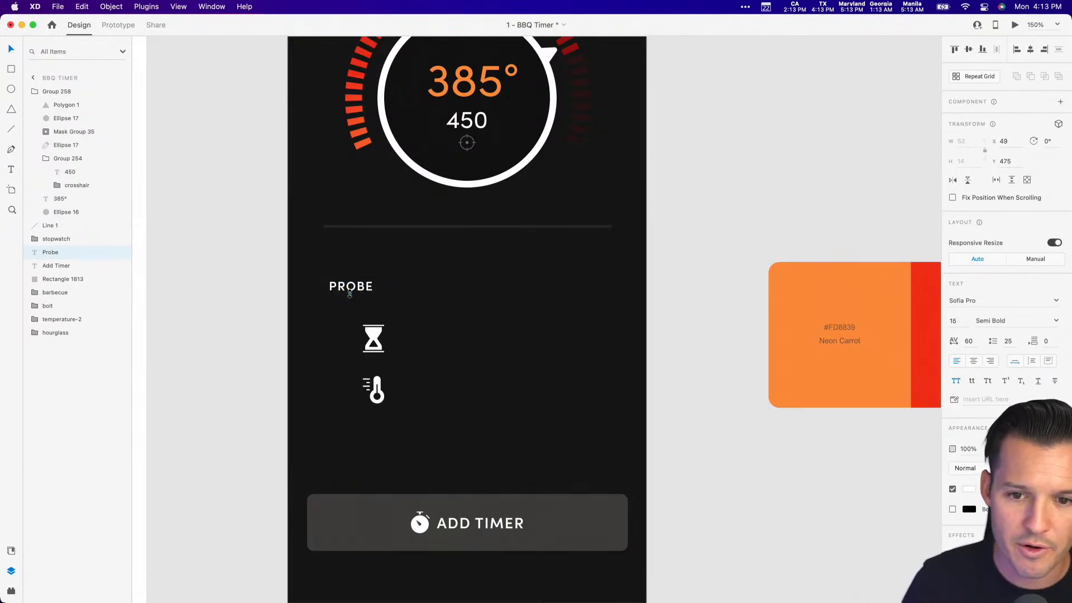
pyautogui.press('super+shift+comma')
pyautogui.moveTo(353, 289); pyautogui.dragTo(348, 289)
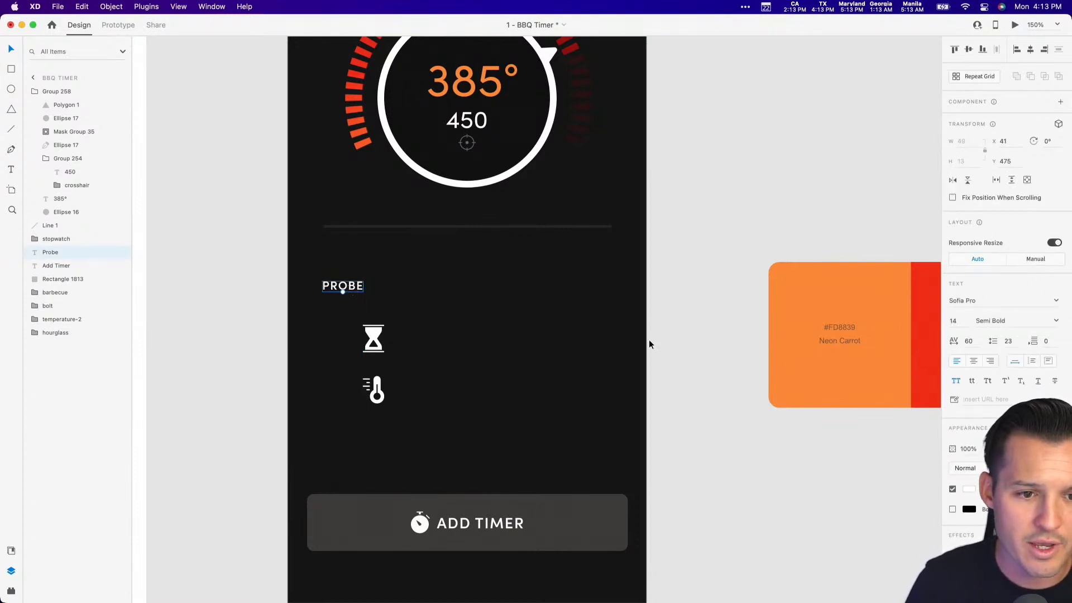
# Set the Probe label's font weight to Medium and its character spacing to 80.
pyautogui.click(1056, 321)
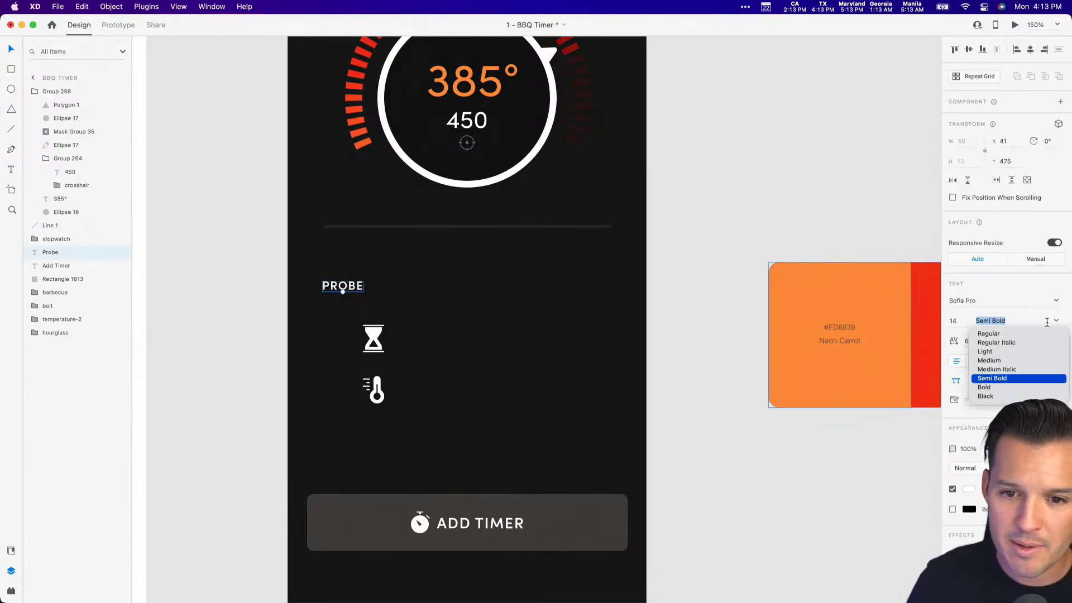
pyautogui.click(1012, 361)
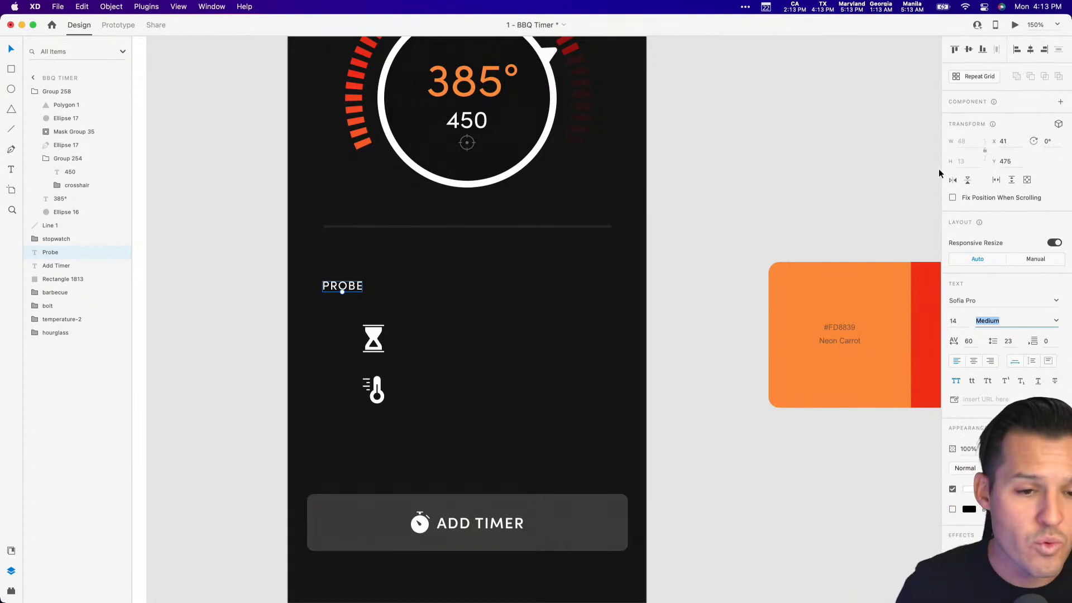
pyautogui.click(975, 341)
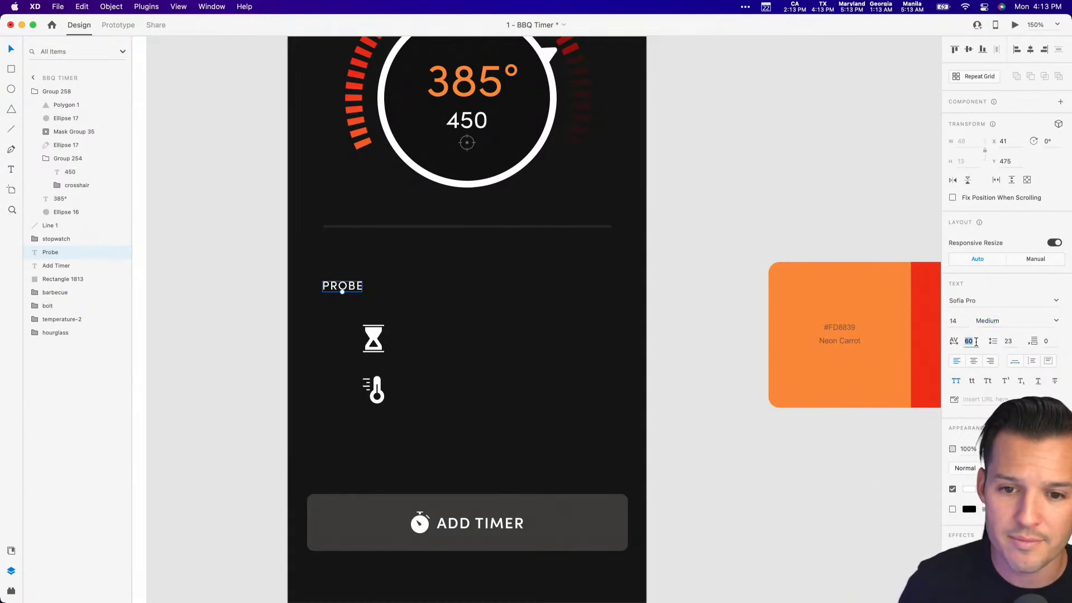
pyautogui.write('90')
pyautogui.press('Return')
pyautogui.write('80')
pyautogui.press('Return')
# Change the Probe label's text to Probe 1 and move it up to X 42, Y 457, closer to the divider.
pyautogui.doubleClick(357, 286)
pyautogui.press('Right')
pyautogui.write('1')
pyautogui.press('Escape')
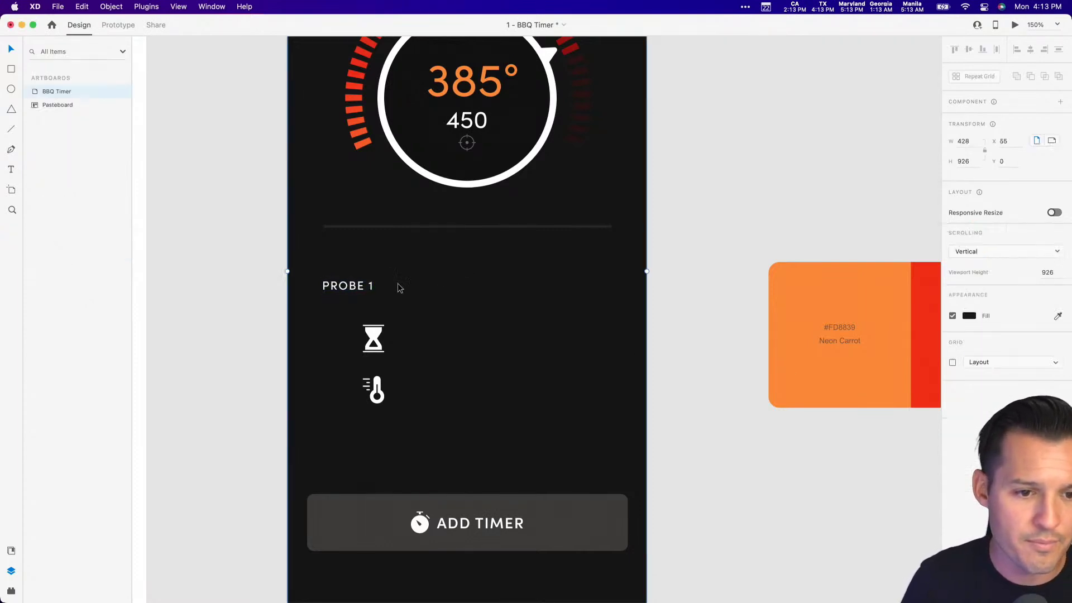
pyautogui.click(356, 283)
# Move the hourglass and thermometer icons together straight down, out of the probe section to below the ADD TIMER button.
pyautogui.press('z')
pyautogui.moveTo(254, 403); pyautogui.dragTo(654, 196)
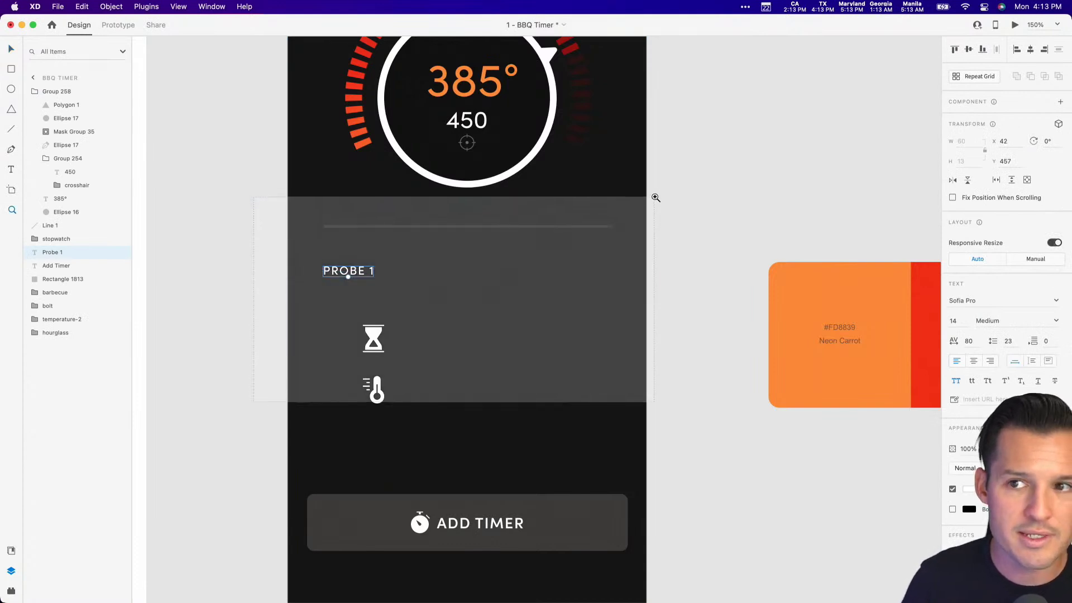
pyautogui.moveTo(530, 316); pyautogui.dragTo(486, 139)
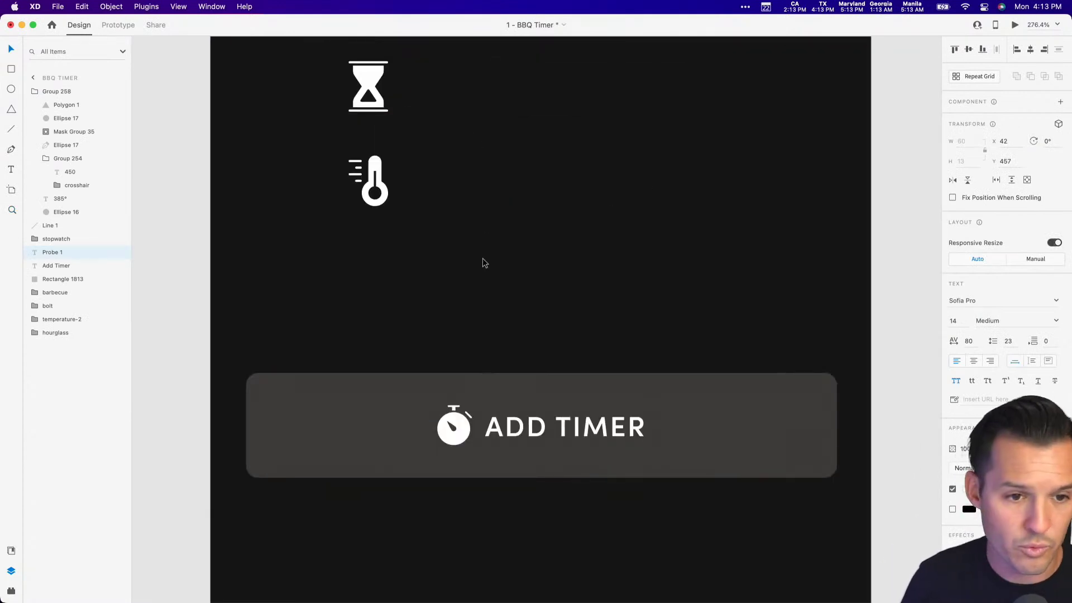
pyautogui.moveTo(483, 261); pyautogui.dragTo(324, 56)
pyautogui.hotkey('shift', 'Down')
pyautogui.hotkey('shift', 'Down')
pyautogui.hotkey('shift', 'Down')
pyautogui.hotkey('shift', 'Down')
pyautogui.hotkey('shift', 'Down')
pyautogui.hotkey('shift', 'Down')
pyautogui.hotkey('shift', 'Down')
pyautogui.hotkey('shift', 'Down')
pyautogui.hotkey('shift', 'Down')
pyautogui.hotkey('shift', 'Down')
pyautogui.hotkey('shift', 'Down')
pyautogui.hotkey('shift', 'Down')
pyautogui.hotkey('shift', 'Down')
pyautogui.hotkey('shift', 'Down')
pyautogui.hotkey('shift', 'Down')
pyautogui.hotkey('shift', 'Down')
pyautogui.hotkey('shift', 'Down')
pyautogui.hotkey('shift', 'Down')
pyautogui.hotkey('shift', 'Down')
pyautogui.hotkey('shift', 'Down')
pyautogui.click(437, 181)
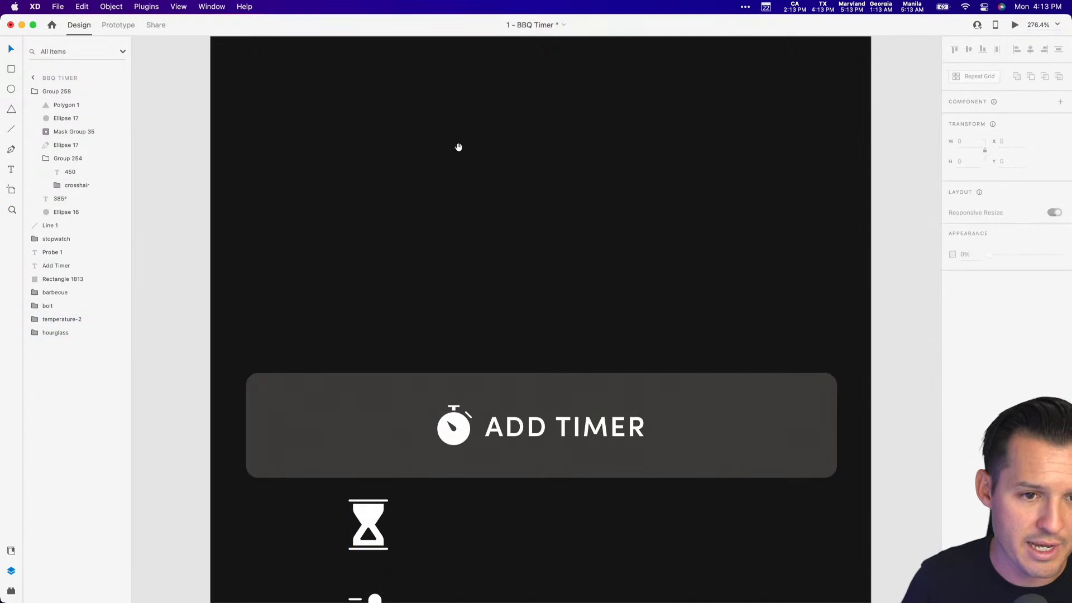
# Duplicate the Probe 1 label at the divider's right end, right-align the copy and change its text to 165.
pyautogui.scroll(5, 437, 181)
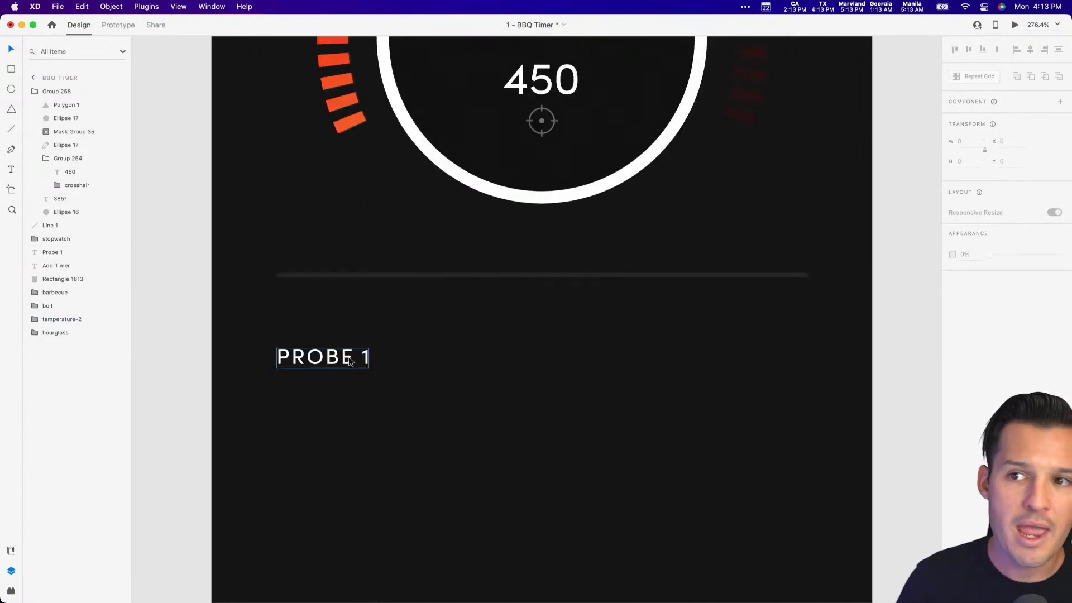
pyautogui.scroll(3, 546, 438)
pyautogui.scroll(-1, 495, 416)
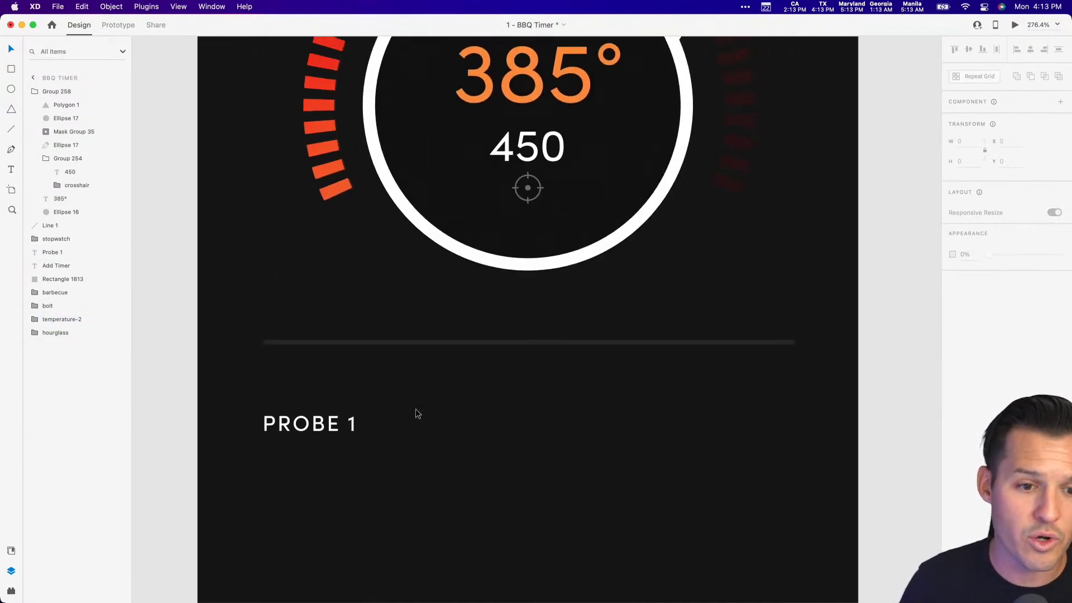
pyautogui.click(336, 425)
pyautogui.moveTo(336, 425); pyautogui.dragTo(766, 416)
pyautogui.doubleClick(765, 423)
pyautogui.press('super+shift+r')
pyautogui.press('super+a')
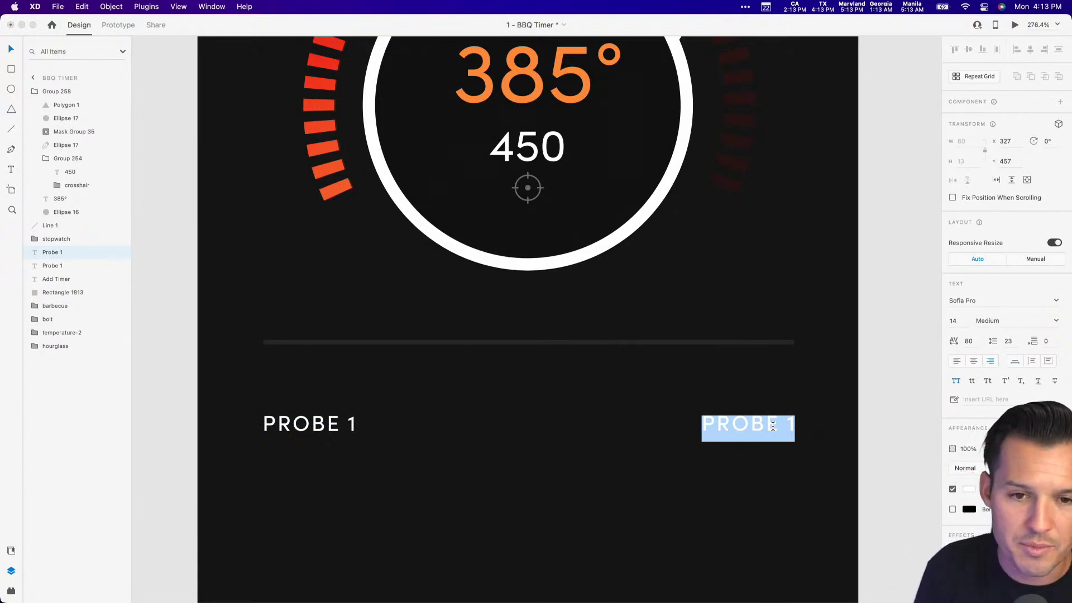
pyautogui.write('165')
pyautogui.press('Escape')
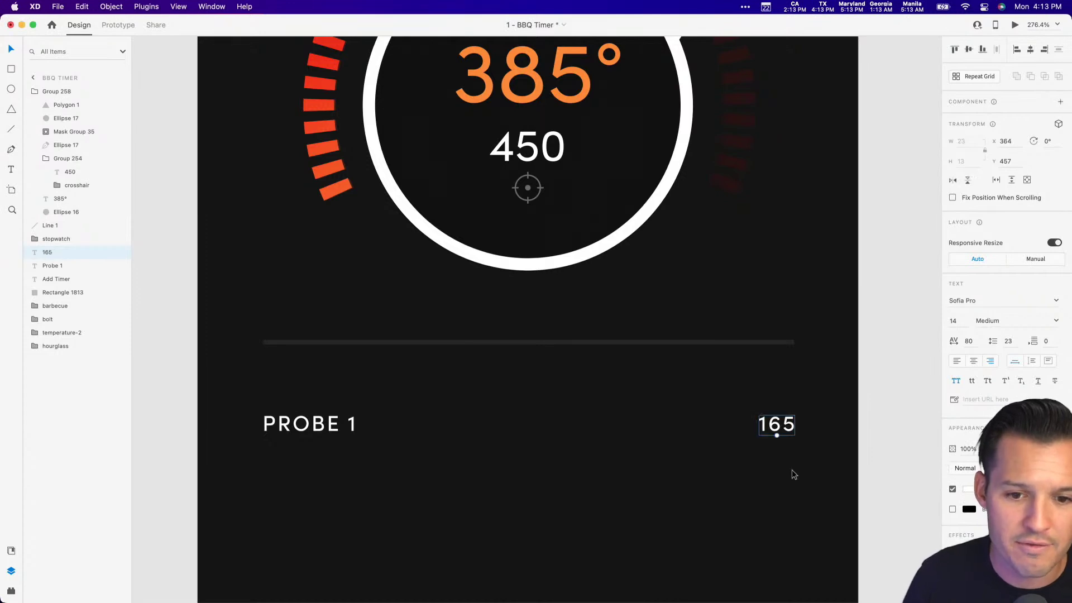
# Create an 82 reading from a copy of 165 placed beside it at X 335, filled with the orange sampled from the 385° text.
pyautogui.moveTo(778, 432); pyautogui.dragTo(742, 437)
pyautogui.moveTo(734, 439); pyautogui.dragTo(735, 439)
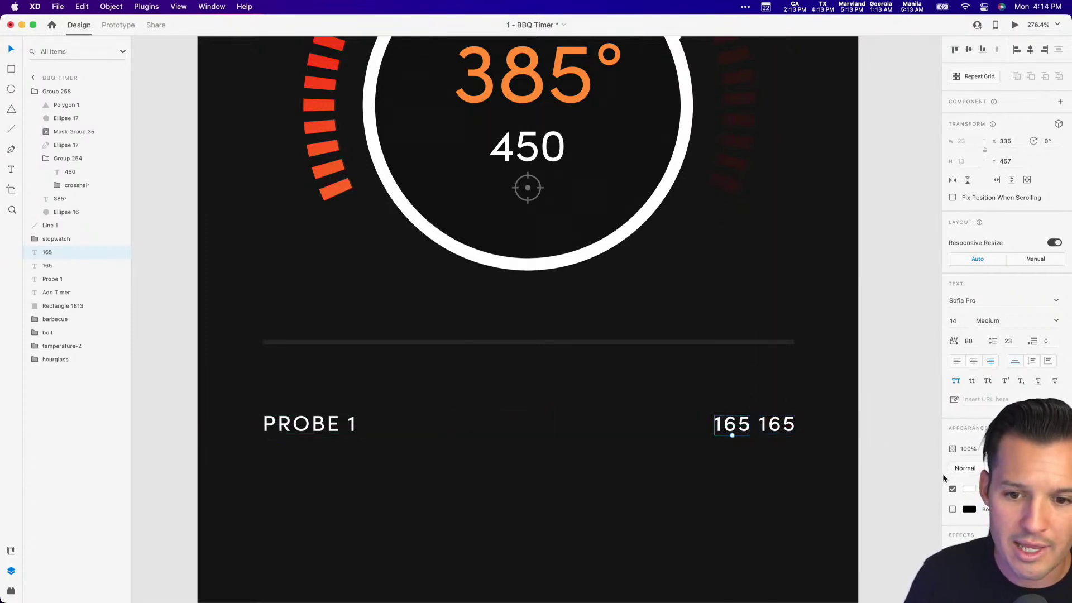
pyautogui.press('i')
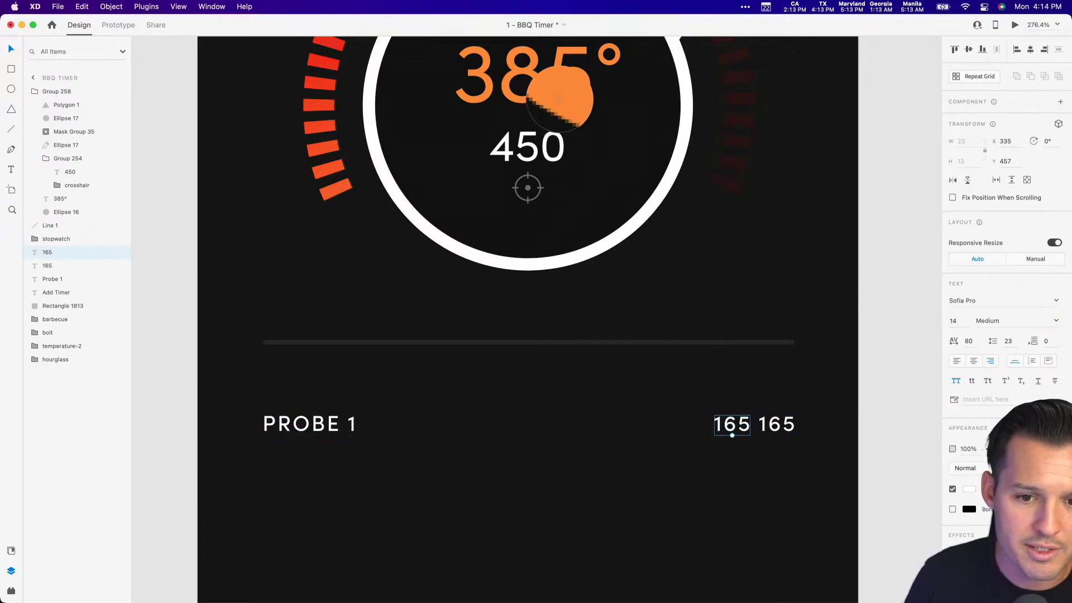
pyautogui.click(561, 98)
pyautogui.doubleClick(733, 423)
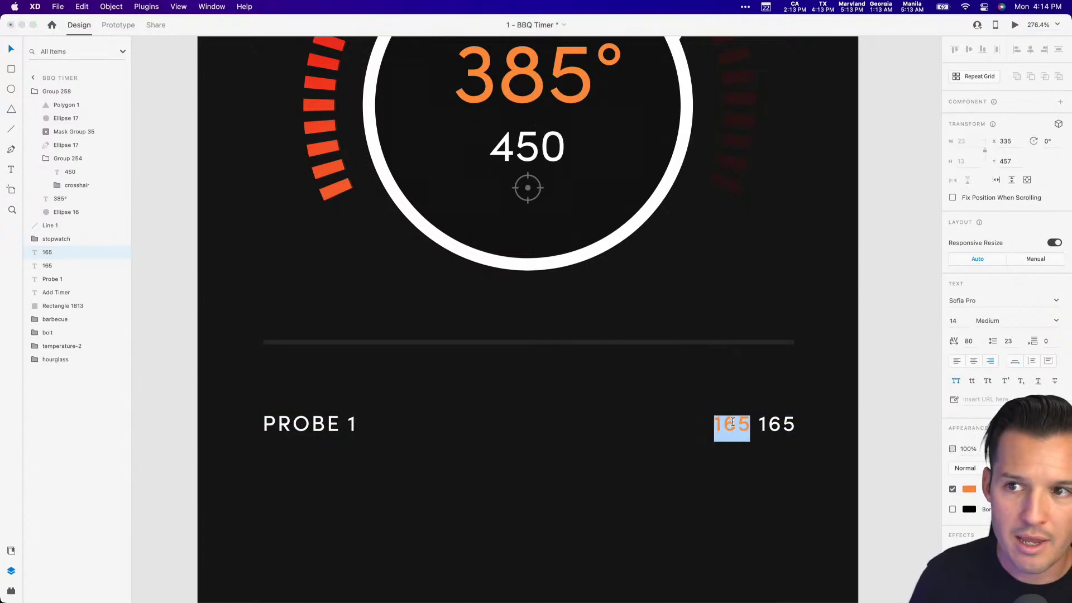
pyautogui.write('82')
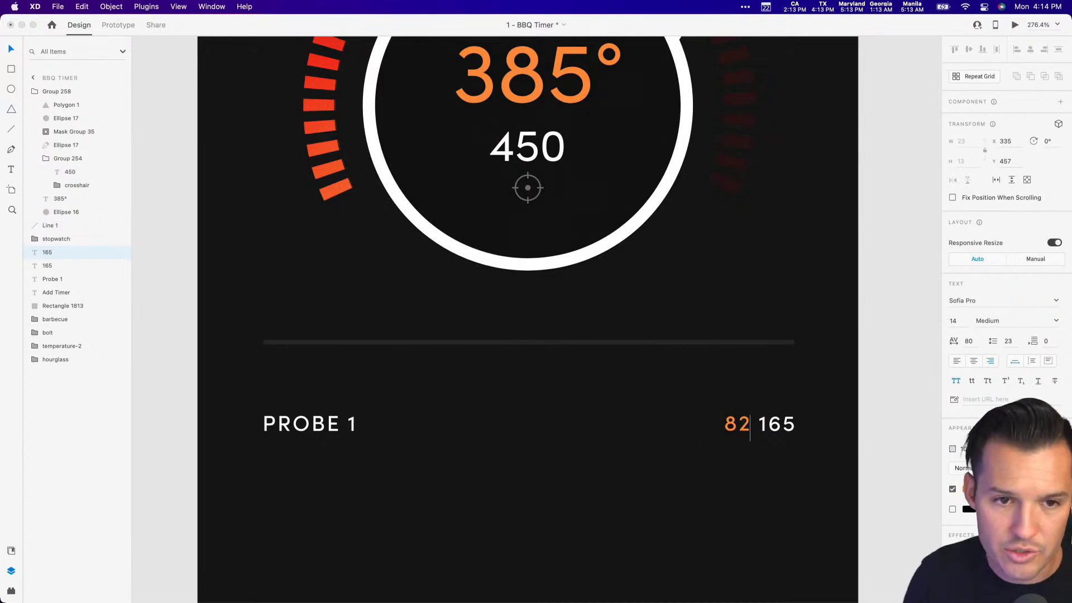
# Open the dial's 385° text for editing and select its contents.
pyautogui.click(610, 54)
pyautogui.doubleClick(611, 55)
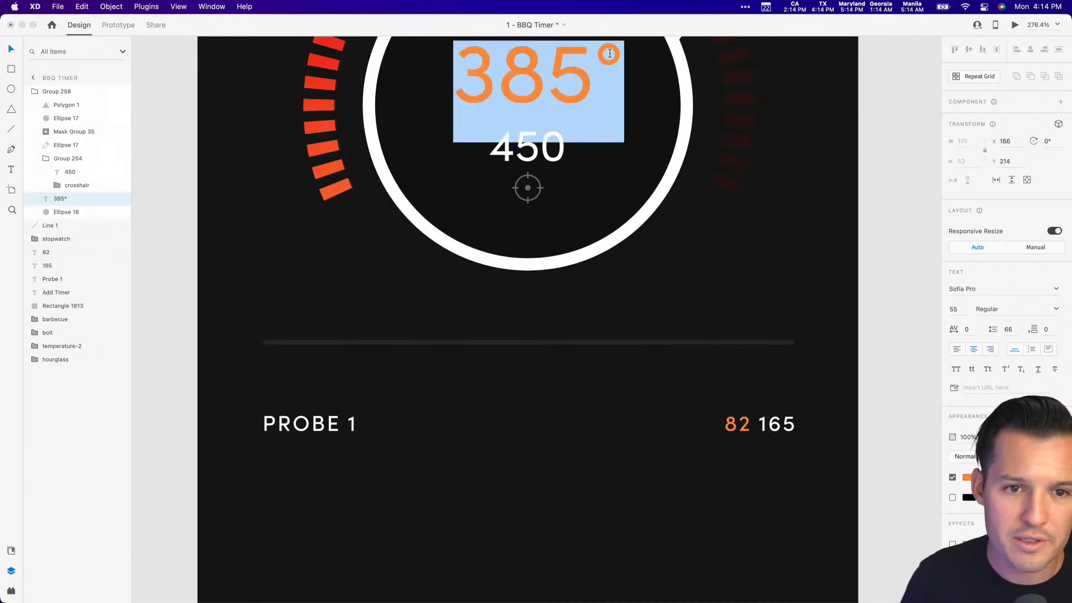
# Copy the degree symbol from the 385° reading onto the end of the orange 82, and shift that text slightly closer to 165.
pyautogui.moveTo(609, 54); pyautogui.dragTo(594, 56)
pyautogui.press('super+c')
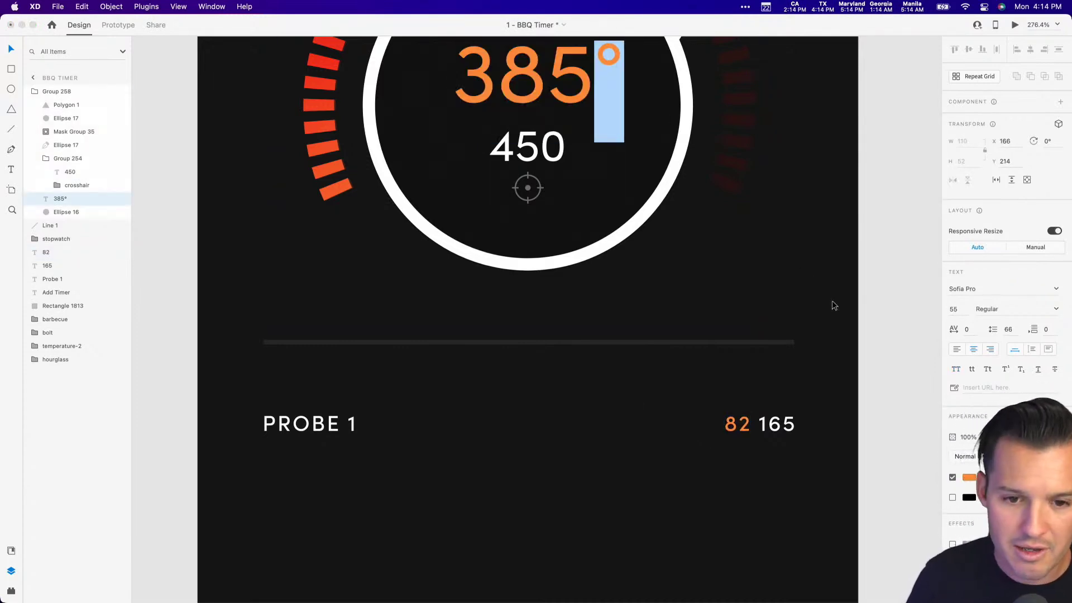
pyautogui.press('Escape')
pyautogui.click(738, 424)
pyautogui.doubleClick(735, 424)
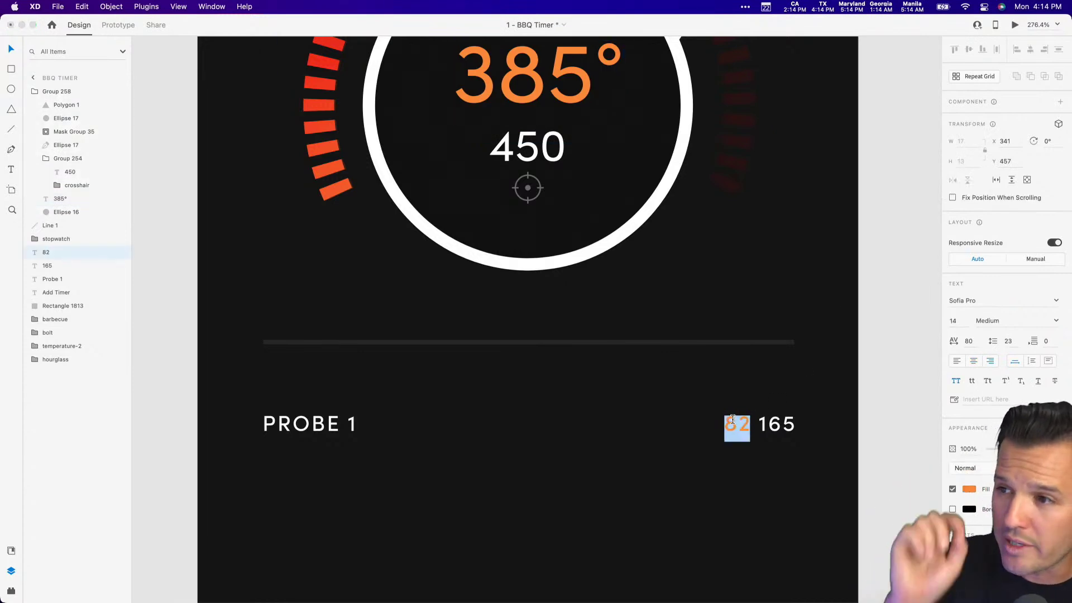
pyautogui.press('Right')
pyautogui.press('super+v')
pyautogui.press('Escape')
pyautogui.scroll(-1, 833, 393)
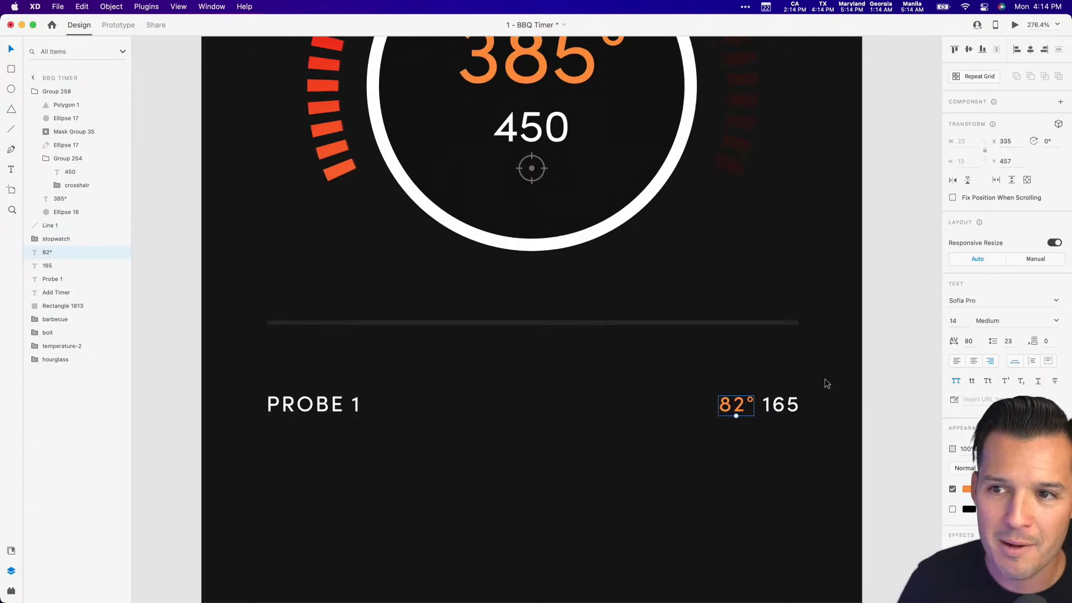
pyautogui.moveTo(742, 410); pyautogui.dragTo(745, 410)
pyautogui.scroll(-2, 670, 435)
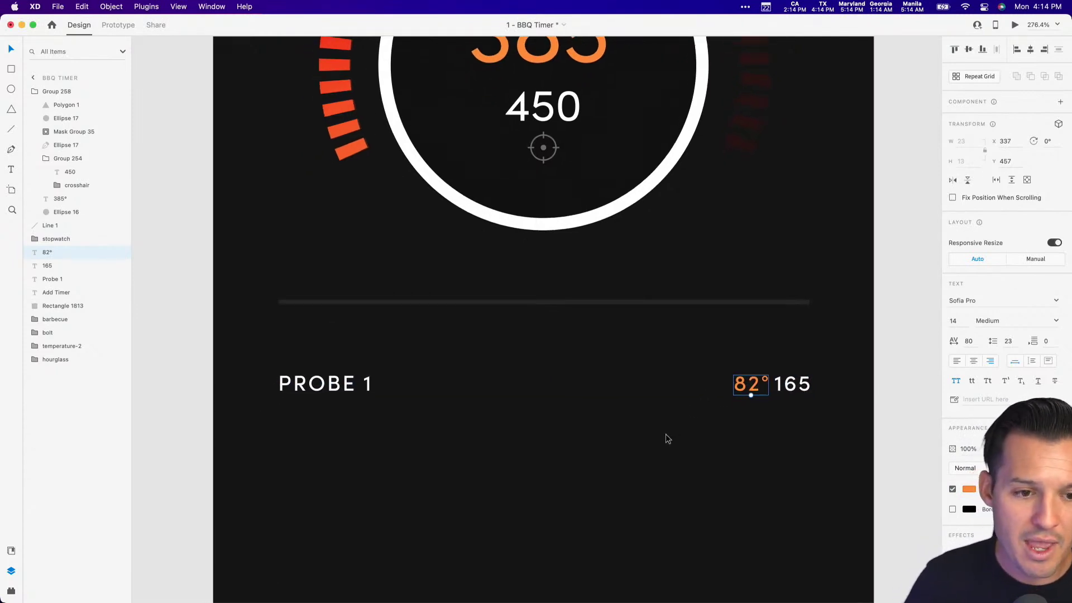
# Draw a thin rectangle about 344 × 6 beneath the Probe 1 row, remove its border, and round its corners to 3.
pyautogui.moveTo(279, 408)
pyautogui.mouseDown()
pyautogui.moveTo(627, 433)
pyautogui.moveTo(823, 419)
pyautogui.moveTo(811, 413)
pyautogui.mouseUp()
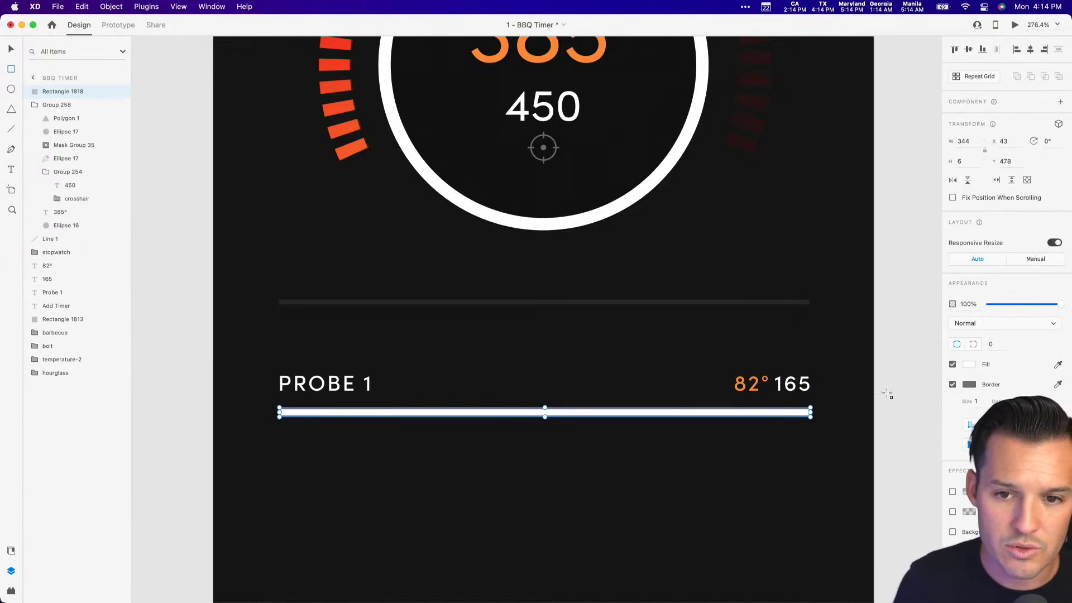
pyautogui.scroll(5, 902, 373)
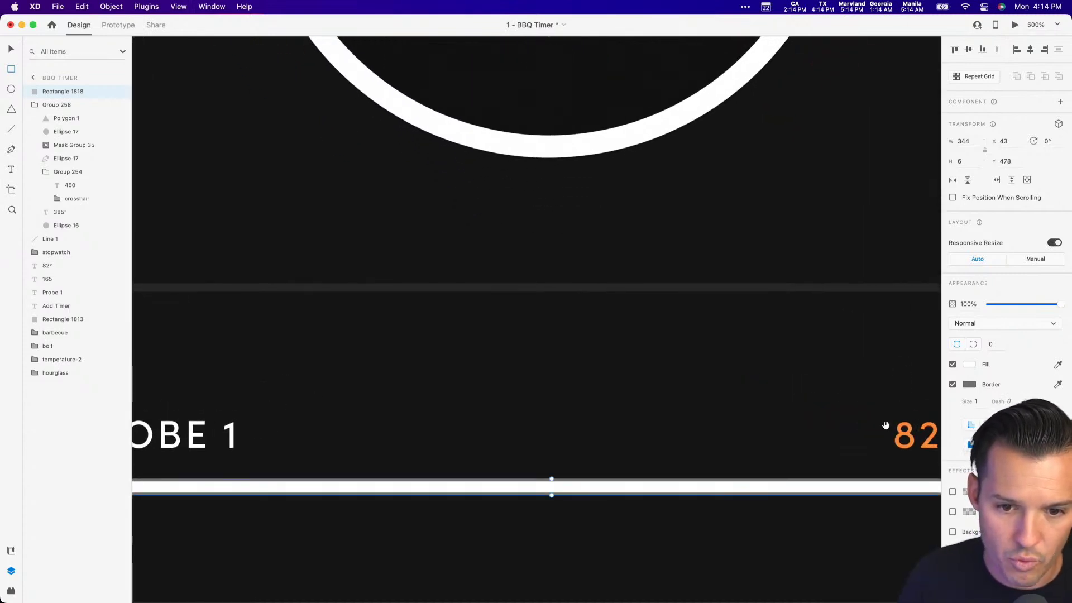
pyautogui.hscroll(5, 756, 287)
pyautogui.click(952, 385)
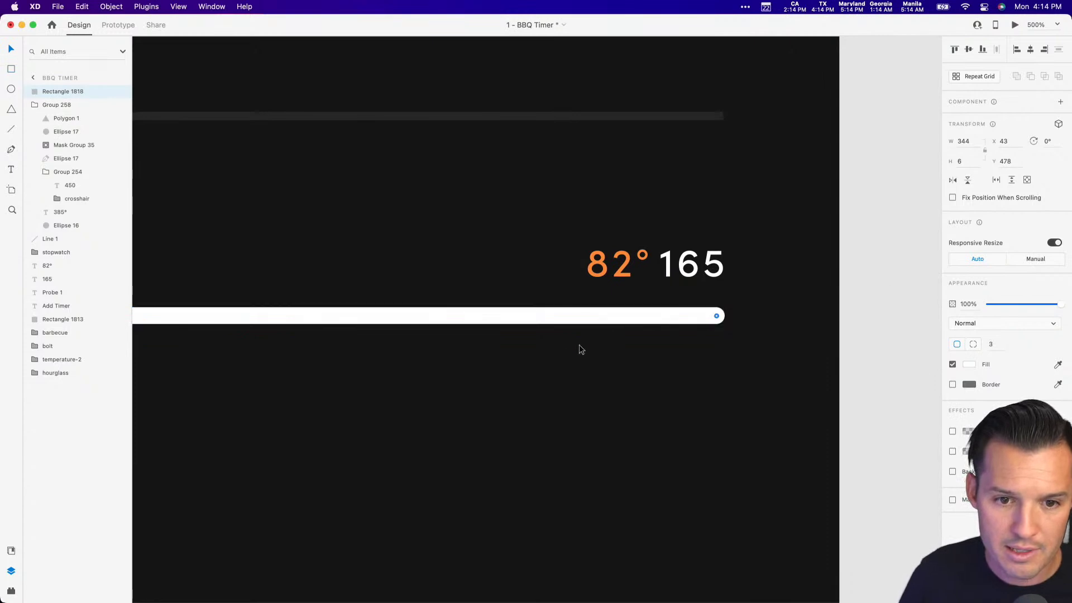
pyautogui.click(662, 383)
pyautogui.press('super+minus')
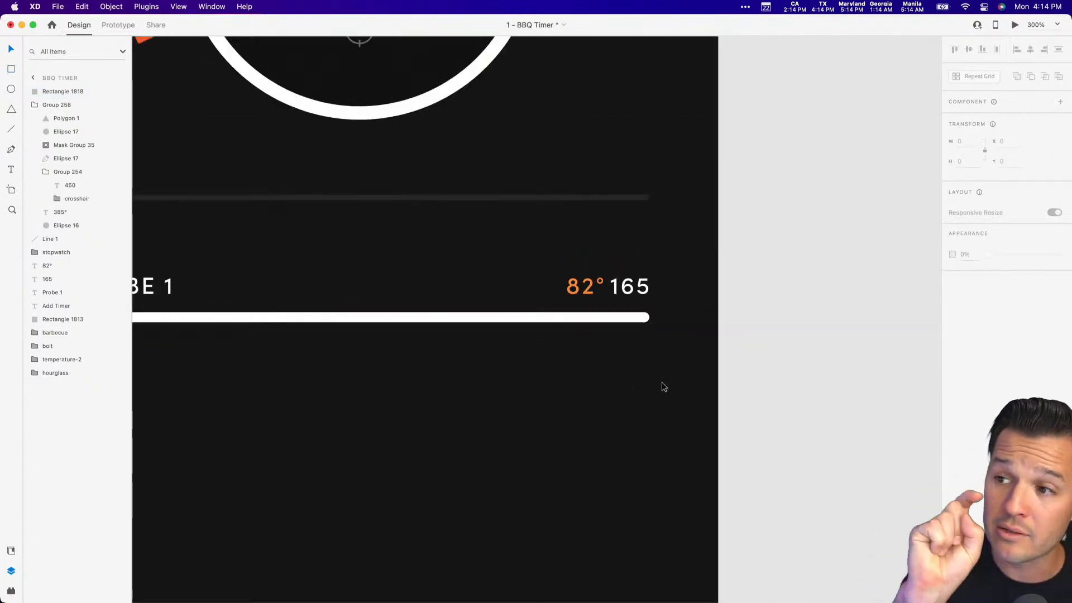
pyautogui.moveTo(663, 385); pyautogui.dragTo(737, 400)
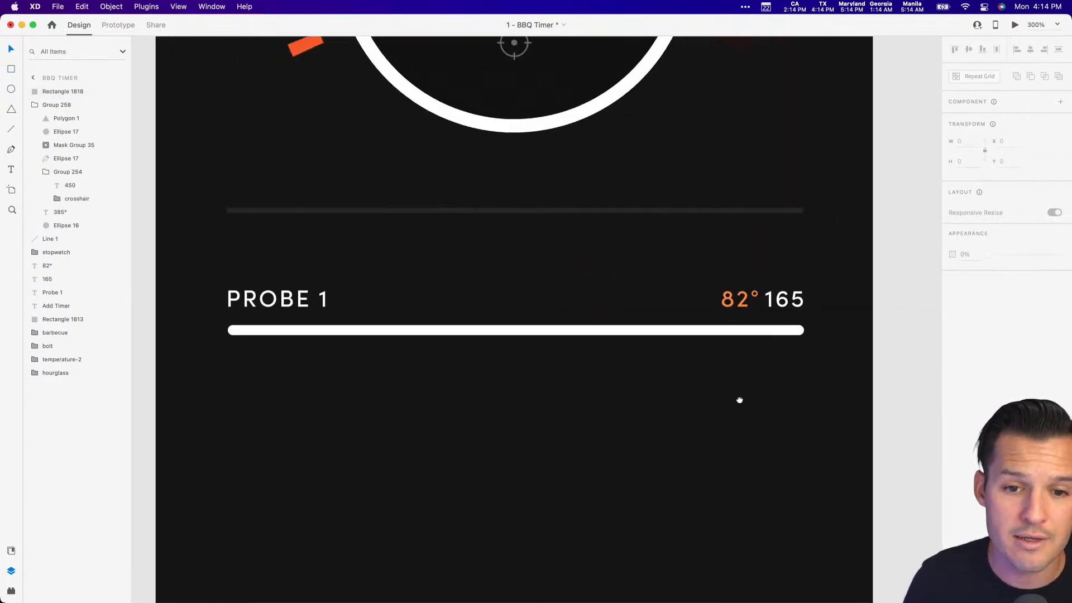
# Give the Probe 1 bar a linear gradient fill and sample the gauge's lowest orange tick as its starting color.
pyautogui.click(722, 329)
pyautogui.click(969, 364)
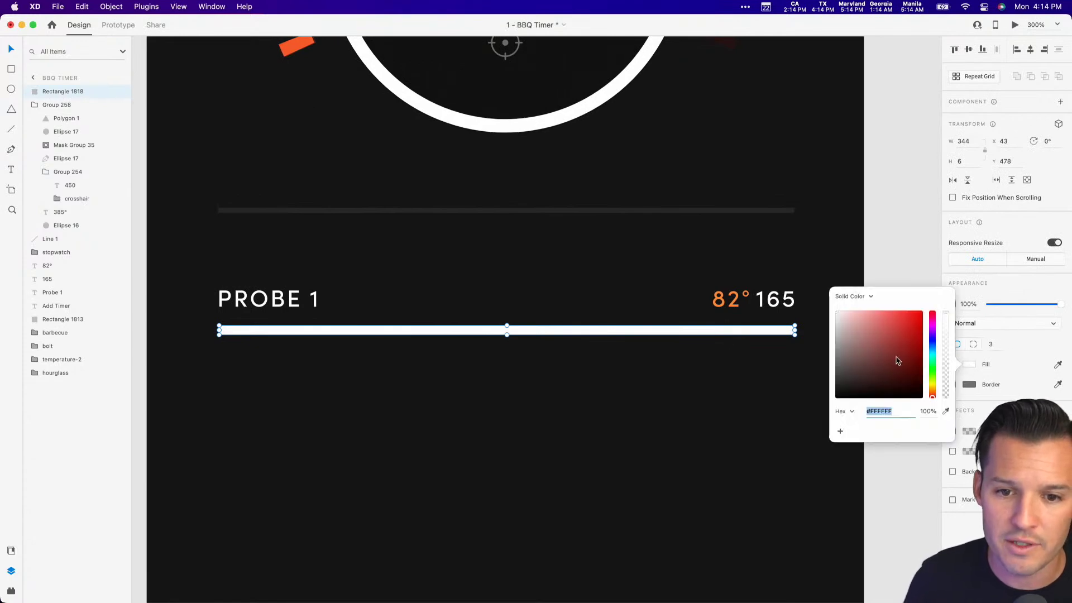
pyautogui.click(866, 300)
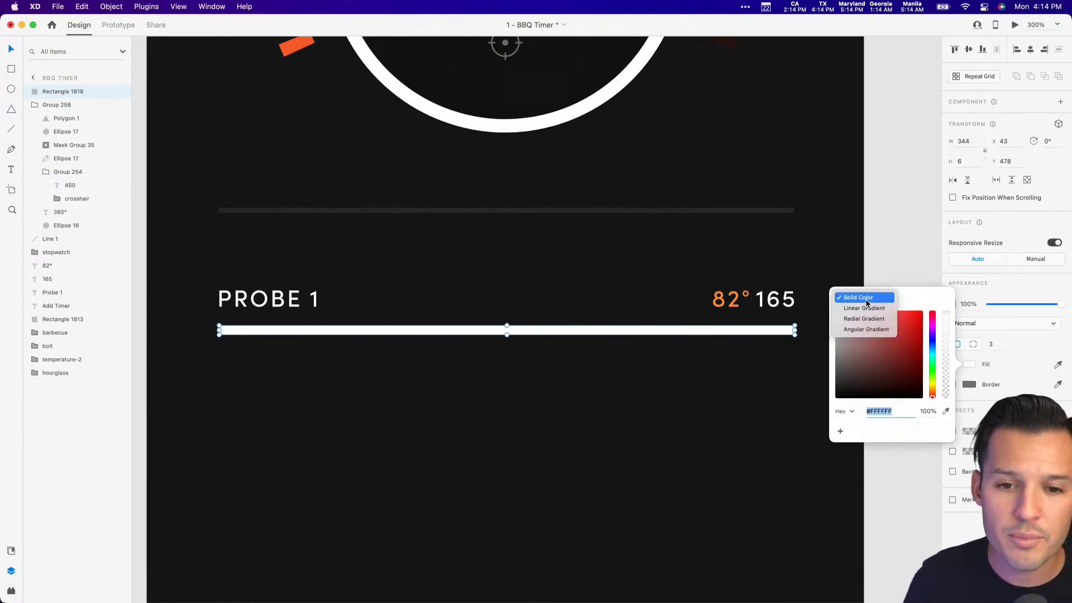
pyautogui.click(869, 313)
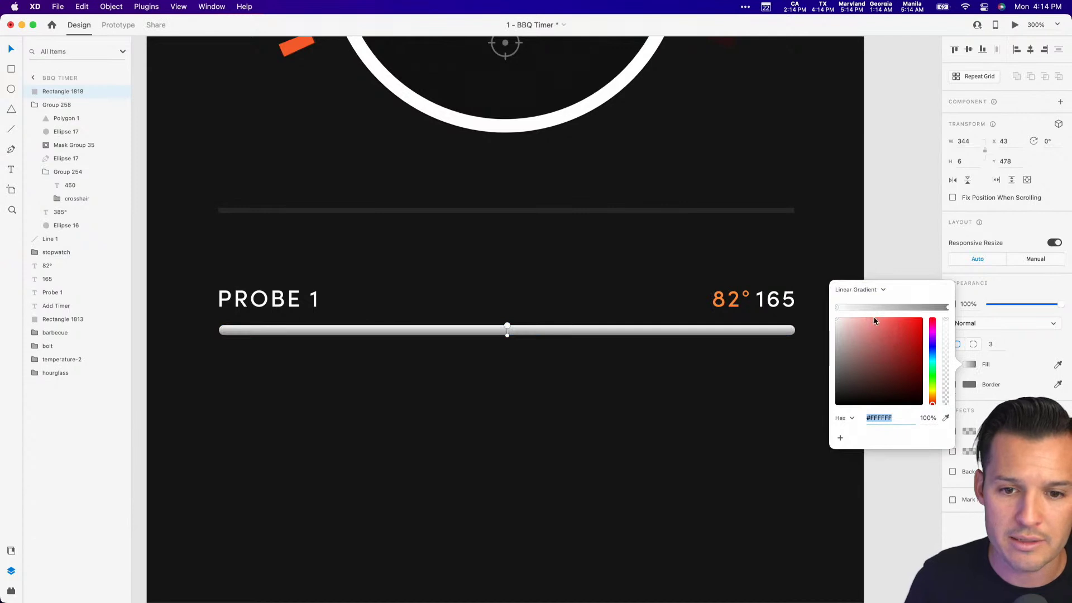
pyautogui.click(946, 418)
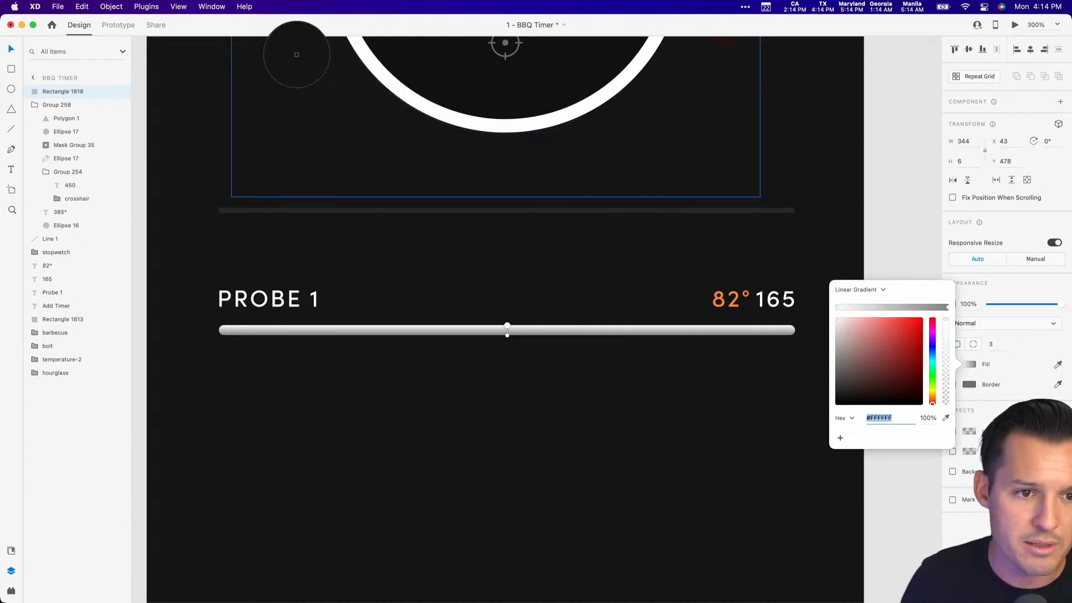
pyautogui.click(296, 48)
pyautogui.scroll(5, 515, 174)
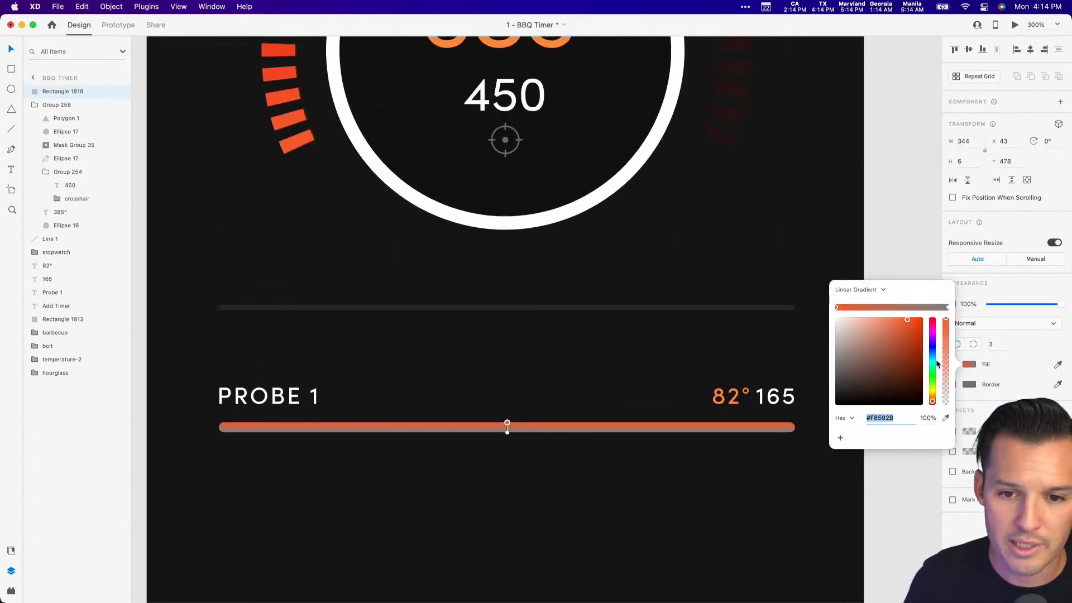
# Set the gradient's end color to dark red #931012 by sampling a tick near the dial's pointer.
pyautogui.click(947, 307)
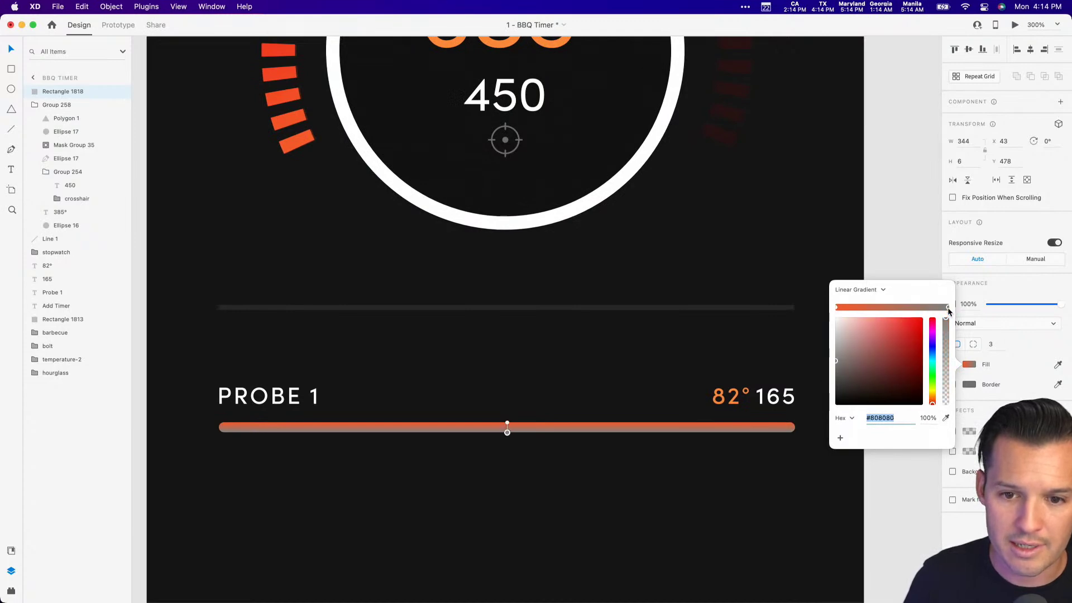
pyautogui.click(946, 417)
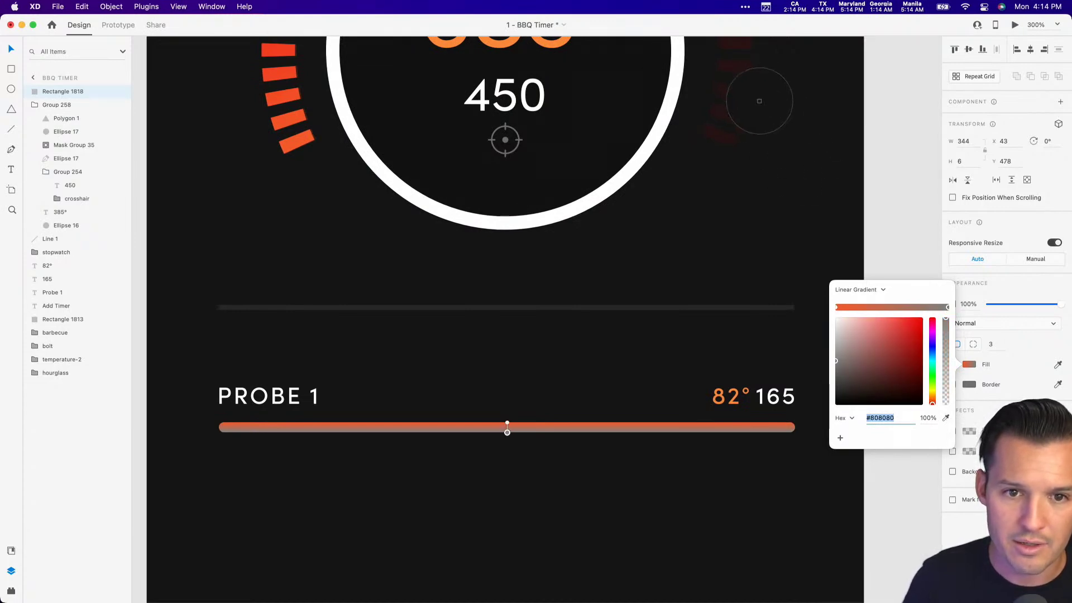
pyautogui.scroll(8, 787, 196)
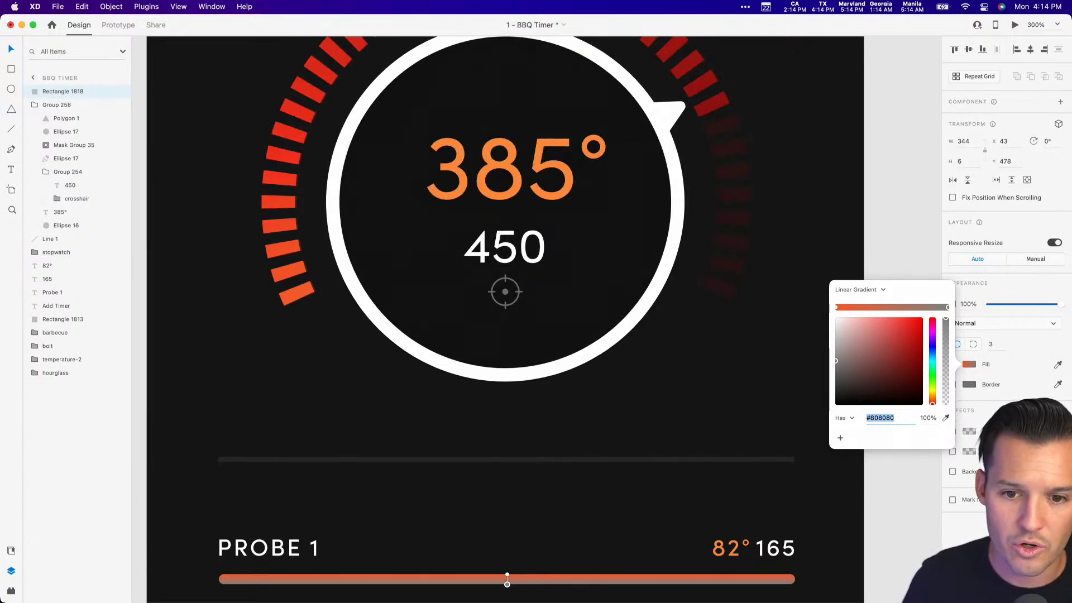
pyautogui.click(706, 102)
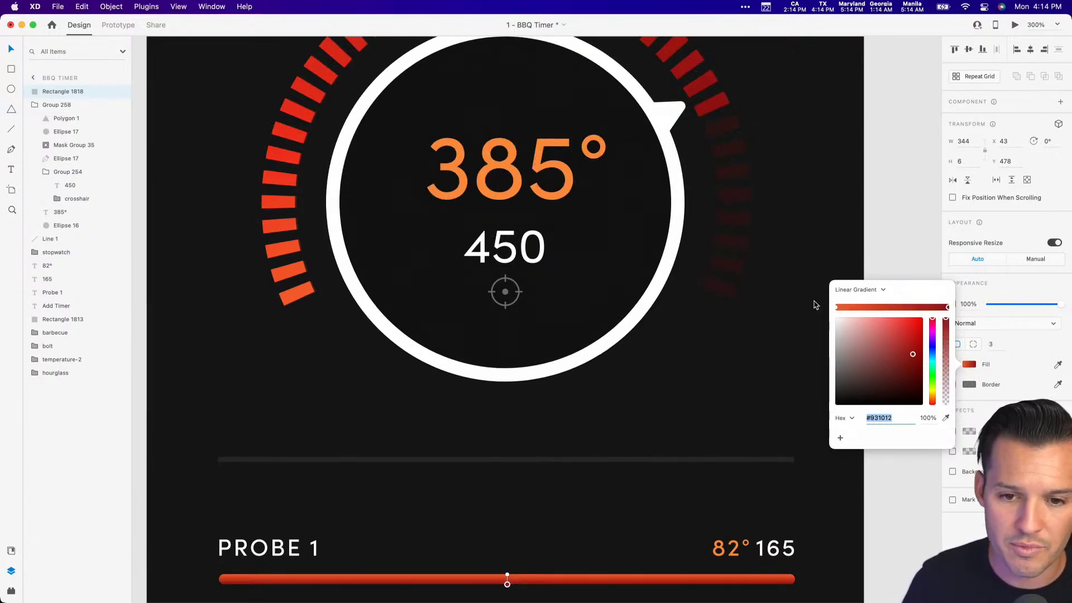
pyautogui.scroll(-10, 540, 536)
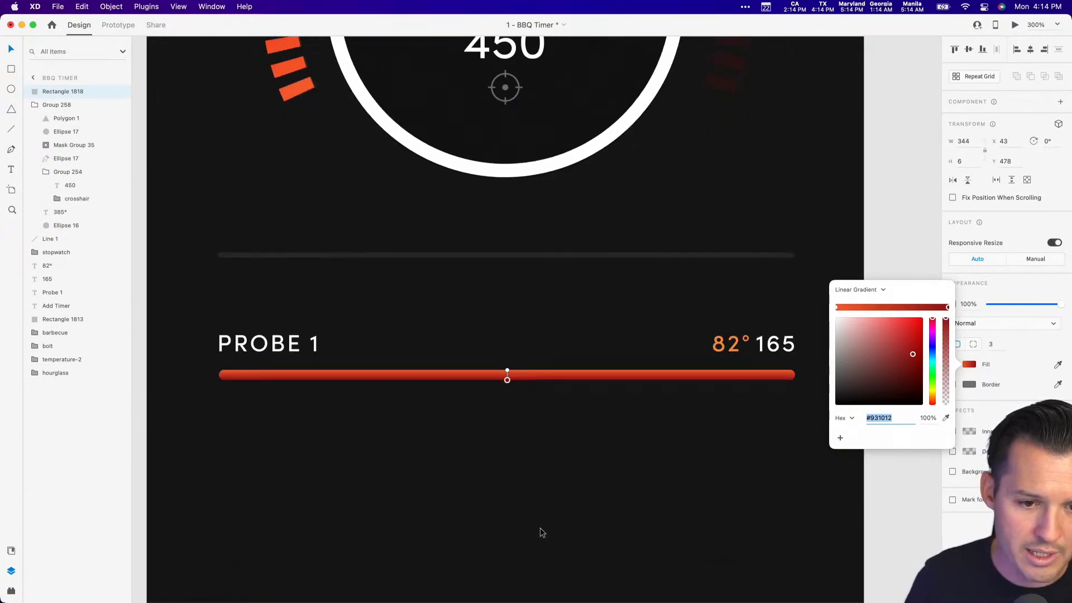
# Turn the bar's gradient horizontal so it runs from the left end to the right end of the bar.
pyautogui.moveTo(507, 370); pyautogui.dragTo(222, 375)
pyautogui.moveTo(507, 380); pyautogui.dragTo(792, 376)
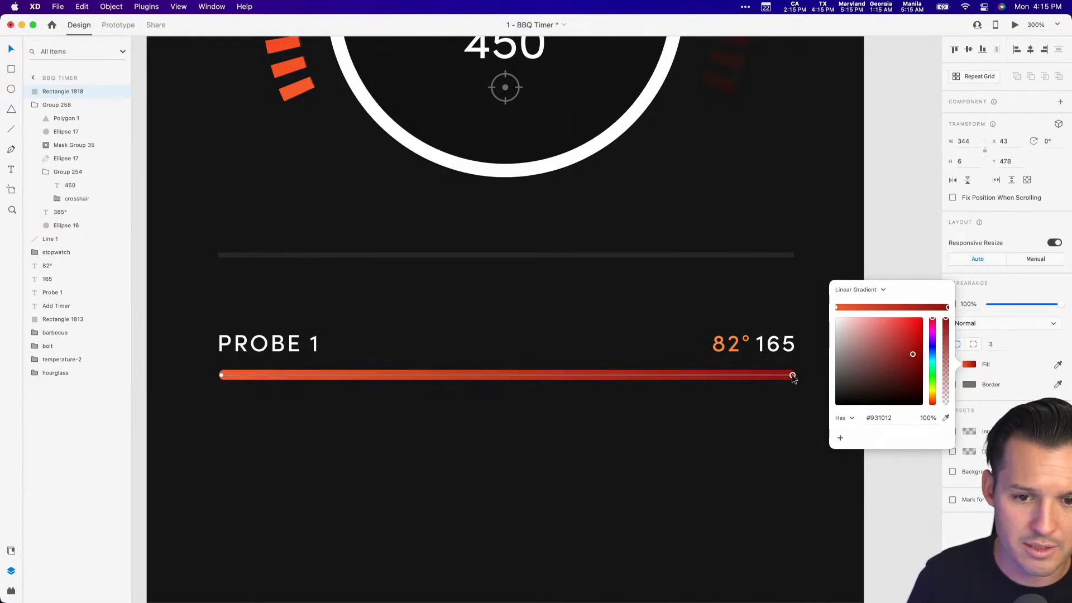
pyautogui.click(786, 404)
# Duplicate the gradient bar and shorten the copy from its right end to a little over half the length.
pyautogui.scroll(-5, 747, 421)
pyautogui.hscroll(-3, 747, 421)
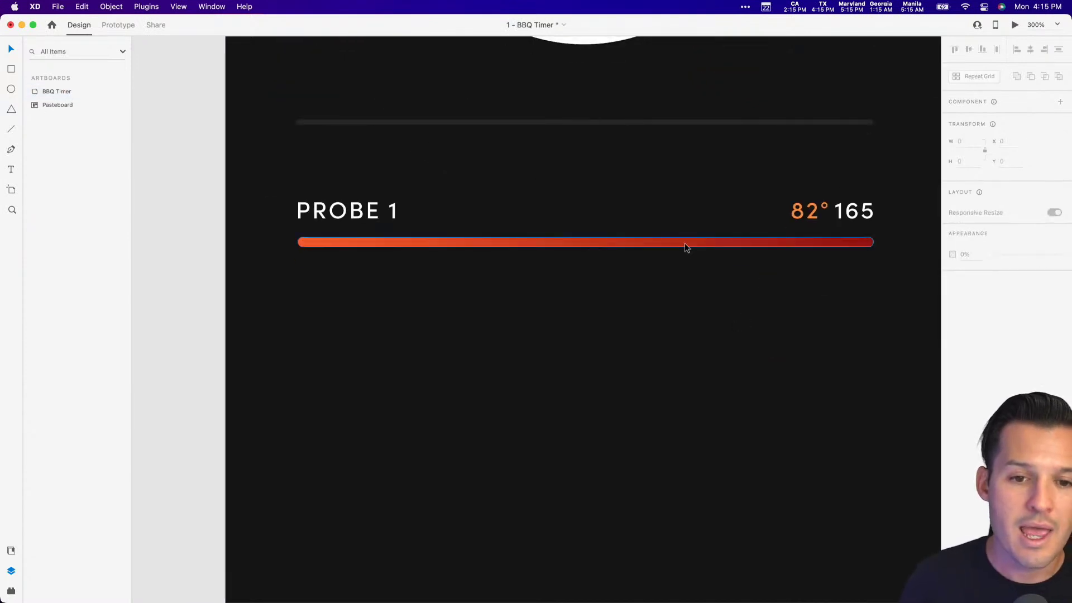
pyautogui.click(686, 244)
pyautogui.press('super+d')
pyautogui.moveTo(873, 242); pyautogui.dragTo(624, 242)
# Lower the opacity of the full-length bar behind the shortened copy to about 16%.
pyautogui.click(703, 246)
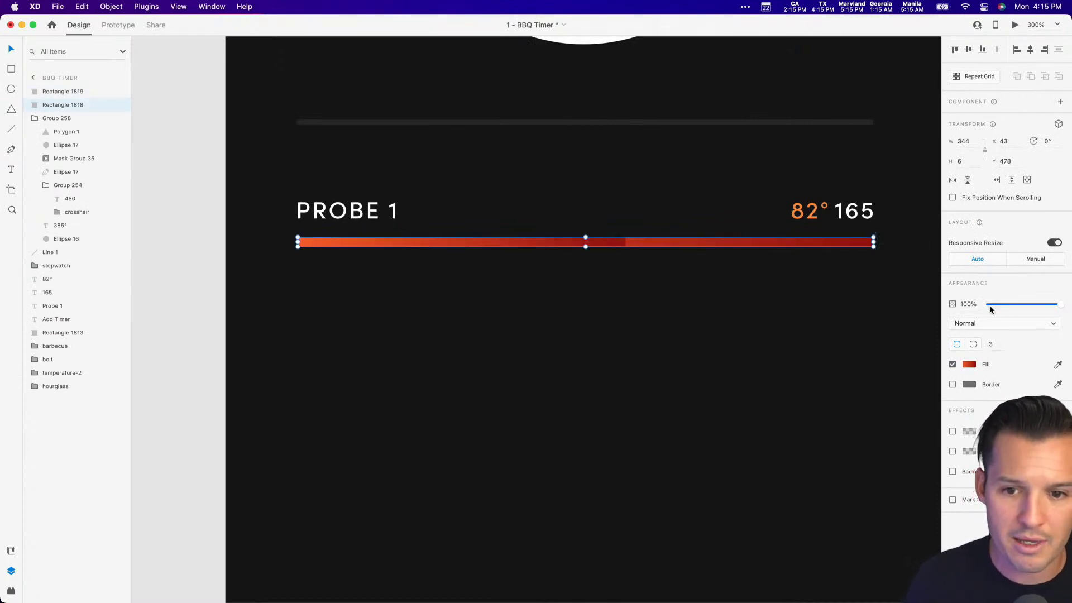
pyautogui.moveTo(986, 305); pyautogui.dragTo(1005, 305)
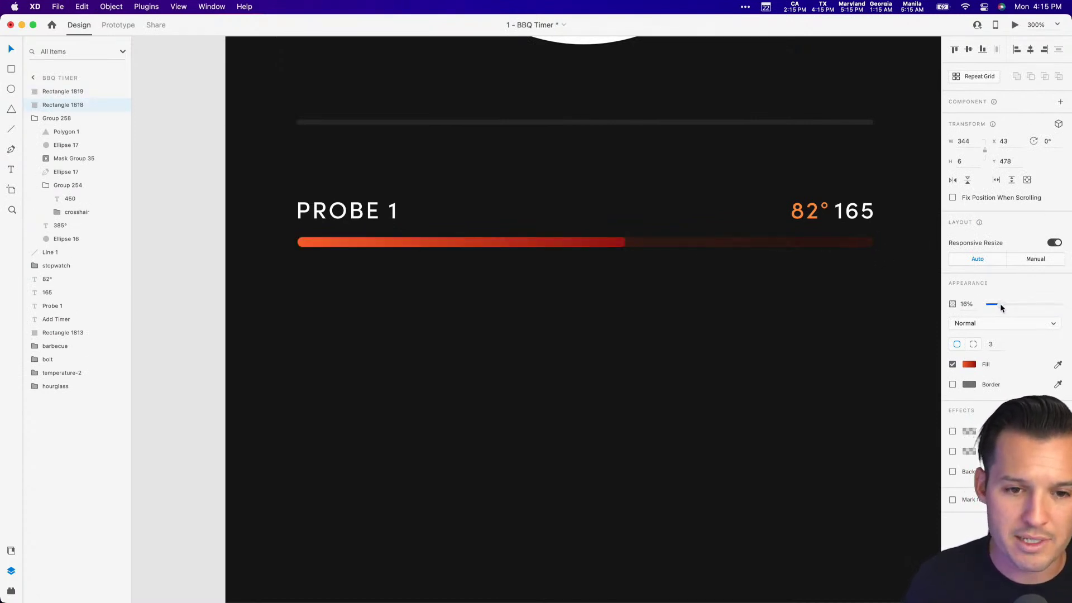
pyautogui.click(665, 297)
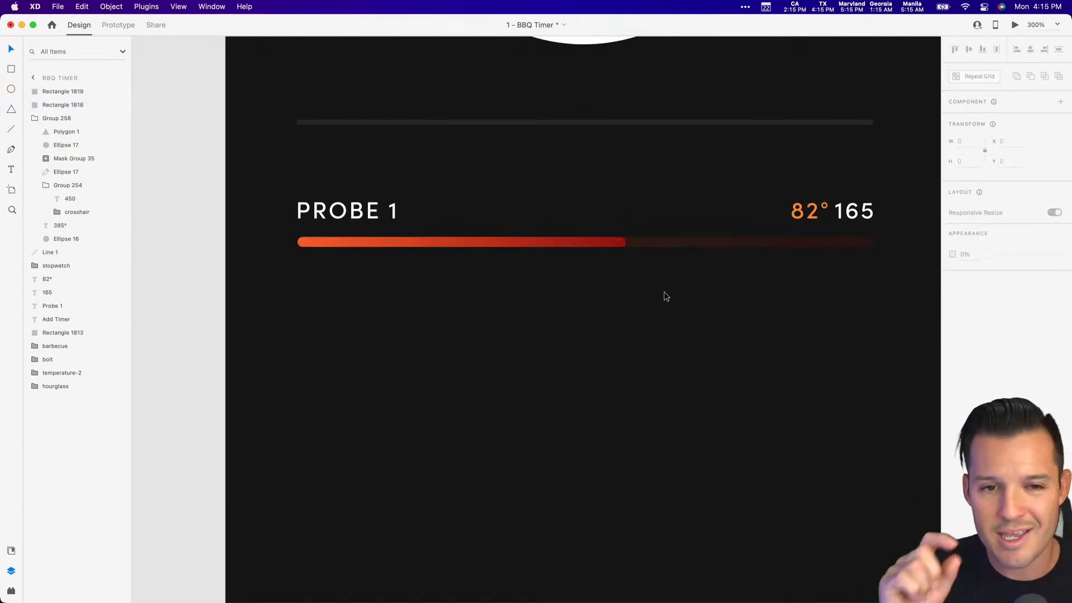
# Draw a white ellipse at the end of the shortened bar and size it to a 16 × 16 circle.
pyautogui.moveTo(606, 223)
pyautogui.mouseDown()
pyautogui.moveTo(640, 255)
pyautogui.moveTo(640, 225)
pyautogui.mouseUp()
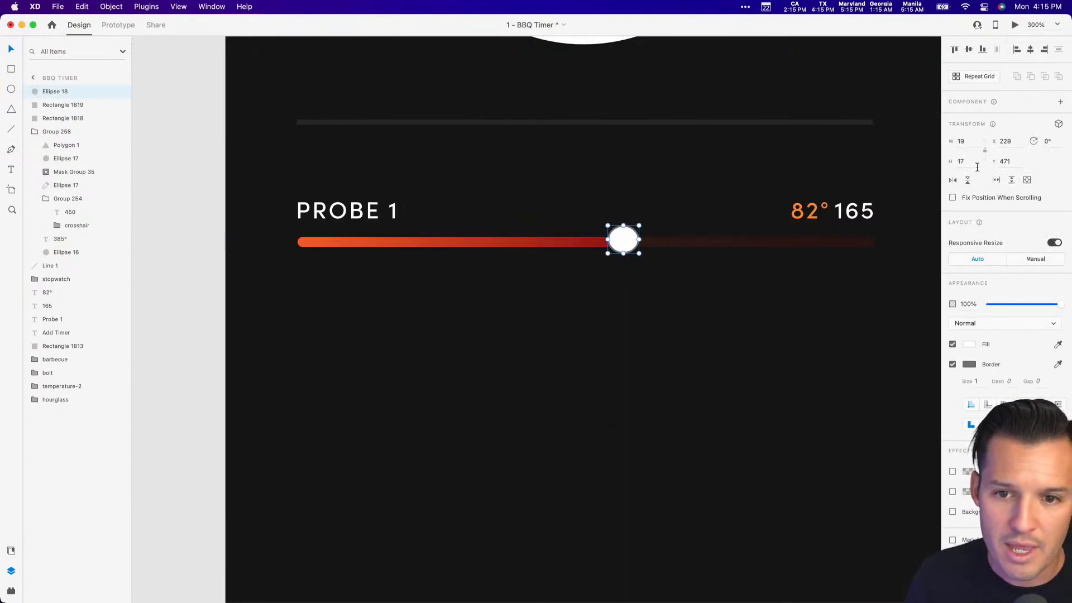
pyautogui.write('15')
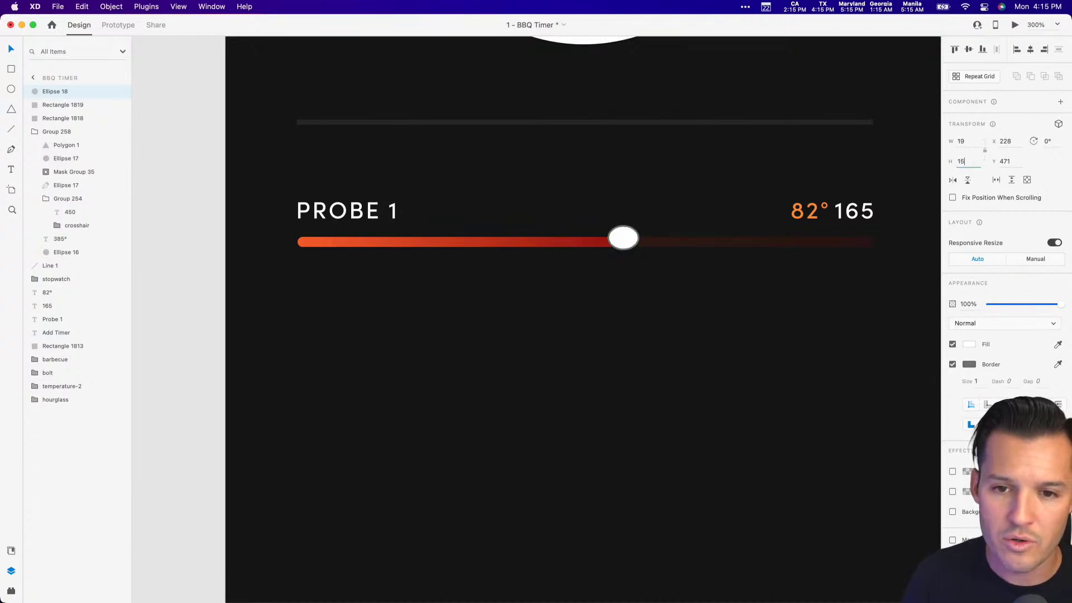
pyautogui.press('Up')
pyautogui.click(975, 147)
pyautogui.write('16')
pyautogui.press('Return')
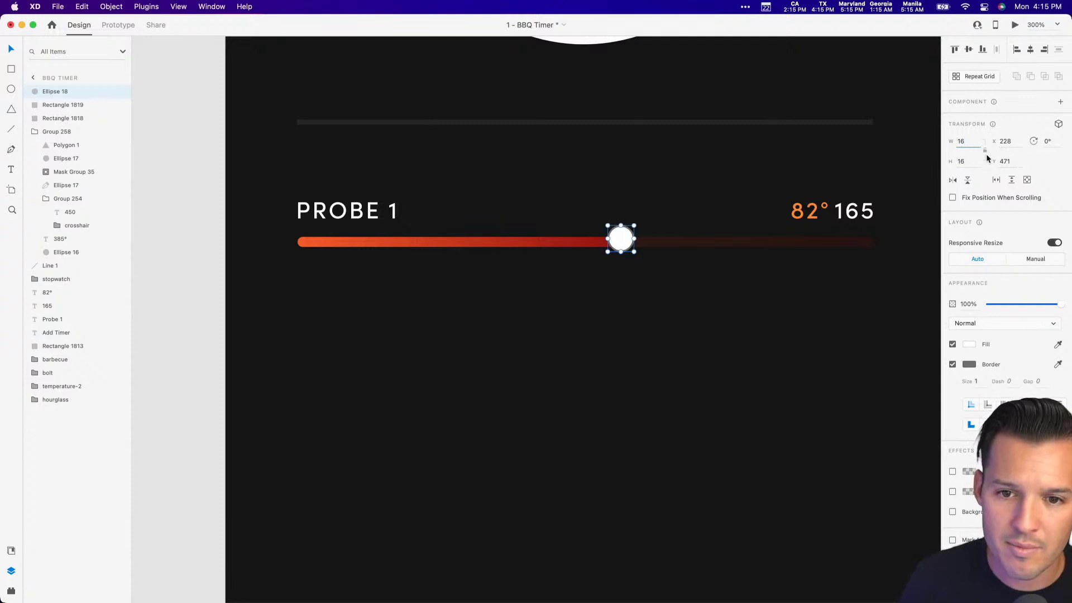
# Remove the circle's border and center it on the end of the bright bar as a slider knob.
pyautogui.click(953, 366)
pyautogui.click(627, 304)
pyautogui.moveTo(620, 236); pyautogui.dragTo(622, 245)
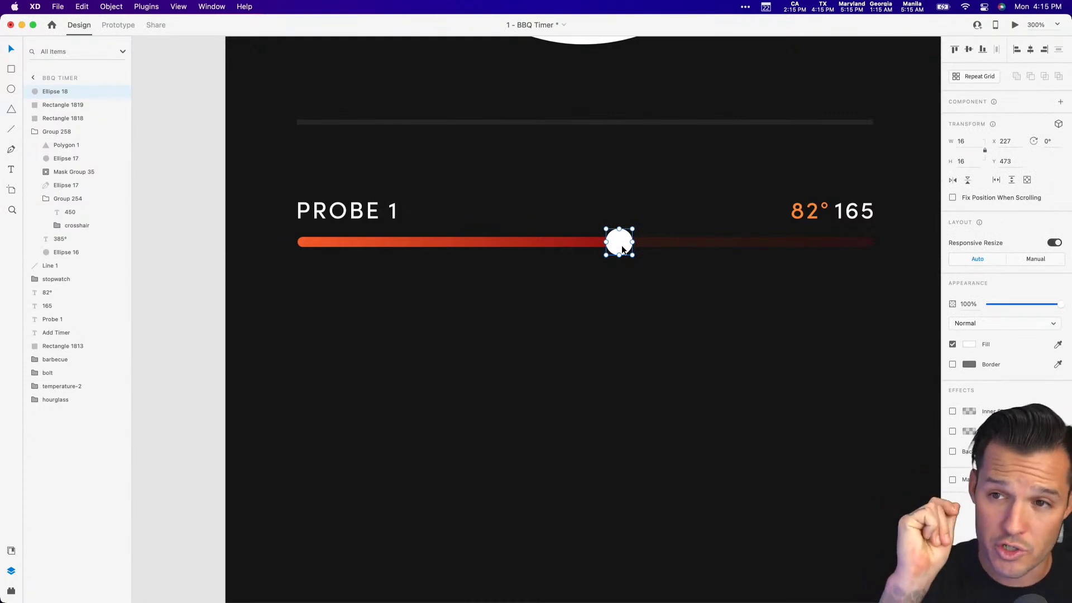
pyautogui.click(677, 290)
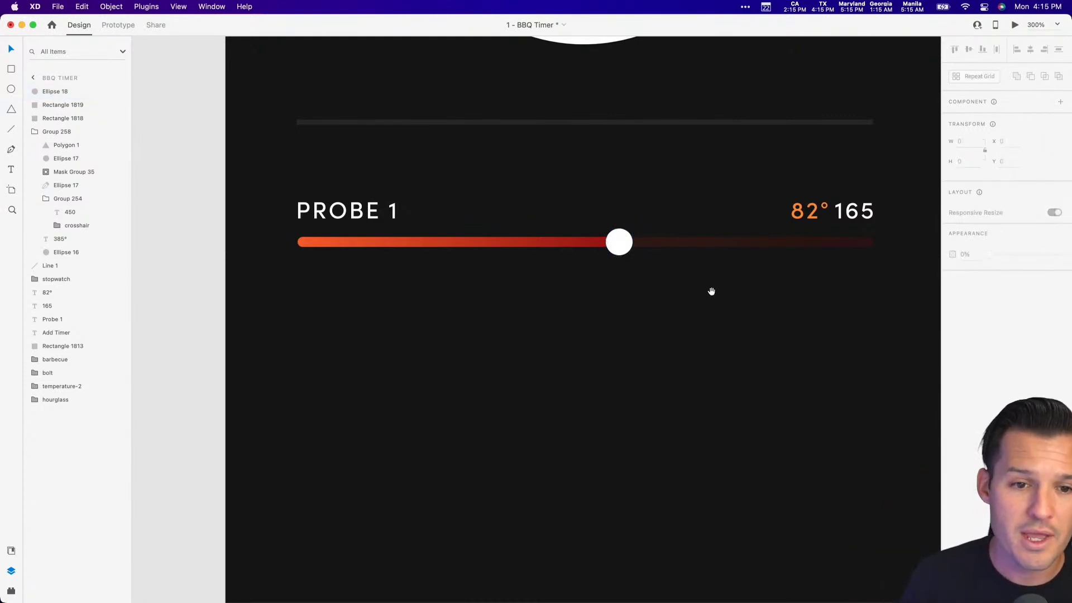
# Group the Probe 1 label, temperatures, bars and knob, and place a copy of the group directly below.
pyautogui.moveTo(716, 294); pyautogui.dragTo(673, 290)
pyautogui.moveTo(844, 280); pyautogui.dragTo(247, 190)
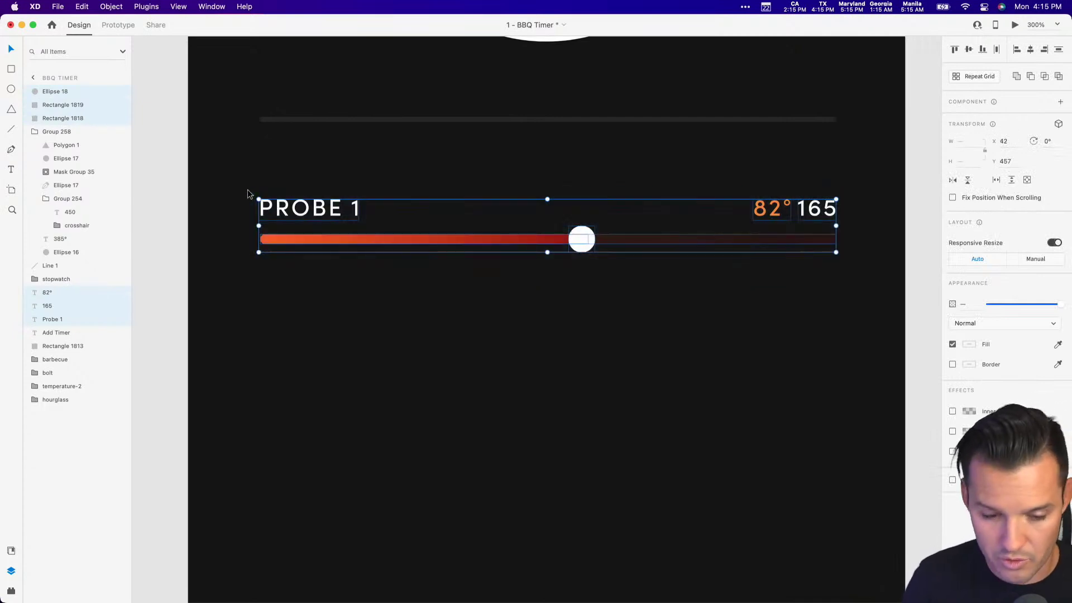
pyautogui.press('super+g')
pyautogui.moveTo(339, 215); pyautogui.dragTo(340, 333)
pyautogui.click(361, 418)
# Change the label of the copied row to Probe 2.
pyautogui.doubleClick(354, 328)
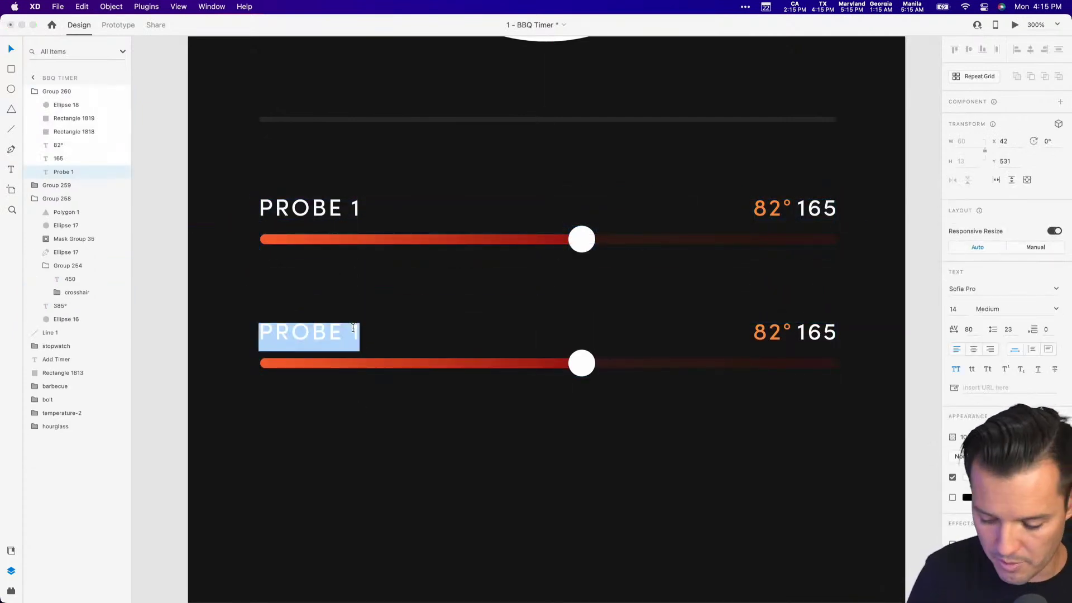
pyautogui.press('Right')
pyautogui.press('BackSpace')
pyautogui.write('2')
pyautogui.press('Escape')
# Move the Probe 2 knob further left along its track and shorten the bright bar to end beneath it.
pyautogui.click(584, 364)
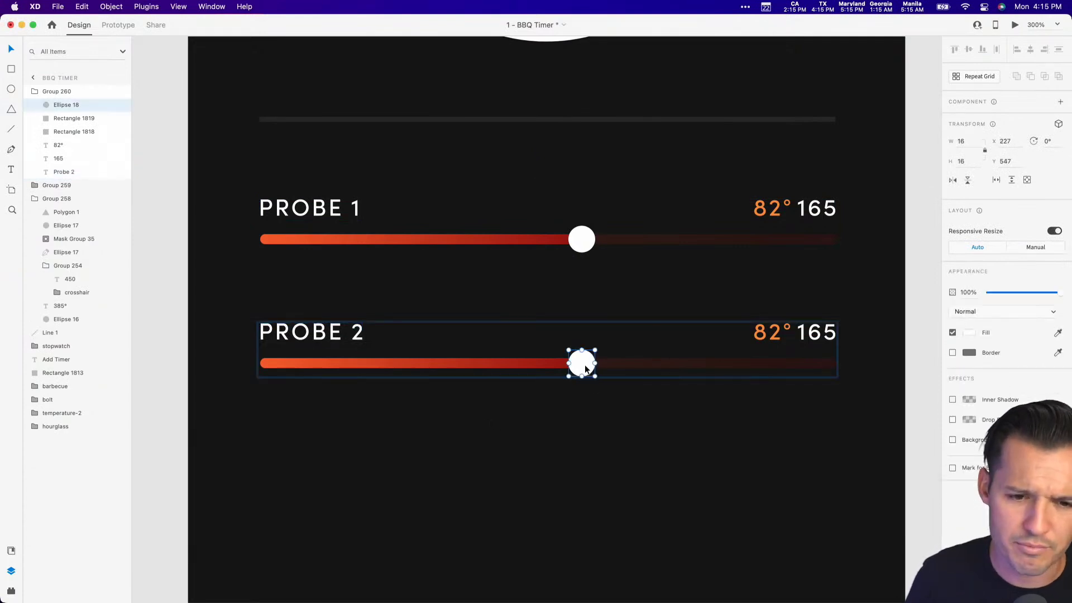
pyautogui.moveTo(582, 373); pyautogui.dragTo(472, 369)
pyautogui.click(572, 364)
pyautogui.moveTo(586, 364); pyautogui.dragTo(488, 364)
pyautogui.click(462, 436)
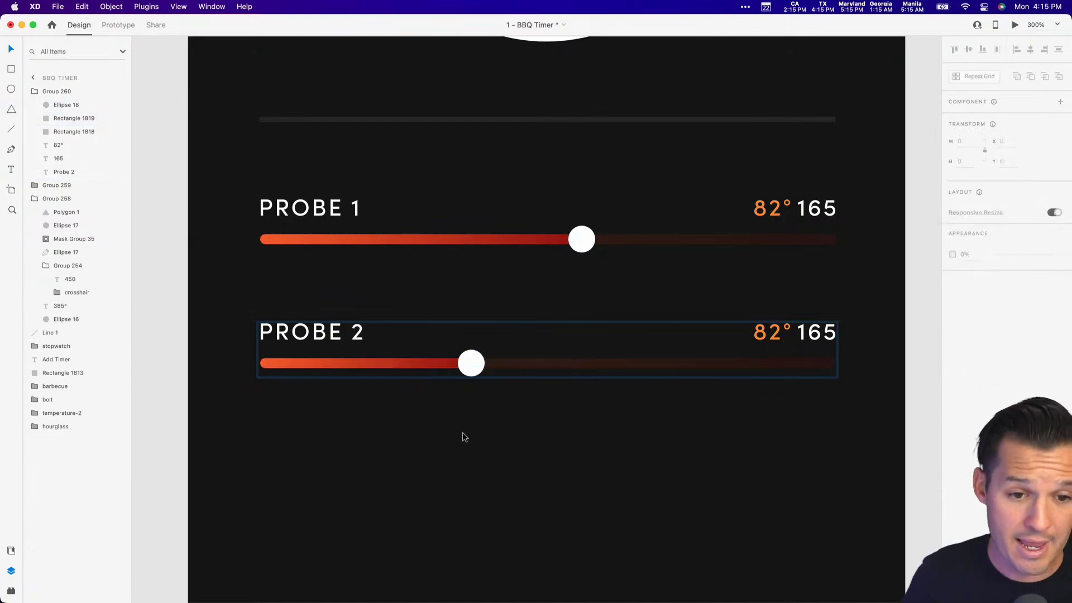
pyautogui.press('super+minus')
pyautogui.scroll(-2, 447, 400)
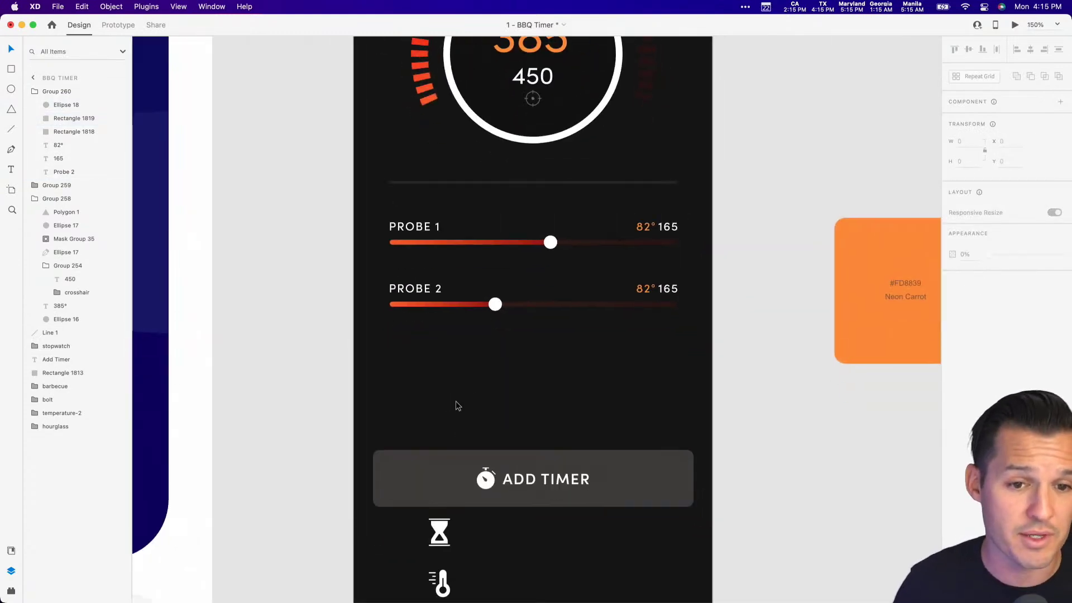
pyautogui.moveTo(742, 179)
pyautogui.mouseDown()
pyautogui.moveTo(743, 372)
pyautogui.moveTo(727, 168)
pyautogui.mouseUp()
pyautogui.moveTo(761, 286); pyautogui.dragTo(750, 242)
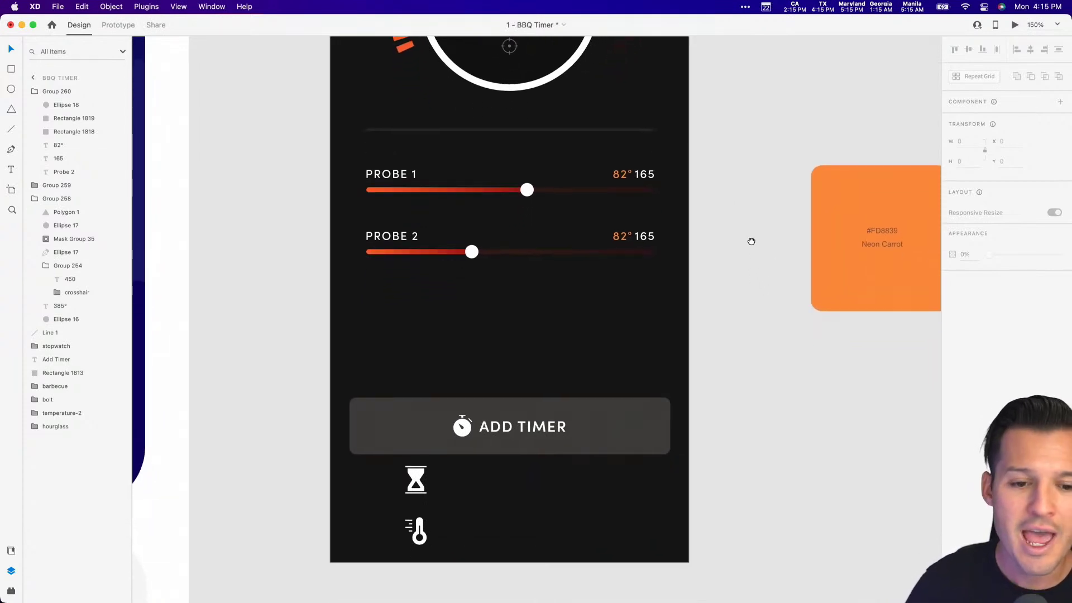
# Delete the hourglass and thermometer icons below the Add Timer button.
pyautogui.click(641, 431)
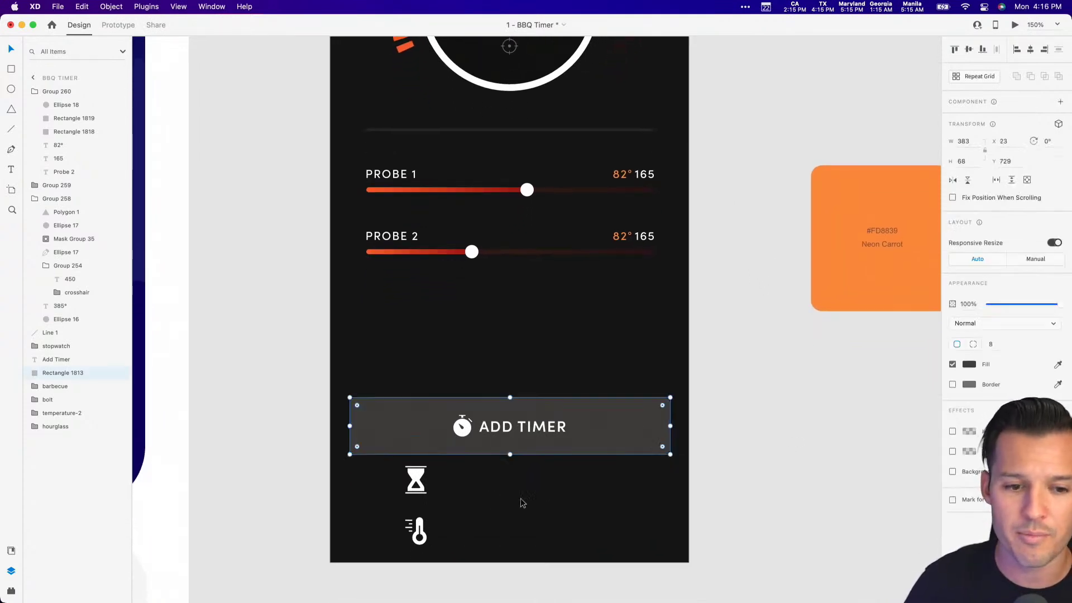
pyautogui.moveTo(469, 475); pyautogui.dragTo(391, 546)
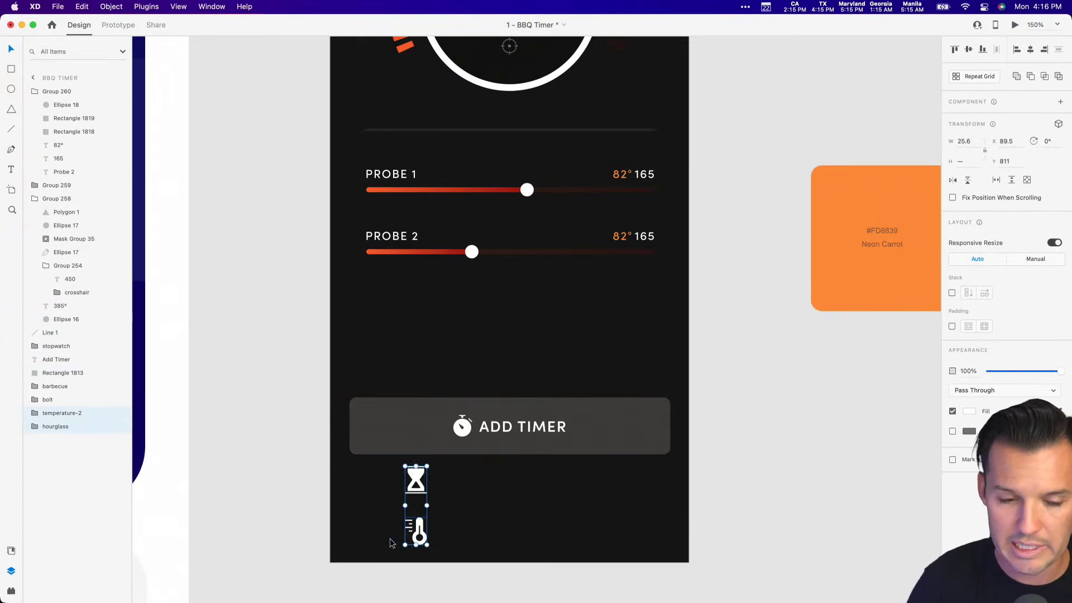
pyautogui.press('Delete')
pyautogui.scroll(2, 392, 543)
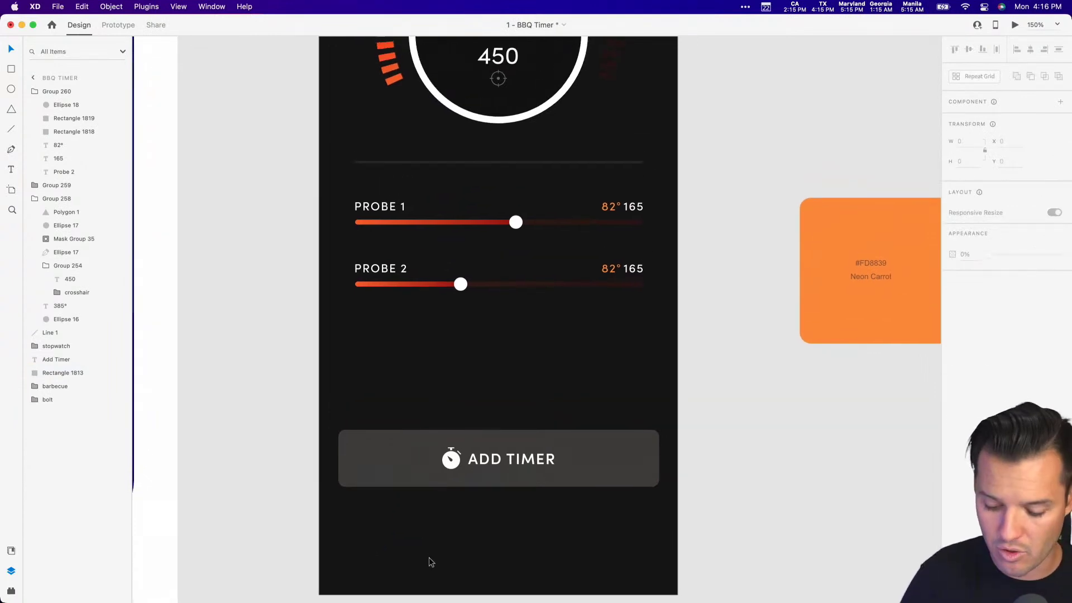
# Group the Add Timer button's background, stopwatch icon and label, and move the group down near the artboard's bottom edge.
pyautogui.press('super+minus')
pyautogui.moveTo(653, 427); pyautogui.dragTo(601, 507)
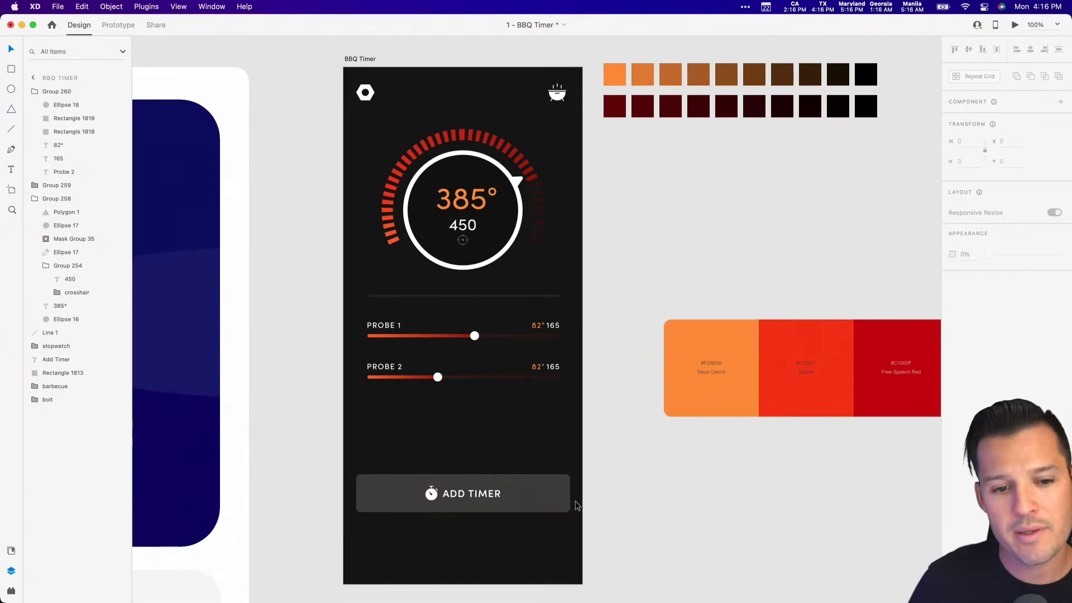
pyautogui.click(527, 497)
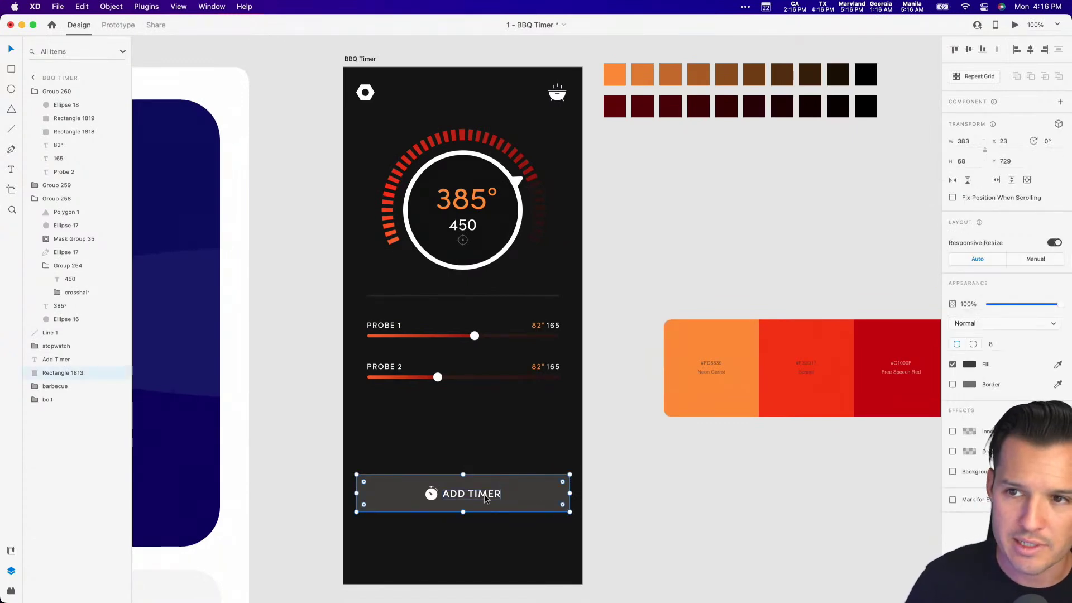
pyautogui.click(531, 467)
pyautogui.moveTo(552, 445); pyautogui.dragTo(400, 521)
pyautogui.press('super+g')
pyautogui.moveTo(534, 499); pyautogui.dragTo(534, 552)
# Place two copies of the Probe 2 row below it, keeping the same vertical spacing between rows.
pyautogui.press('z')
pyautogui.moveTo(666, 565); pyautogui.dragTo(304, 292)
pyautogui.press('Escape')
pyautogui.click(396, 211)
pyautogui.moveTo(396, 216); pyautogui.dragTo(402, 282)
pyautogui.click(400, 223)
pyautogui.moveTo(400, 228); pyautogui.dragTo(401, 362)
# Change the labels of the two copied rows to Probe 3 and Probe 4.
pyautogui.doubleClick(400, 281)
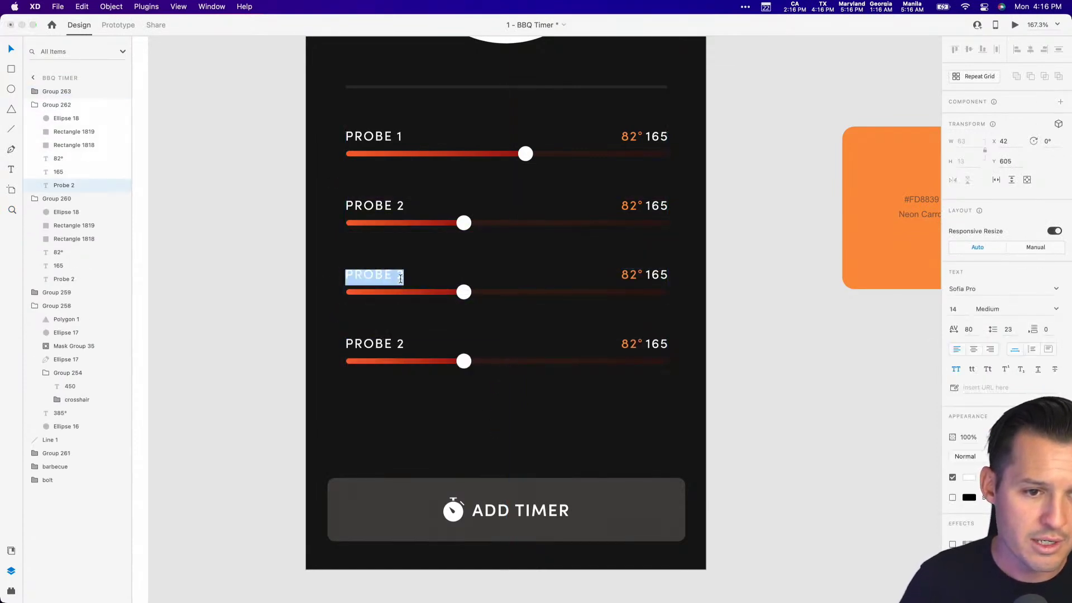
pyautogui.press('Right')
pyautogui.press('BackSpace')
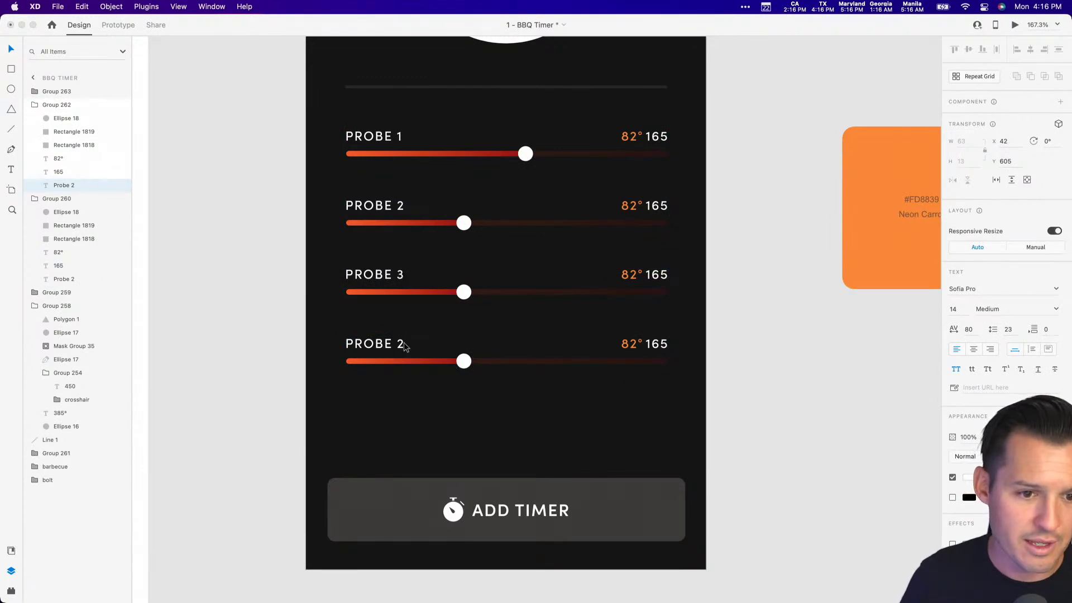
pyautogui.doubleClick(403, 345)
pyautogui.doubleClick(402, 345)
pyautogui.press('Right')
pyautogui.press('BackSpace')
pyautogui.write('4')
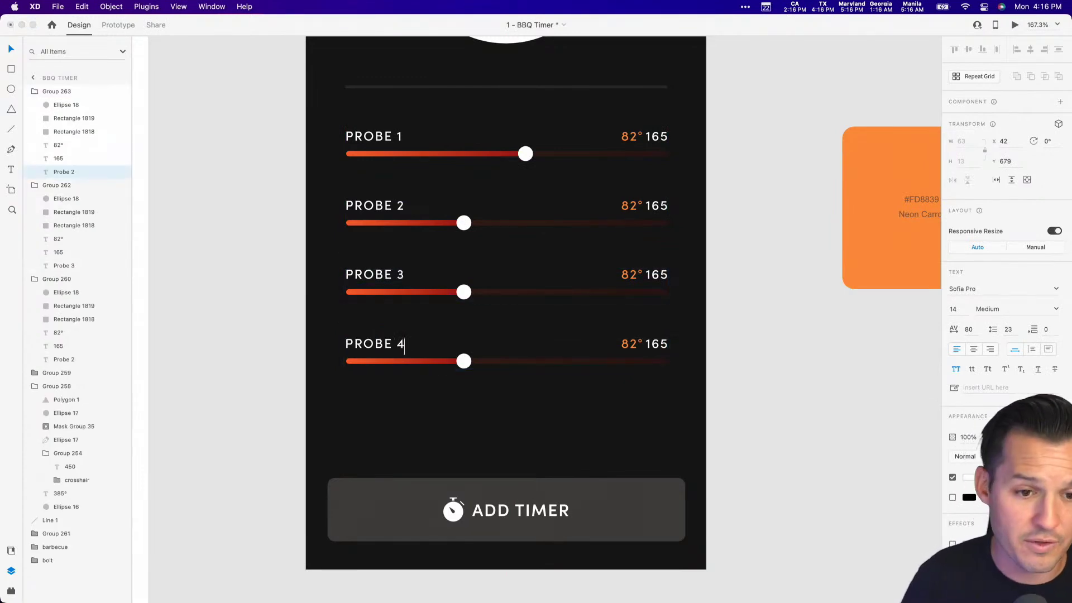
pyautogui.press('Escape')
# Move the Probe 4 knob far right along its track and the Probe 3 knob slightly right.
pyautogui.doubleClick(463, 362)
pyautogui.moveTo(464, 362); pyautogui.dragTo(601, 361)
pyautogui.doubleClick(463, 292)
pyautogui.moveTo(463, 292); pyautogui.dragTo(510, 292)
# Extend the bright bars of Probe 4 and Probe 3 to end beneath their knobs, about 272 and 182 wide.
pyautogui.doubleClick(461, 362)
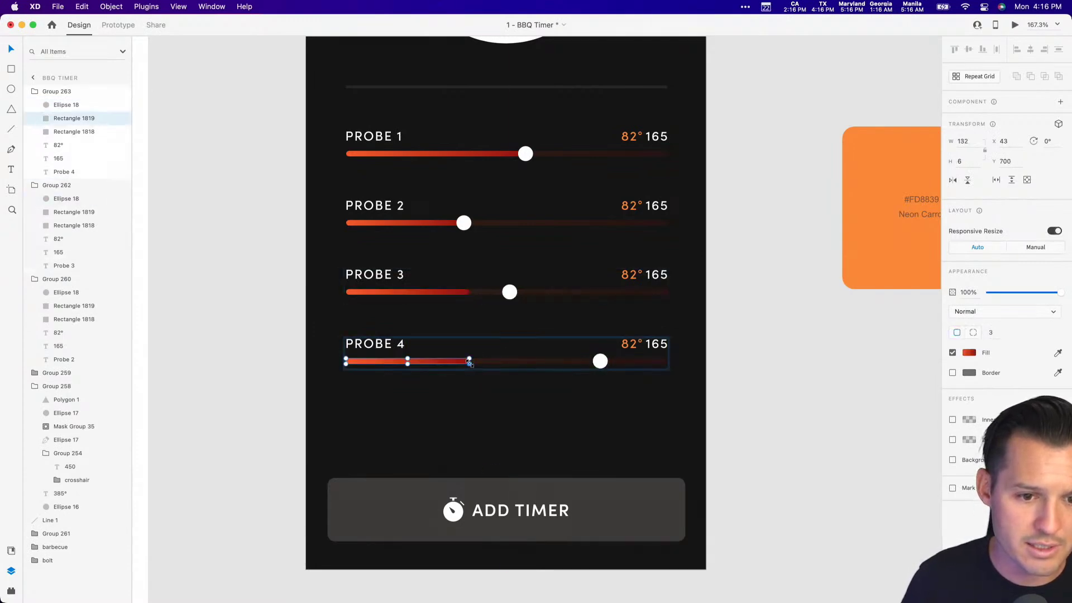
pyautogui.moveTo(469, 361); pyautogui.dragTo(470, 366)
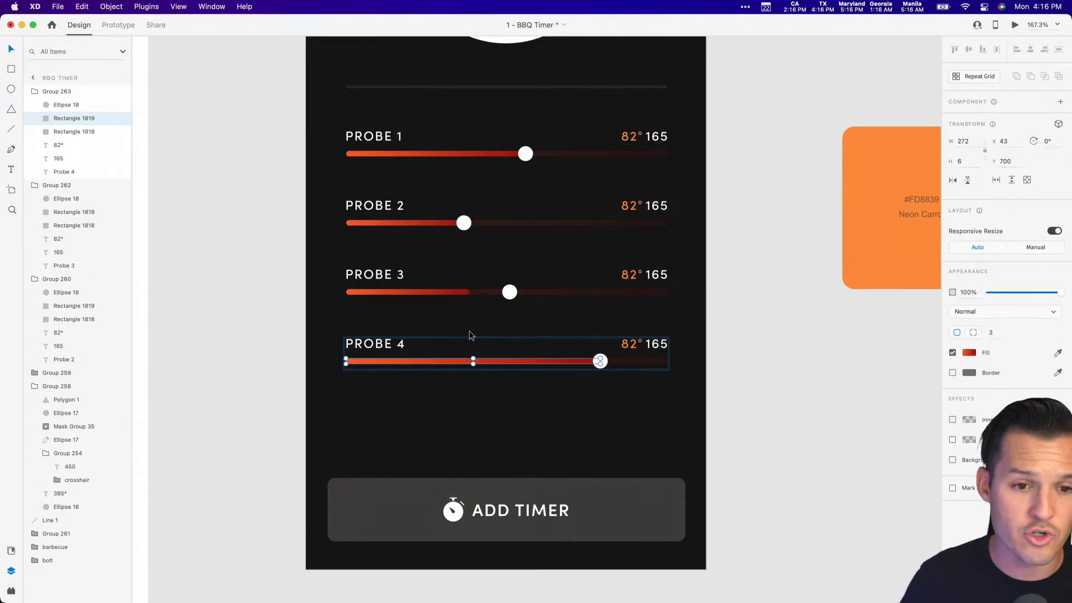
pyautogui.click(457, 292)
pyautogui.moveTo(469, 292); pyautogui.dragTo(478, 292)
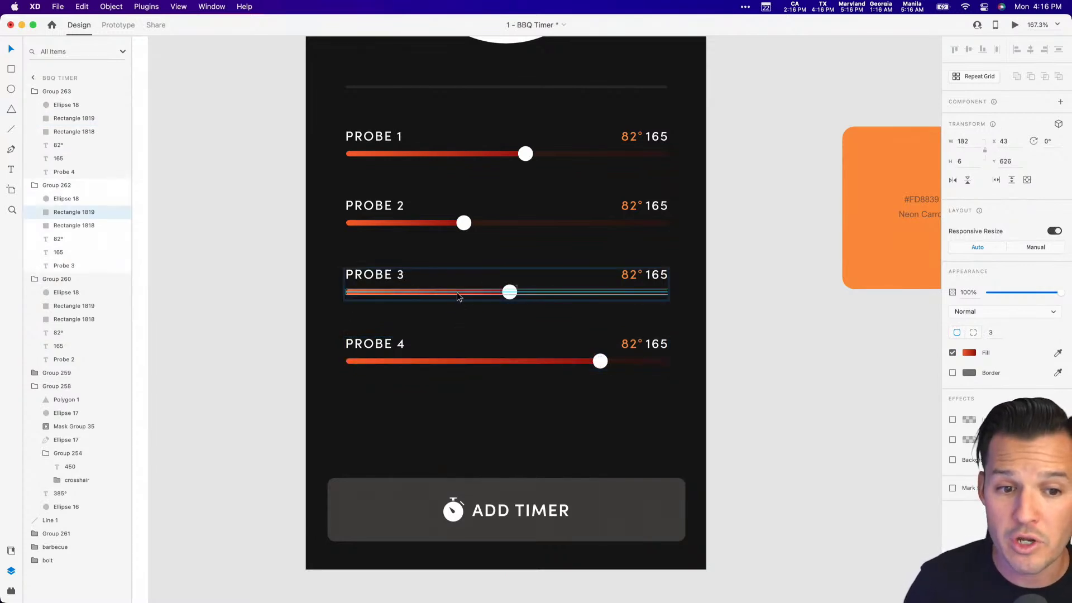
# Move the Add Timer button slightly up from the artboard's bottom edge and save the document.
pyautogui.click(859, 414)
pyautogui.press('super+s')
pyautogui.moveTo(796, 321); pyautogui.dragTo(797, 283)
pyautogui.moveTo(597, 449); pyautogui.dragTo(598, 441)
pyautogui.click(785, 390)
pyautogui.press('super+s')
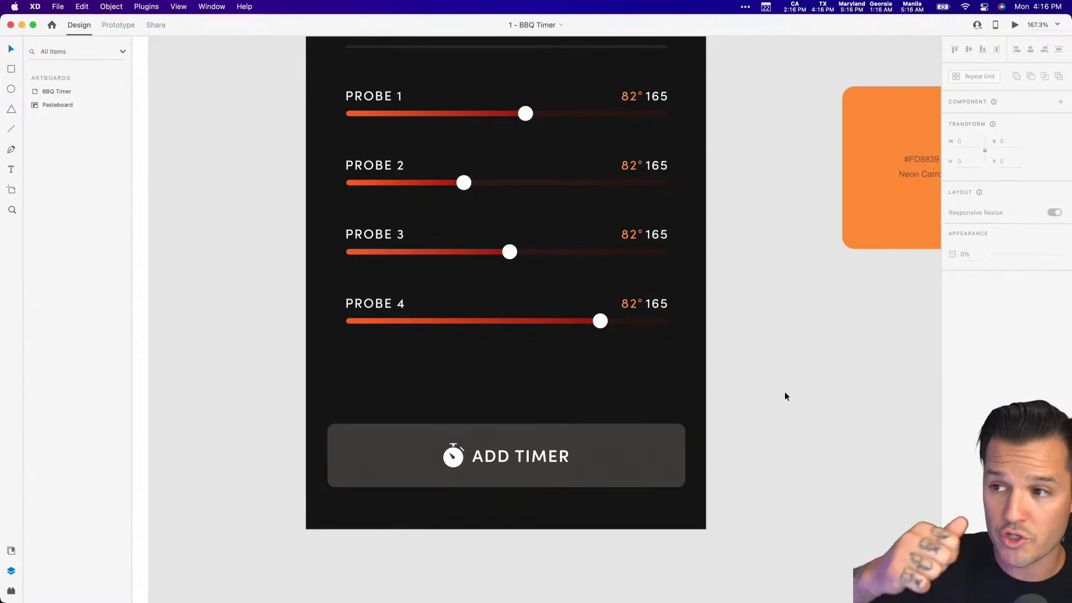
# Move the four-color palette and the two swatch rows farther right to free space beside the BBQ Timer artboard.
pyautogui.press('super+0')
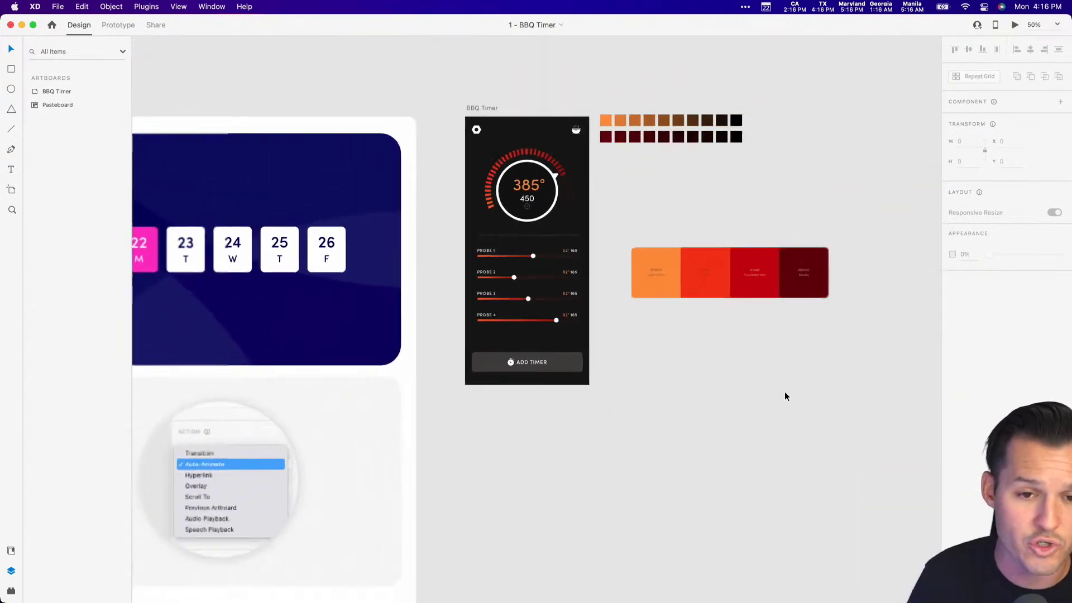
pyautogui.hscroll(5, 786, 393)
pyautogui.scroll(2, 786, 392)
pyautogui.moveTo(491, 311); pyautogui.dragTo(705, 311)
pyautogui.moveTo(588, 153); pyautogui.dragTo(519, 172)
pyautogui.moveTo(456, 190); pyautogui.dragTo(720, 190)
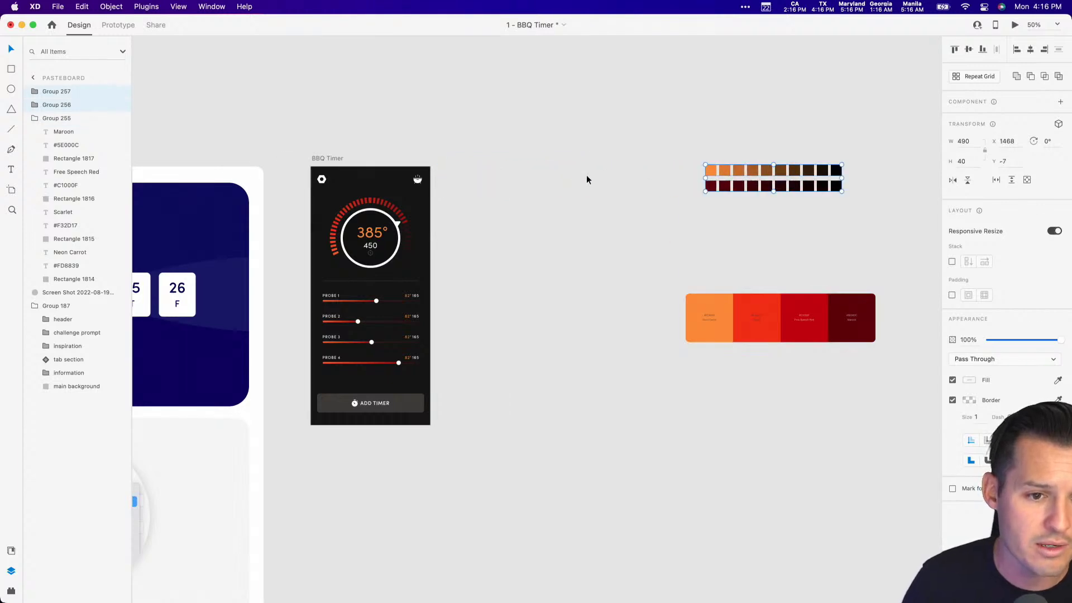
pyautogui.press('Escape')
# Duplicate the BBQ Timer artboard and place the copy directly to its right.
pyautogui.press('z')
pyautogui.moveTo(284, 139); pyautogui.dragTo(538, 461)
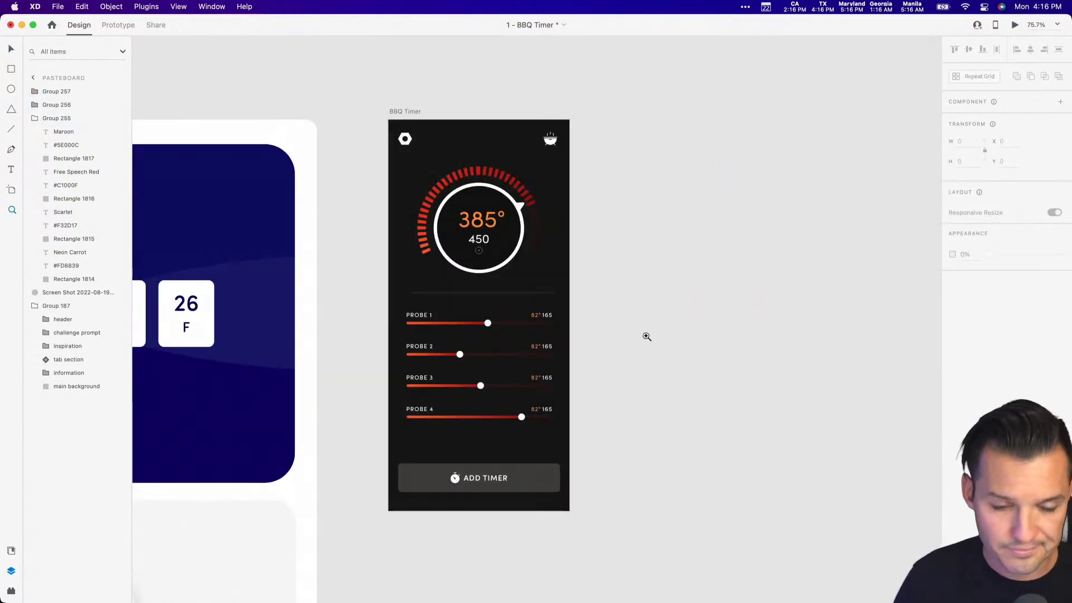
pyautogui.moveTo(404, 112); pyautogui.dragTo(599, 124)
pyautogui.hscroll(3, 838, 315)
pyautogui.scroll(-1, 839, 315)
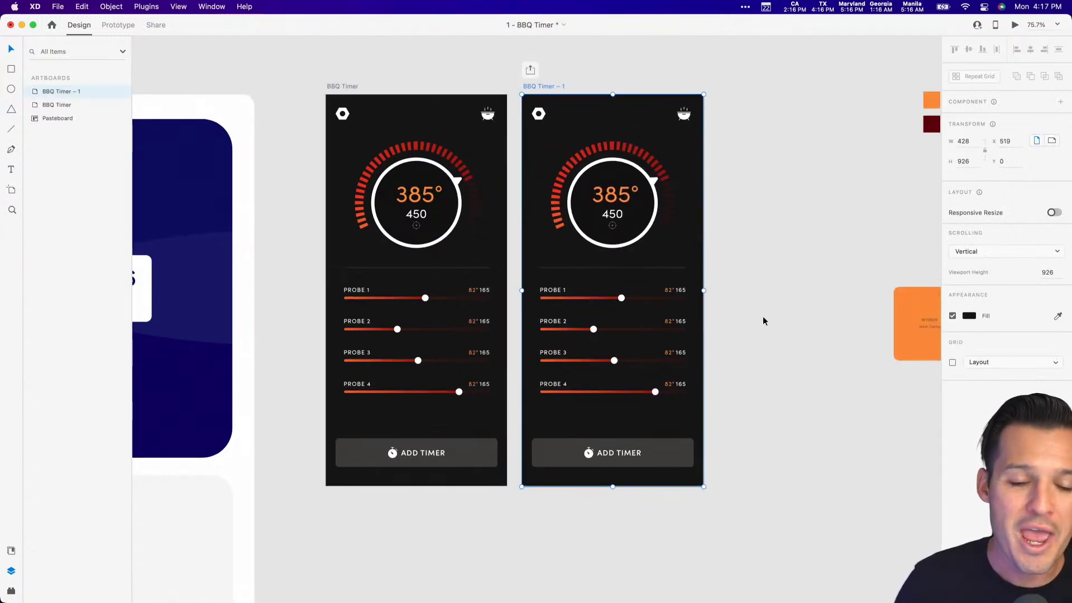
# Draw a rectangle about 428 by 435 across the copied artboard's lower half and round only its top corners to 26.
pyautogui.press('super+1')
pyautogui.hscroll(1, 441, 480)
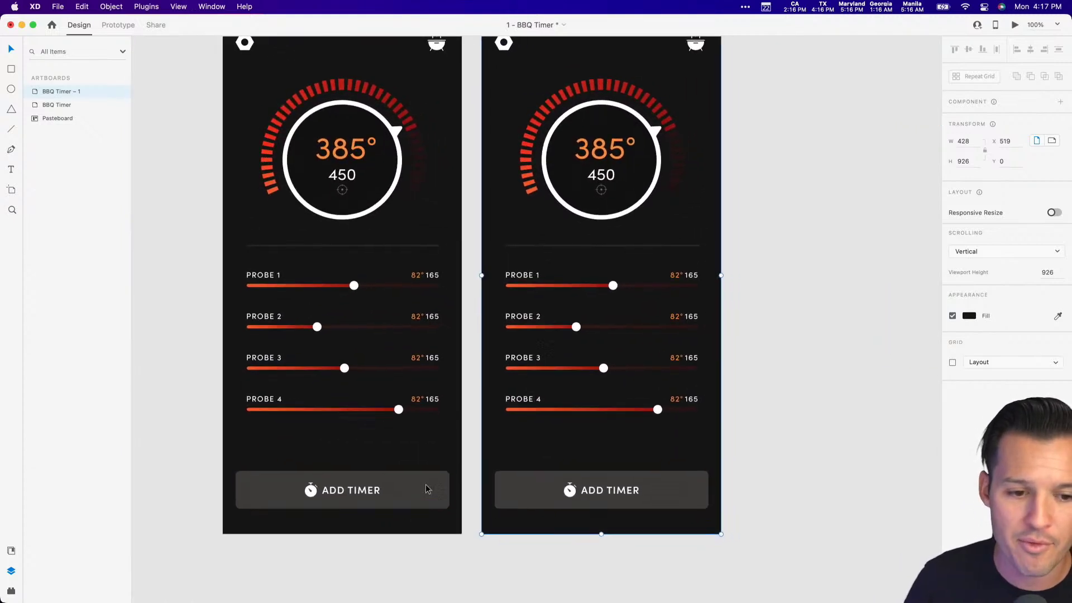
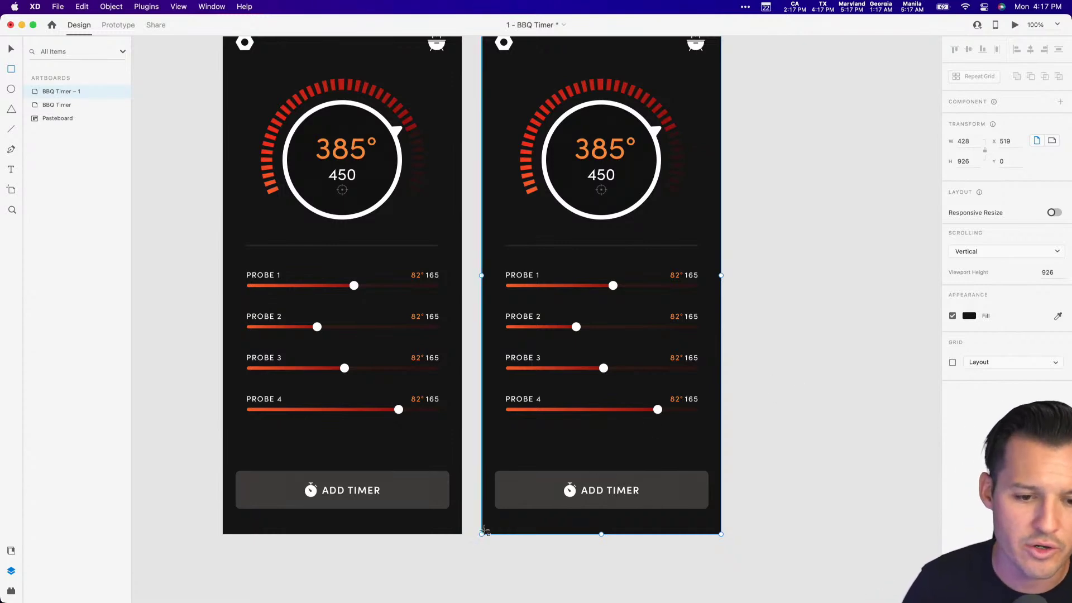
pyautogui.moveTo(482, 523)
pyautogui.mouseDown()
pyautogui.moveTo(579, 385)
pyautogui.moveTo(709, 275)
pyautogui.moveTo(721, 282)
pyautogui.mouseUp()
pyautogui.moveTo(714, 293)
pyautogui.mouseDown()
pyautogui.moveTo(709, 302)
pyautogui.moveTo(742, 271)
pyautogui.moveTo(709, 300)
pyautogui.mouseUp()
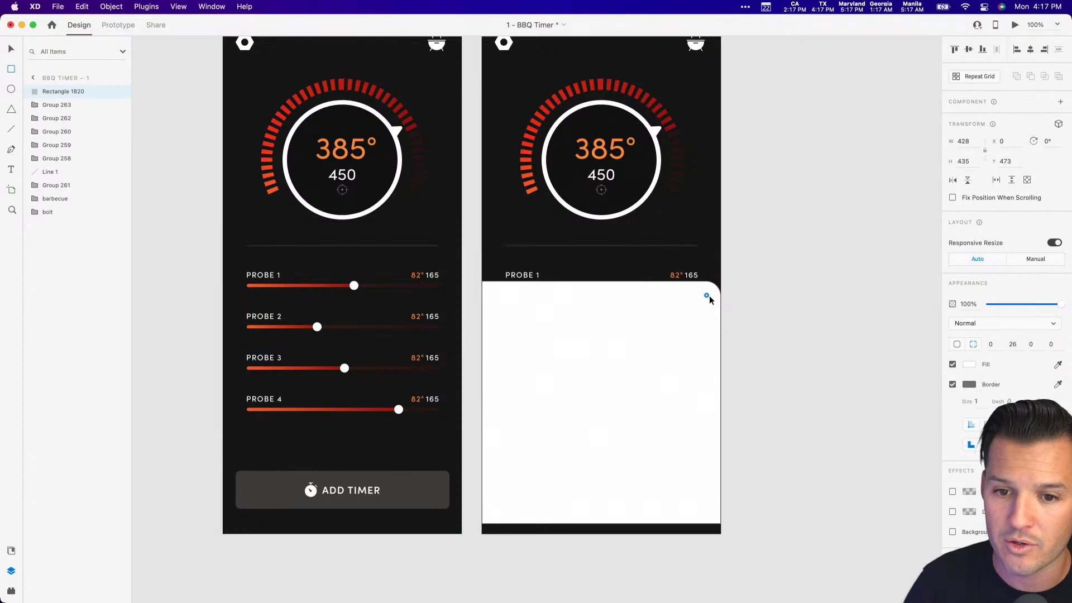
pyautogui.moveTo(489, 288)
pyautogui.mouseDown()
pyautogui.moveTo(506, 307)
pyautogui.moveTo(495, 290)
pyautogui.mouseUp()
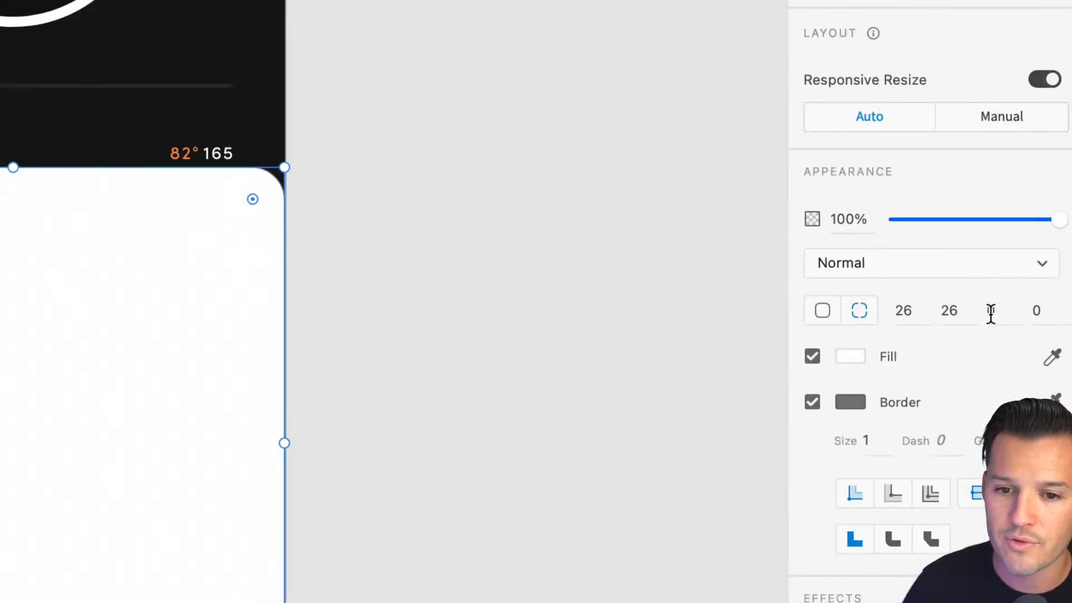
# Check the separate radius value of each corner of the rectangle.
pyautogui.click(904, 314)
pyautogui.click(950, 311)
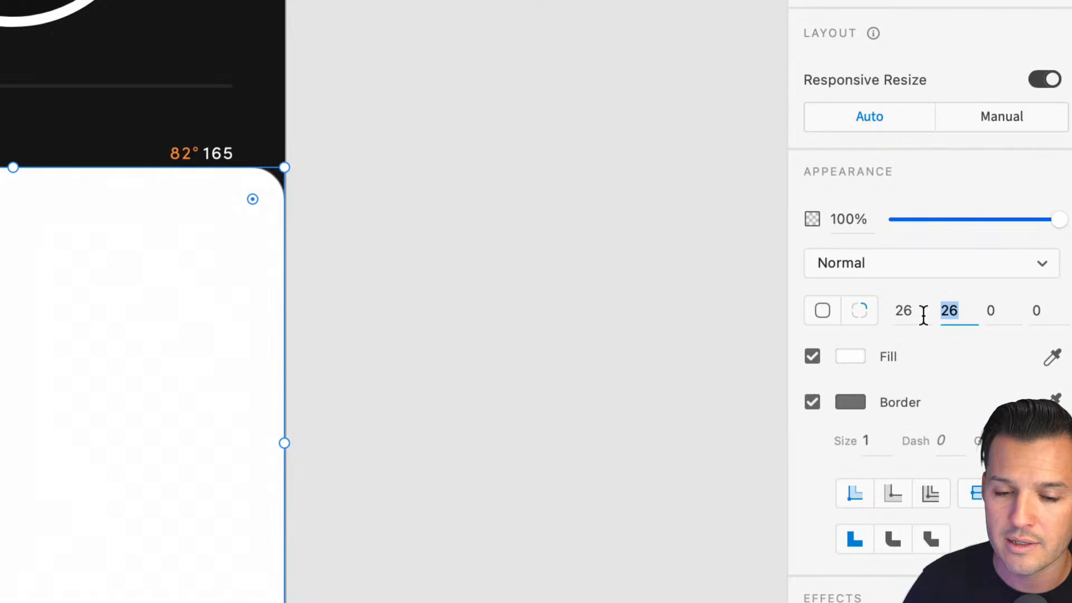
pyautogui.click(900, 313)
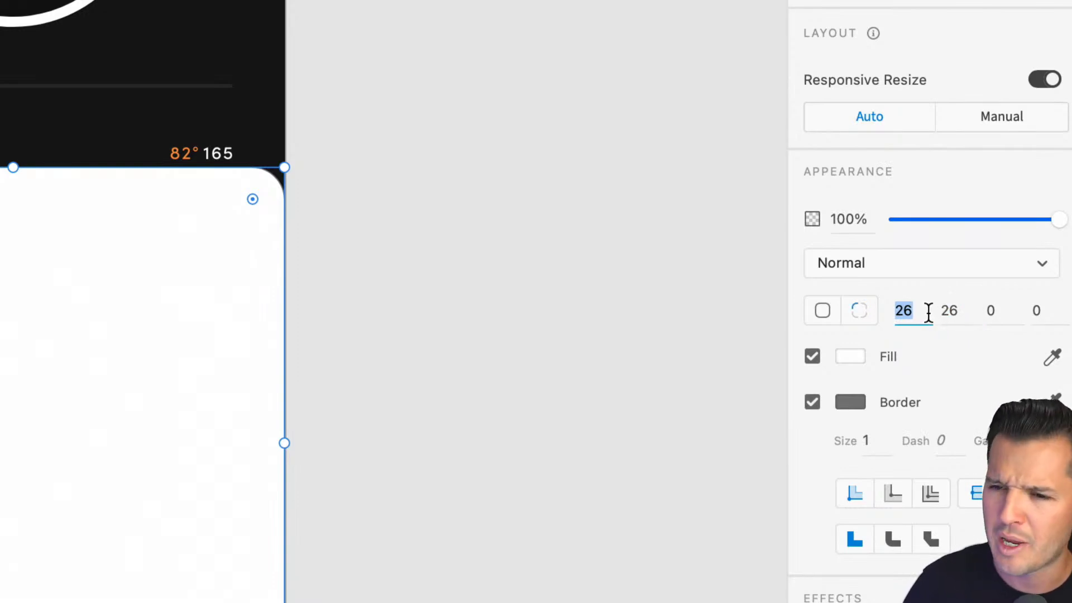
pyautogui.click(949, 313)
pyautogui.click(995, 313)
pyautogui.click(1036, 311)
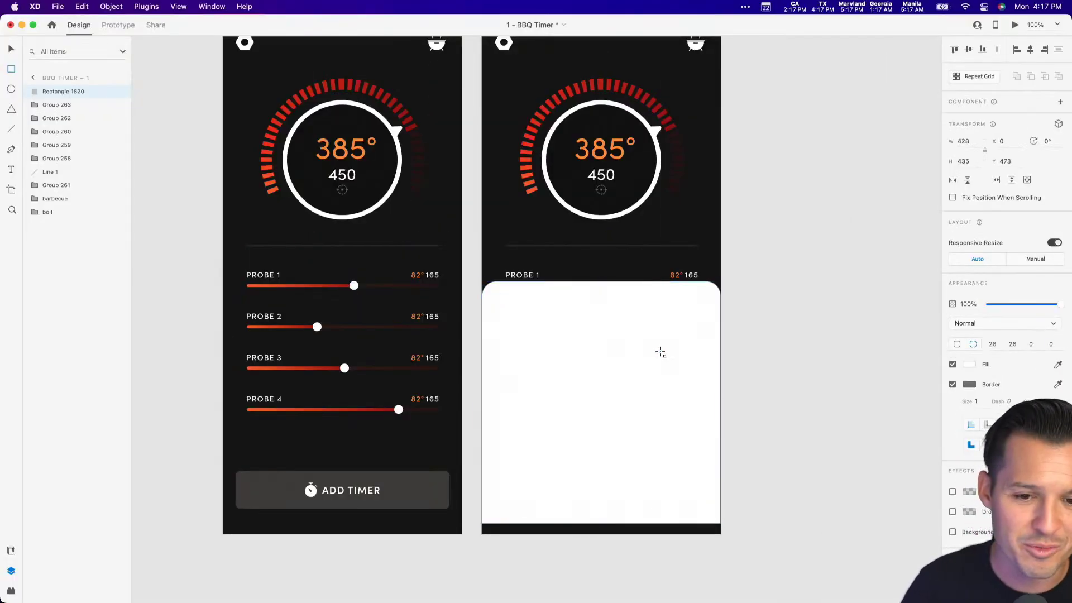
# Move the white rectangle down until it sits flush with the artboard's bottom edge.
pyautogui.click(740, 348)
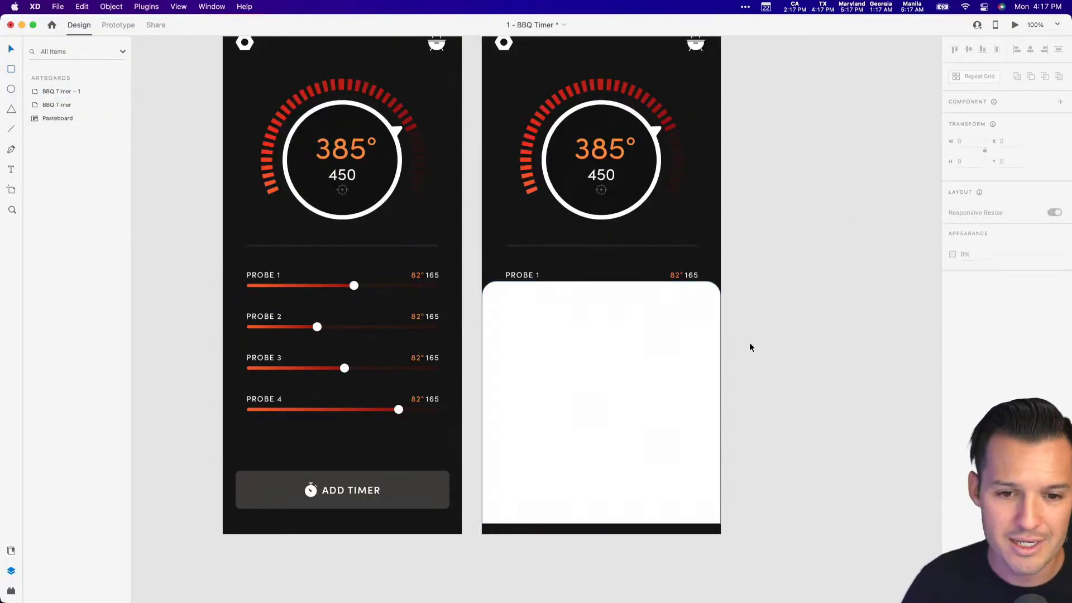
pyautogui.click(677, 375)
pyautogui.moveTo(677, 376)
pyautogui.mouseDown()
pyautogui.moveTo(677, 386)
pyautogui.moveTo(679, 357)
pyautogui.moveTo(680, 387)
pyautogui.mouseUp()
pyautogui.click(839, 377)
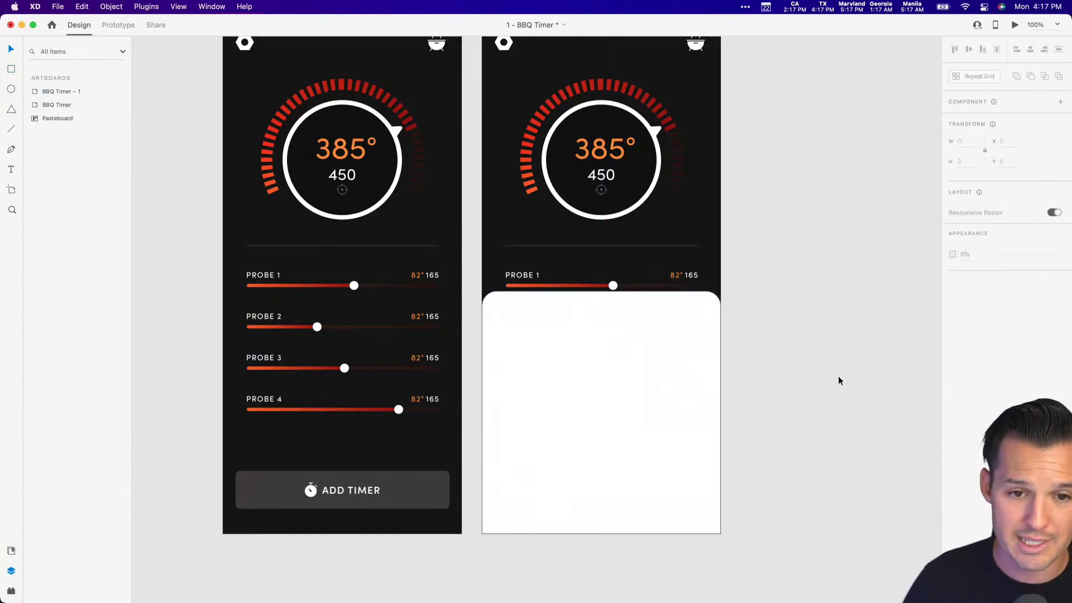
# Remove the rectangle's border and sample the Add Timer button's dark grey as its fill.
pyautogui.click(659, 379)
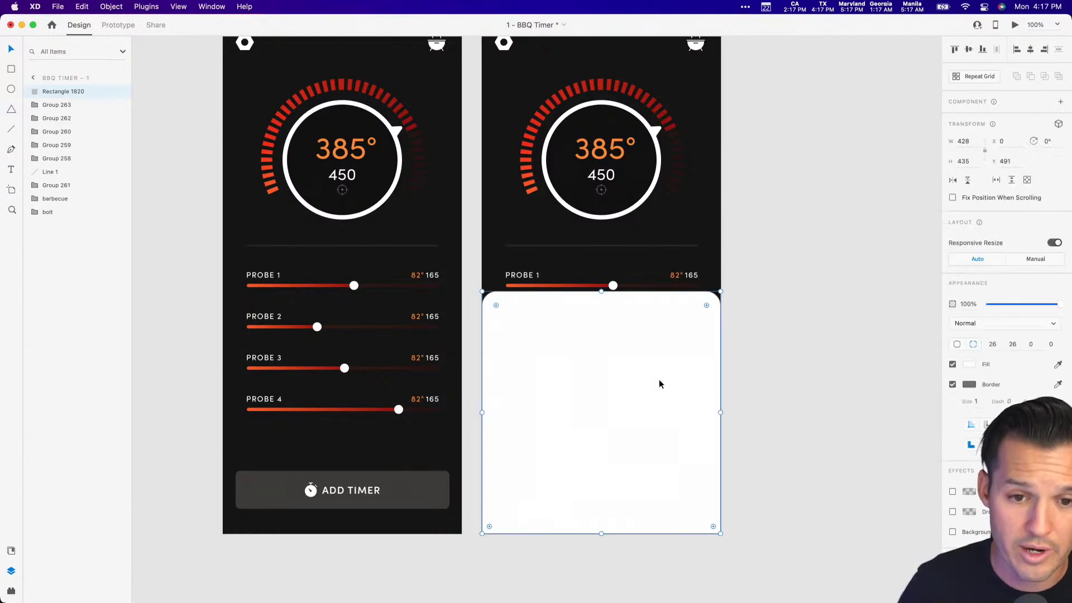
pyautogui.scroll(2, 773, 407)
pyautogui.hscroll(-3, 773, 407)
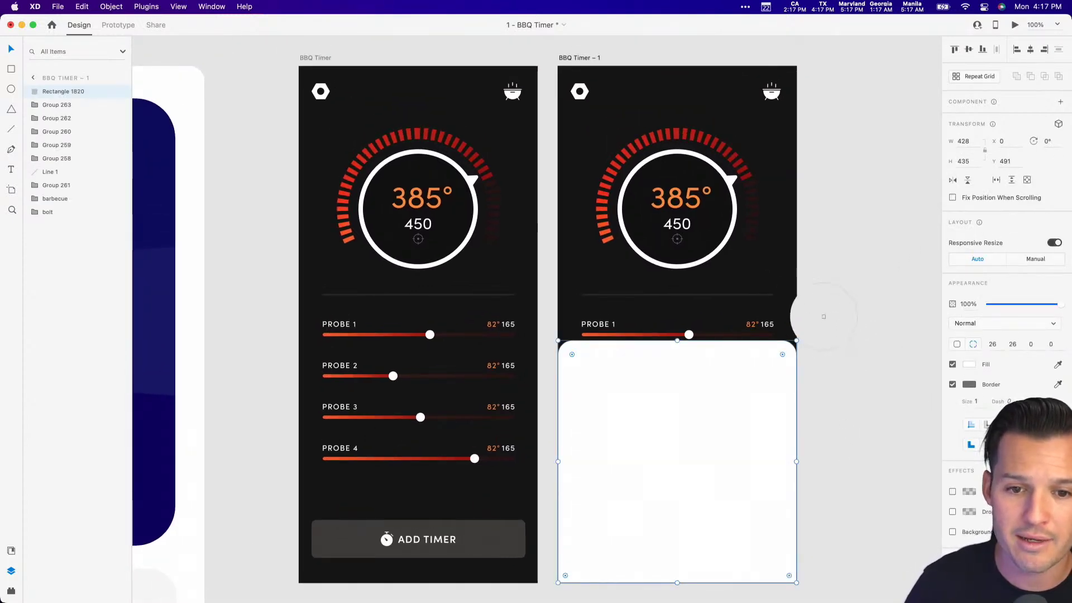
pyautogui.click(502, 542)
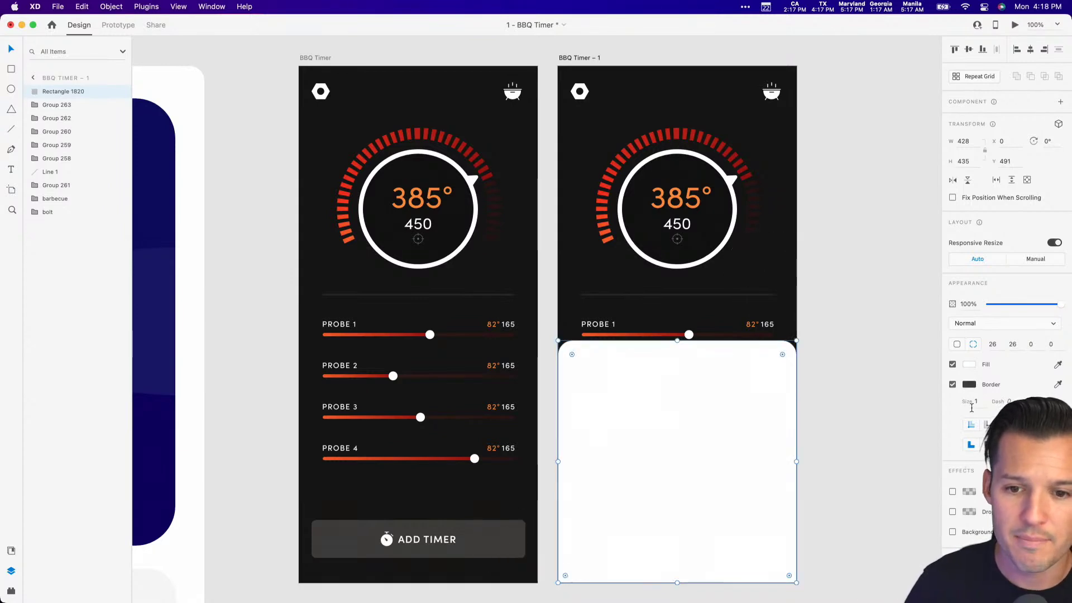
pyautogui.click(953, 385)
pyautogui.click(1058, 364)
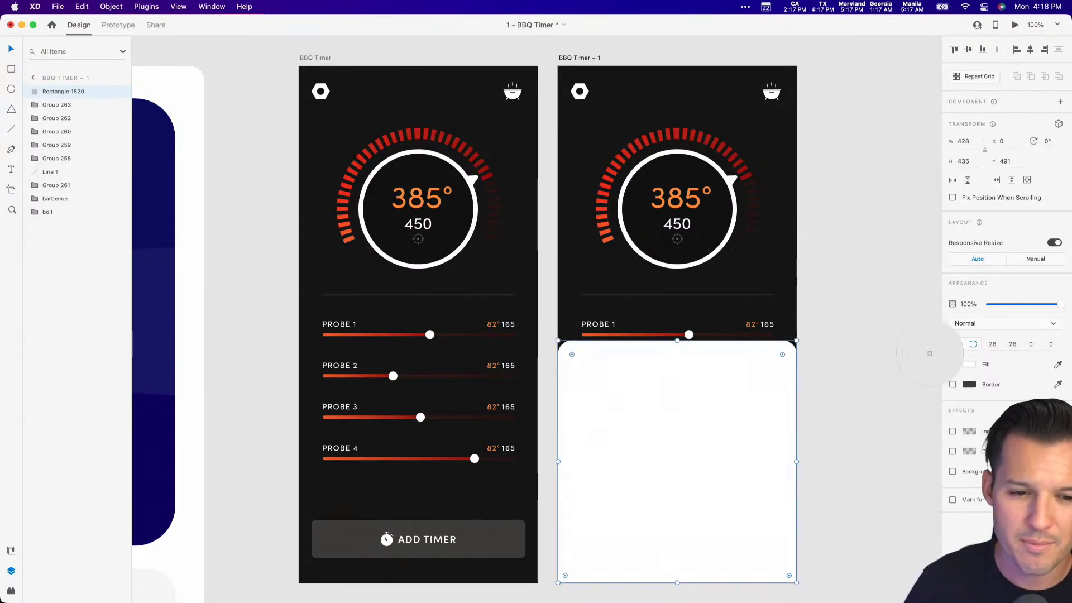
pyautogui.click(502, 543)
pyautogui.click(845, 370)
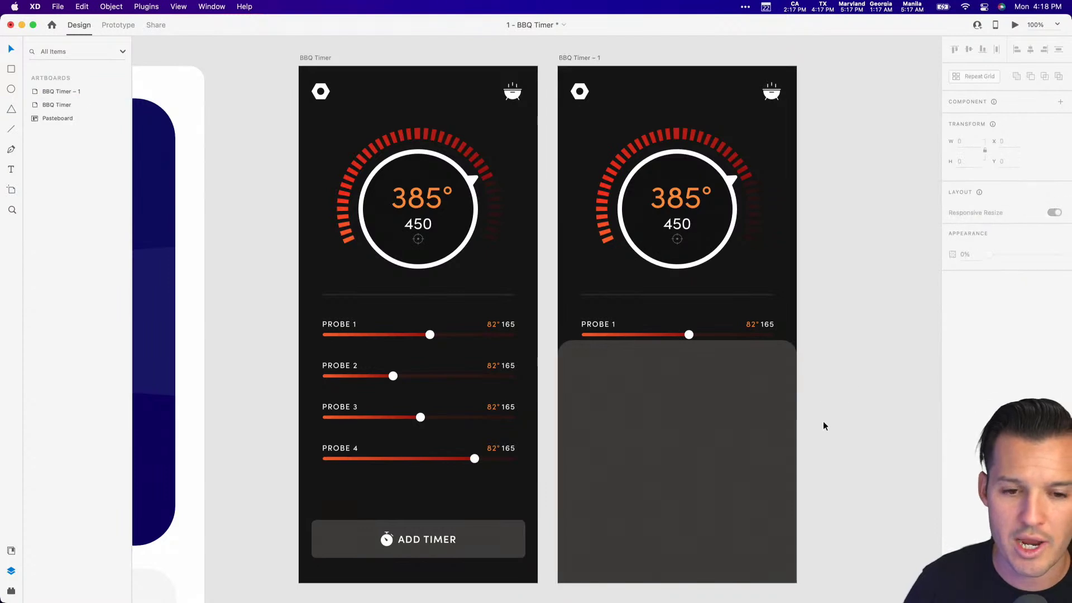
# Change the panel's fill to the neutral grey #434343.
pyautogui.scroll(-3, 812, 417)
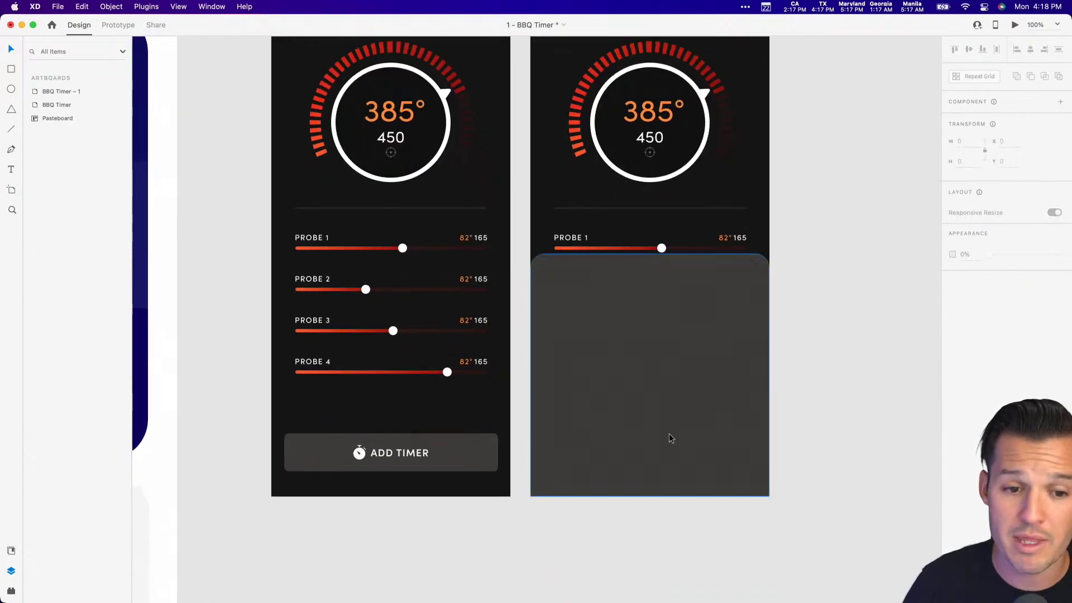
pyautogui.click(747, 387)
pyautogui.click(970, 364)
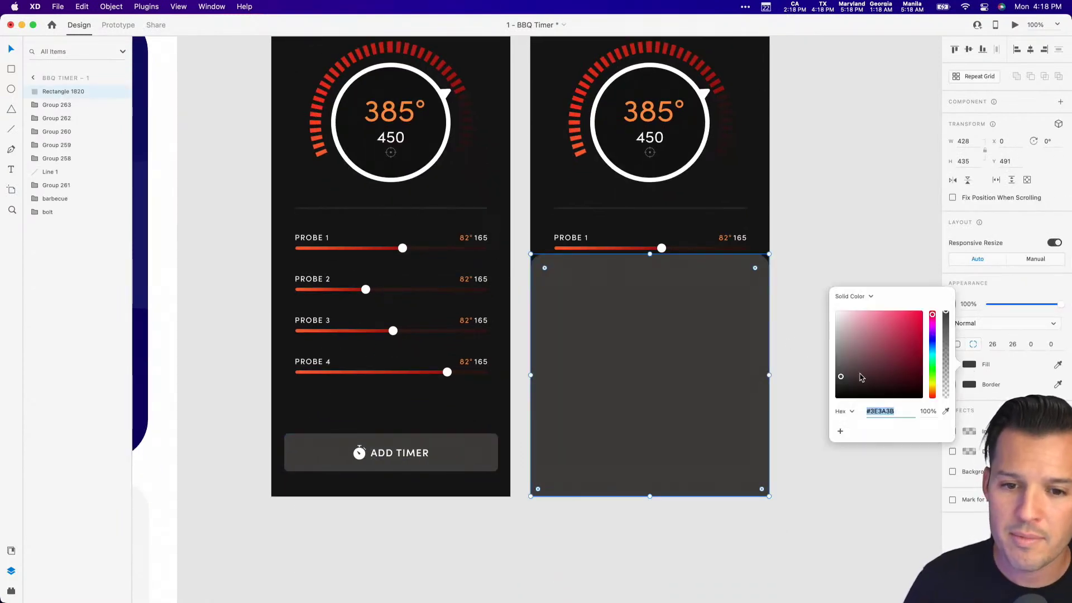
pyautogui.moveTo(834, 379)
pyautogui.mouseDown()
pyautogui.moveTo(832, 368)
pyautogui.moveTo(834, 379)
pyautogui.mouseUp()
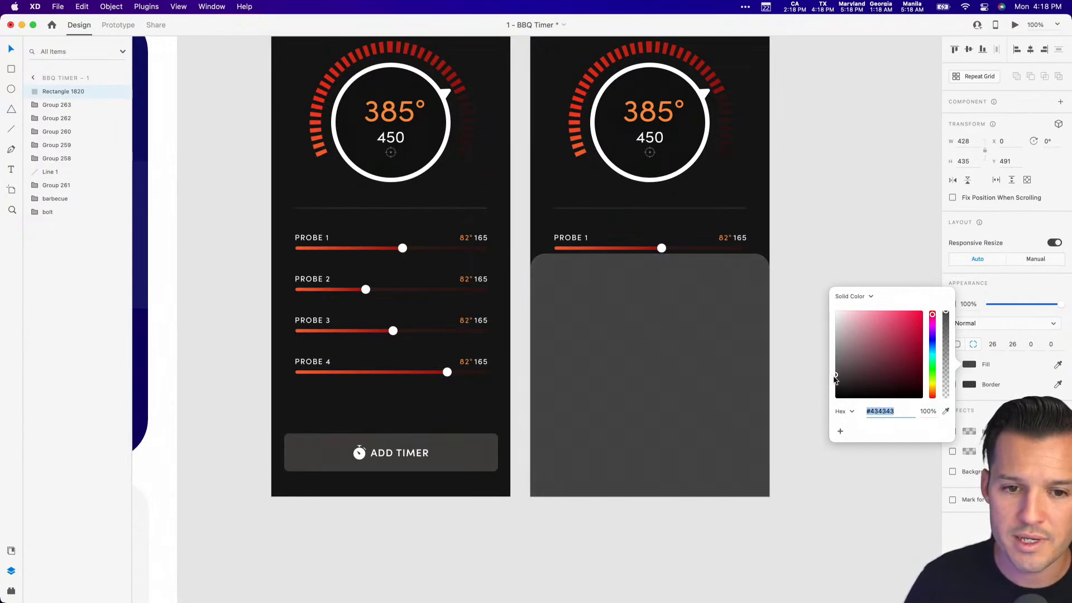
pyautogui.scroll(10, 868, 263)
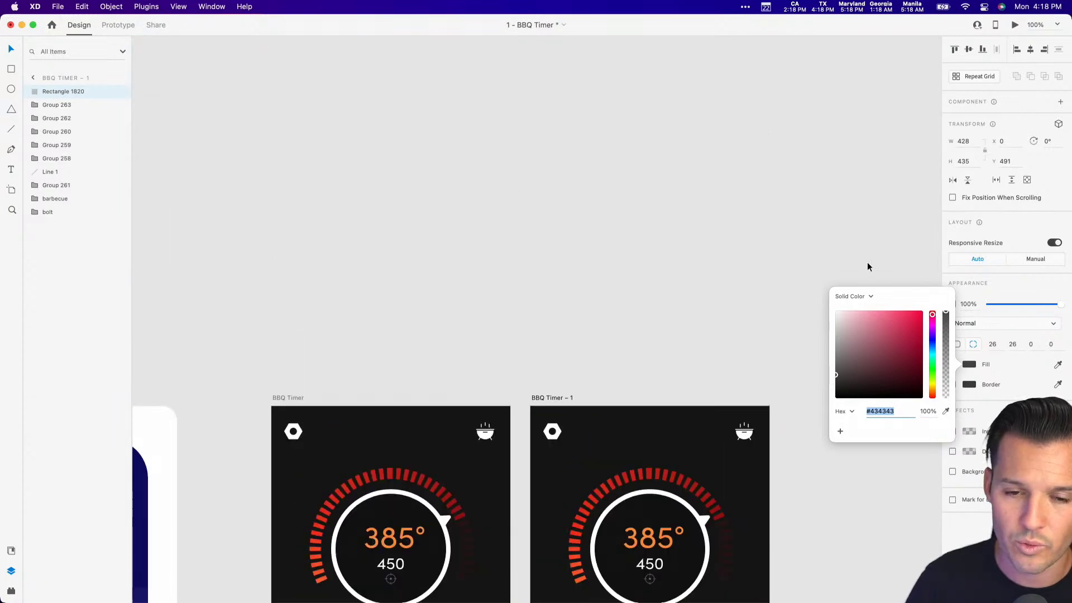
# Move the two rows of color swatches next to the lower part of the copied artboard.
pyautogui.click(864, 244)
pyautogui.press('super+minus')
pyautogui.press('super+minus')
pyautogui.hscroll(5, 782, 241)
pyautogui.scroll(-3, 782, 240)
pyautogui.moveTo(721, 228); pyautogui.dragTo(494, 518)
pyautogui.click(518, 459)
pyautogui.press('z')
pyautogui.moveTo(336, 218); pyautogui.dragTo(502, 357)
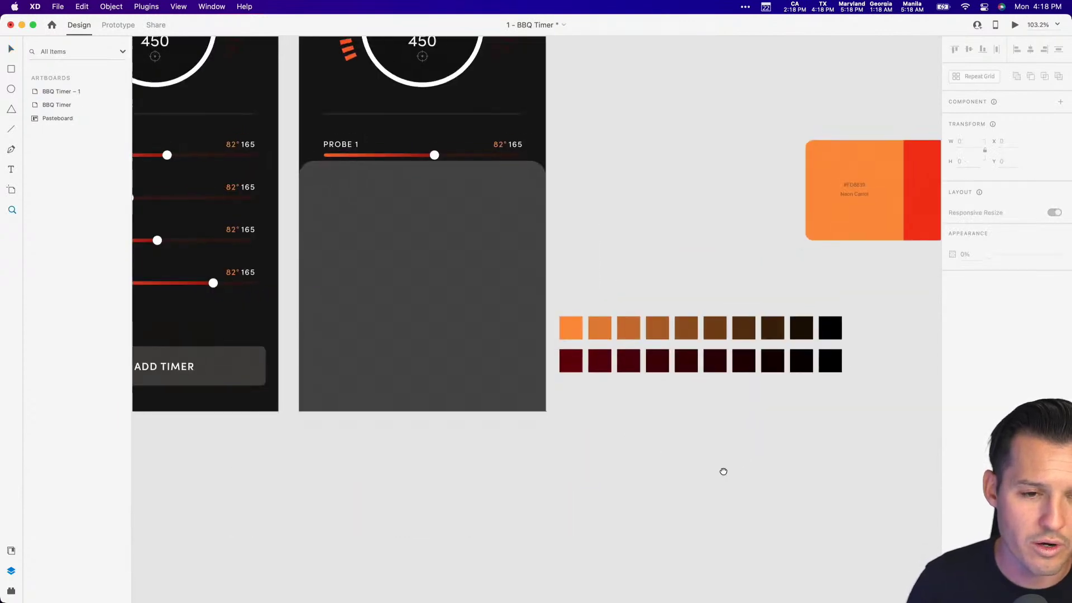
# Try the dark brown swatch from the upper color row as the panel's fill.
pyautogui.moveTo(334, 133); pyautogui.dragTo(713, 474)
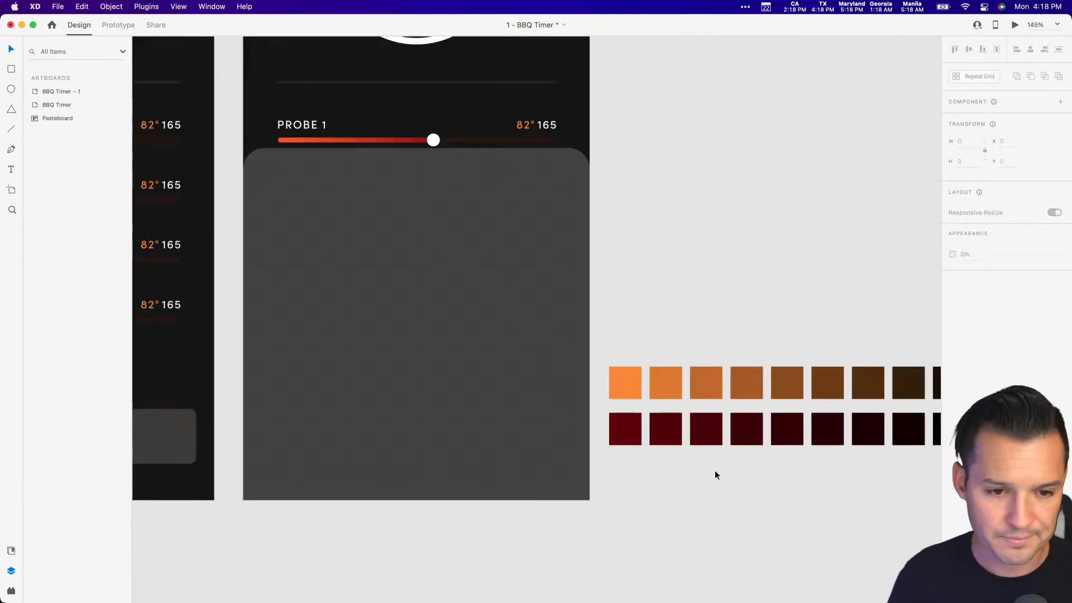
pyautogui.press('v')
pyautogui.click(503, 276)
pyautogui.hscroll(3, 614, 257)
pyautogui.moveTo(697, 246); pyautogui.dragTo(694, 253)
pyautogui.press('i')
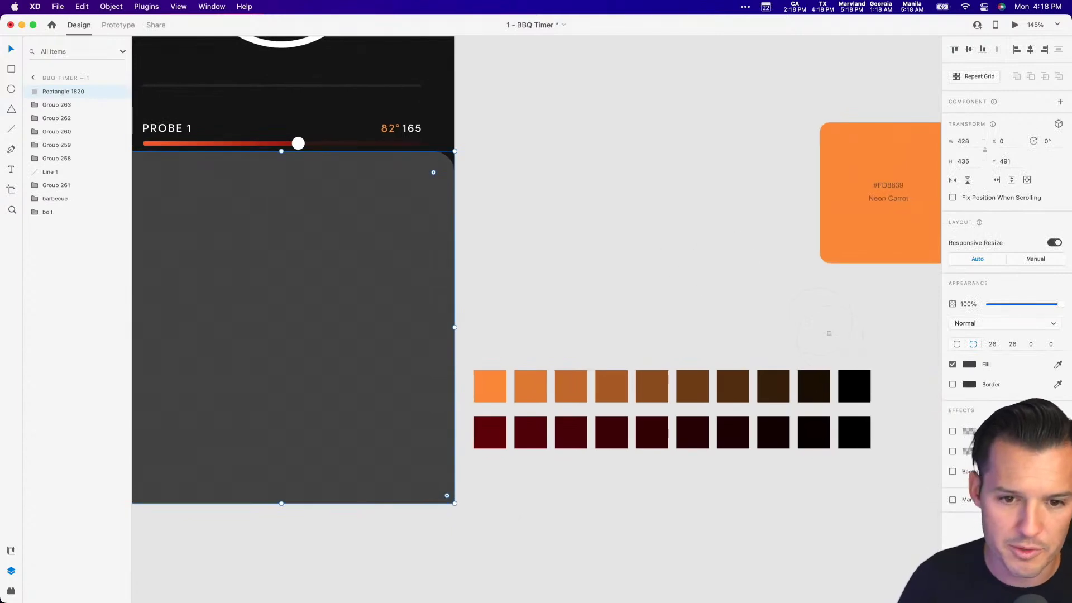
pyautogui.click(781, 387)
pyautogui.scroll(3, 519, 185)
pyautogui.hscroll(-1, 519, 184)
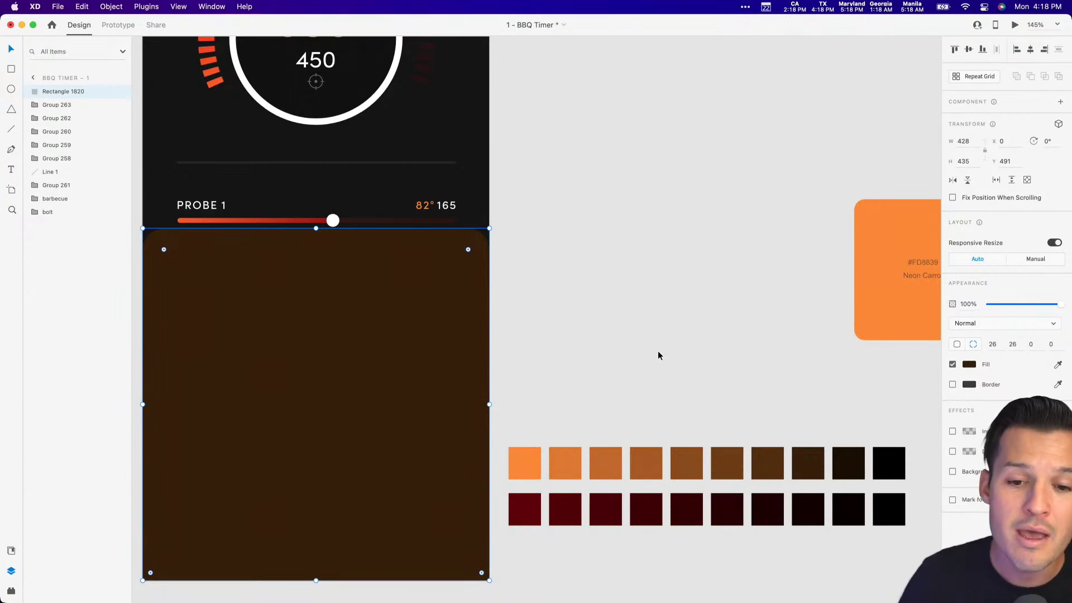
# Try the near-black brown swatch and several dark maroon swatches as the panel's fill.
pyautogui.press('i')
pyautogui.click(843, 457)
pyautogui.press('i')
pyautogui.click(813, 510)
pyautogui.press('i')
pyautogui.click(732, 511)
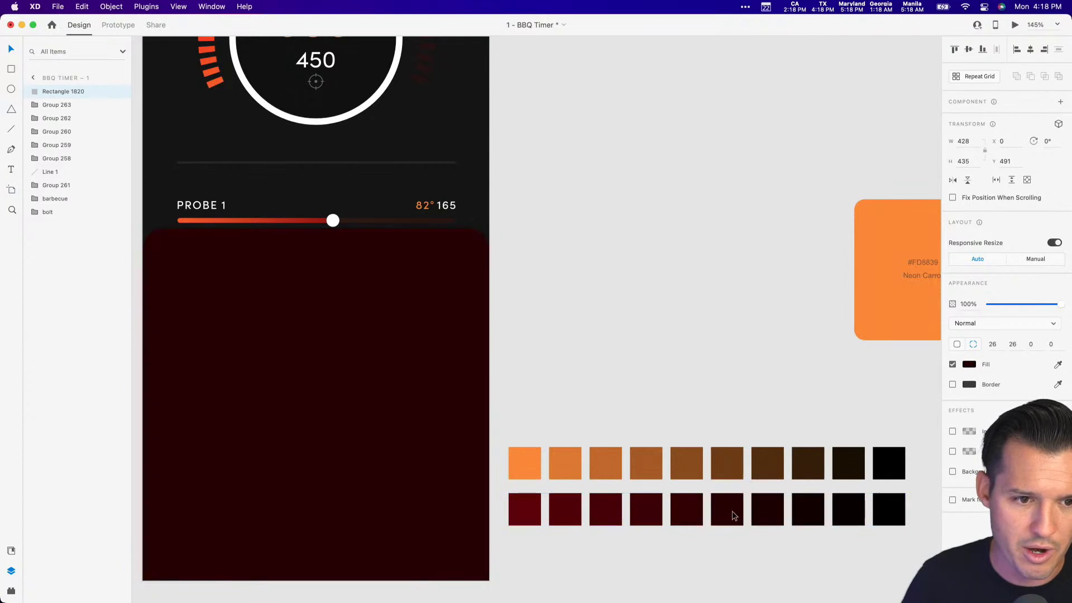
pyautogui.press('i')
pyautogui.click(680, 511)
# Try a range of lighter and darker brown swatches from the upper row as the panel's fill.
pyautogui.press('i')
pyautogui.click(687, 470)
pyautogui.press('i')
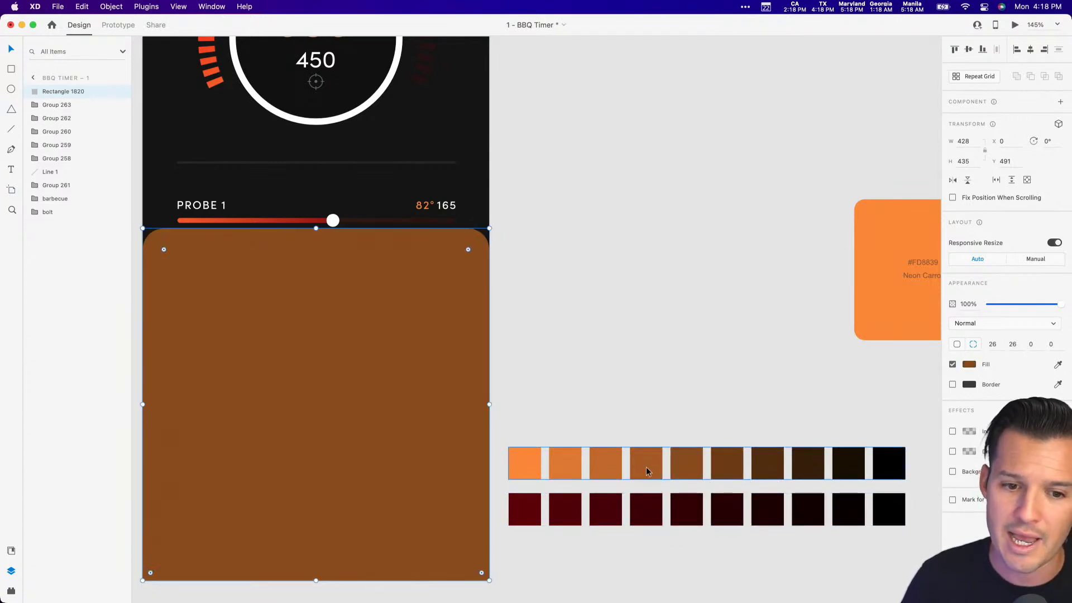
pyautogui.click(605, 465)
pyautogui.press('i')
pyautogui.click(724, 463)
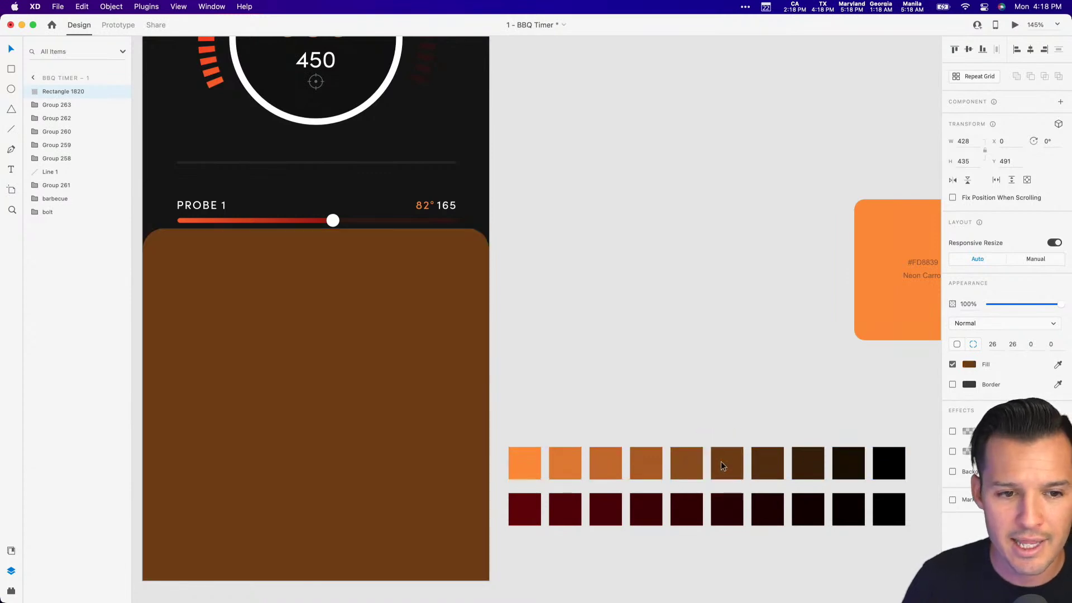
pyautogui.press('i')
pyautogui.click(806, 463)
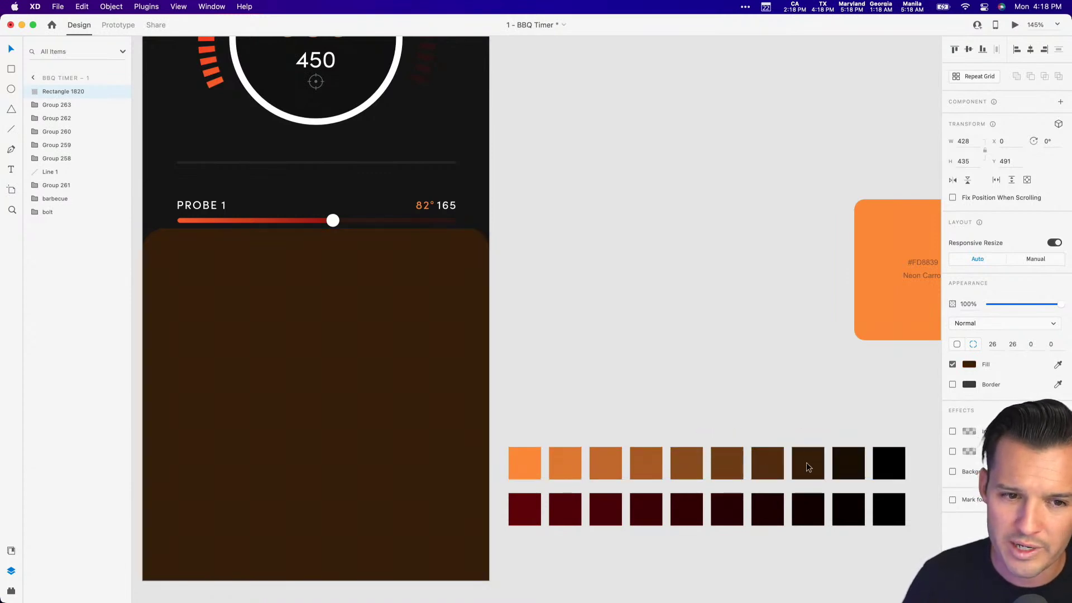
pyautogui.press('i')
pyautogui.click(764, 464)
pyautogui.click(591, 257)
pyautogui.moveTo(592, 254); pyautogui.dragTo(658, 264)
pyautogui.click(799, 483)
# Try the burnt orange swatch and the brightest orange swatch as the panel's fill.
pyautogui.click(488, 394)
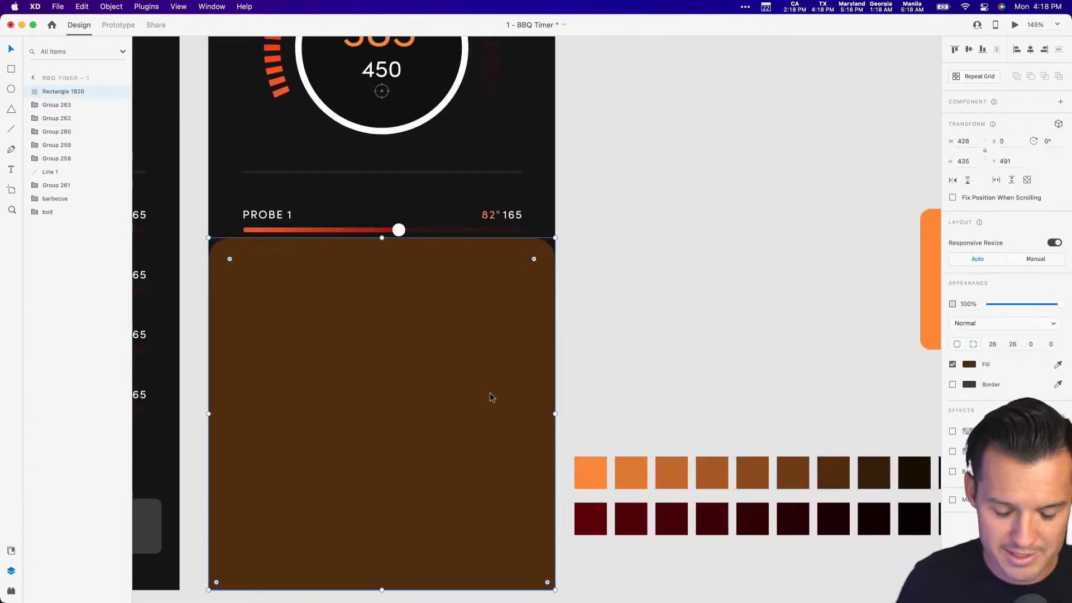
pyautogui.press('i')
pyautogui.click(668, 470)
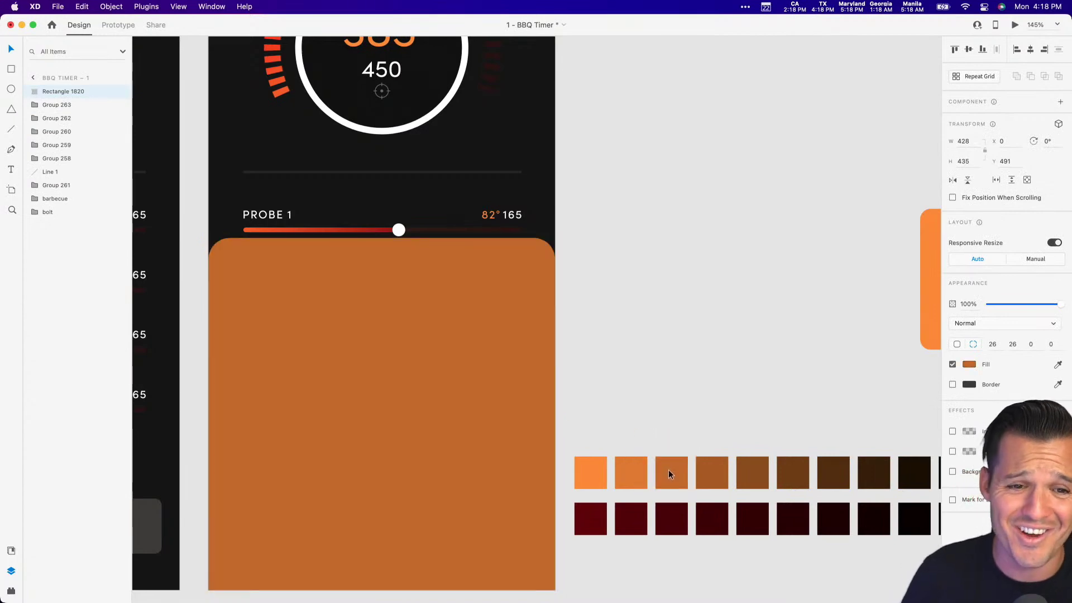
pyautogui.press('i')
pyautogui.click(584, 470)
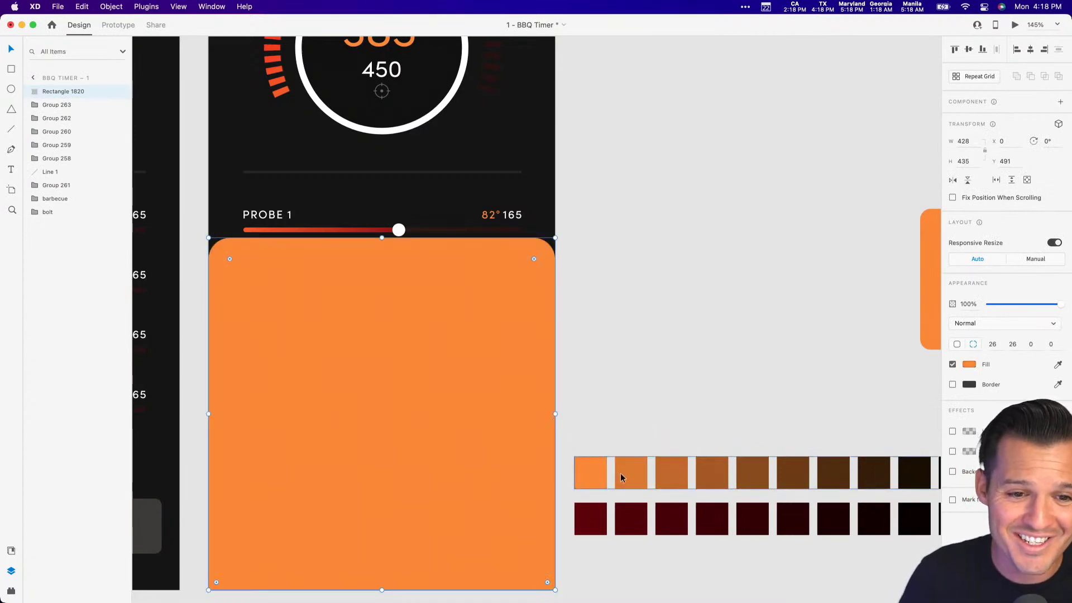
pyautogui.click(635, 364)
pyautogui.moveTo(635, 364); pyautogui.dragTo(711, 557)
pyautogui.press('super+1')
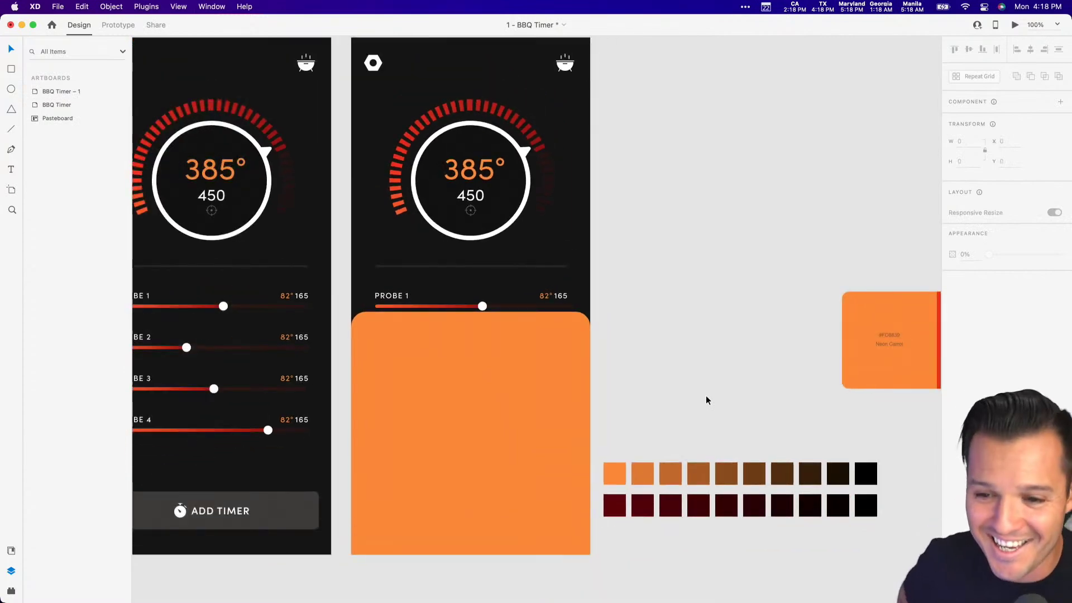
# Move both rows of color swatches away from the copied artboard, to just below the large color palette.
pyautogui.hscroll(3, 701, 388)
pyautogui.scroll(-1, 632, 373)
pyautogui.moveTo(619, 394); pyautogui.dragTo(669, 517)
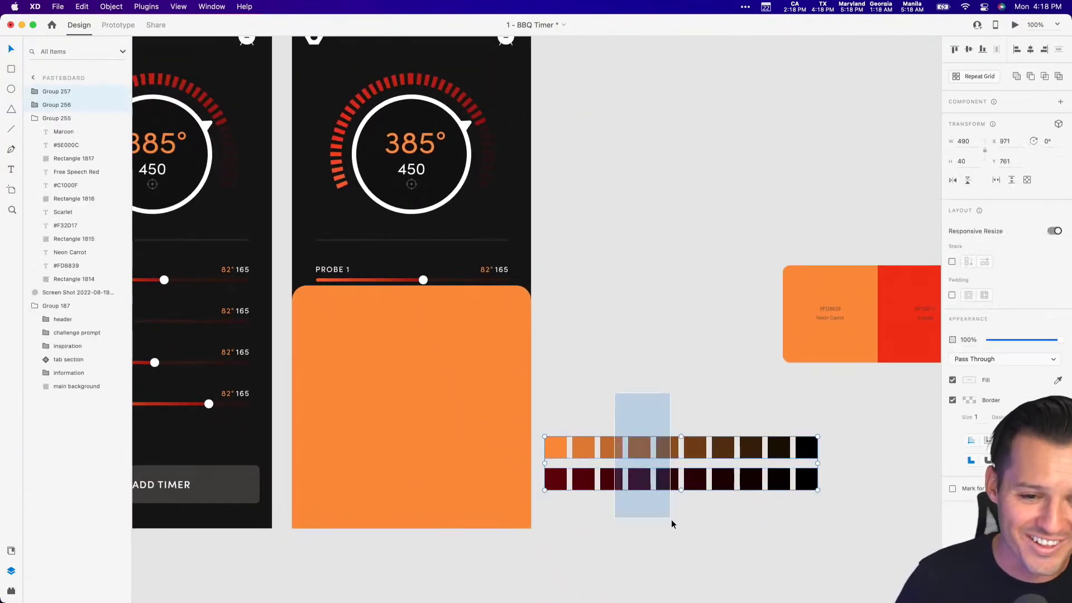
pyautogui.moveTo(634, 443); pyautogui.dragTo(845, 406)
pyautogui.click(613, 363)
pyautogui.moveTo(613, 363); pyautogui.dragTo(744, 406)
pyautogui.click(645, 400)
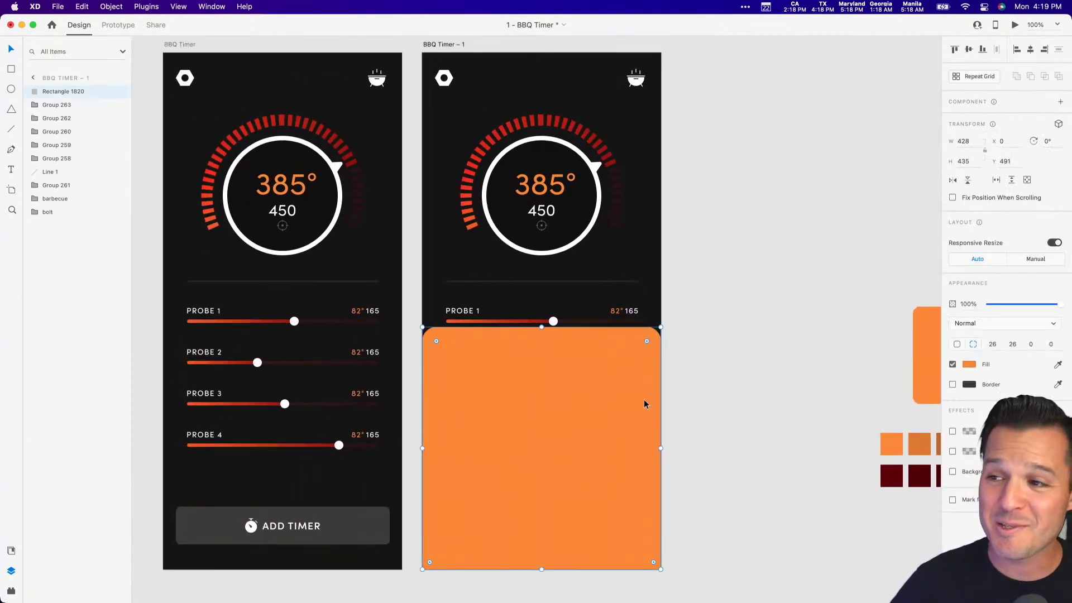
pyautogui.click(721, 428)
pyautogui.moveTo(712, 434); pyautogui.dragTo(752, 441)
# Lower the panel's top edge to just under the Probe 3 slider, making the panel 280 high.
pyautogui.moveTo(758, 291); pyautogui.dragTo(476, 558)
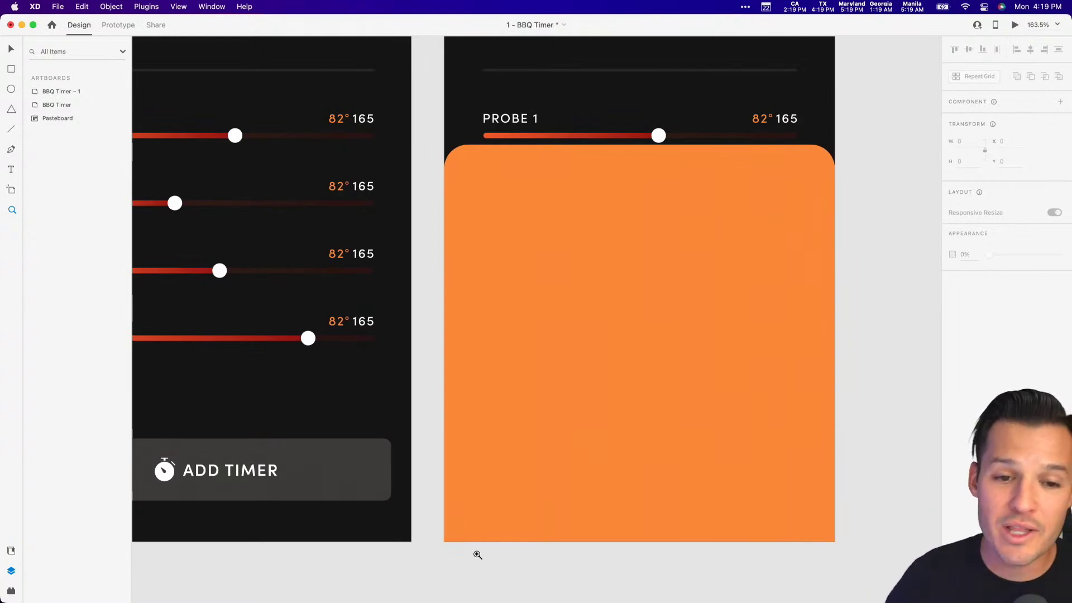
pyautogui.moveTo(443, 565); pyautogui.dragTo(582, 572)
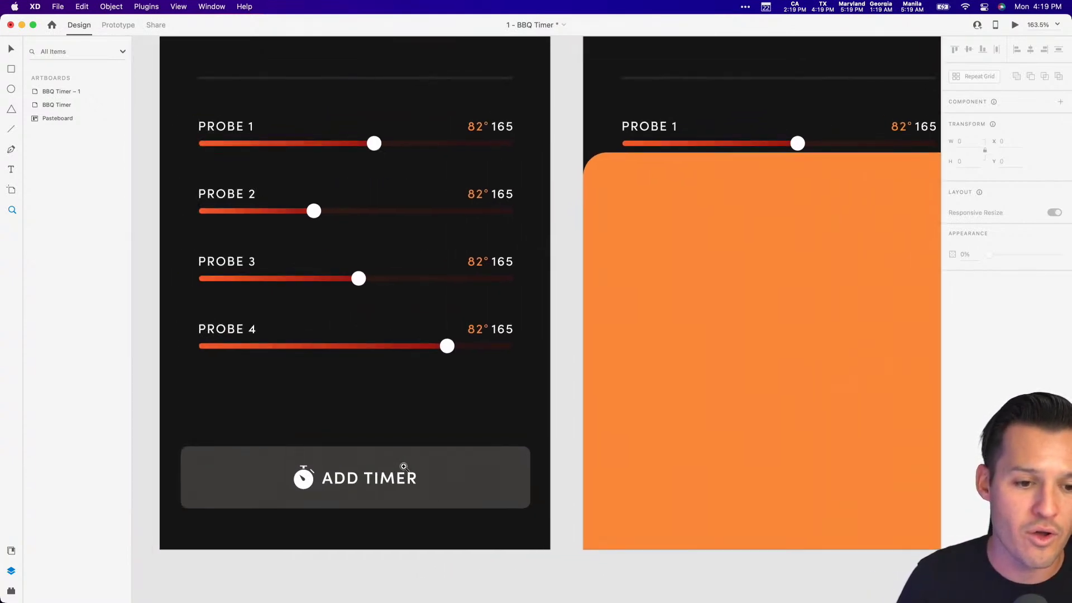
pyautogui.hscroll(5, 407, 467)
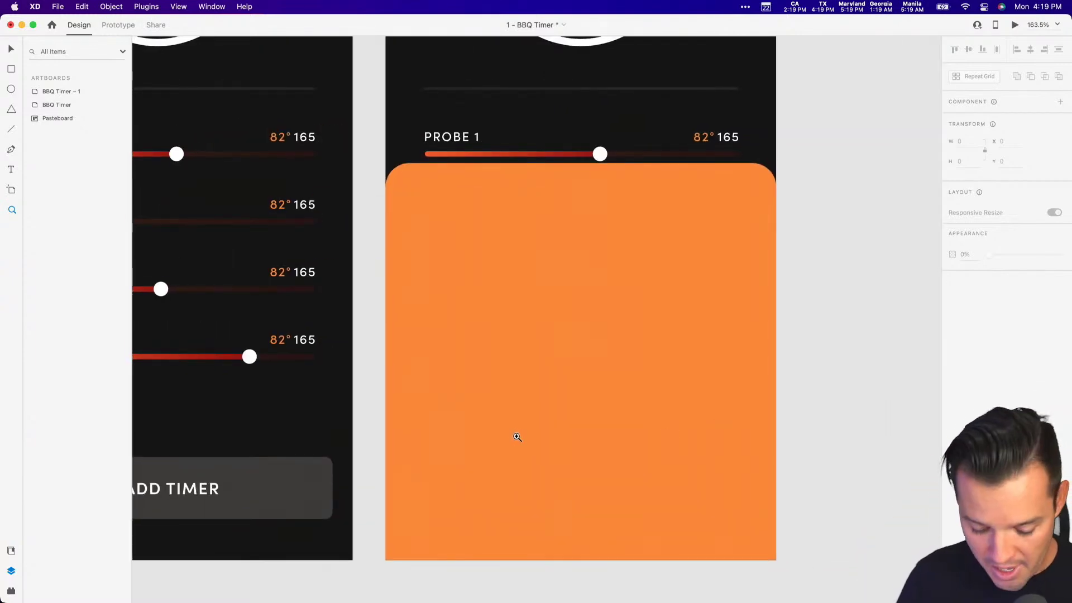
pyautogui.hscroll(-3, 553, 387)
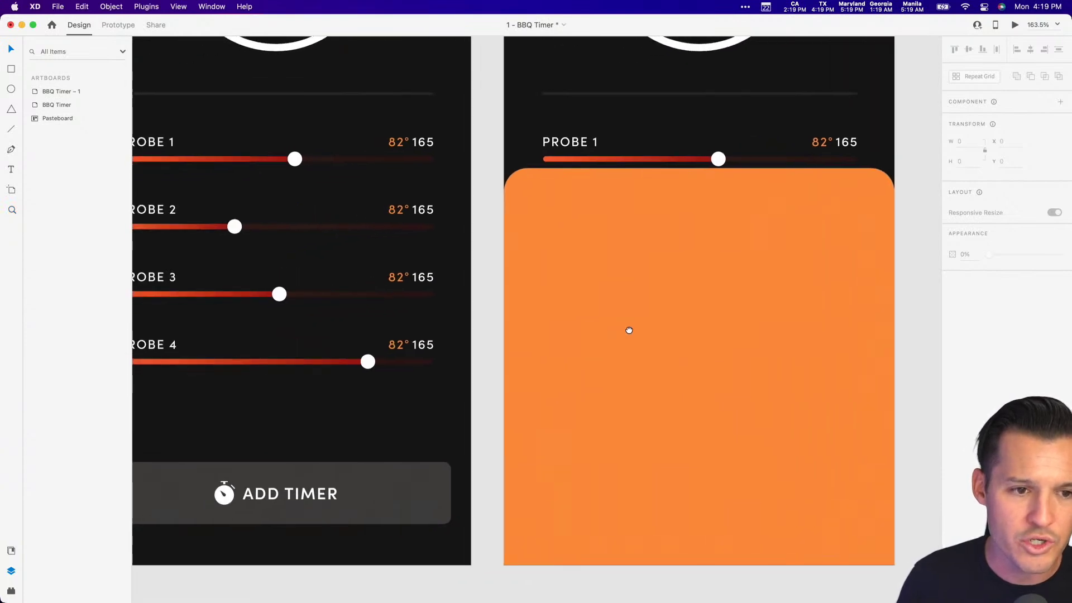
pyautogui.press('super+minus')
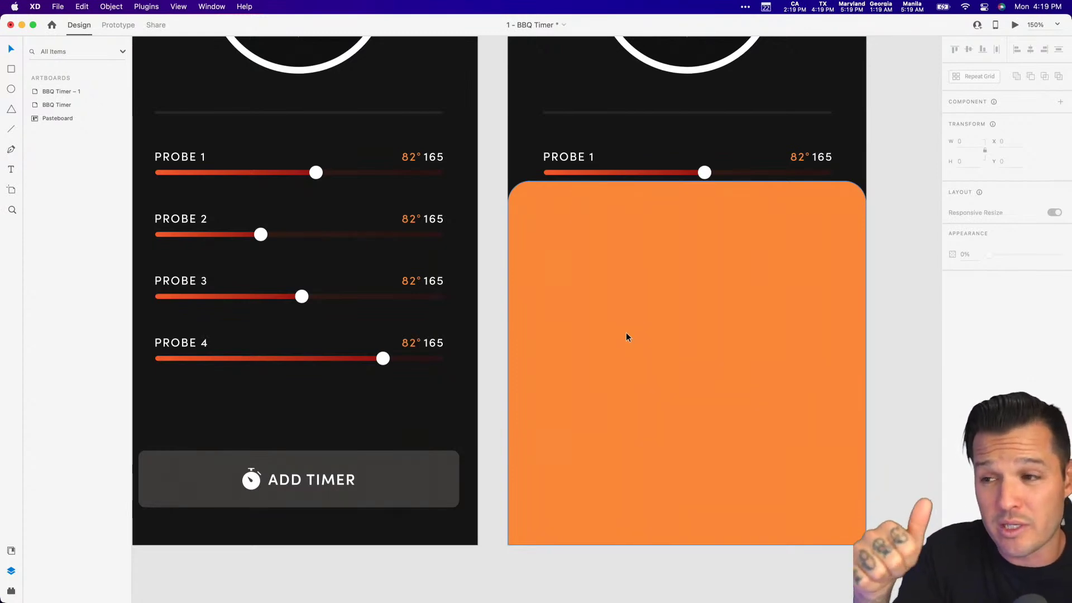
pyautogui.click(669, 324)
pyautogui.moveTo(686, 182); pyautogui.dragTo(689, 311)
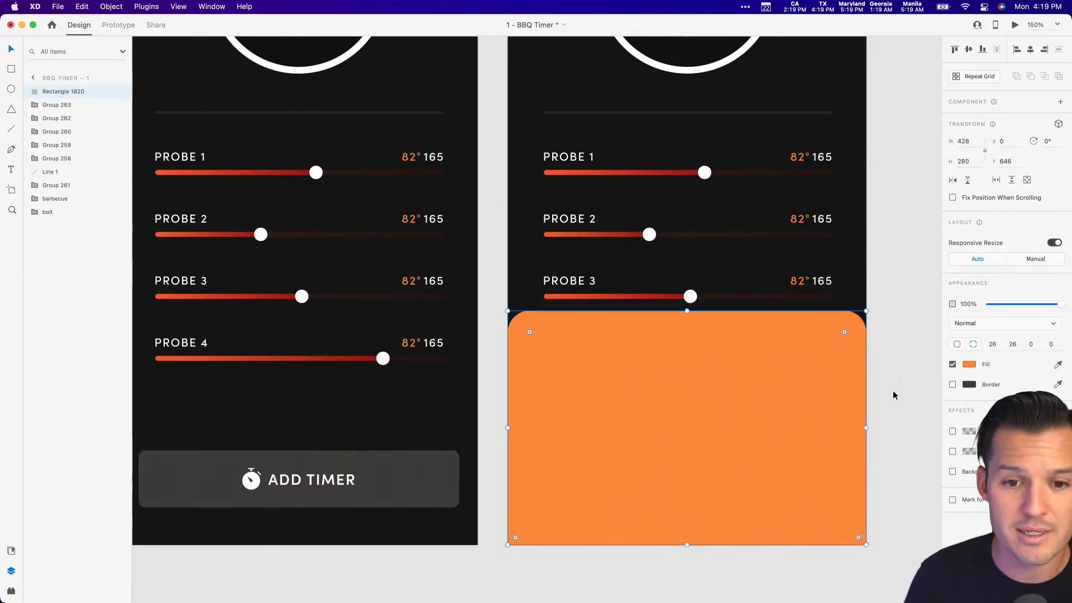
pyautogui.click(891, 388)
pyautogui.scroll(-1, 885, 384)
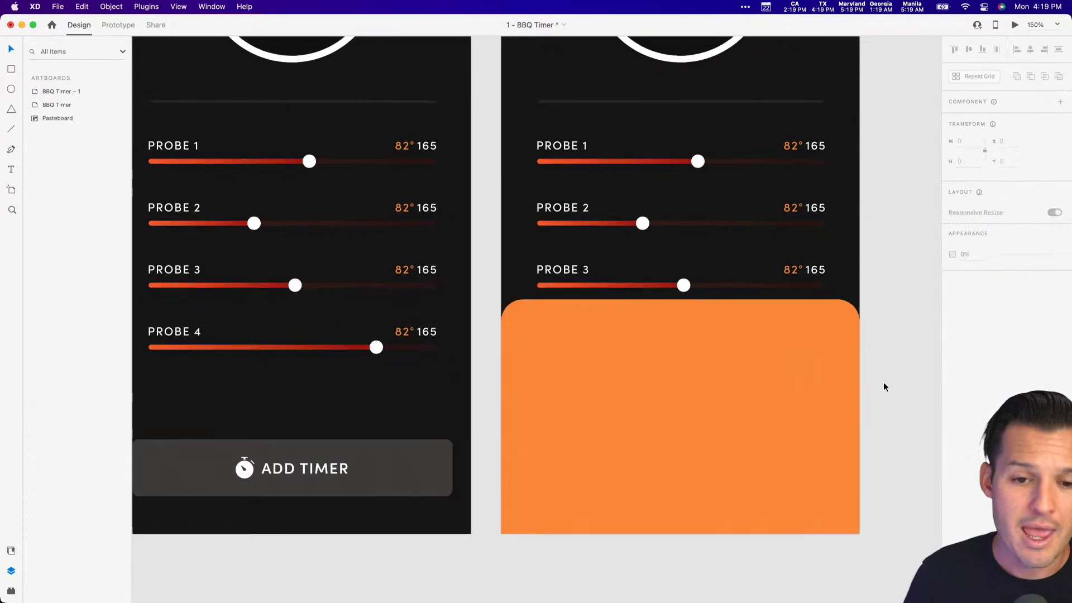
# Copy the Probe 4 slider group from the first artboard and place it on top of the second artboard's panel.
pyautogui.click(217, 341)
pyautogui.click(556, 383)
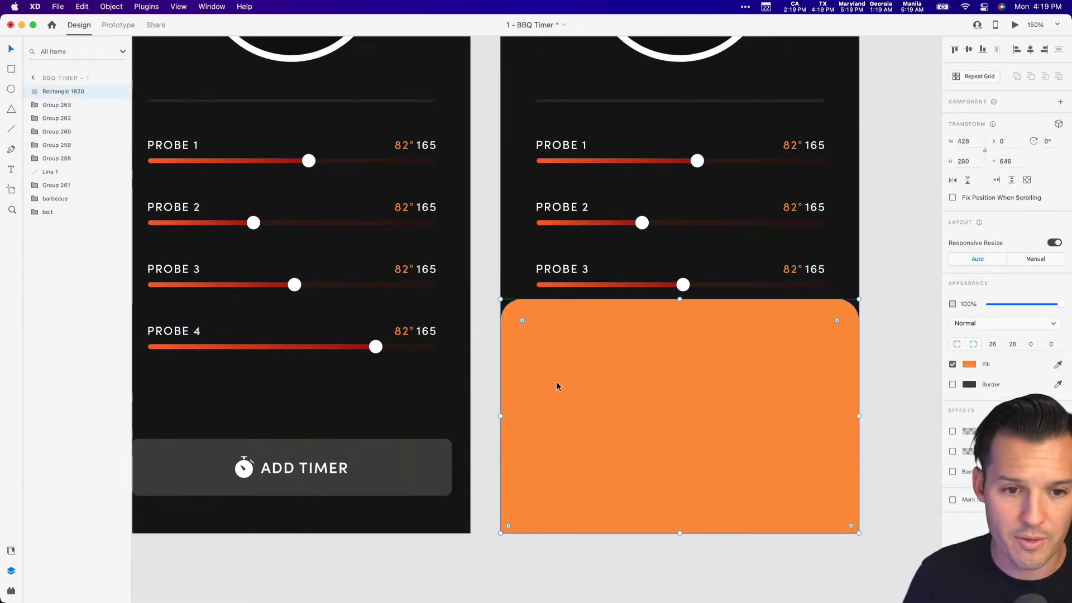
pyautogui.press('super+bracketleft')
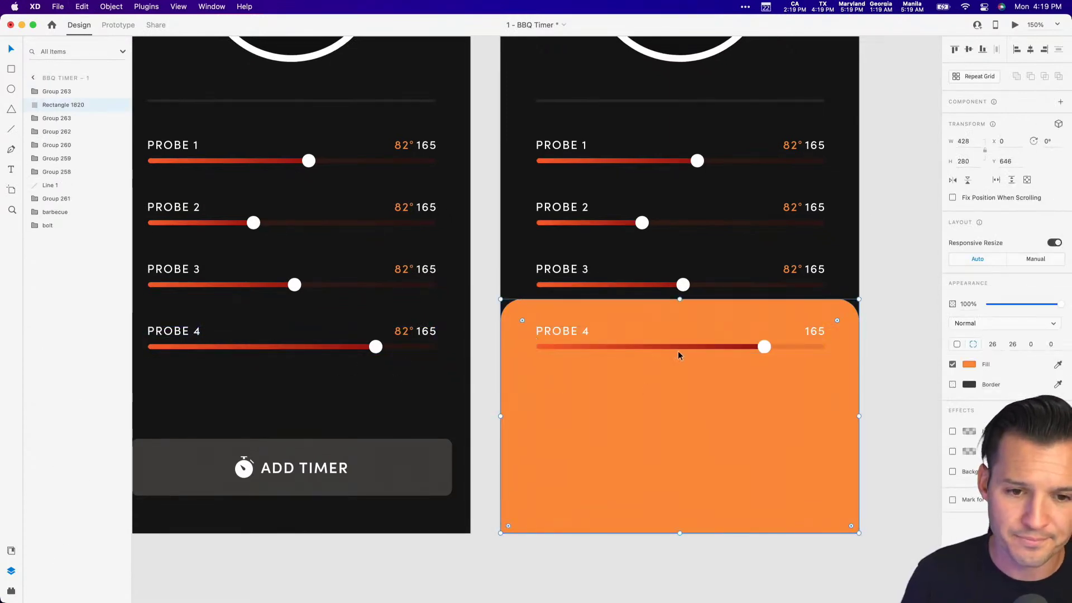
pyautogui.click(725, 349)
# Set the panel's fill to a dark neutral grey.
pyautogui.click(726, 369)
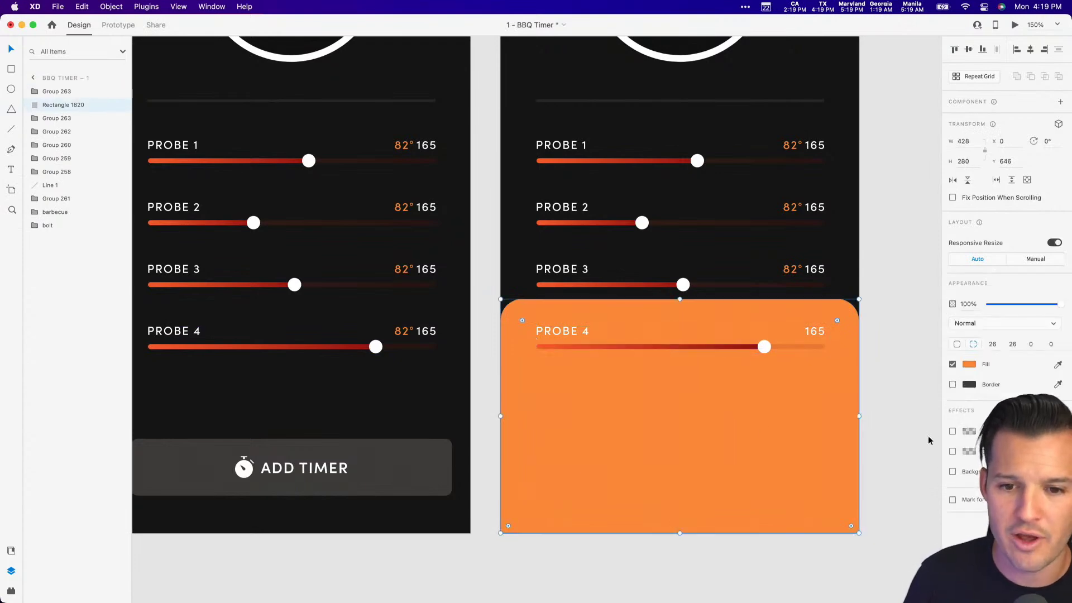
pyautogui.click(970, 364)
pyautogui.click(836, 380)
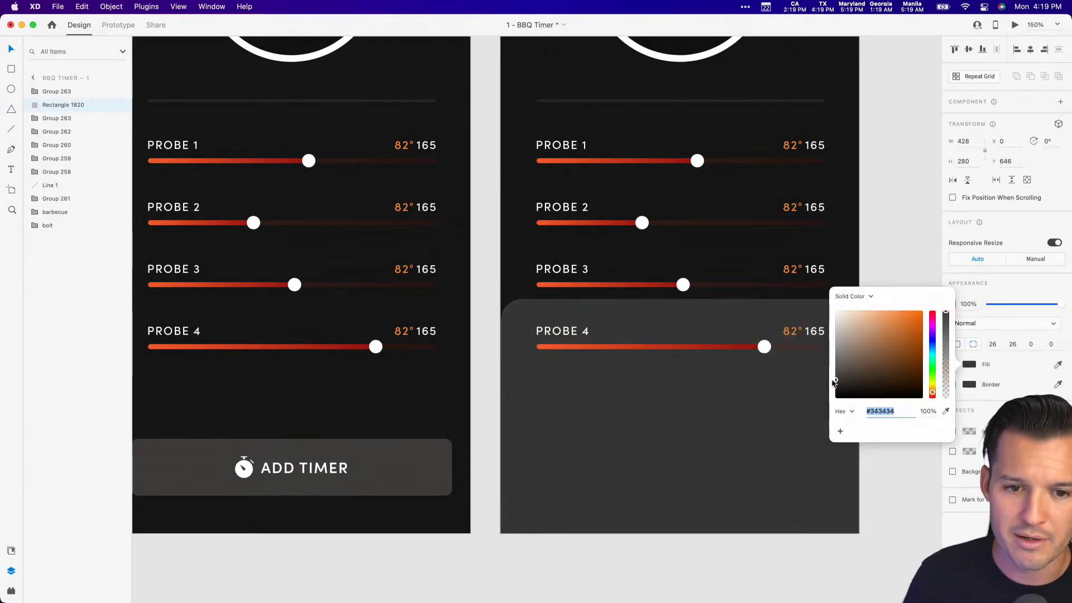
pyautogui.moveTo(834, 381); pyautogui.dragTo(835, 379)
pyautogui.click(892, 487)
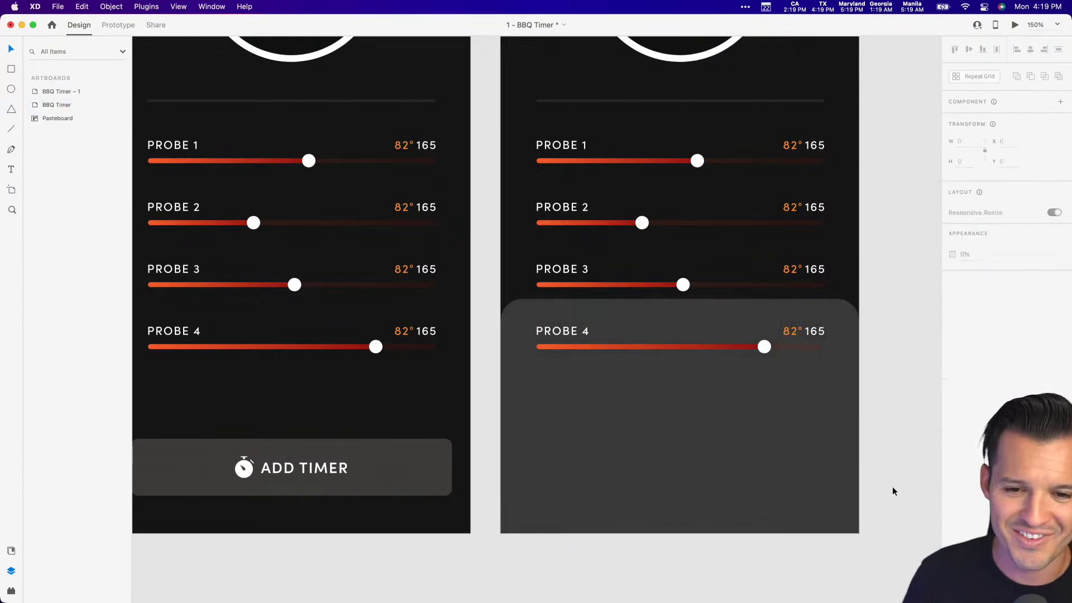
# Change the panel slider's Probe 4 label to 0 and delete its orange 82° value.
pyautogui.scroll(-5, 833, 450)
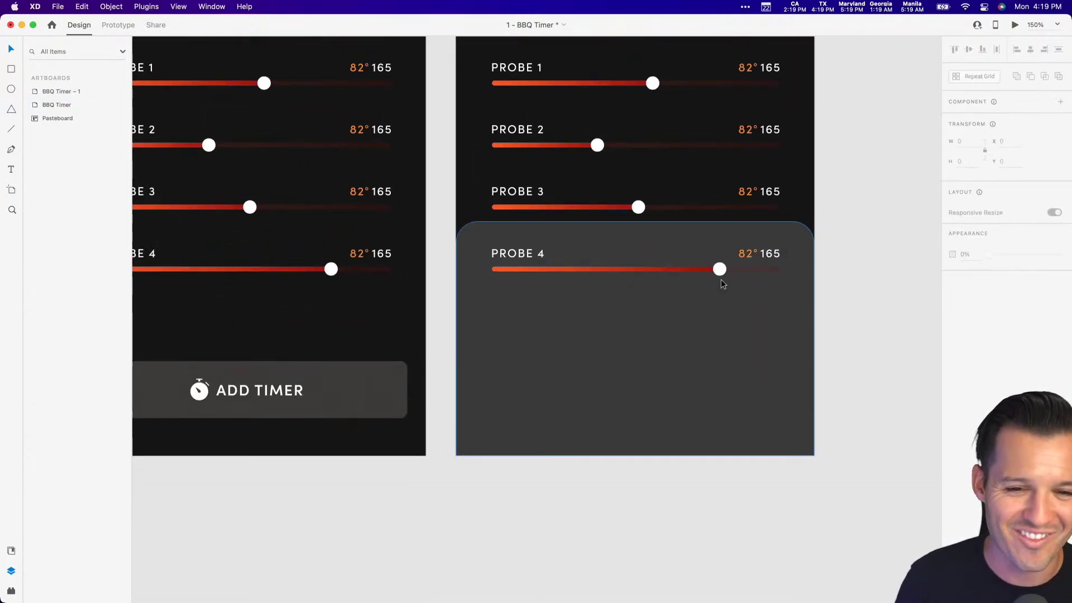
pyautogui.doubleClick(521, 258)
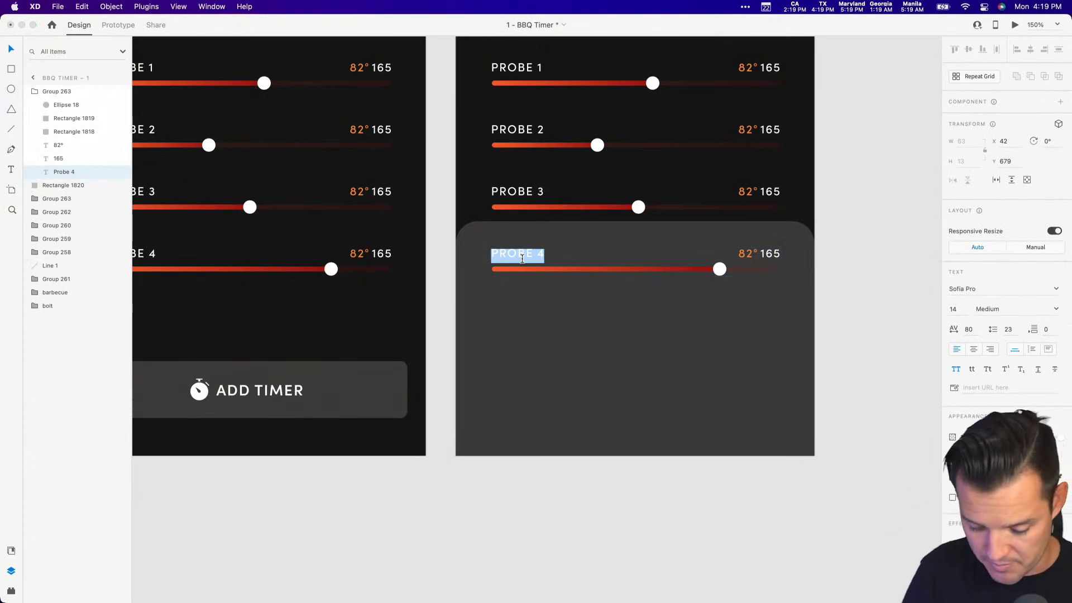
pyautogui.write('0')
pyautogui.press('Escape')
pyautogui.click(747, 255)
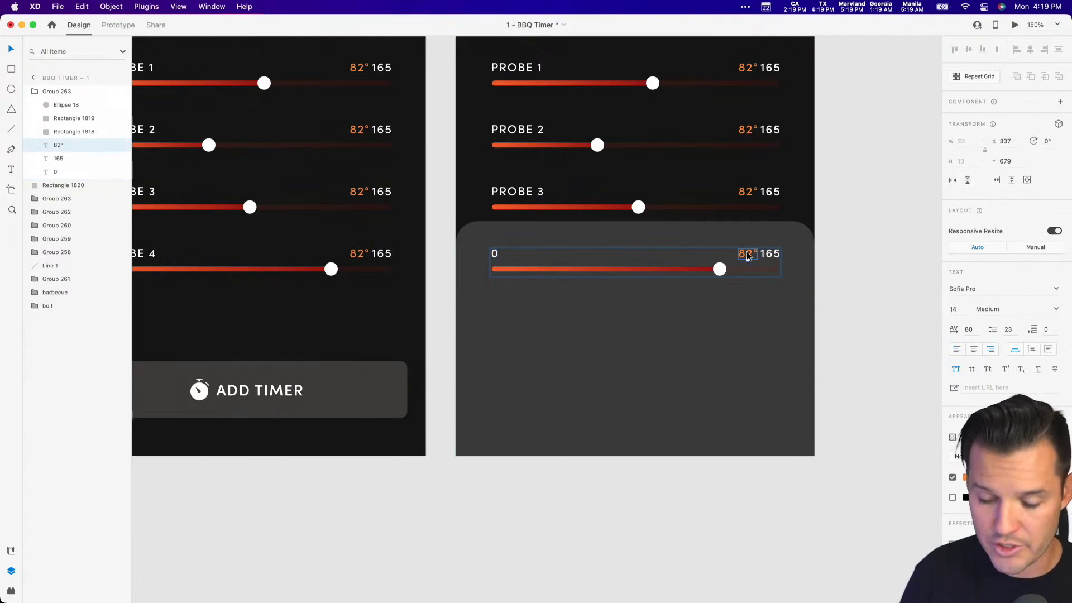
pyautogui.press('Delete')
# Change the panel slider's 165 value to 60 MINUTES.
pyautogui.doubleClick(766, 253)
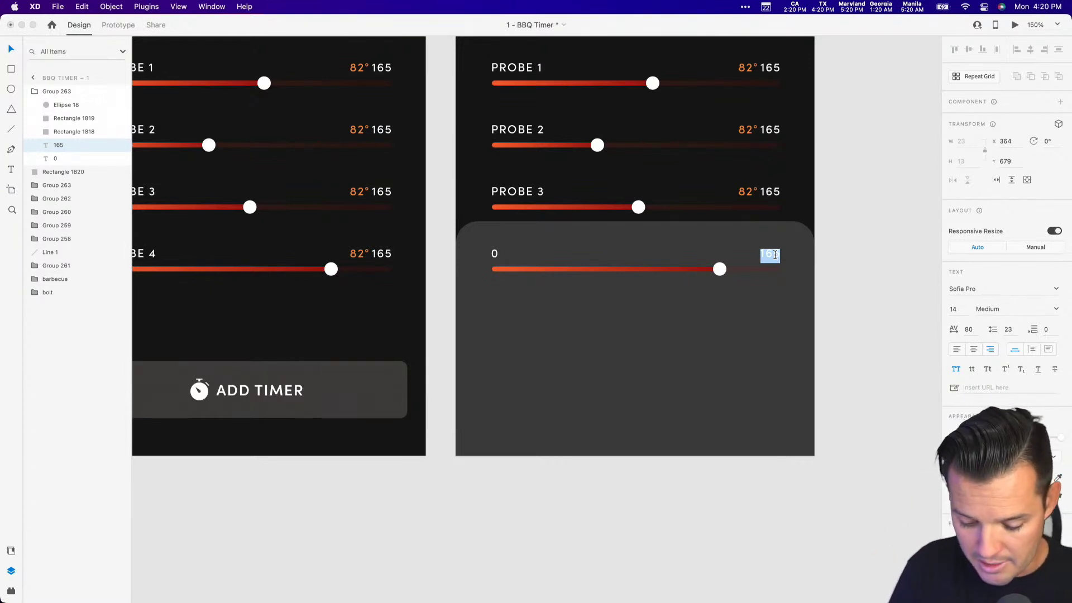
pyautogui.write('60 MINUTES')
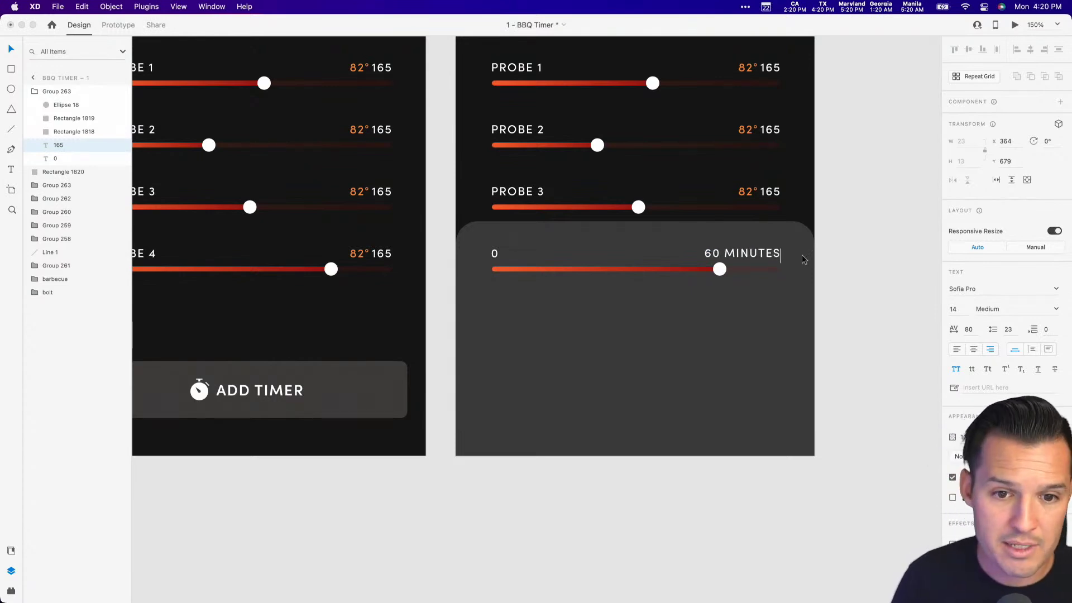
pyautogui.press('Escape')
# Try 0 MINUTES as the panel slider's starting label and remove the added word again.
pyautogui.click(493, 256)
pyautogui.doubleClick(494, 255)
pyautogui.write('MINUTES')
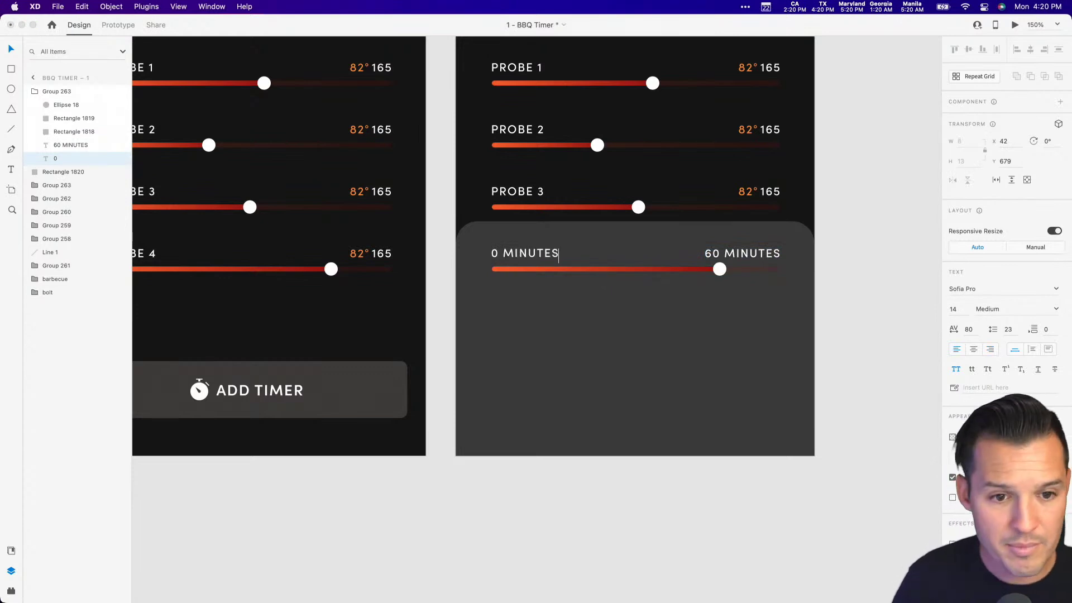
pyautogui.press('BackSpace')
pyautogui.press('BackSpace')
pyautogui.press('BackSpace')
pyautogui.press('BackSpace')
pyautogui.press('BackSpace')
pyautogui.press('BackSpace')
pyautogui.press('BackSpace')
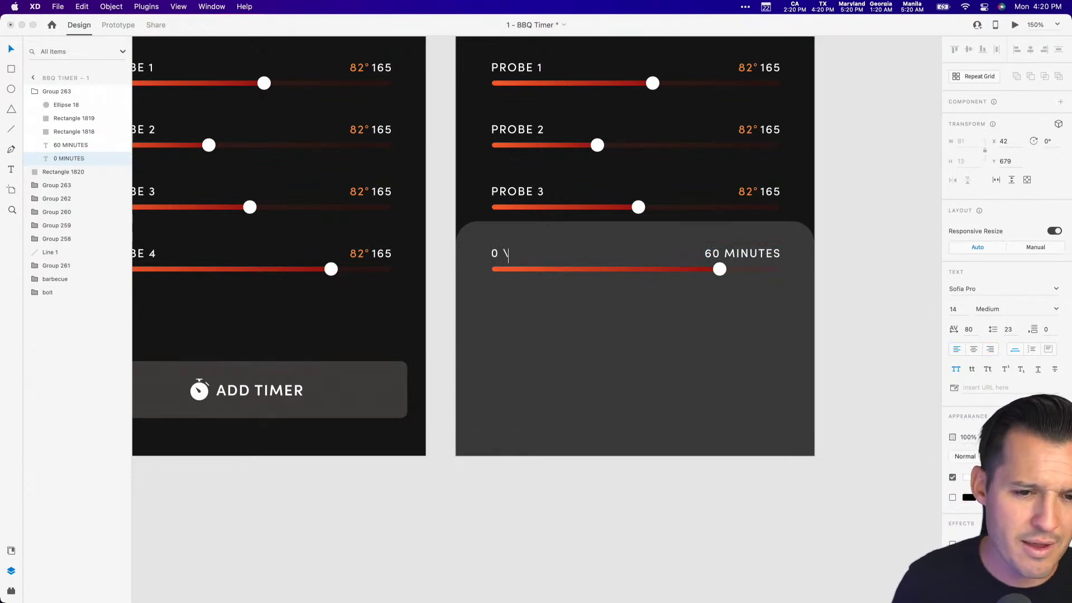
pyautogui.press('Escape')
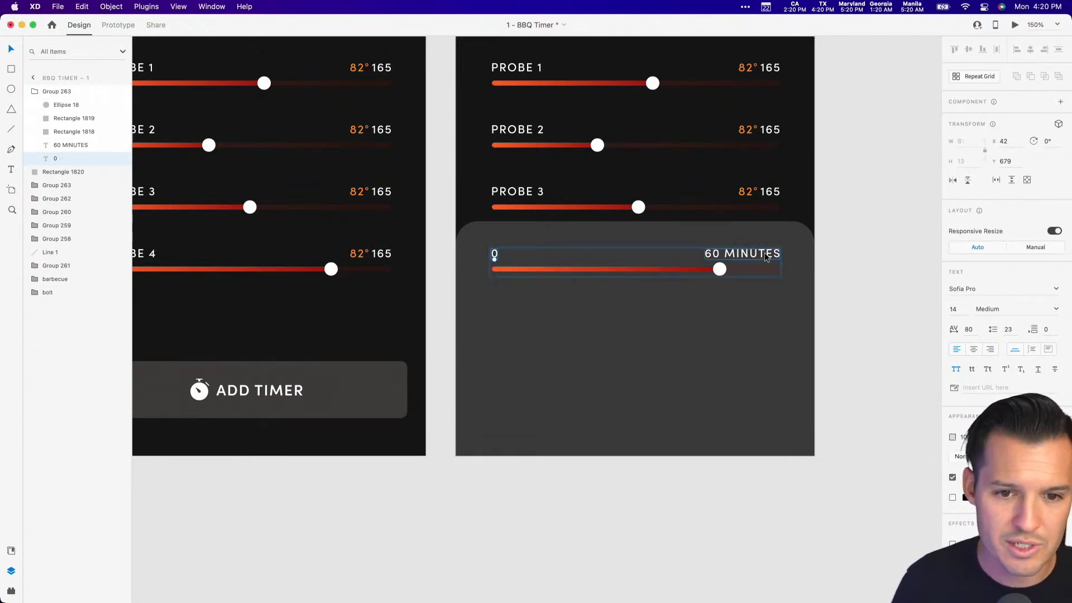
# Shorten the panel slider's maximum label to 60 and select the slider's faded background track.
pyautogui.doubleClick(760, 255)
pyautogui.write('60')
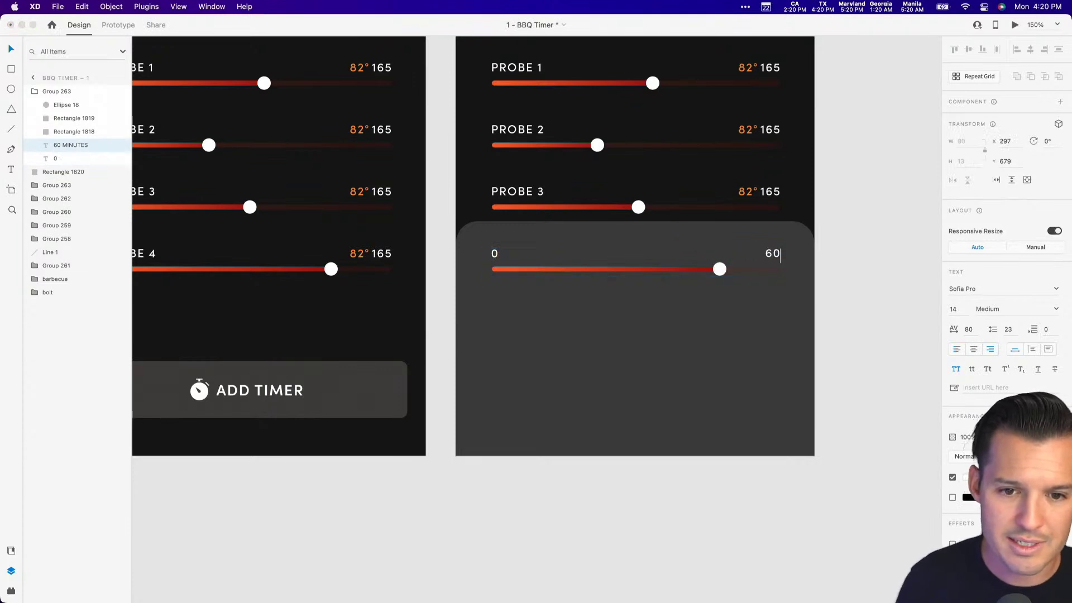
pyautogui.click(746, 269)
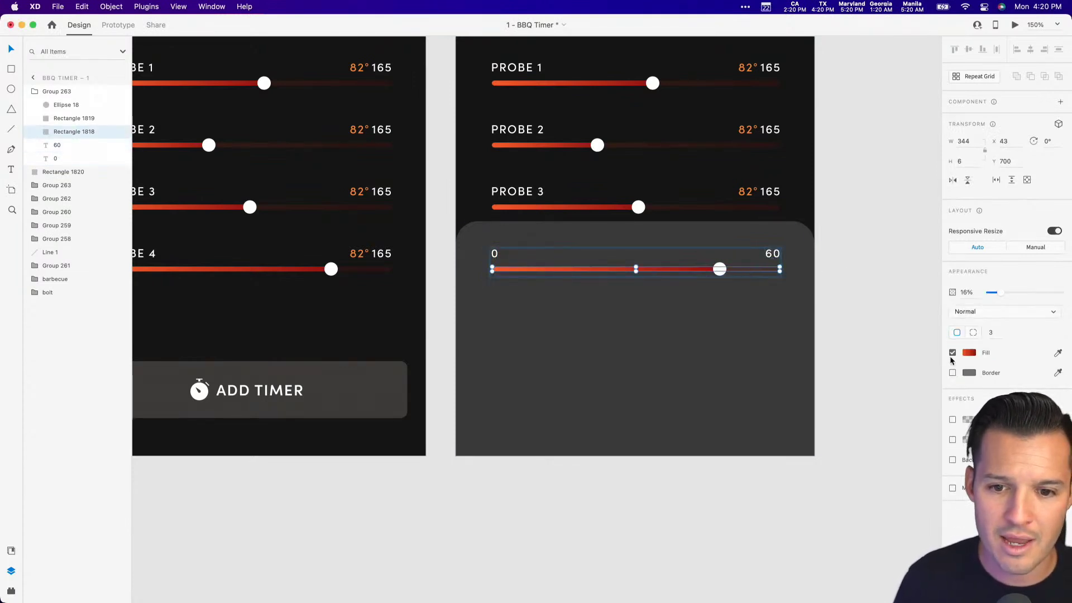
# Change the fill of the panel slider's background track to solid white #FFFFFF.
pyautogui.click(969, 353)
pyautogui.click(859, 278)
pyautogui.click(851, 271)
pyautogui.moveTo(878, 341)
pyautogui.mouseDown()
pyautogui.moveTo(818, 341)
pyautogui.moveTo(818, 324)
pyautogui.mouseUp()
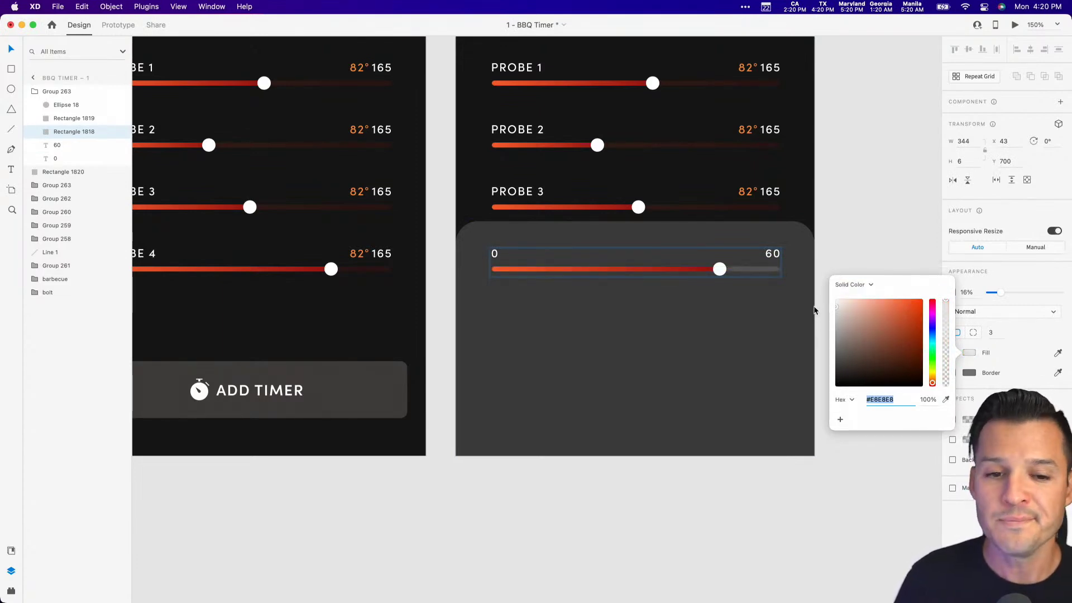
pyautogui.moveTo(836, 301); pyautogui.dragTo(827, 301)
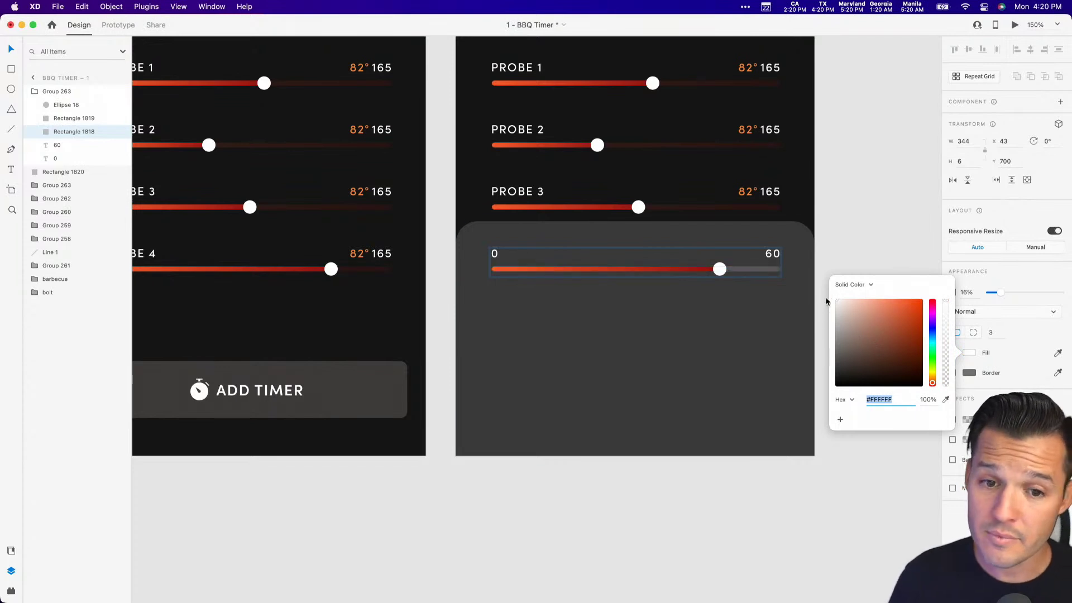
# Try to change the panel slider's filled track portion from its gradient to a solid white fill.
pyautogui.click(685, 269)
pyautogui.click(684, 269)
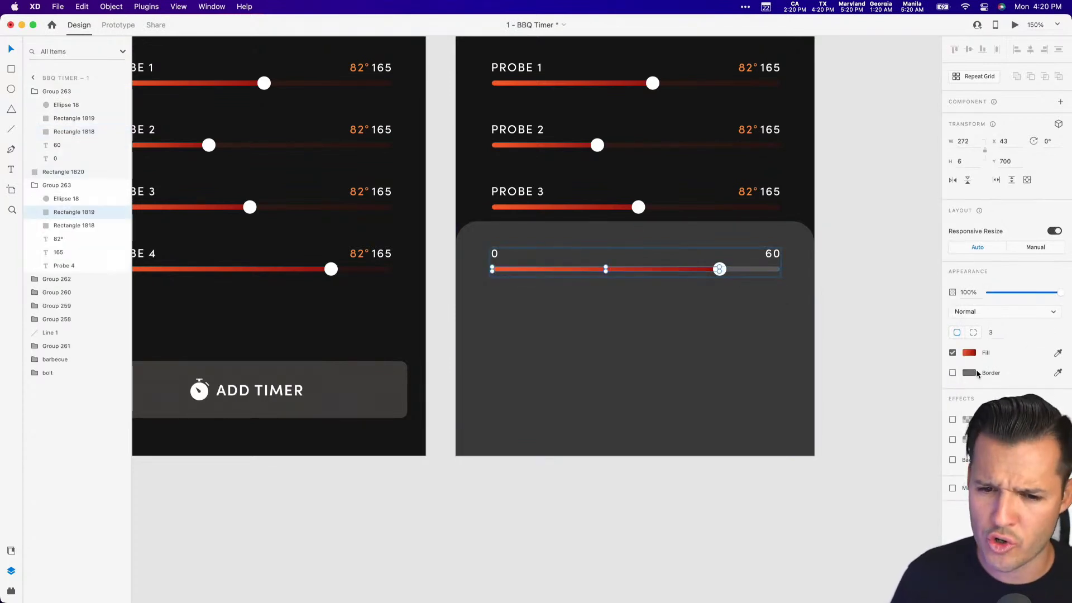
pyautogui.click(970, 354)
pyautogui.click(860, 277)
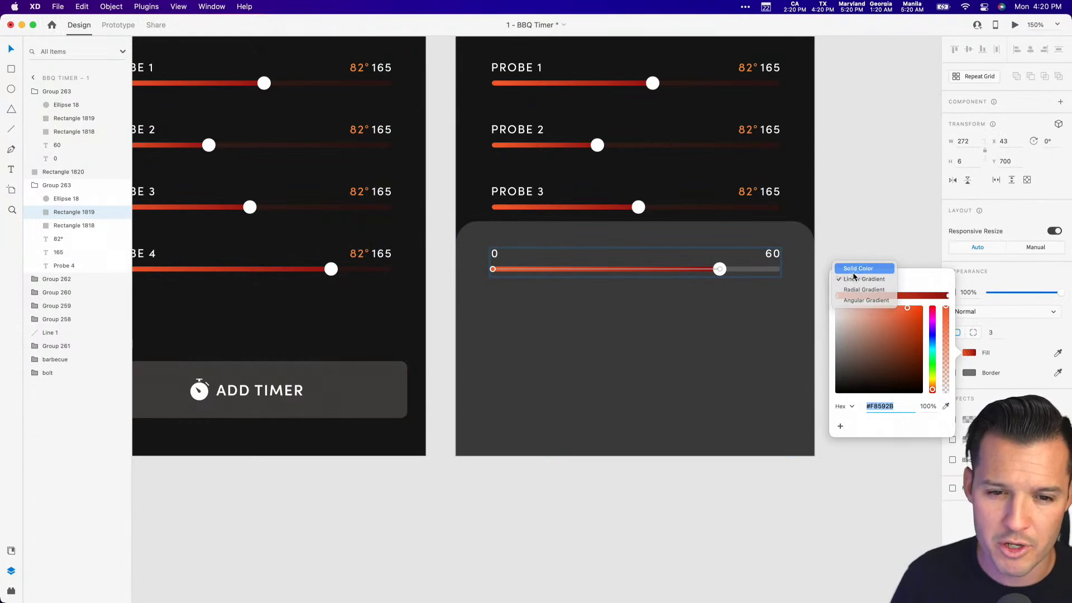
pyautogui.click(854, 272)
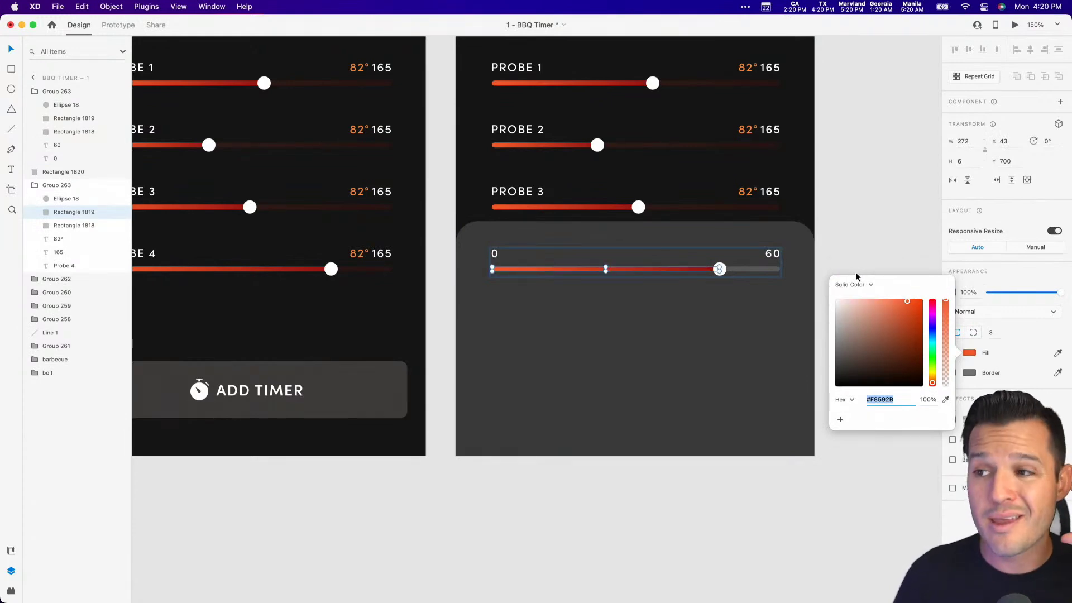
pyautogui.moveTo(857, 301); pyautogui.dragTo(816, 293)
pyautogui.click(861, 284)
pyautogui.click(862, 285)
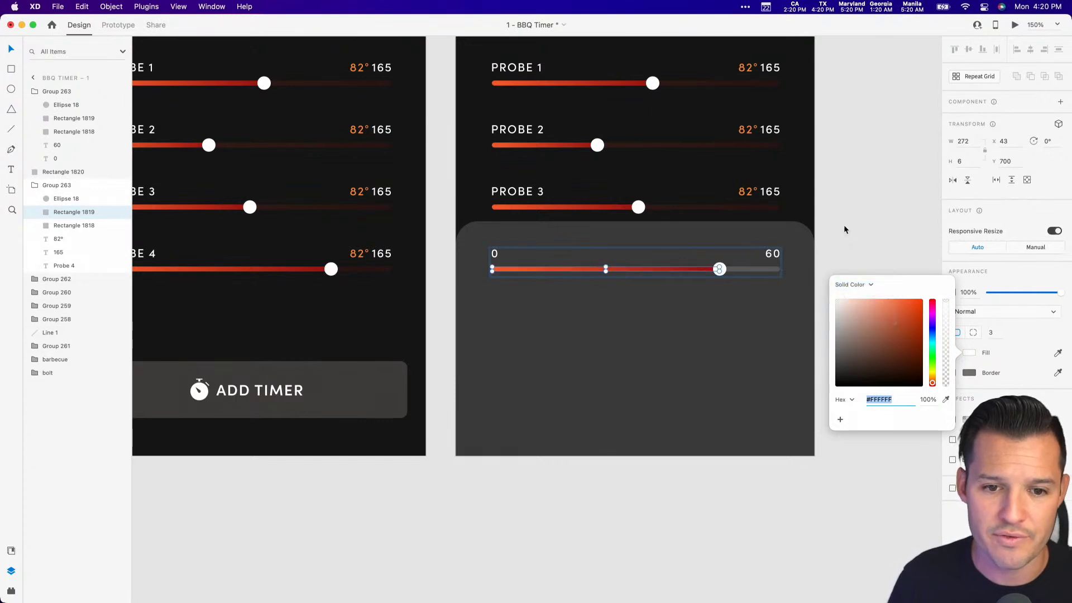
pyautogui.click(843, 226)
# Give the panel slider's filled track portion a solid orange #FD8839 fill sampled from the 385° reading.
pyautogui.doubleClick(678, 269)
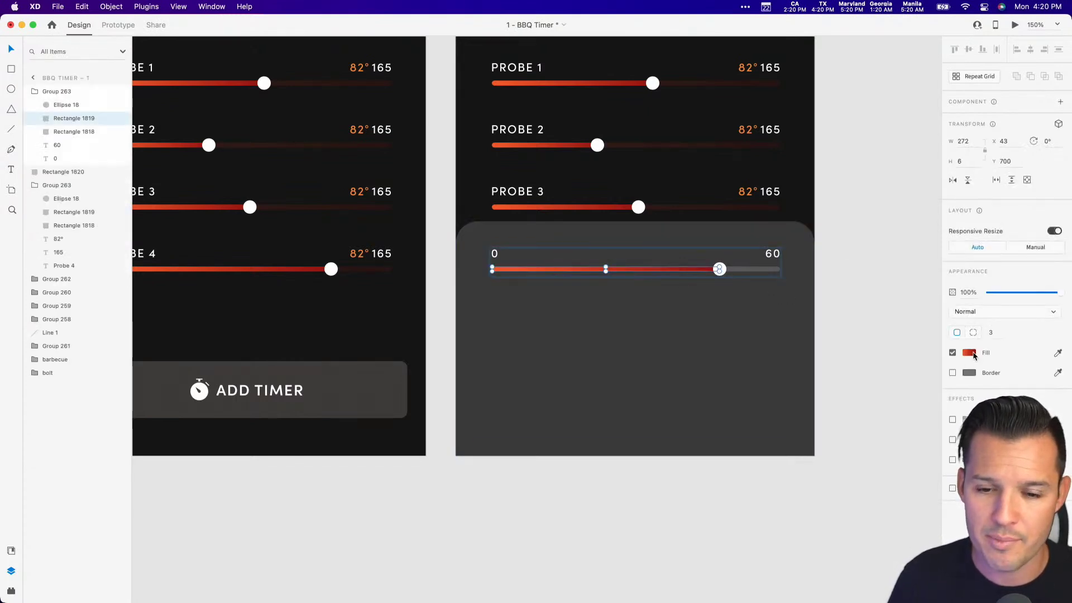
pyautogui.click(969, 353)
pyautogui.click(854, 285)
pyautogui.click(846, 268)
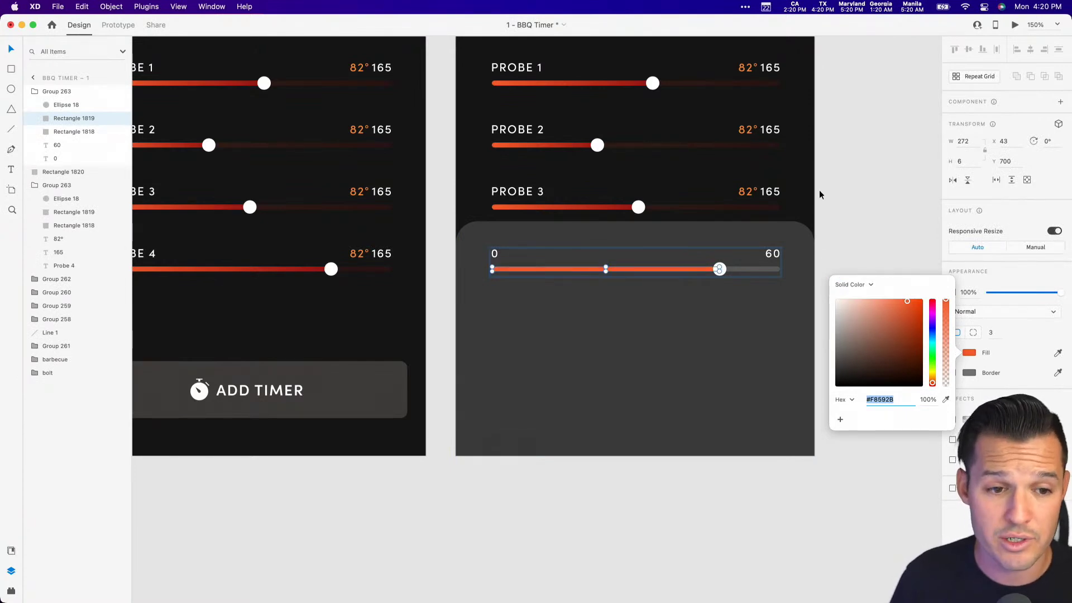
pyautogui.scroll(5, 819, 190)
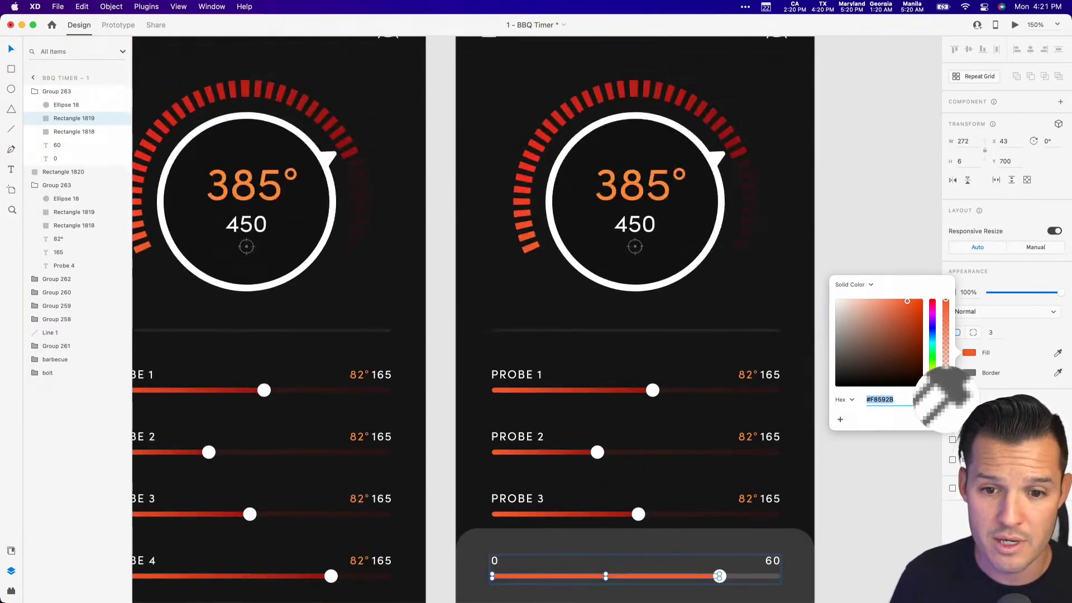
pyautogui.click(668, 184)
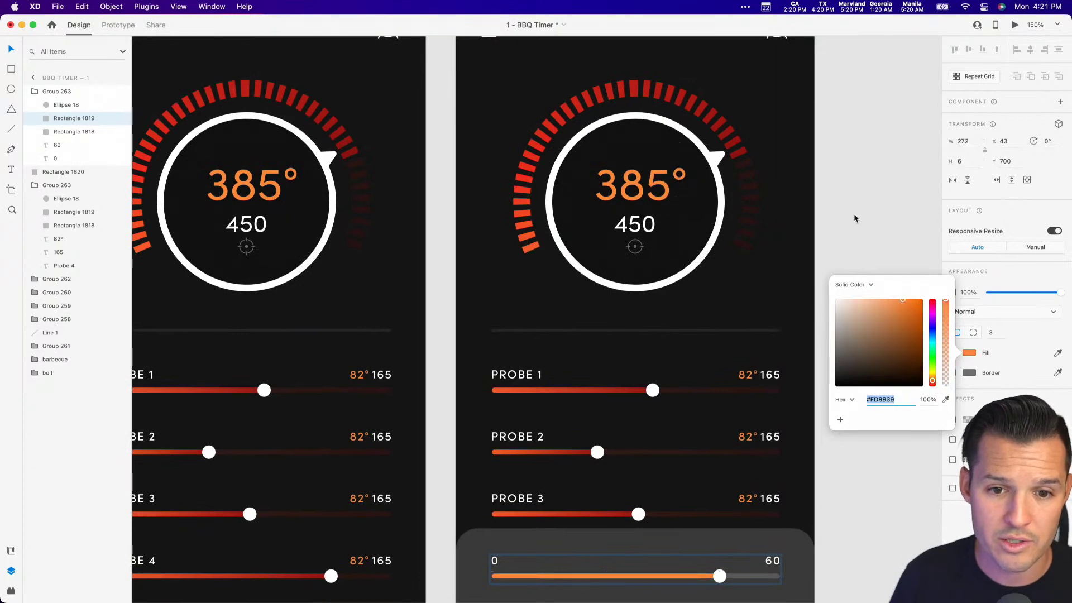
pyautogui.click(855, 217)
# Move the whole 0–60 slider straight down to the lower part of the grey panel.
pyautogui.scroll(-5, 853, 234)
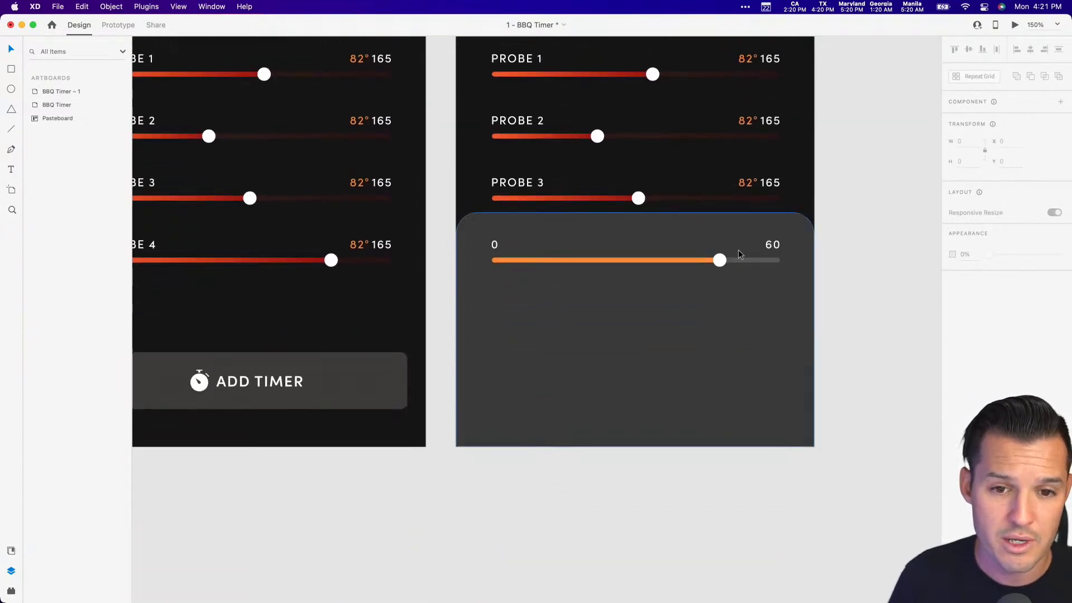
pyautogui.doubleClick(742, 258)
pyautogui.press('super+c')
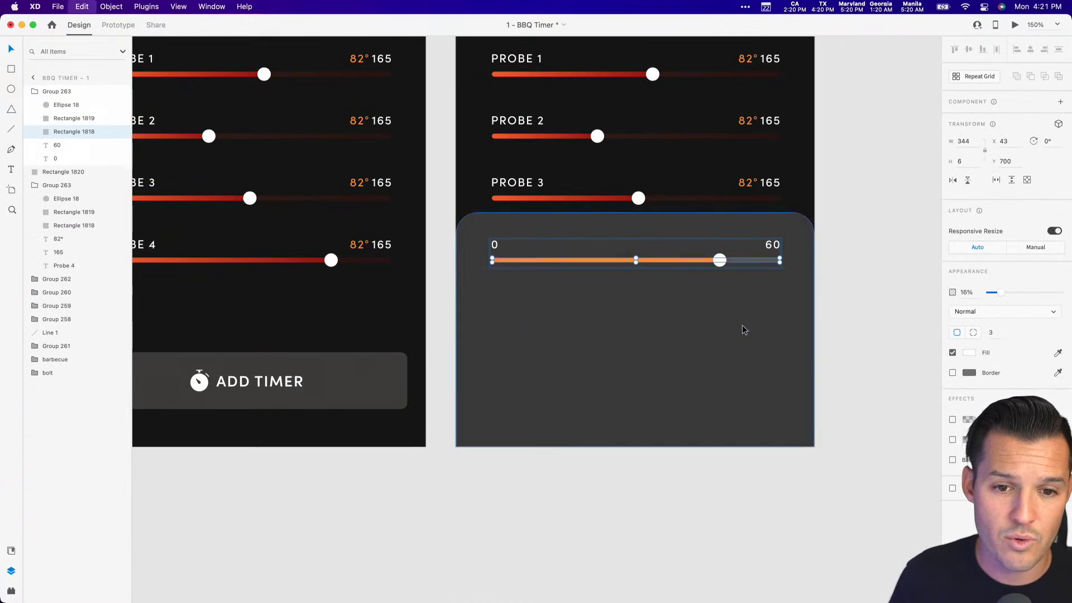
pyautogui.click(836, 274)
pyautogui.moveTo(773, 246); pyautogui.dragTo(773, 354)
pyautogui.click(842, 348)
# Raise the 0 and 60 labels together to a Y of about 772 for more space above the track.
pyautogui.doubleClick(771, 354)
pyautogui.keyDown('shift'); pyautogui.click(493, 356); pyautogui.keyUp('shift')
pyautogui.moveTo(493, 357); pyautogui.dragTo(495, 326)
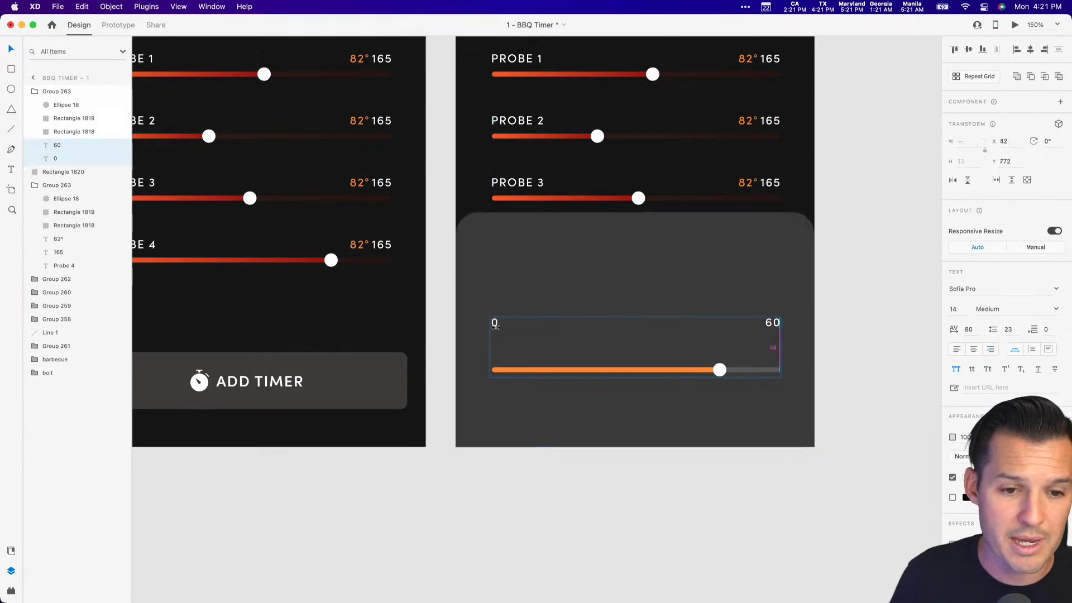
# Thicken the panel slider's orange and background track bars together to a height of 16.
pyautogui.click(571, 372)
pyautogui.keyDown('shift'); pyautogui.click(742, 373); pyautogui.keyUp('shift')
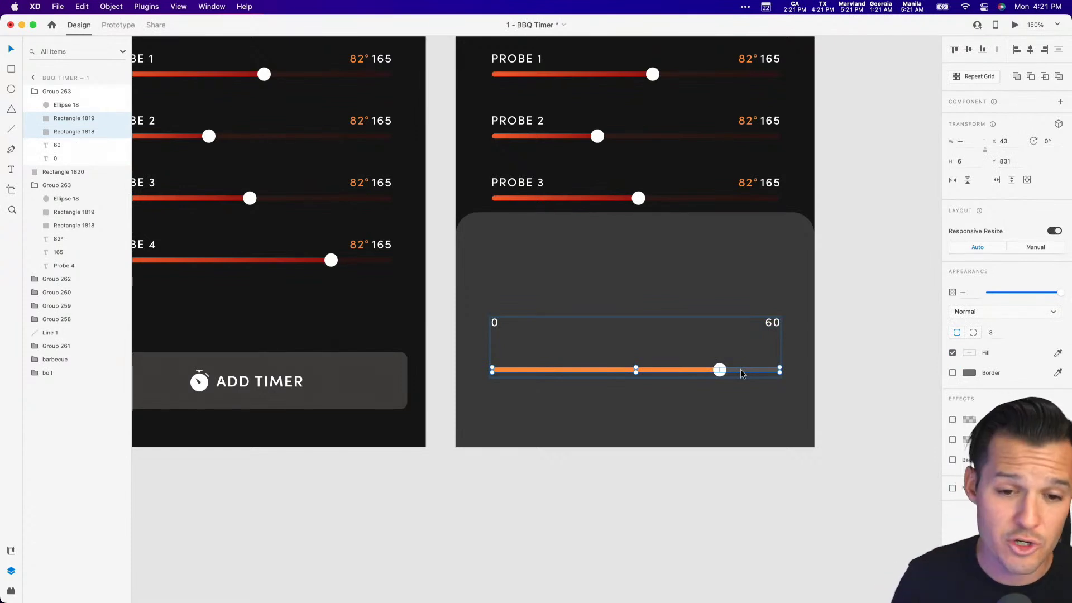
pyautogui.moveTo(637, 366); pyautogui.dragTo(636, 360)
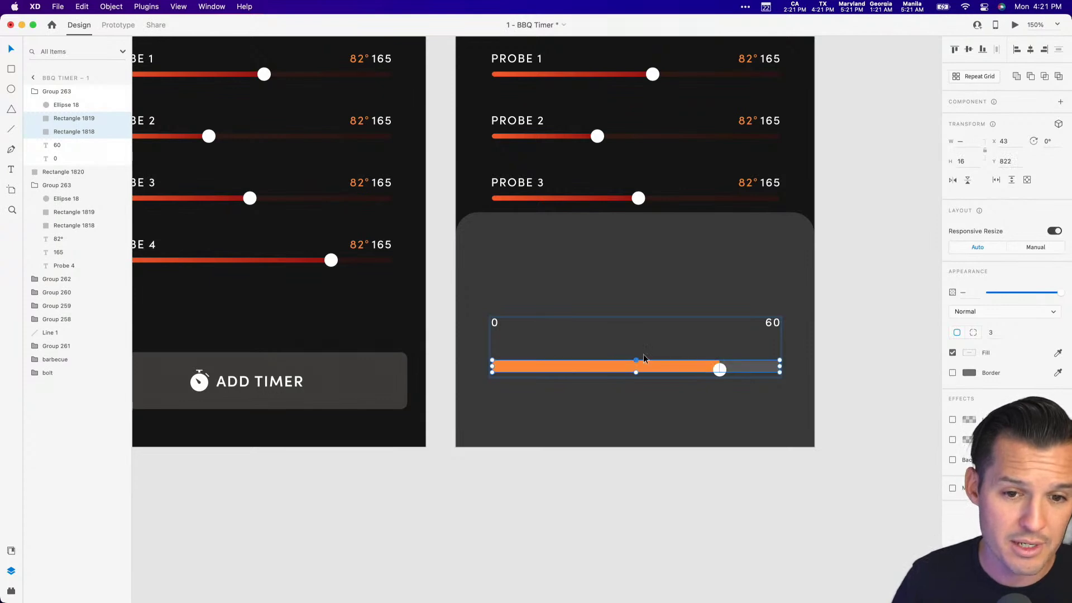
pyautogui.click(813, 334)
# Enlarge the panel slider's white knob to 28 by 28 and center it vertically on the thicker track.
pyautogui.keyDown('super'); pyautogui.click(774, 324); pyautogui.keyUp('super')
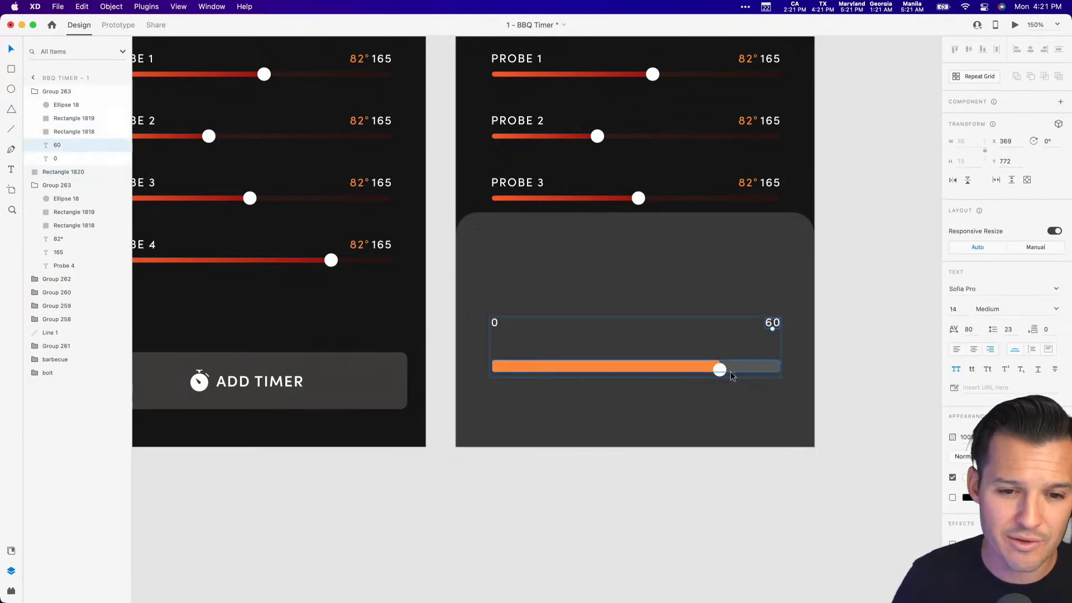
pyautogui.click(719, 370)
pyautogui.moveTo(713, 363)
pyautogui.mouseDown()
pyautogui.moveTo(698, 355)
pyautogui.moveTo(719, 369)
pyautogui.mouseUp()
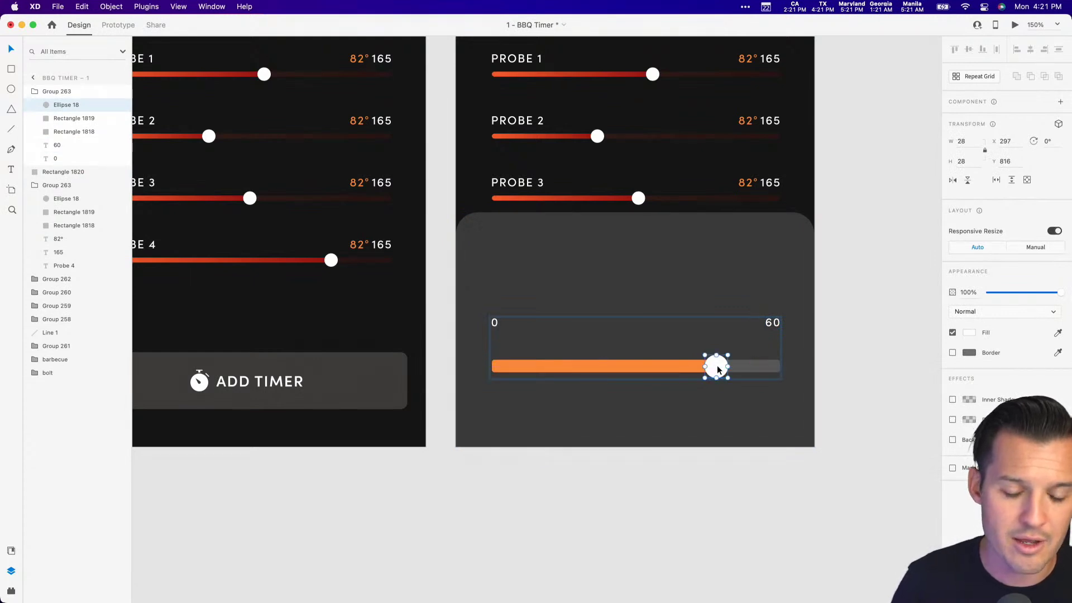
# Duplicate the 60 label to the middle of the scale and change the copy to 30.
pyautogui.keyDown('super'); pyautogui.click(773, 323); pyautogui.keyUp('super')
pyautogui.moveTo(773, 323); pyautogui.dragTo(634, 325)
pyautogui.doubleClick(634, 324)
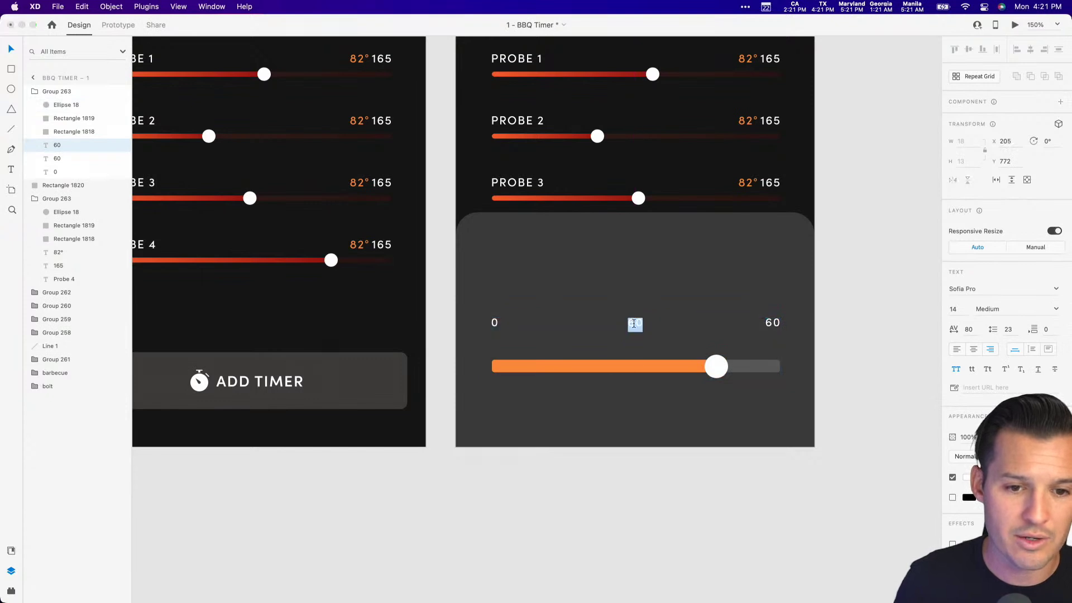
pyautogui.write('30')
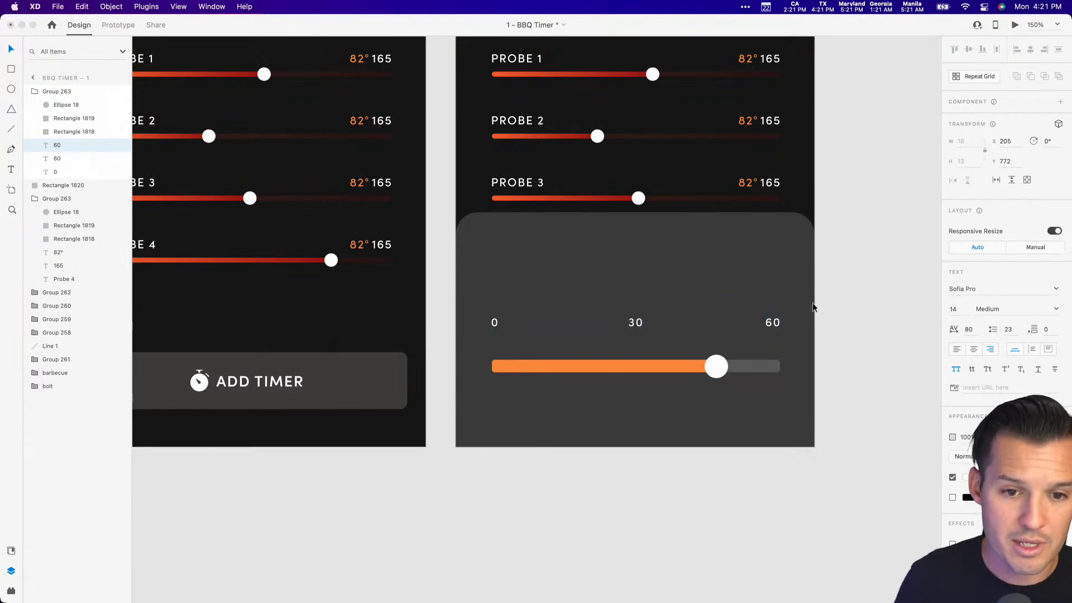
pyautogui.press('Escape')
# Add duplicated 15 and 45 labels at the quarter and three-quarter points of the scale.
pyautogui.moveTo(634, 325); pyautogui.dragTo(559, 328)
pyautogui.doubleClick(558, 327)
pyautogui.write('15')
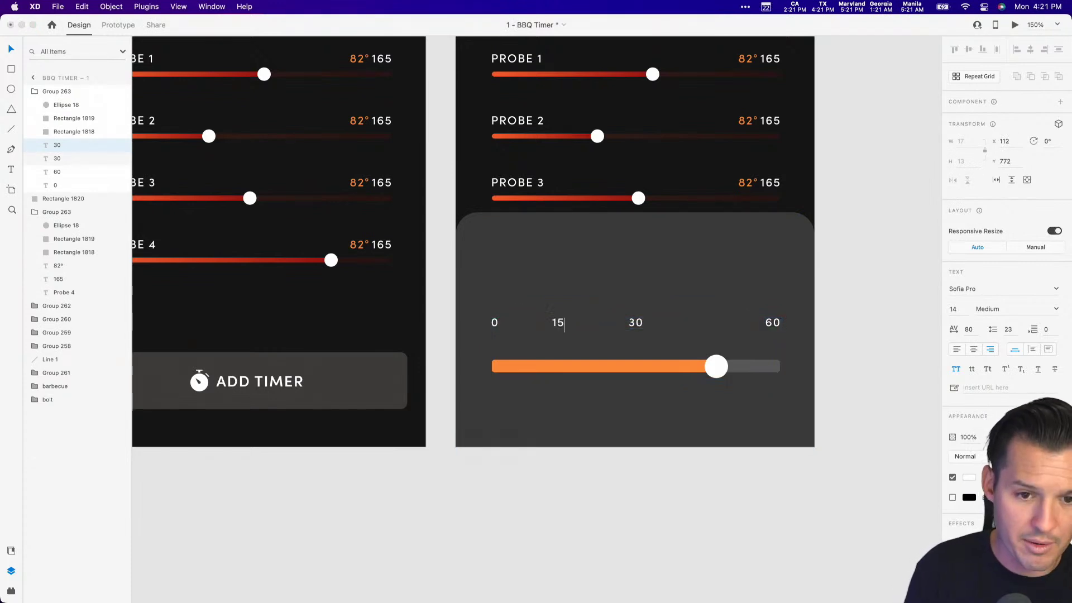
pyautogui.press('Escape')
pyautogui.moveTo(557, 328); pyautogui.dragTo(708, 330)
pyautogui.doubleClick(707, 325)
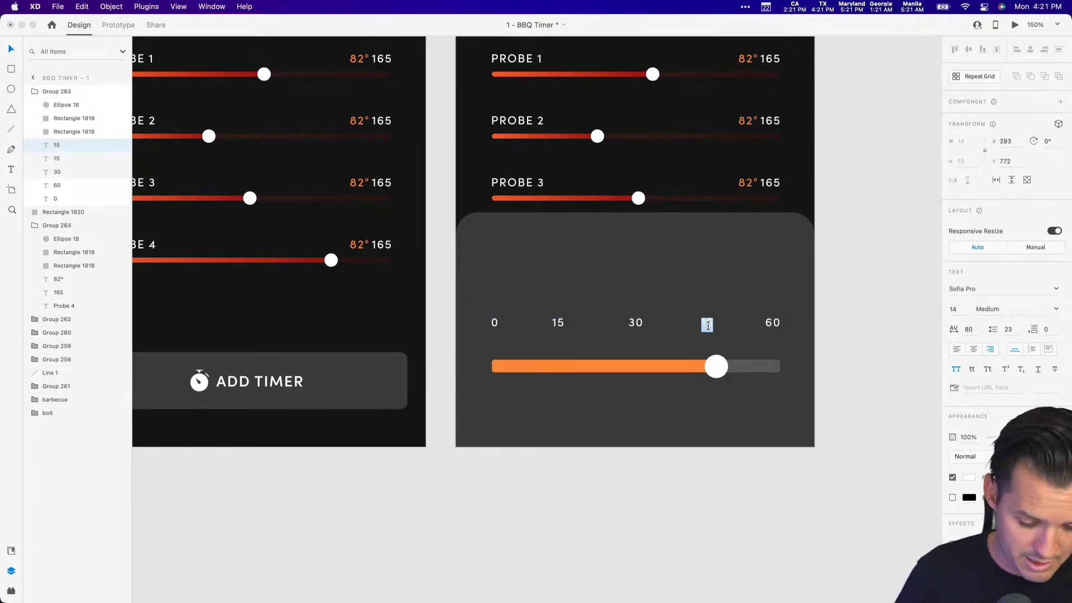
pyautogui.write('45')
pyautogui.press('Escape')
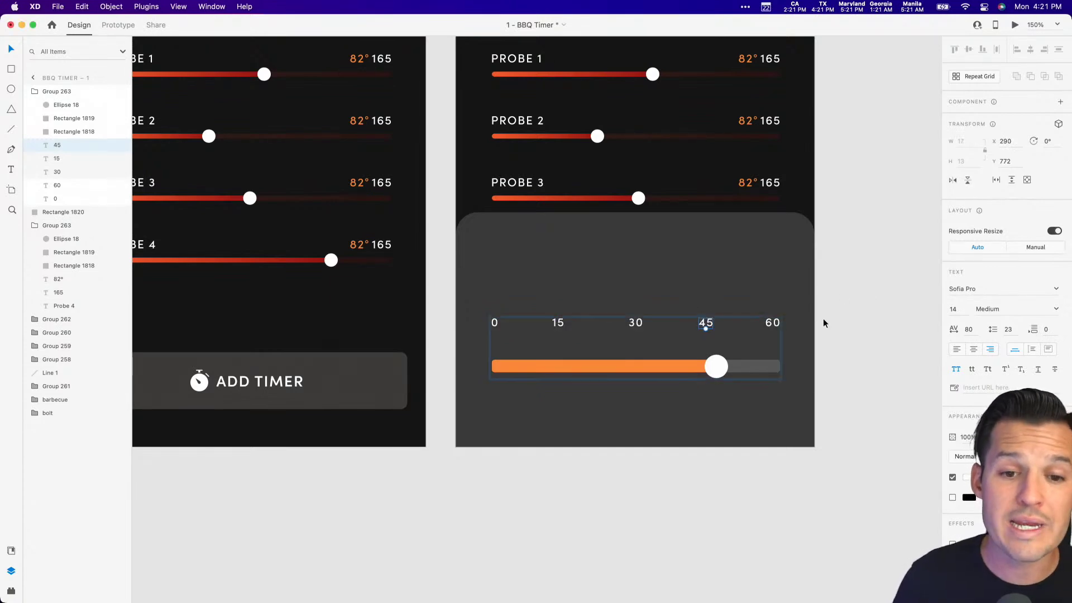
pyautogui.click(823, 323)
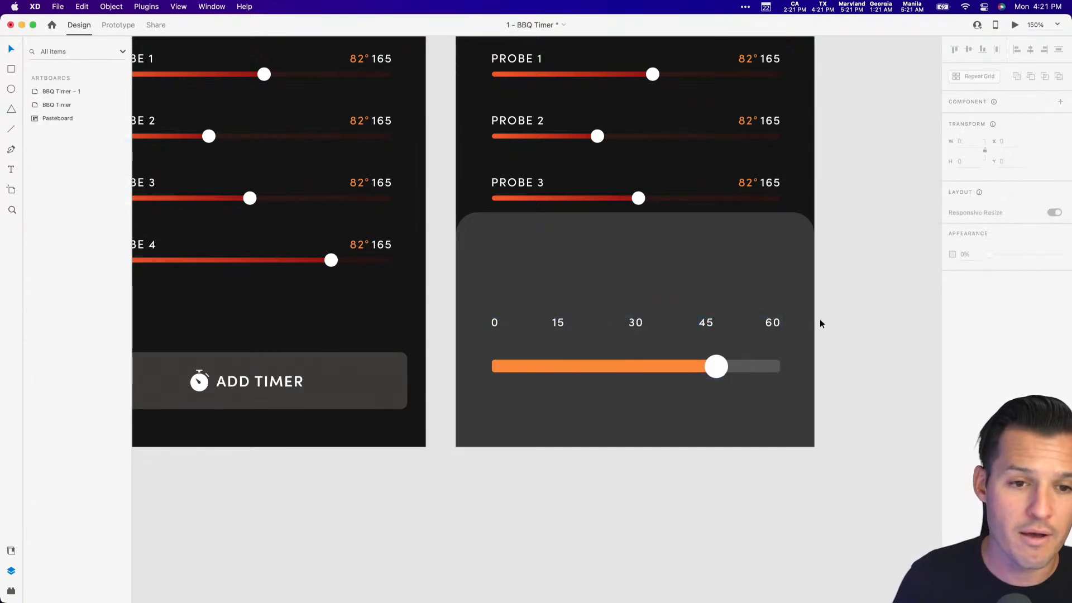
# Draw a vertical tick line about 10 high just below the 0 label.
pyautogui.press('z')
pyautogui.moveTo(455, 278); pyautogui.dragTo(648, 426)
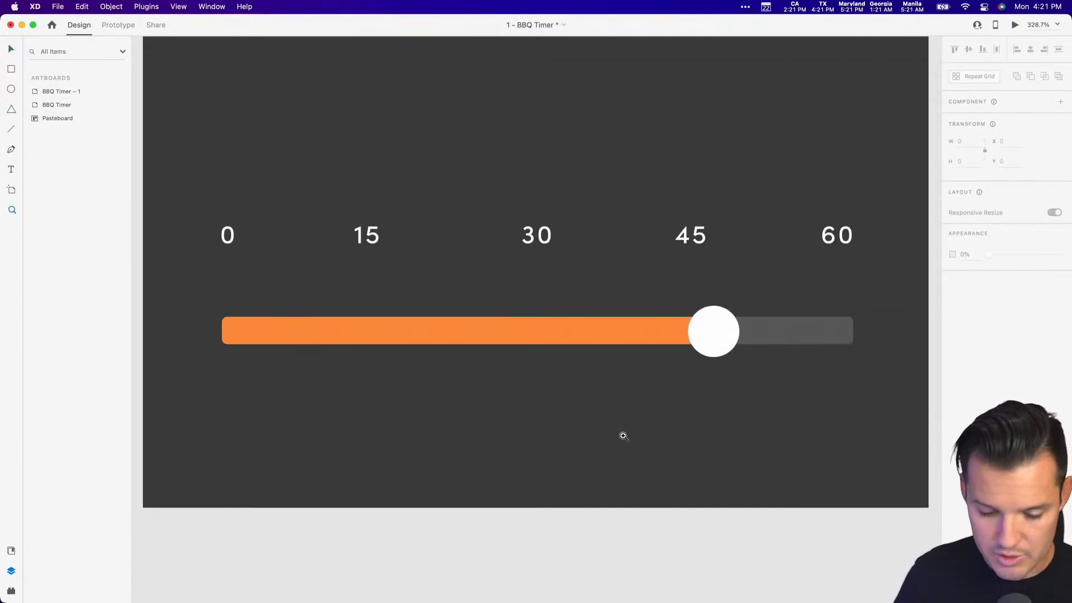
pyautogui.moveTo(228, 273); pyautogui.dragTo(228, 256)
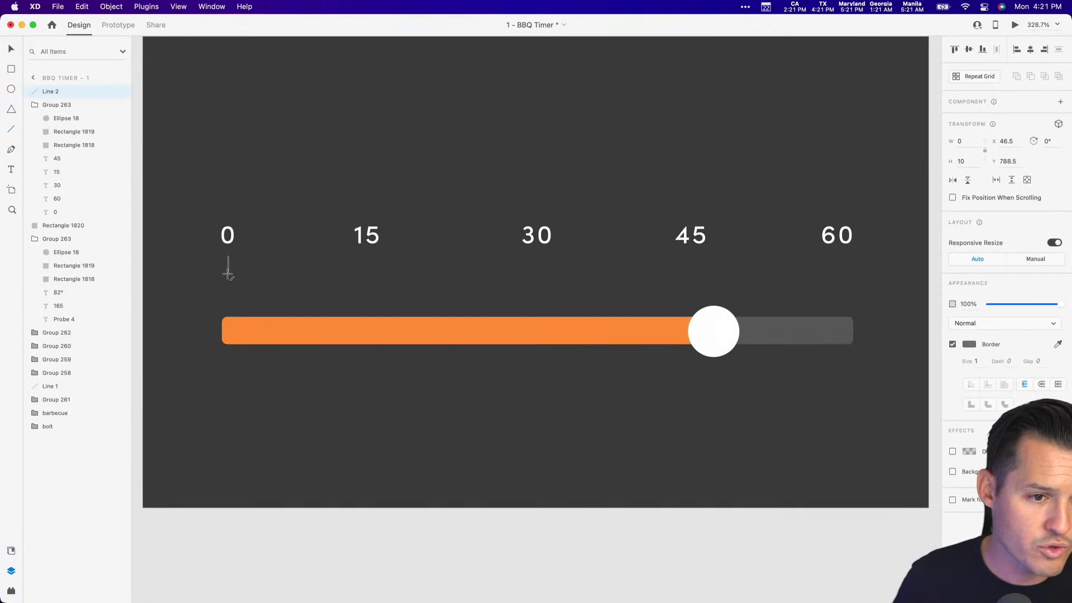
pyautogui.press('Escape')
pyautogui.click(229, 267)
pyautogui.doubleClick(228, 265)
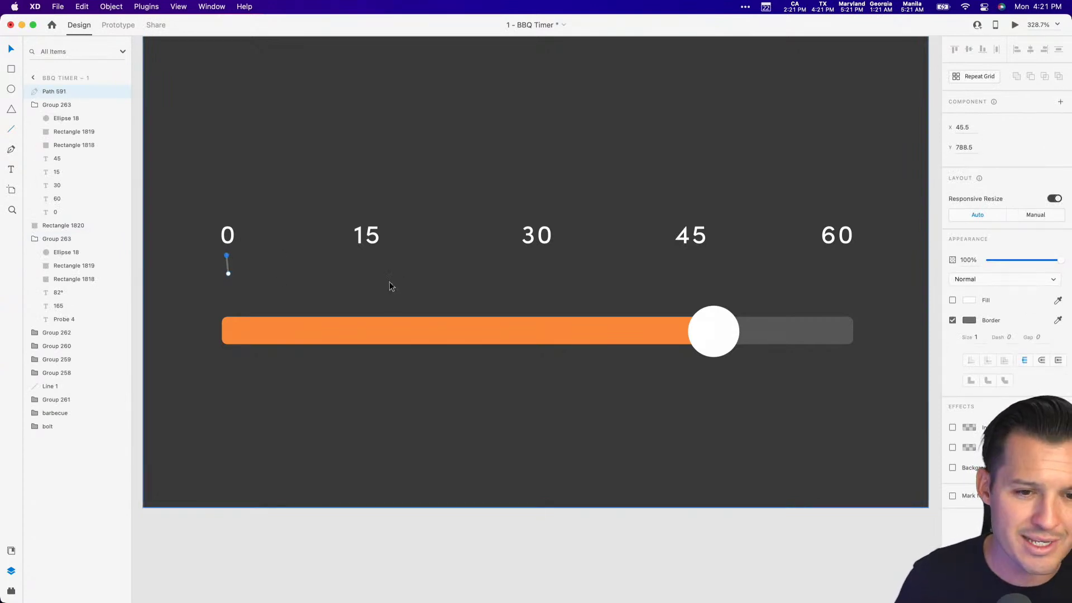
pyautogui.click(240, 277)
pyautogui.press('super+z')
pyautogui.press('super+z')
# Duplicate the tick below the 15, 30, 45 and 60 labels and shift the 60 label over its tick.
pyautogui.moveTo(227, 266); pyautogui.dragTo(854, 237)
pyautogui.click(849, 237)
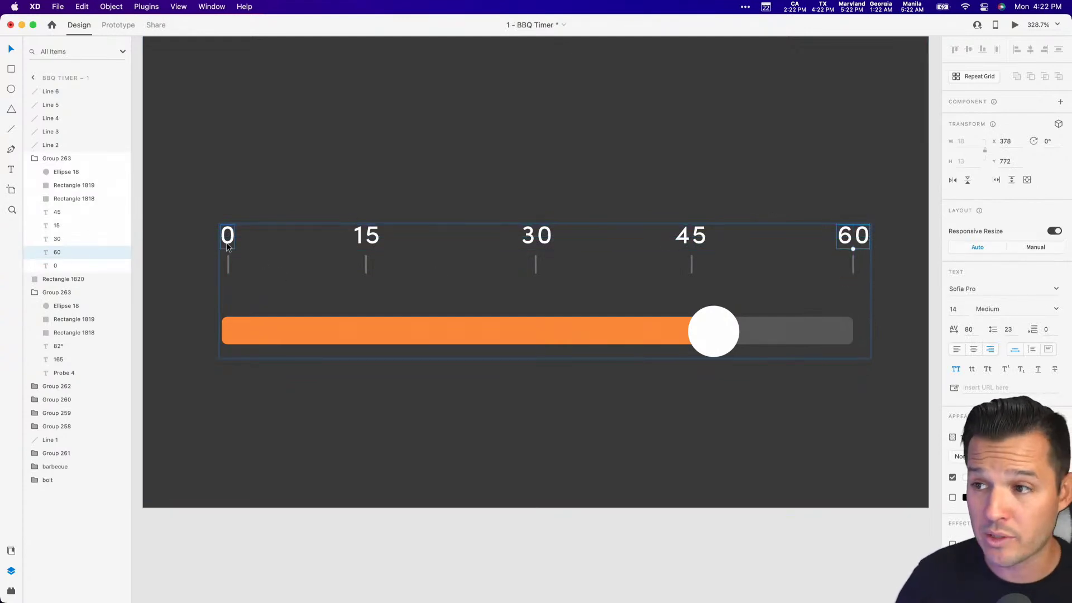
# Align the 15 label and its tick on their horizontal centers and center-align the label's text.
pyautogui.click(367, 239)
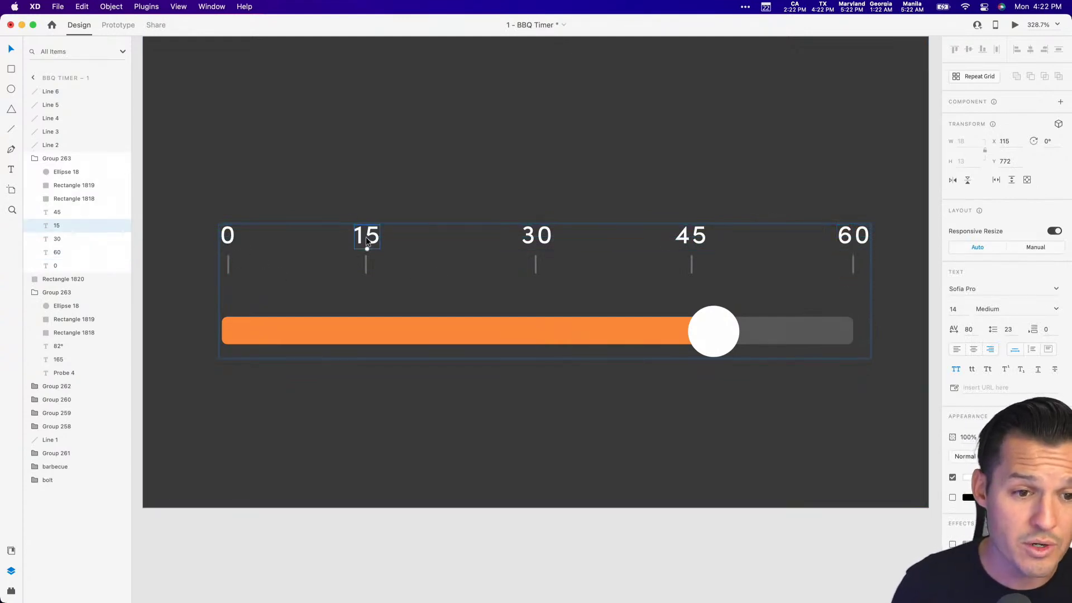
pyautogui.keyDown('shift'); pyautogui.click(366, 272); pyautogui.keyUp('shift')
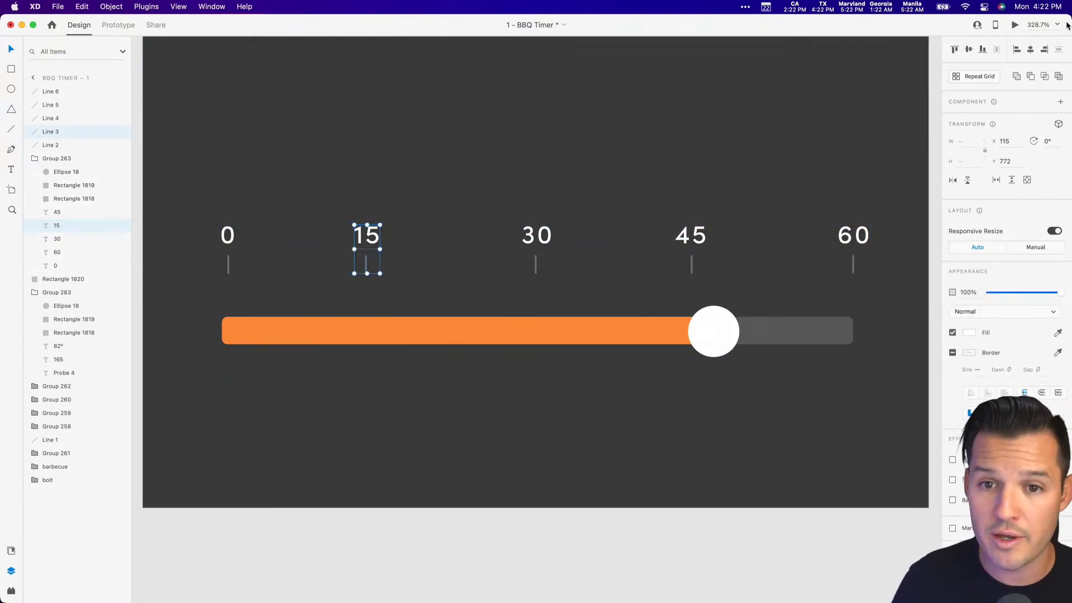
pyautogui.click(1033, 49)
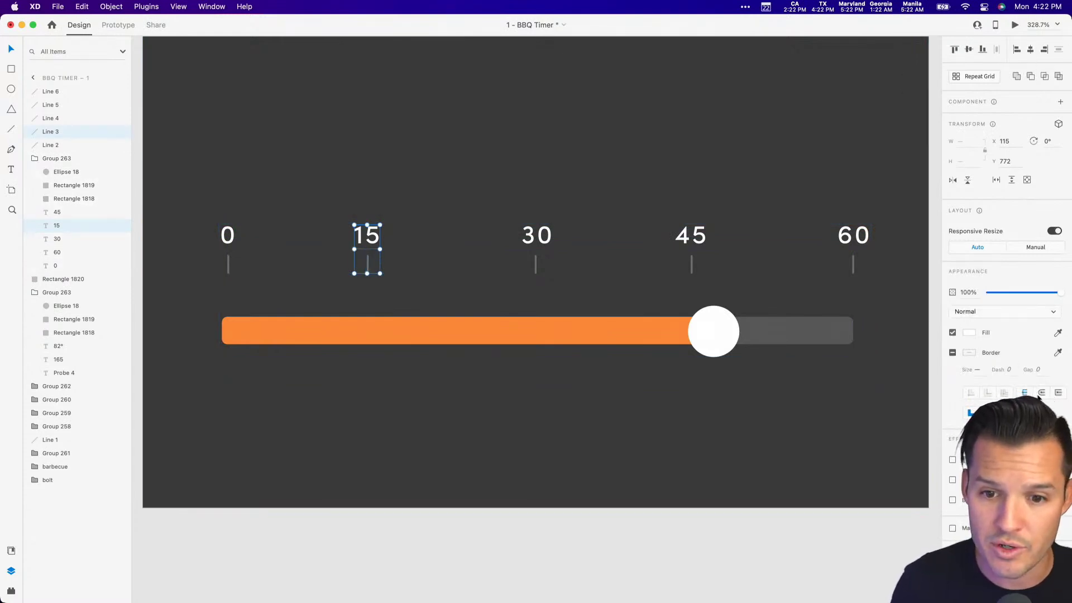
pyautogui.click(478, 210)
pyautogui.click(367, 236)
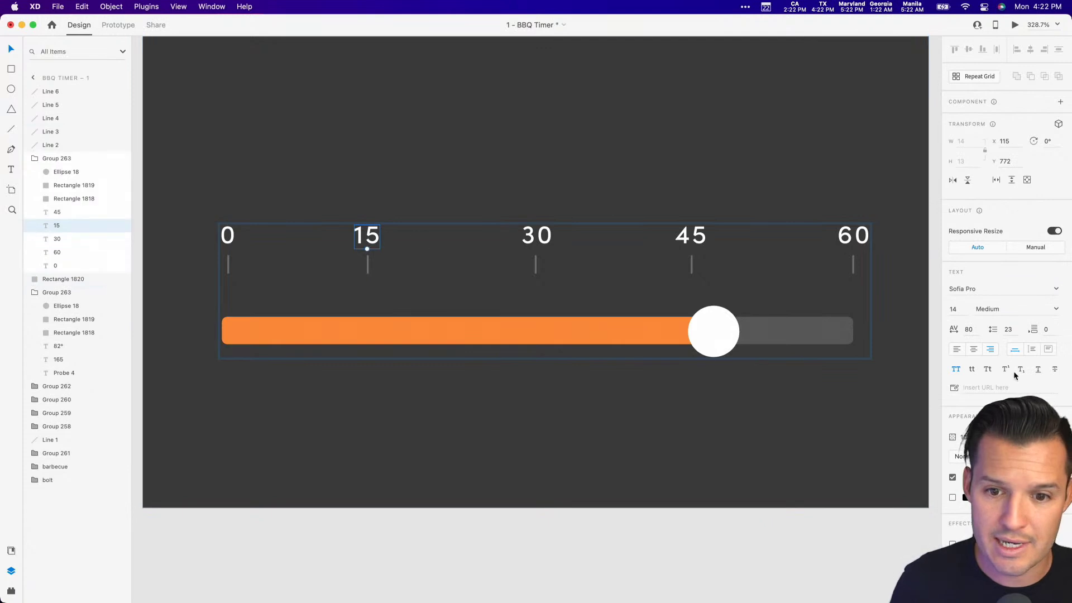
pyautogui.click(974, 352)
pyautogui.click(442, 193)
# Group the 15 label with the tick below it.
pyautogui.click(367, 236)
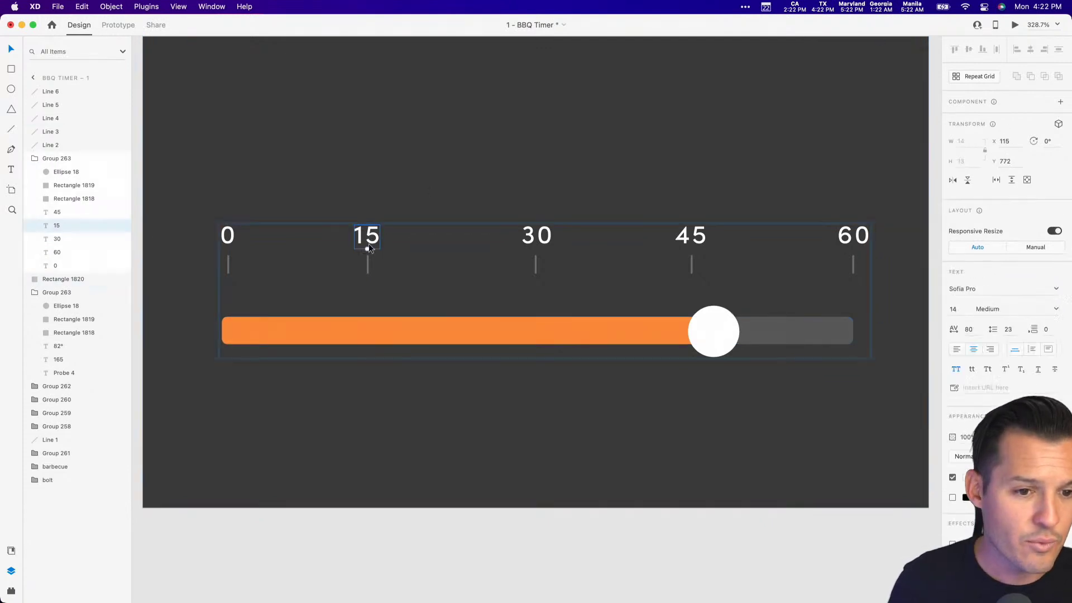
pyautogui.keyDown('shift'); pyautogui.click(367, 265); pyautogui.keyUp('shift')
pyautogui.press('super+g')
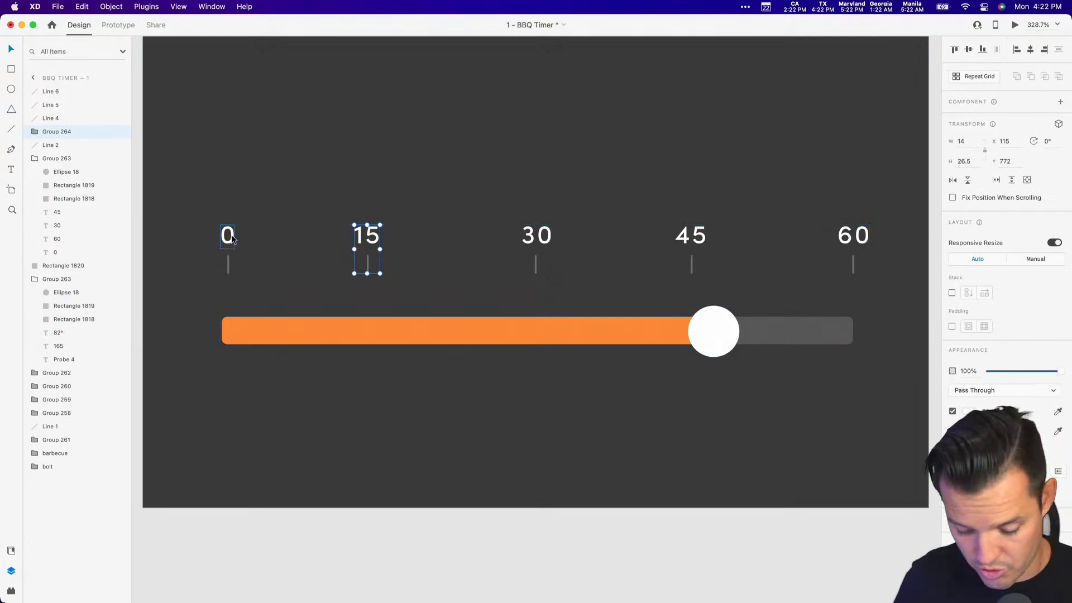
# Delete the grouped 15 label and tick, and select the tick below the 0 label.
pyautogui.press('Delete')
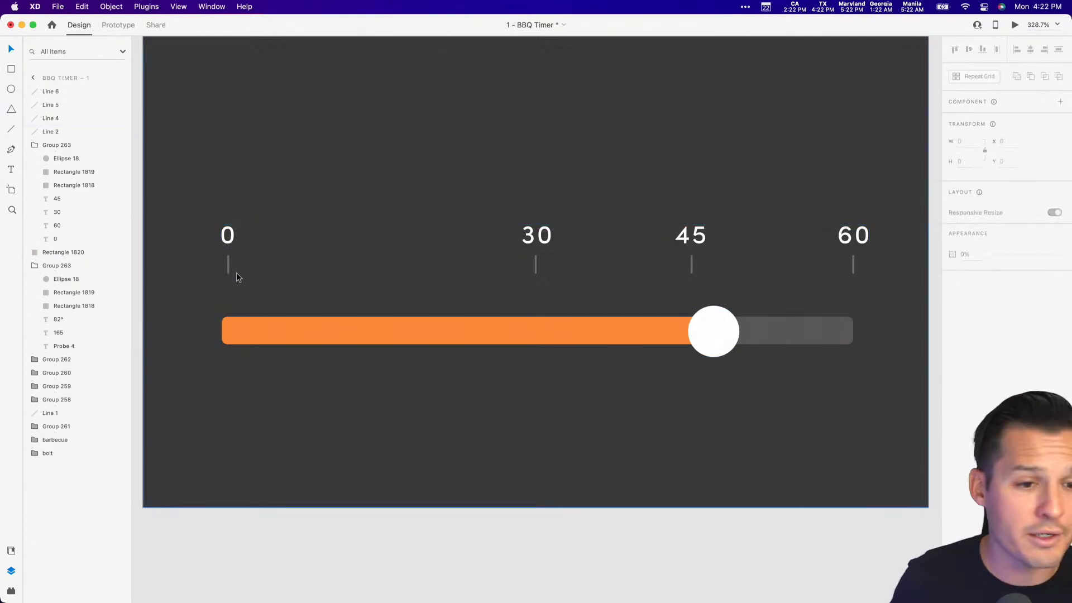
pyautogui.click(228, 258)
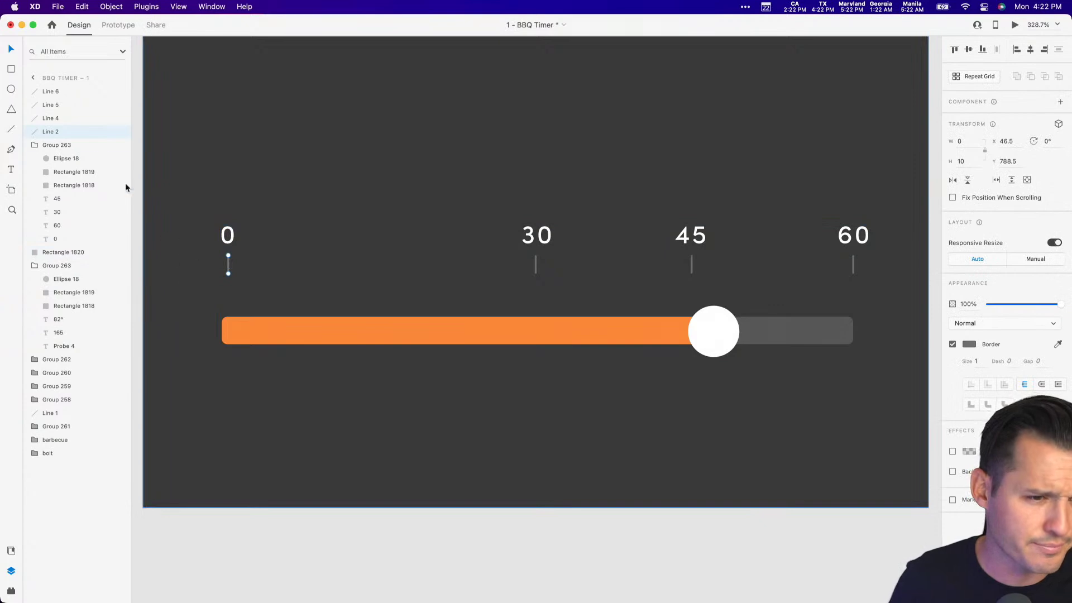
# Delete all remaining ticks and the 0, 30, 45 and 60 labels above the timer slider.
pyautogui.keyDown('shift'); pyautogui.click(60, 92); pyautogui.keyUp('shift')
pyautogui.press('Delete')
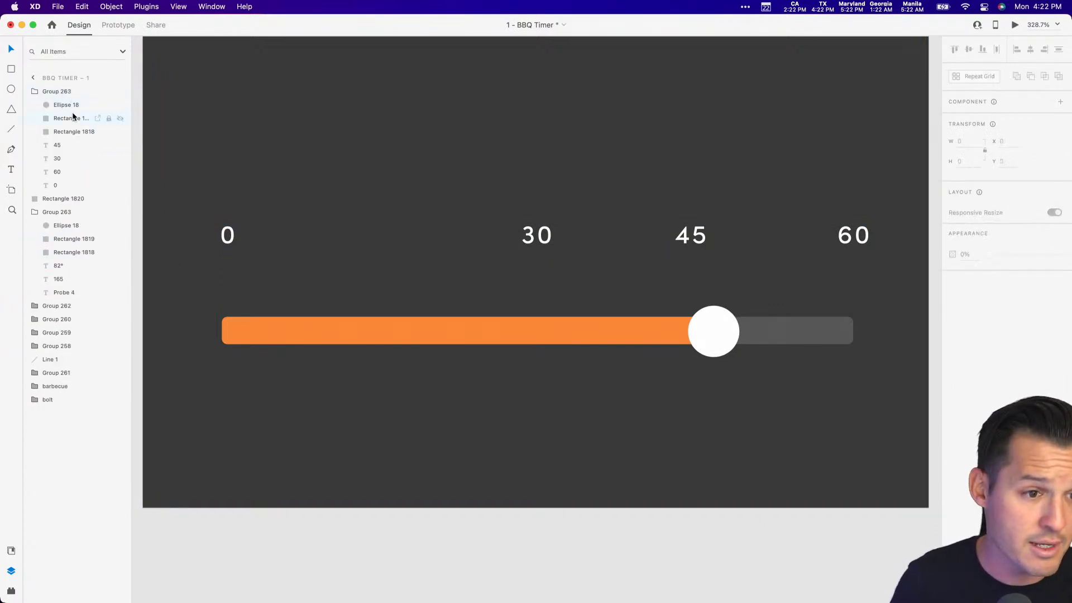
pyautogui.click(67, 146)
pyautogui.keyDown('shift'); pyautogui.click(65, 185); pyautogui.keyUp('shift')
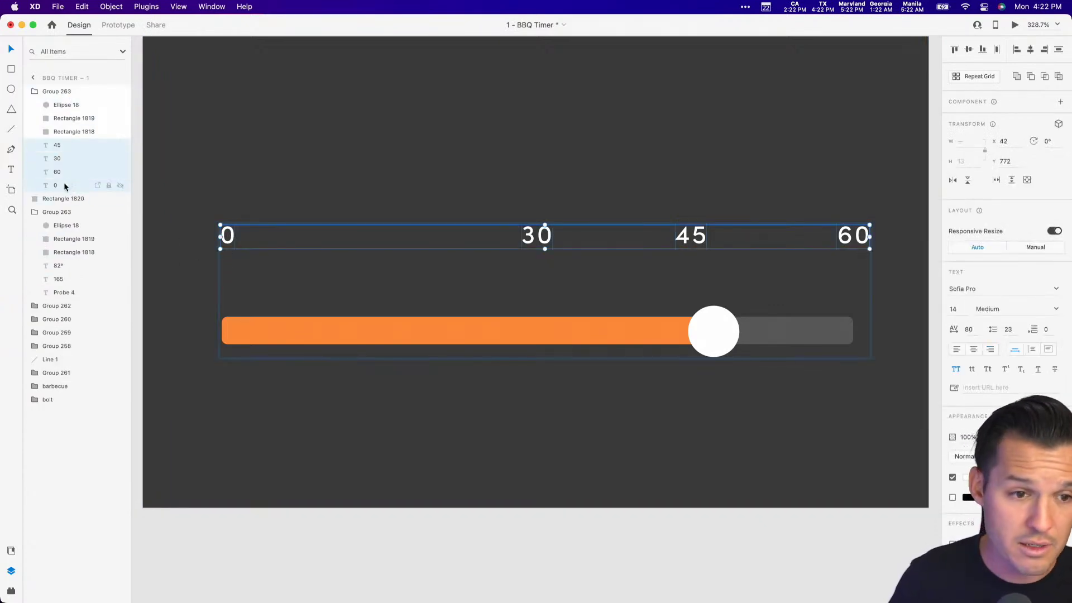
pyautogui.press('Delete')
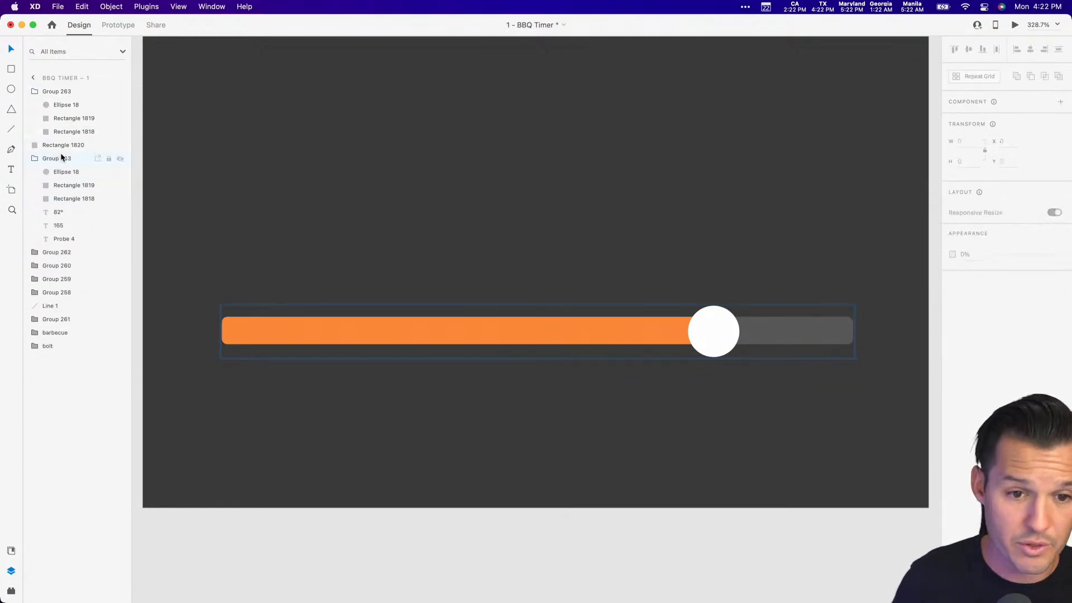
# Paste the 15 label with its tick above the timer slider and make it a seven-column repeat grid with gaps of about 42.
pyautogui.click(249, 241)
pyautogui.click(249, 332)
pyautogui.press('super+v')
pyautogui.moveTo(359, 237); pyautogui.dragTo(865, 249)
pyautogui.click(966, 78)
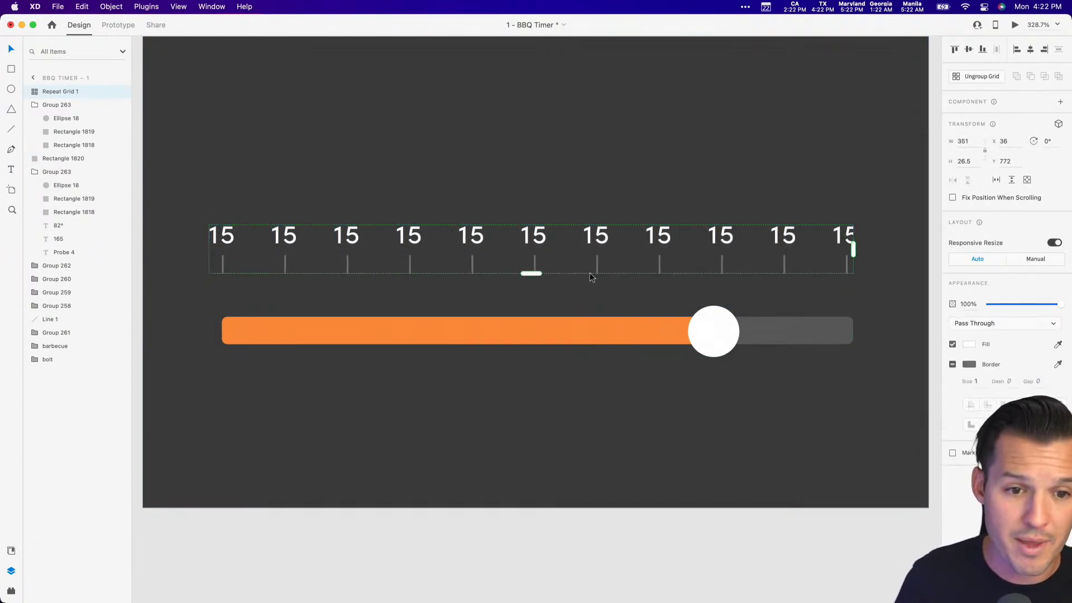
pyautogui.moveTo(503, 249); pyautogui.dragTo(447, 249)
pyautogui.moveTo(741, 249); pyautogui.dragTo(542, 250)
pyautogui.moveTo(460, 253); pyautogui.dragTo(719, 248)
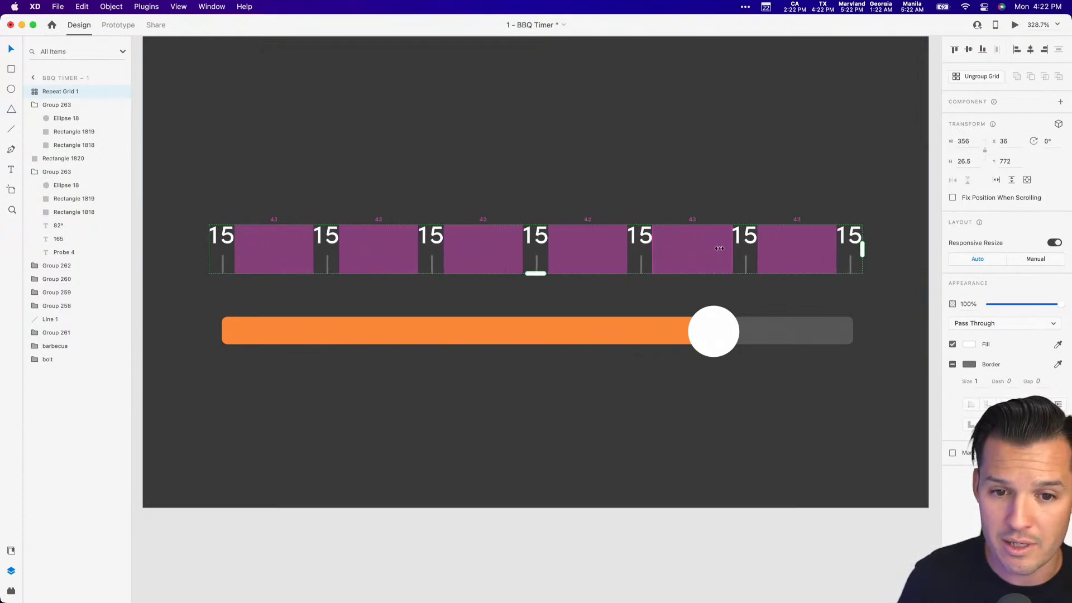
# Change the first, second and fourth scale labels to 0, 10 and 20.
pyautogui.click(581, 360)
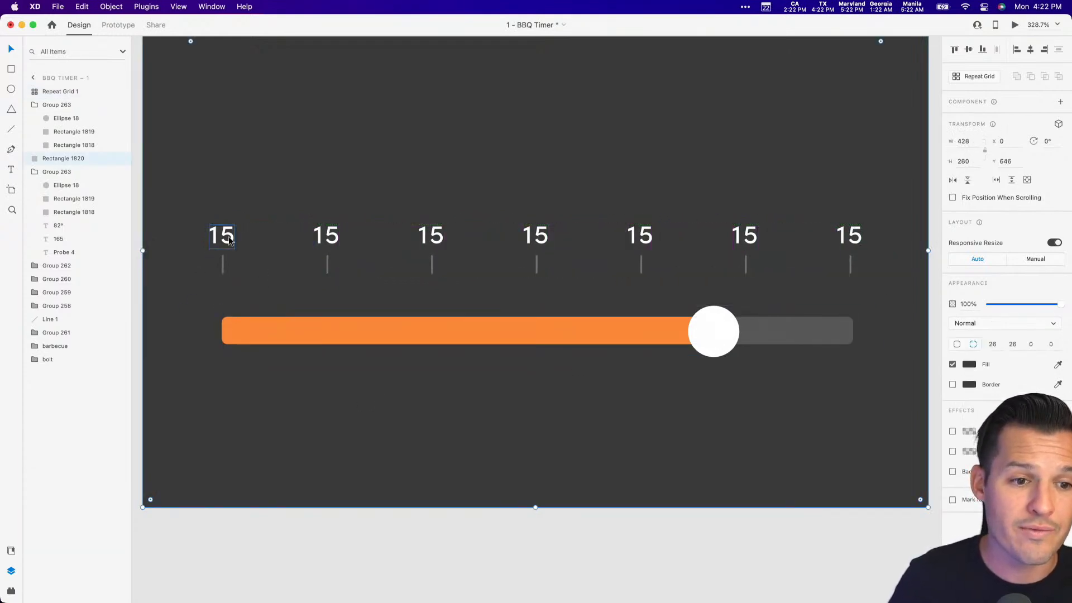
pyautogui.doubleClick(229, 239)
pyautogui.write('0')
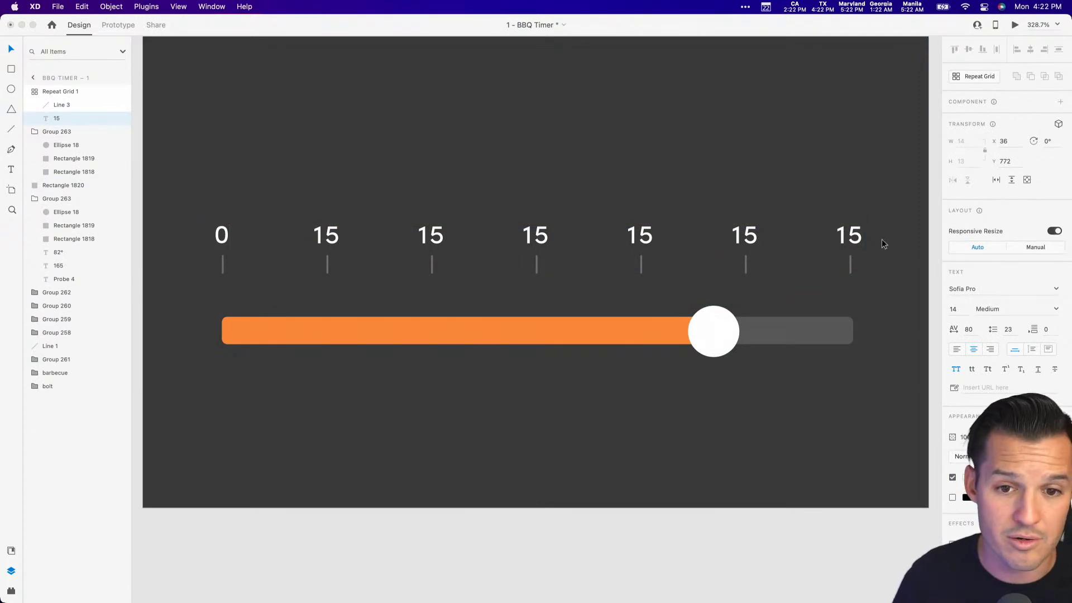
pyautogui.doubleClick(326, 235)
pyautogui.write('10')
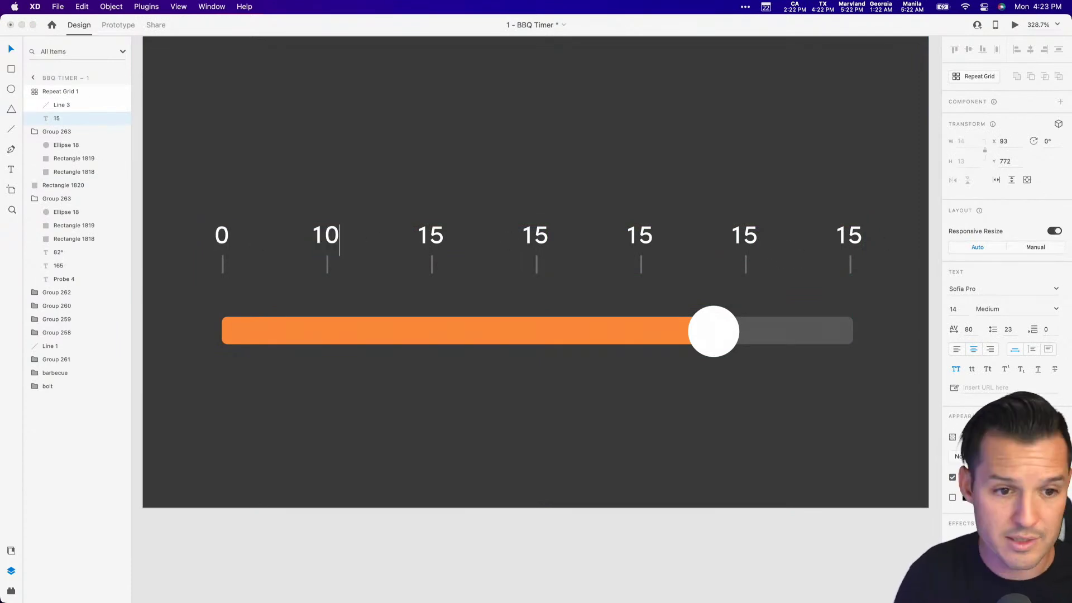
pyautogui.doubleClick(425, 234)
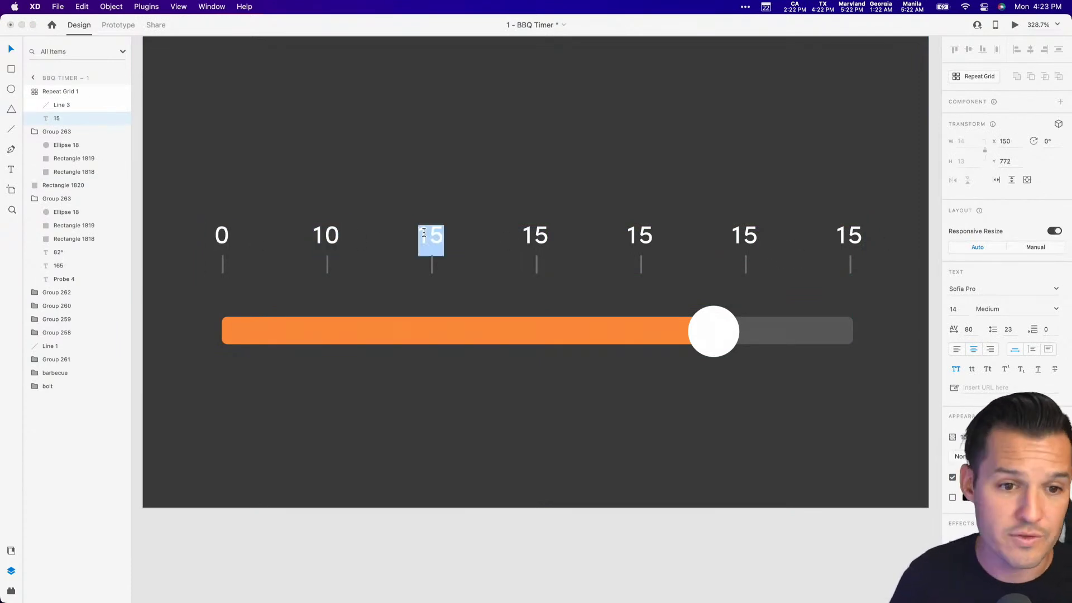
pyautogui.doubleClick(530, 234)
pyautogui.write('20')
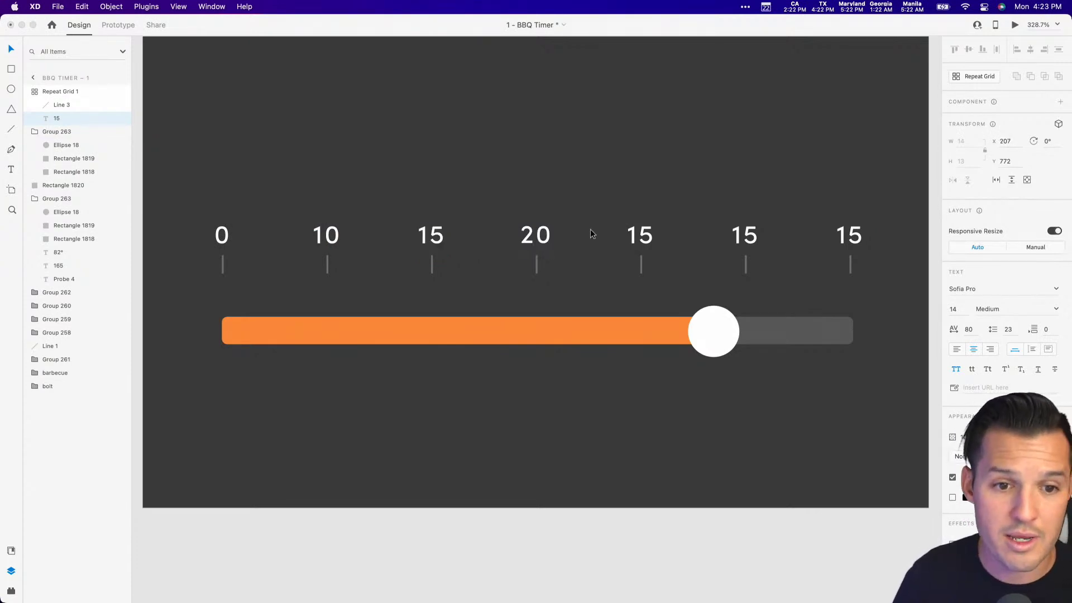
# Change the fifth and sixth scale labels to 25 and the last one to 30.
pyautogui.doubleClick(637, 237)
pyautogui.write('25')
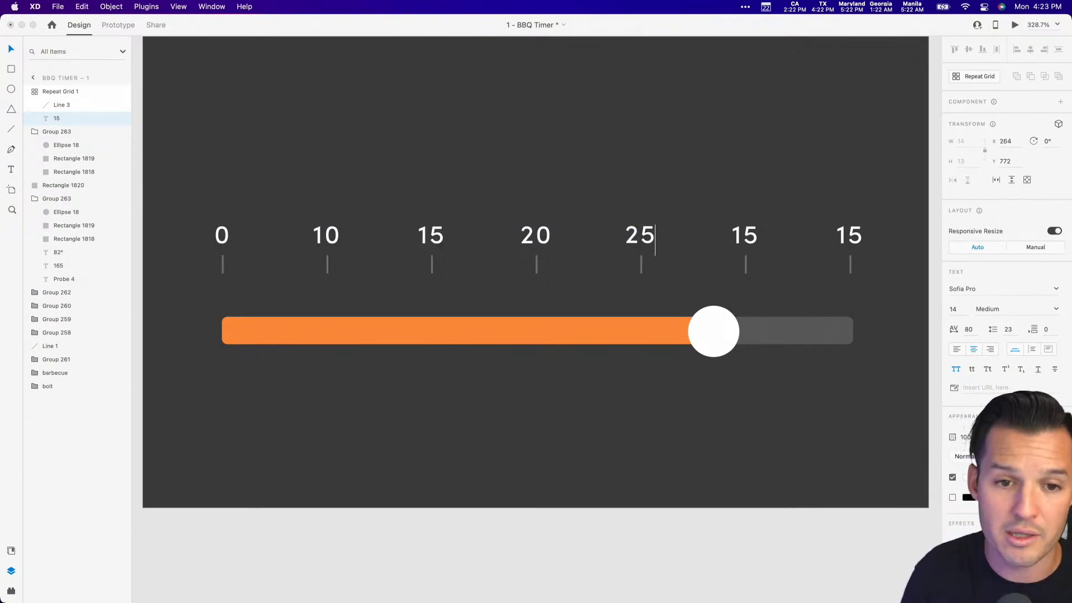
pyautogui.doubleClick(744, 235)
pyautogui.press('Left')
pyautogui.press('Delete')
pyautogui.write('2')
pyautogui.doubleClick(862, 238)
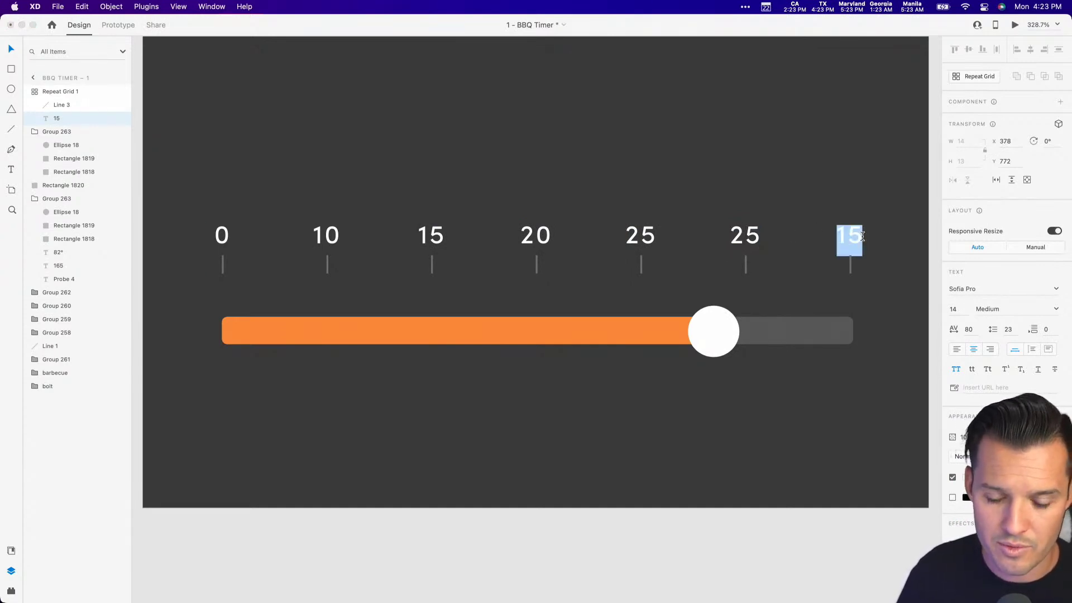
pyautogui.write('30')
pyautogui.press('Escape')
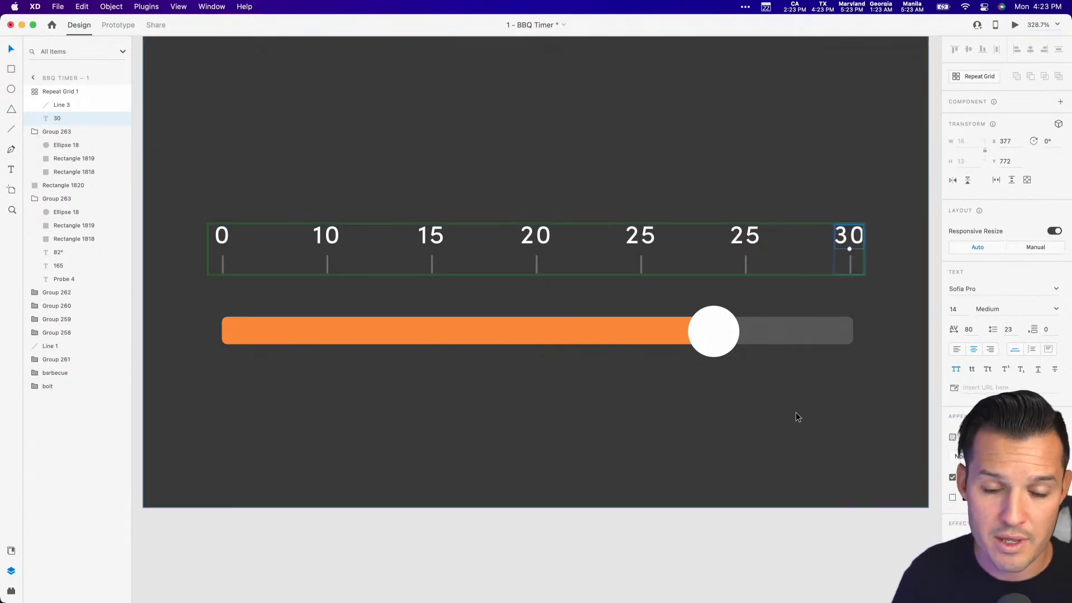
# Copy the 385° reading from the second screen's gauge and place it in the timer panel, centered above the scale.
pyautogui.click(798, 414)
pyautogui.press('super+minus')
pyautogui.press('super+minus')
pyautogui.press('super+minus')
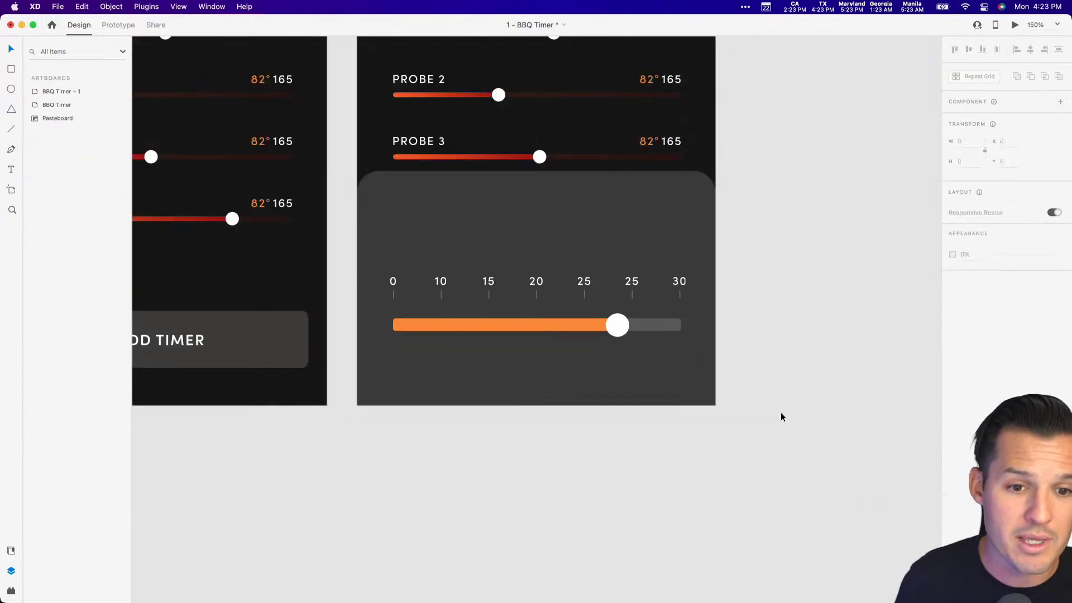
pyautogui.click(779, 414)
pyautogui.moveTo(774, 355); pyautogui.dragTo(774, 387)
pyautogui.scroll(10, 727, 240)
pyautogui.hscroll(-4, 702, 257)
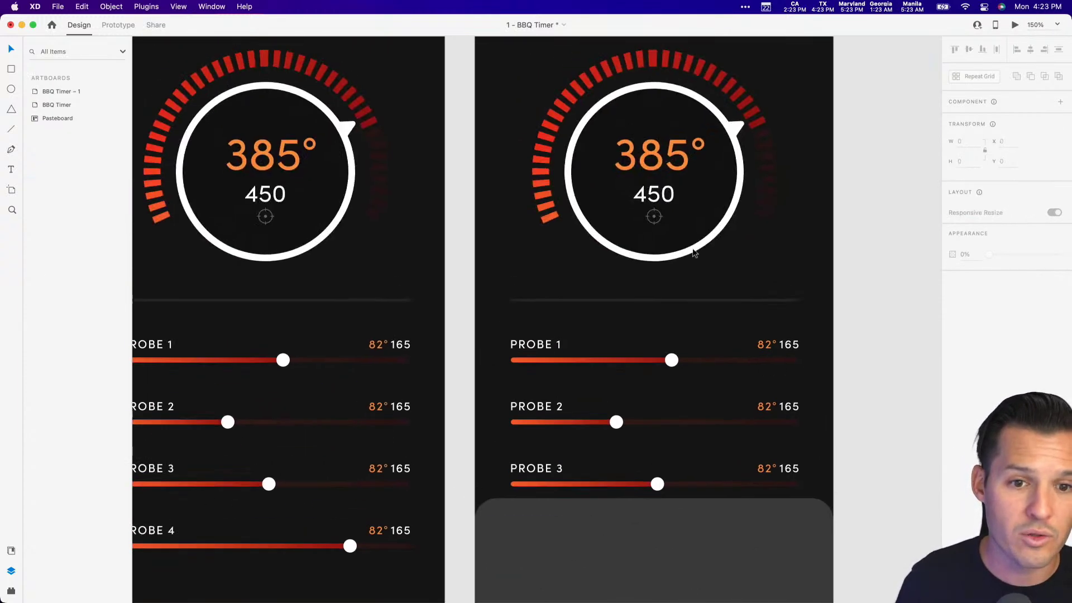
pyautogui.click(652, 166)
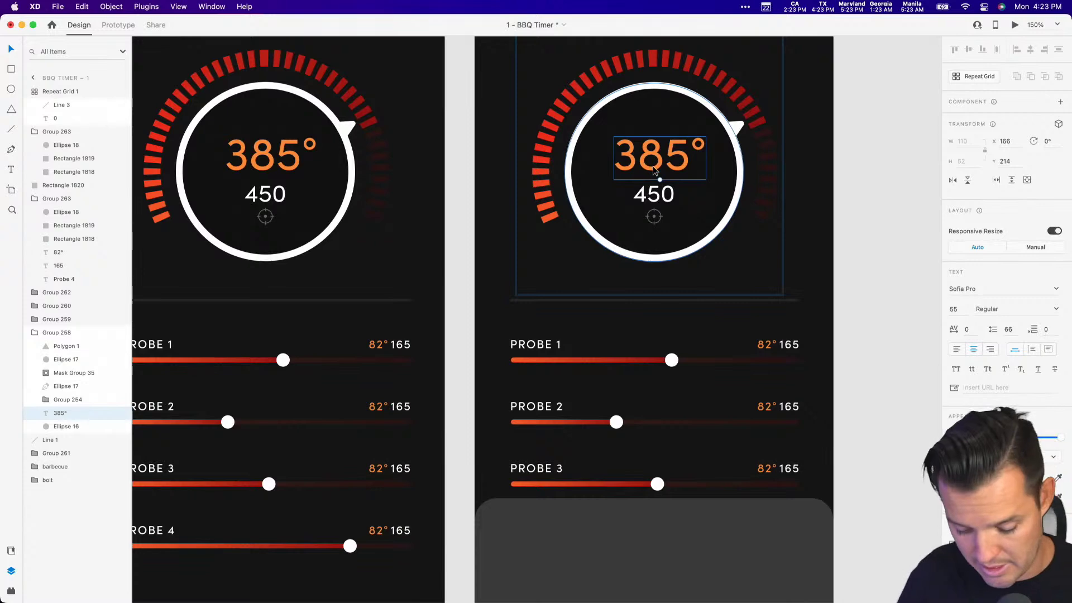
pyautogui.click(890, 455)
pyautogui.scroll(-10, 816, 220)
pyautogui.hscroll(2, 816, 220)
pyautogui.press('z')
pyautogui.moveTo(816, 163); pyautogui.dragTo(416, 395)
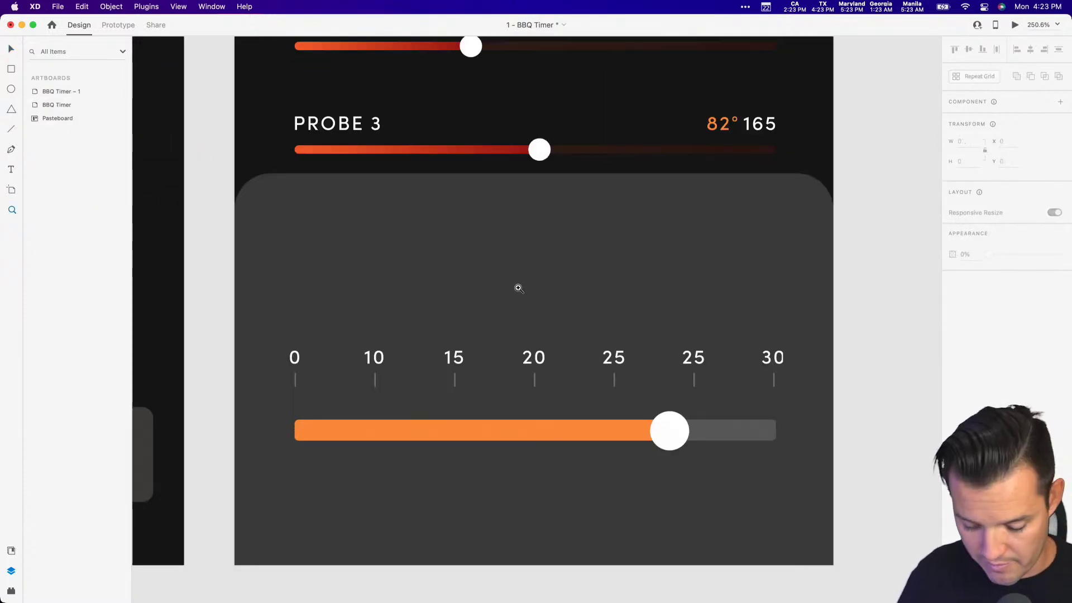
pyautogui.click(505, 272)
pyautogui.doubleClick(505, 275)
pyautogui.moveTo(504, 276); pyautogui.dragTo(513, 235)
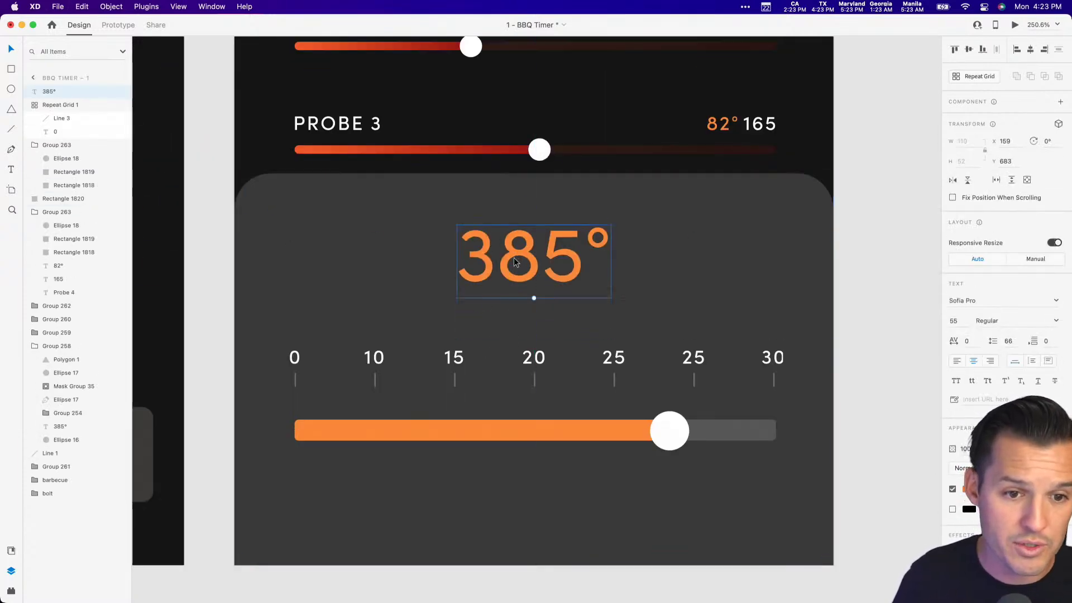
# Replace the copied 385° text in the timer panel with "24 min".
pyautogui.doubleClick(515, 258)
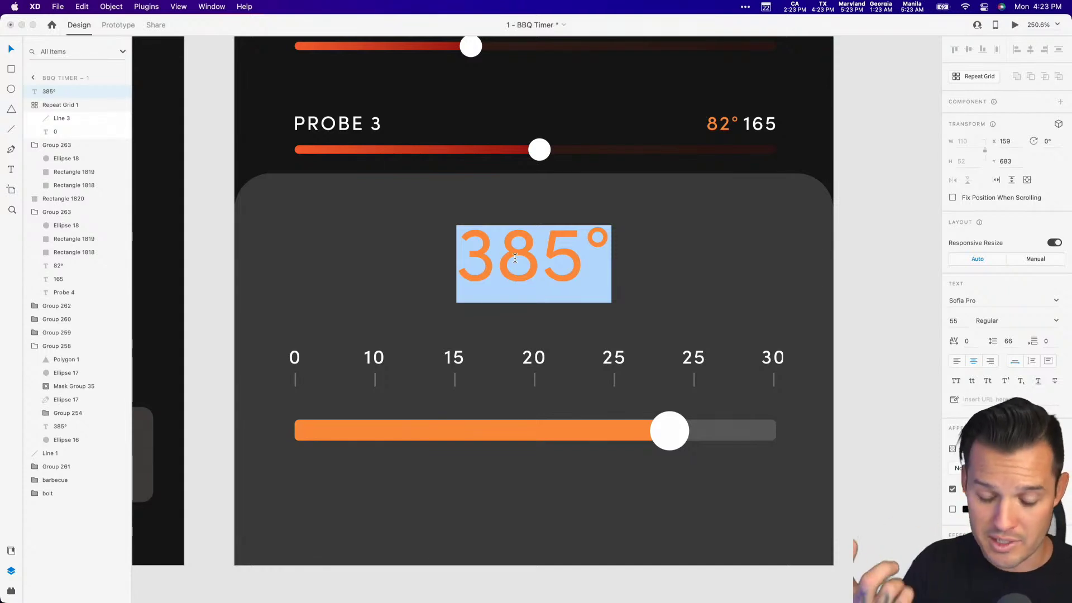
pyautogui.write('24 minutes')
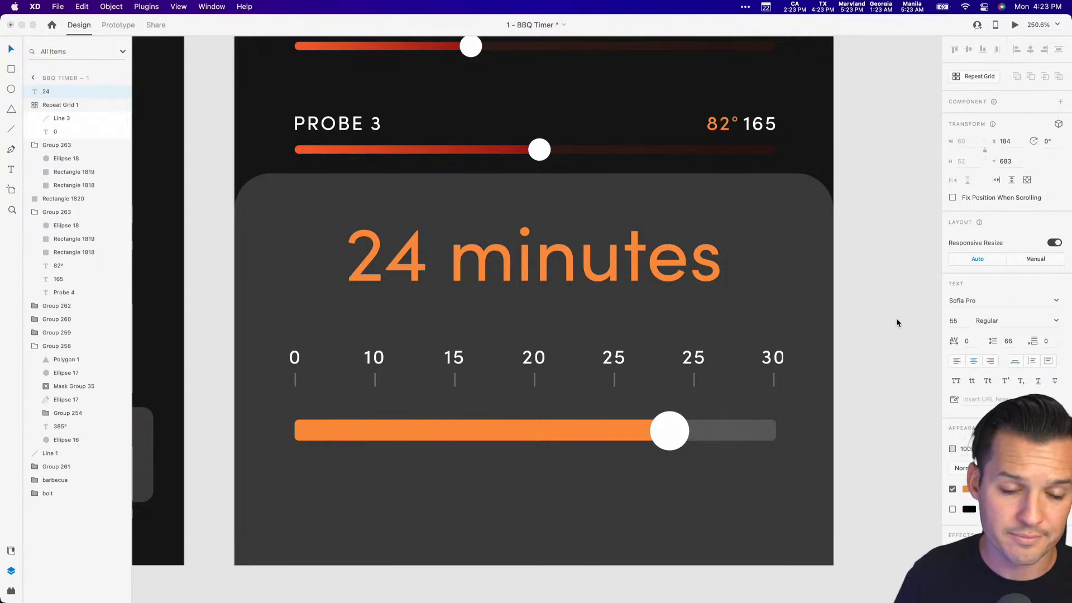
pyautogui.press('BackSpace')
pyautogui.press('BackSpace')
pyautogui.press('BackSpace')
pyautogui.press('BackSpace')
pyautogui.press('Escape')
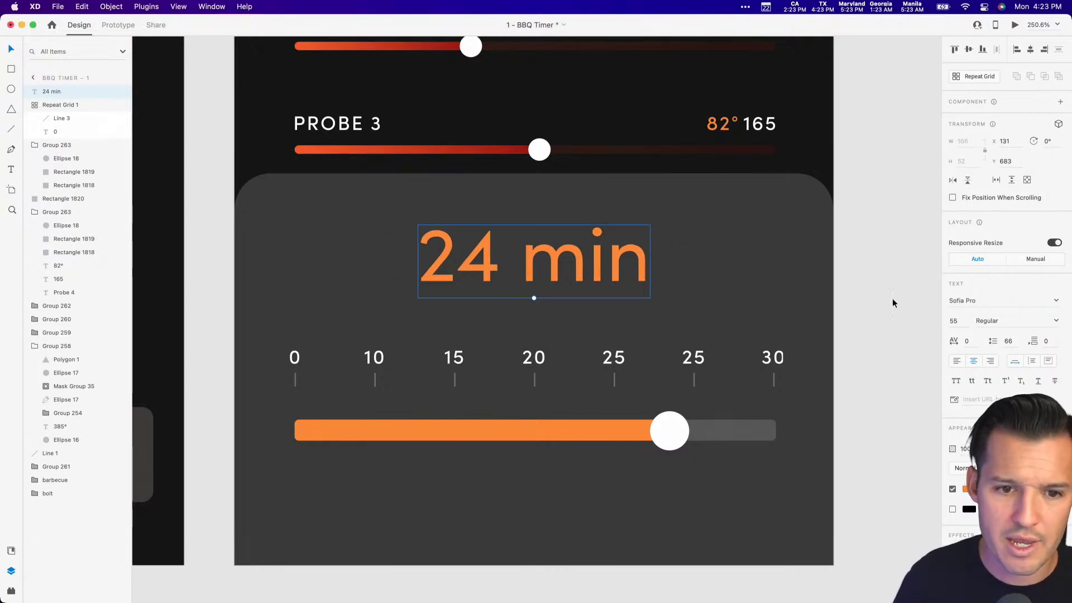
# Set the fill color of the 24 min text to white, #FFFFFF.
pyautogui.click(965, 489)
pyautogui.write('ffffff')
pyautogui.press('Return')
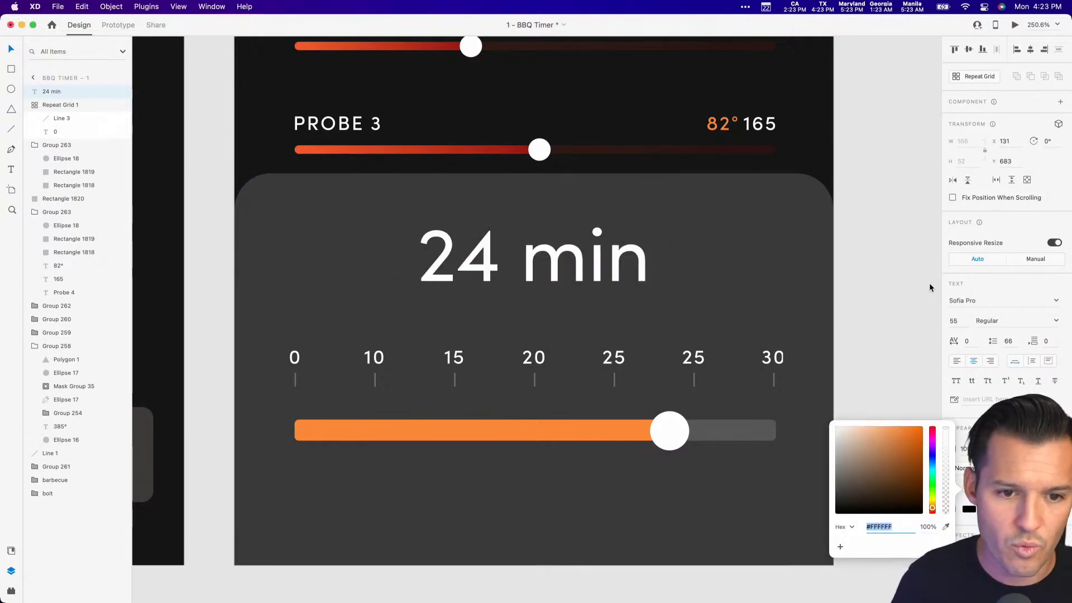
pyautogui.press('Escape')
# Move the 24 min text, the tick scale and the slider lower in the panel and save the document.
pyautogui.moveTo(454, 263); pyautogui.dragTo(453, 280)
pyautogui.keyDown('shift'); pyautogui.click(533, 364); pyautogui.keyUp('shift')
pyautogui.moveTo(548, 425); pyautogui.dragTo(547, 440)
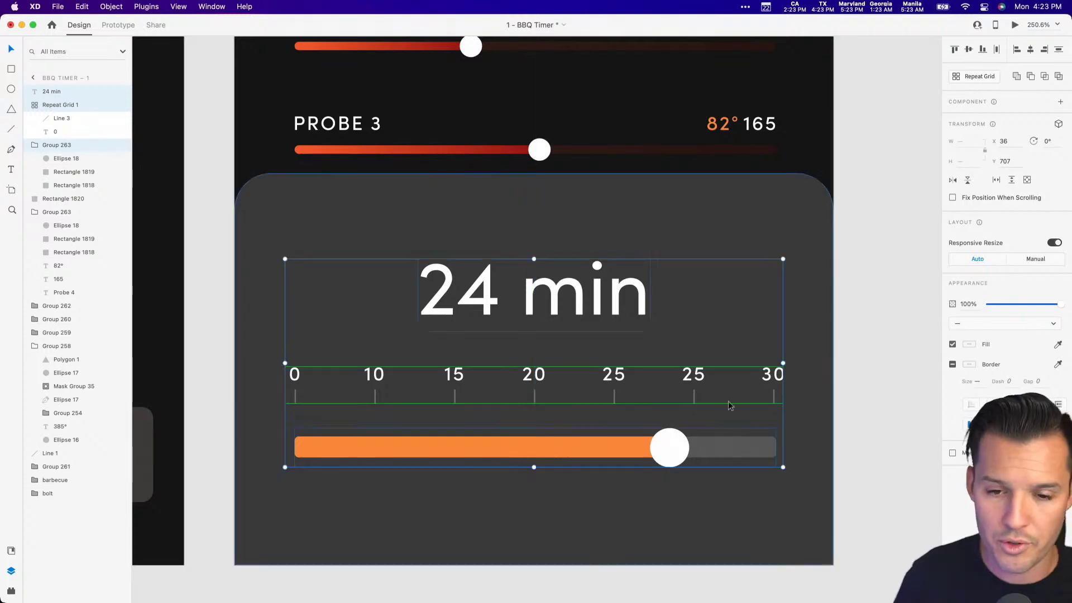
pyautogui.click(905, 300)
pyautogui.press('cmd+s')
pyautogui.press('cmd+1')
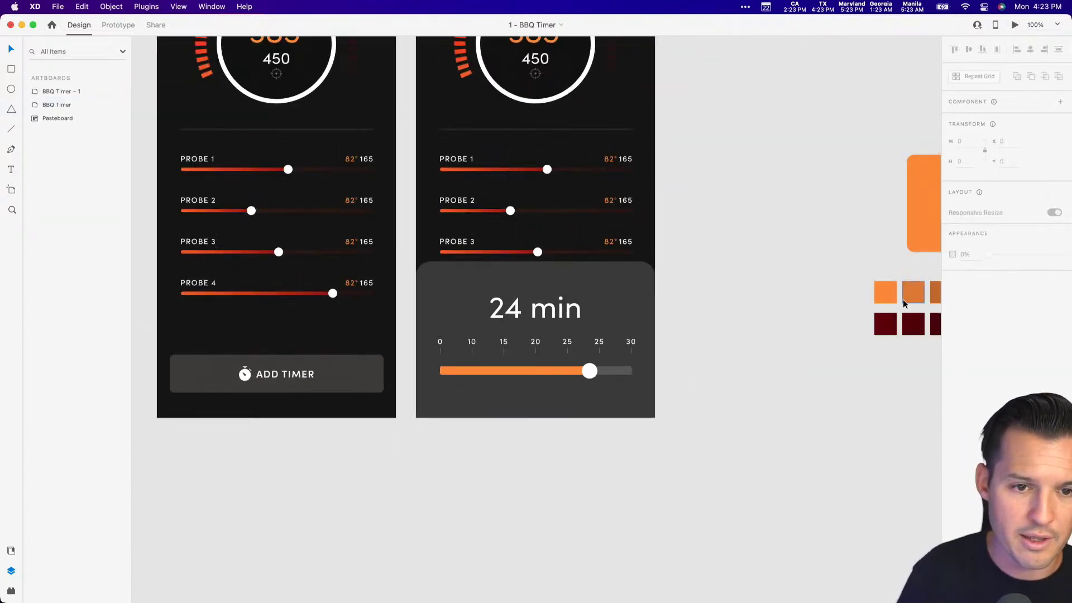
pyautogui.scroll(4, 776, 334)
pyautogui.moveTo(776, 334); pyautogui.dragTo(802, 383)
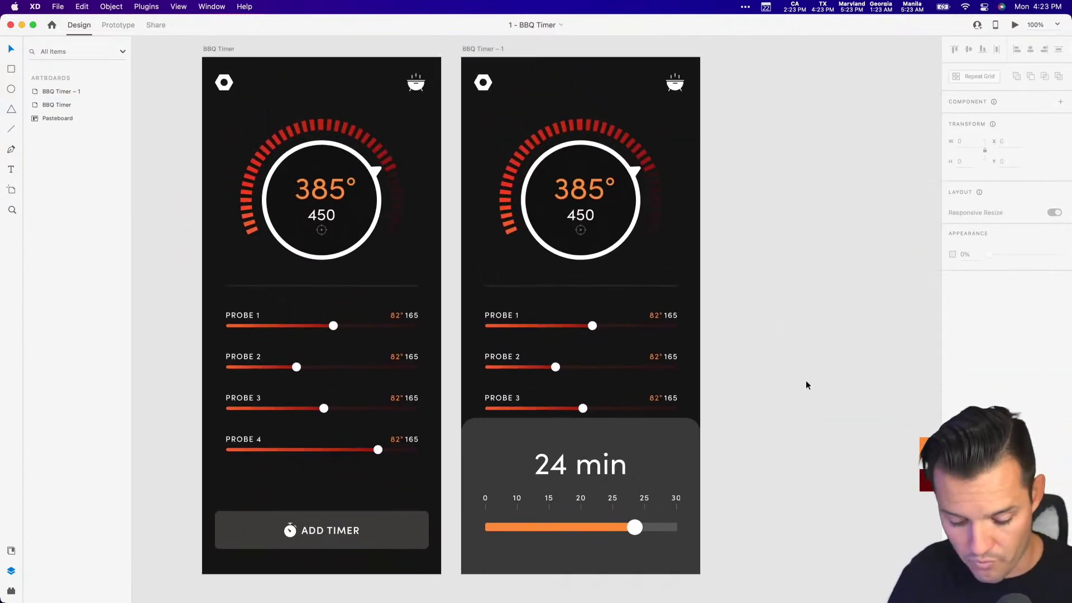
# Draw a 428 × 926 rectangle covering the whole second artboard and fill it with black.
pyautogui.press('r')
pyautogui.moveTo(462, 58)
pyautogui.mouseDown()
pyautogui.moveTo(697, 531)
pyautogui.moveTo(700, 574)
pyautogui.mouseUp()
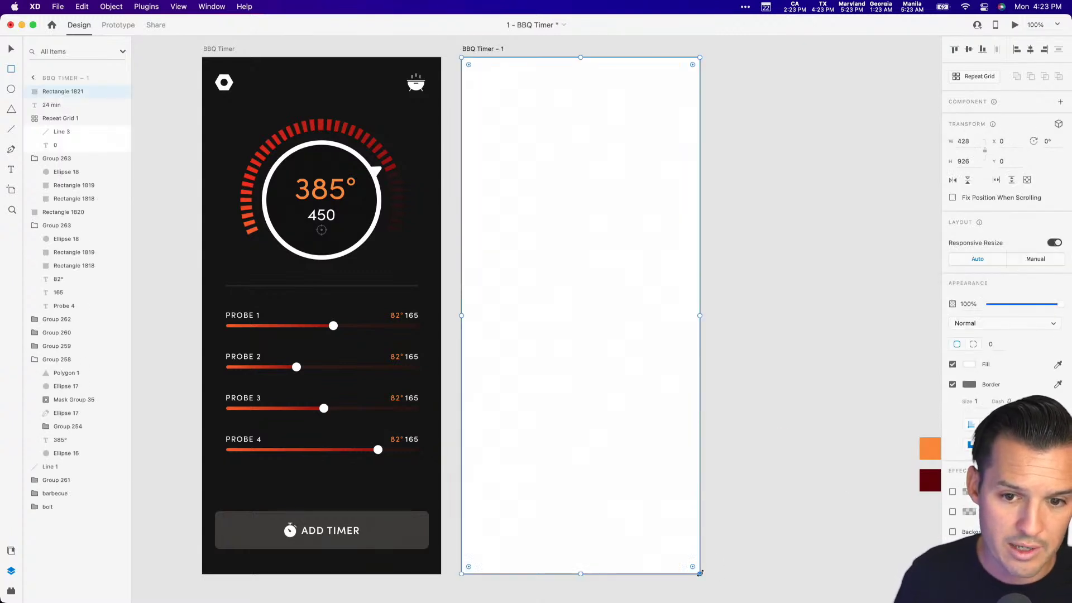
pyautogui.click(970, 364)
pyautogui.write('000')
pyautogui.press('Return')
pyautogui.press('Escape')
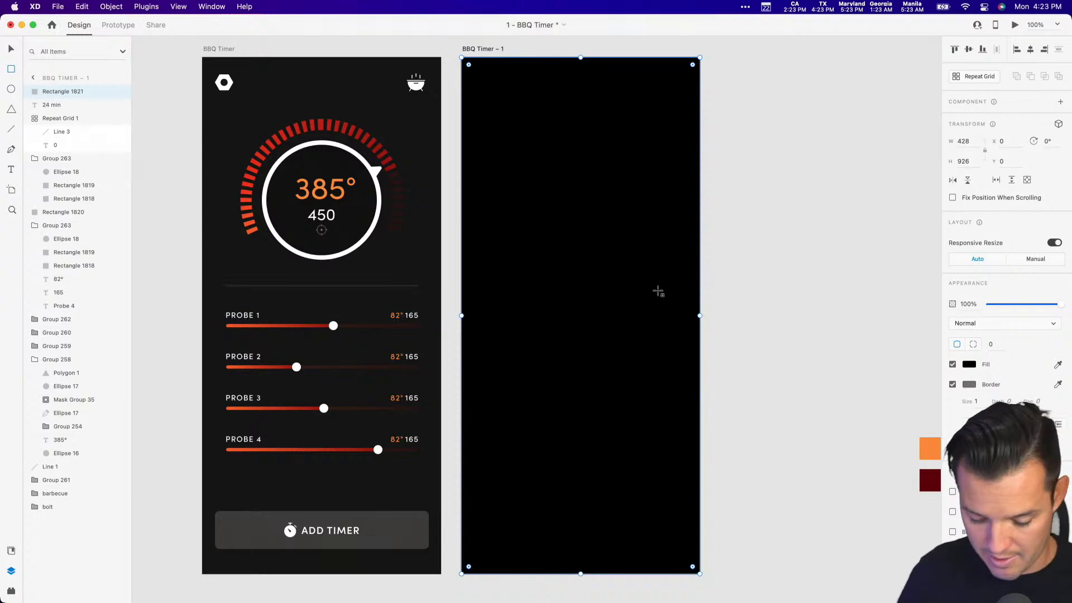
# Send the black rectangle behind the timer panel and its contents and set its opacity to 75%.
pyautogui.press('super+bracketleft')
pyautogui.press('super+bracketleft')
pyautogui.press('super+bracketleft')
pyautogui.press('super+bracketleft')
pyautogui.press('super+bracketleft')
pyautogui.press('super+bracketleft')
pyautogui.press('super+bracketleft')
pyautogui.press('super+bracketleft')
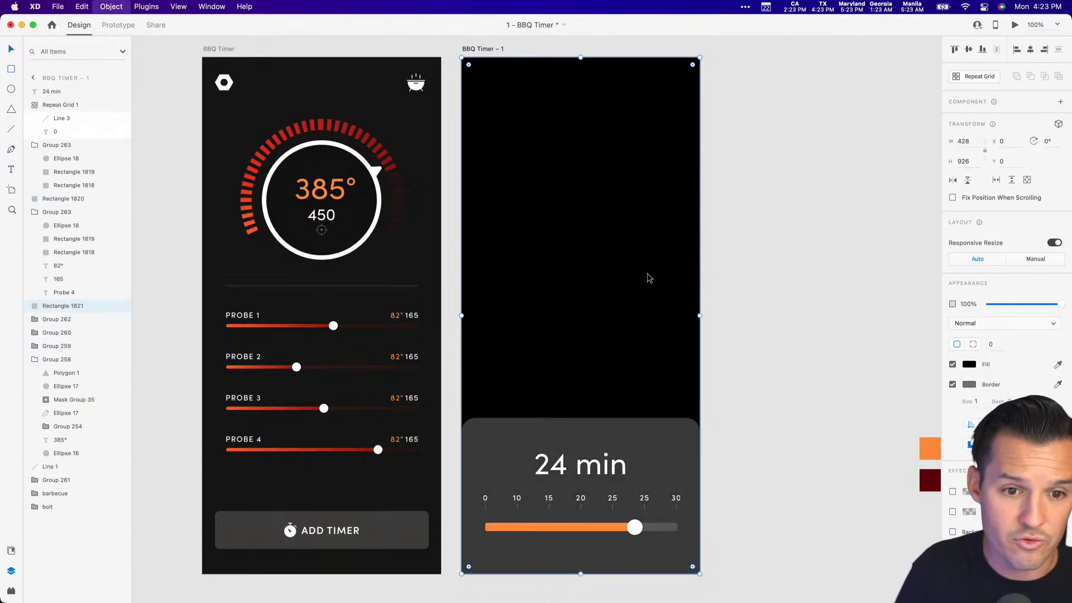
pyautogui.press('super+bracketright')
pyautogui.press('super+bracketright')
pyautogui.press('super+bracketright')
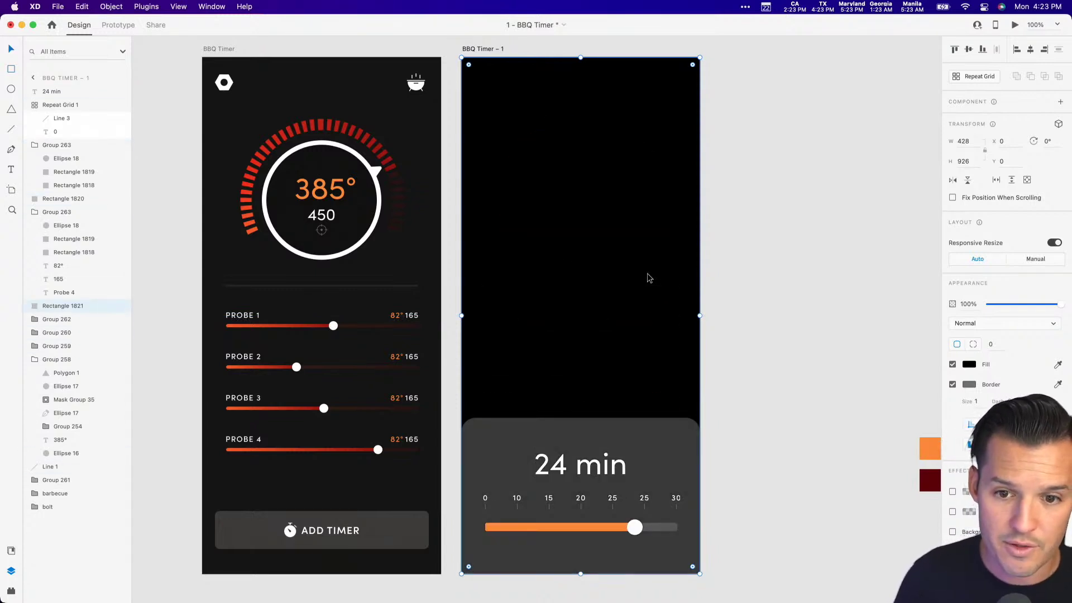
pyautogui.moveTo(1008, 305); pyautogui.dragTo(1044, 305)
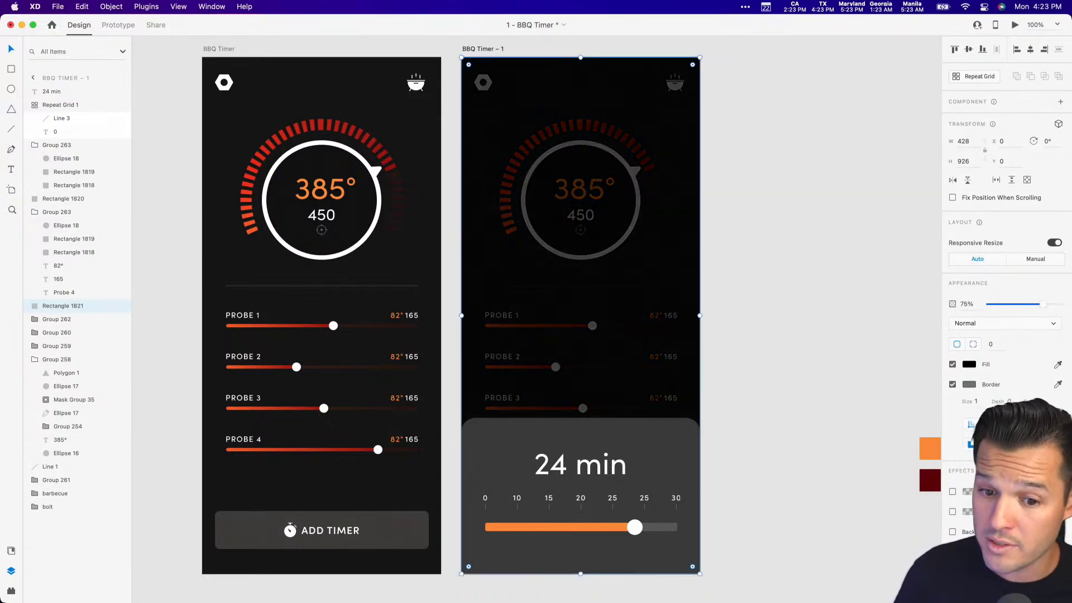
# Try a background blur with a reduced amount on the black overlay rectangle.
pyautogui.click(952, 532)
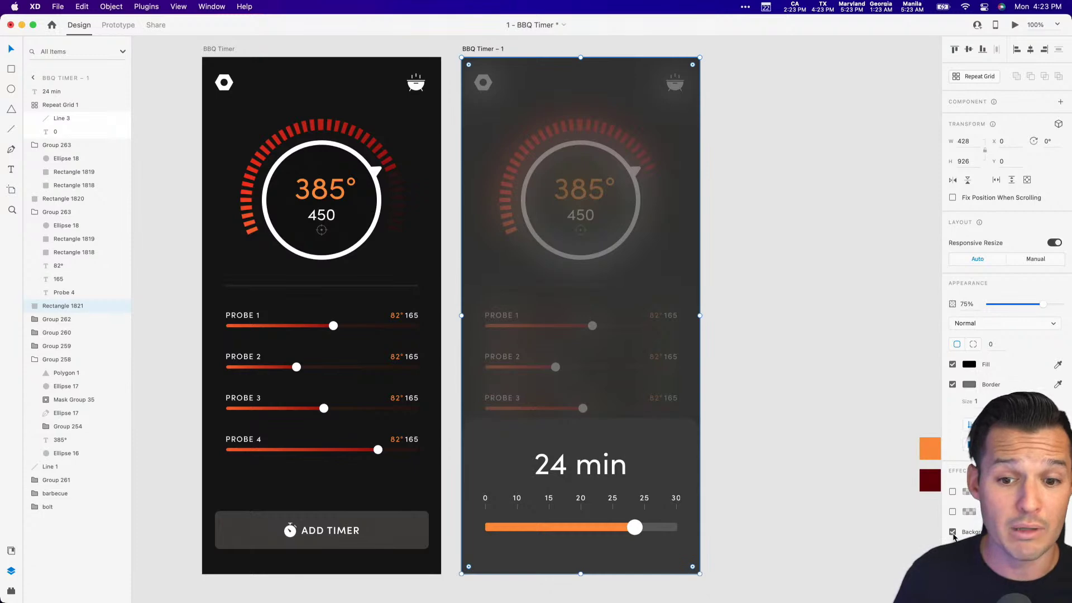
pyautogui.click(972, 540)
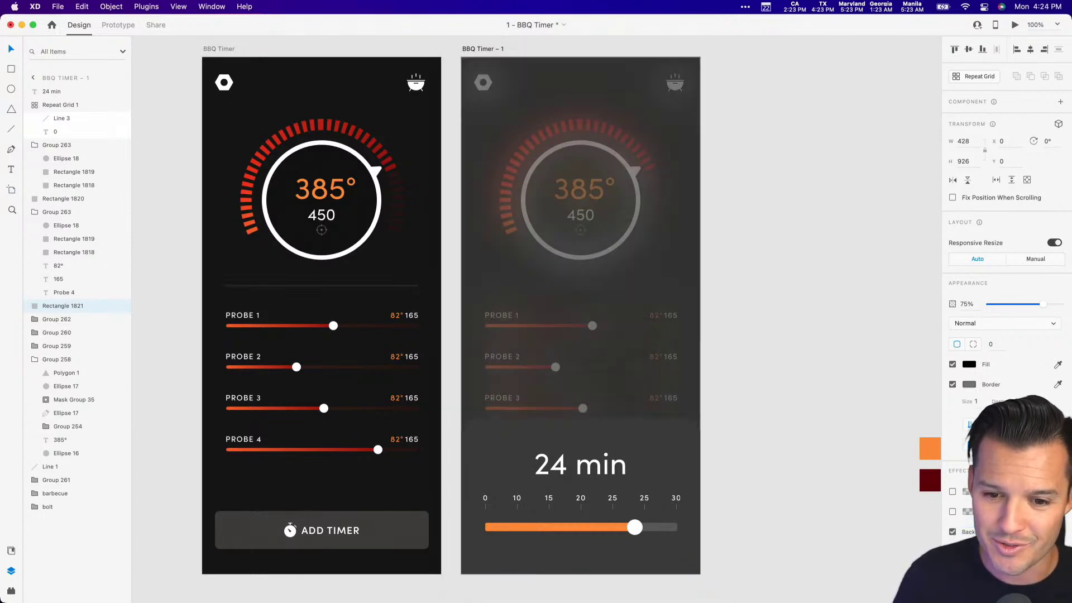
pyautogui.scroll(-2, 1005, 502)
pyautogui.moveTo(1006, 519); pyautogui.dragTo(1002, 518)
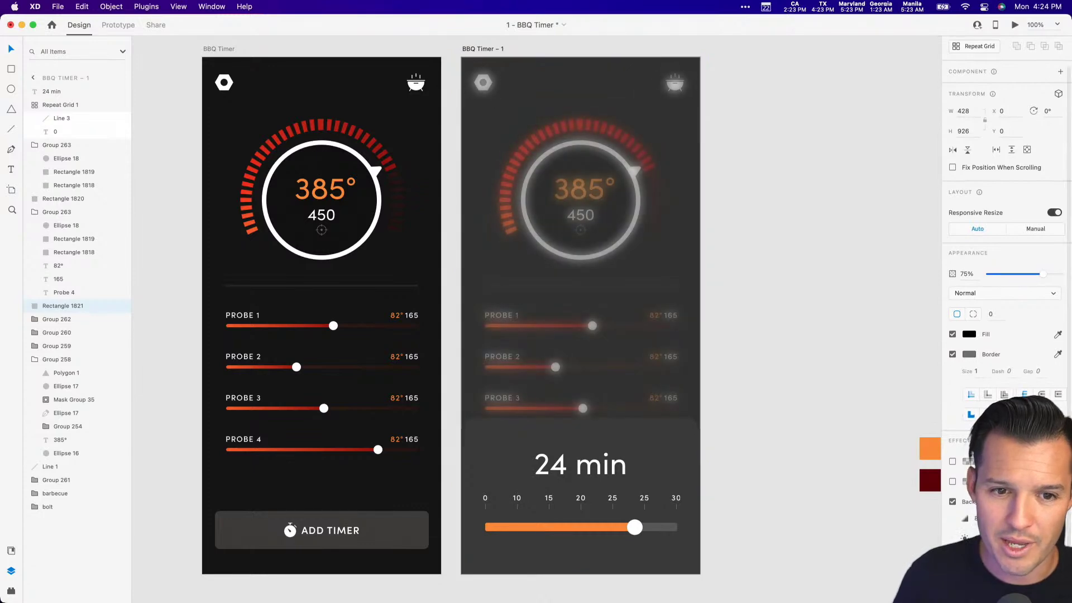
pyautogui.click(953, 502)
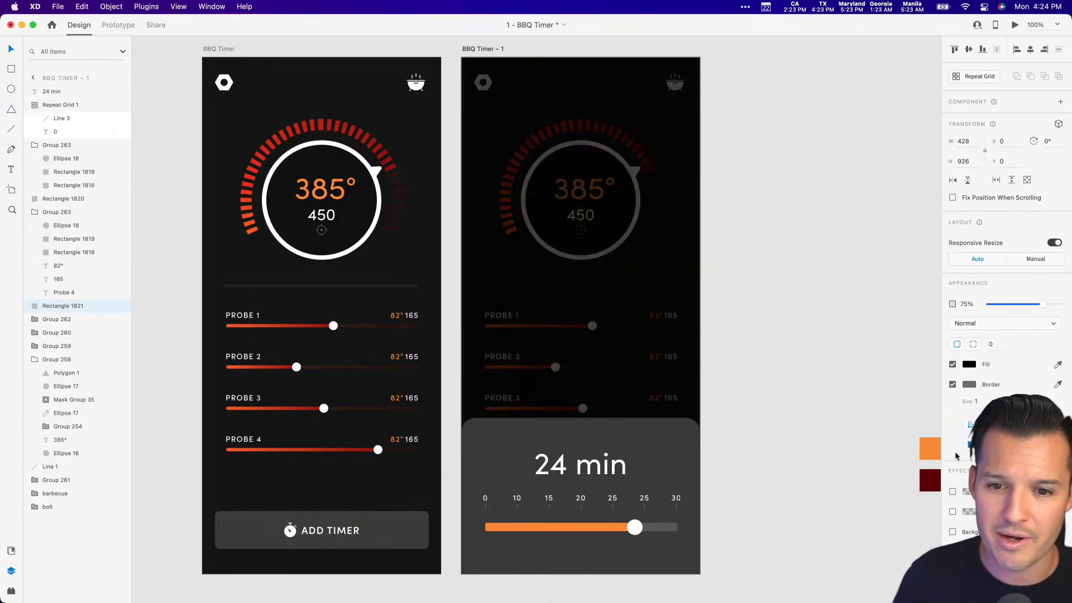
# Set the opacity of the black overlay rectangle to 86%.
pyautogui.moveTo(1043, 304); pyautogui.dragTo(1049, 307)
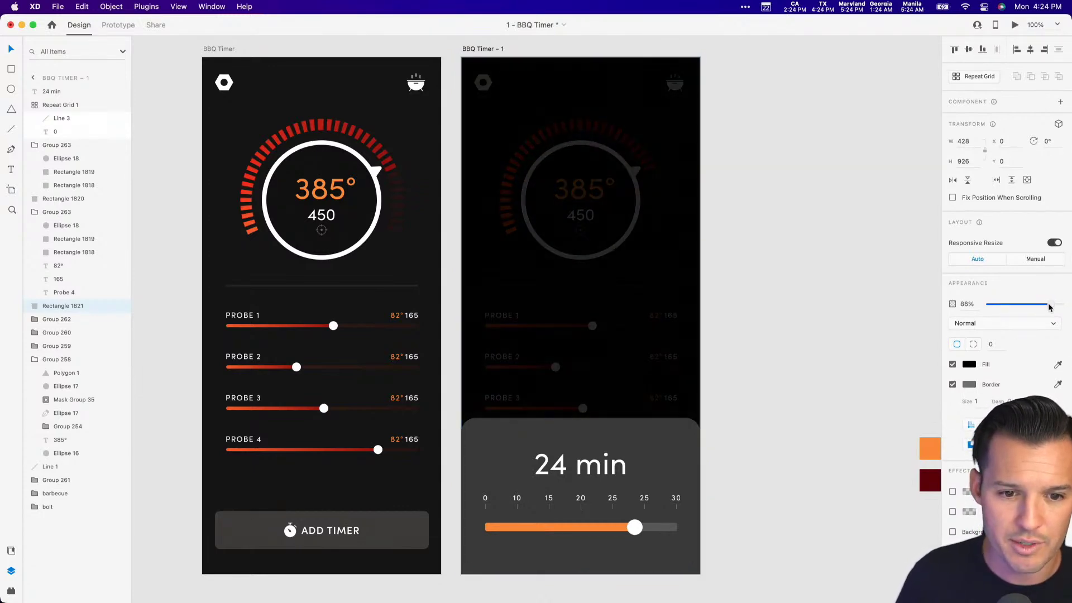
# Group the timer panel with its 24 min text, scale and slider, name the group drwaer, and collapse the expanded layer groups.
pyautogui.click(784, 297)
pyautogui.scroll(-2, 734, 570)
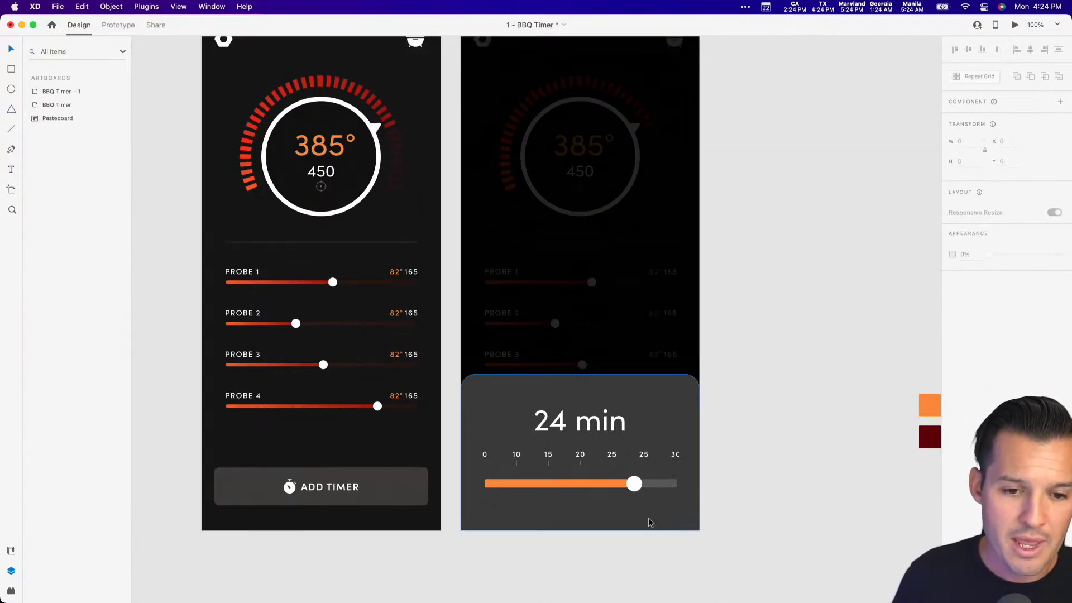
pyautogui.click(620, 503)
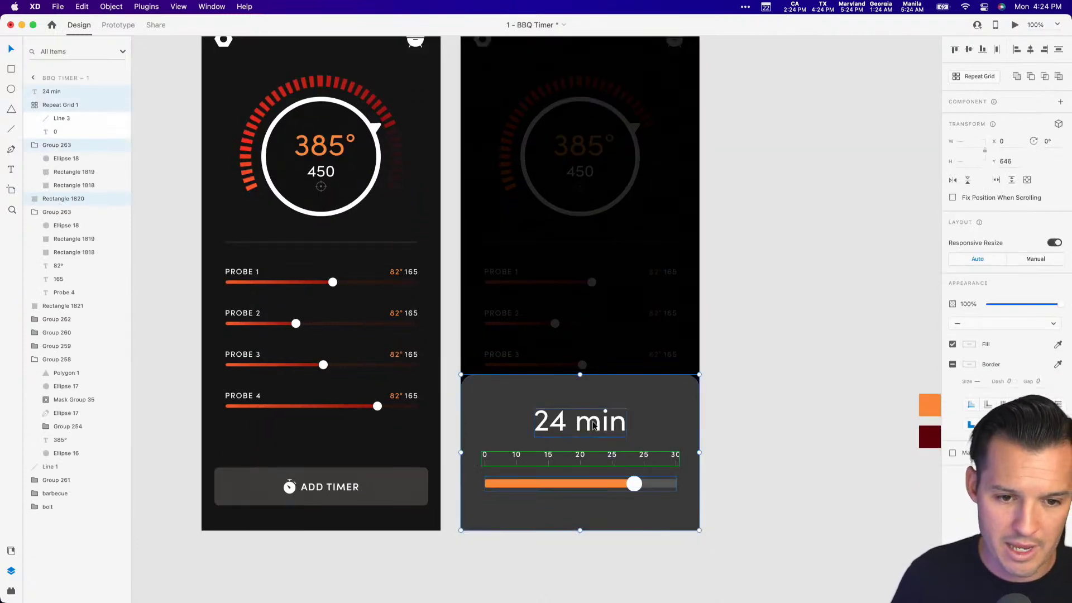
pyautogui.press('super+g')
pyautogui.doubleClick(57, 92)
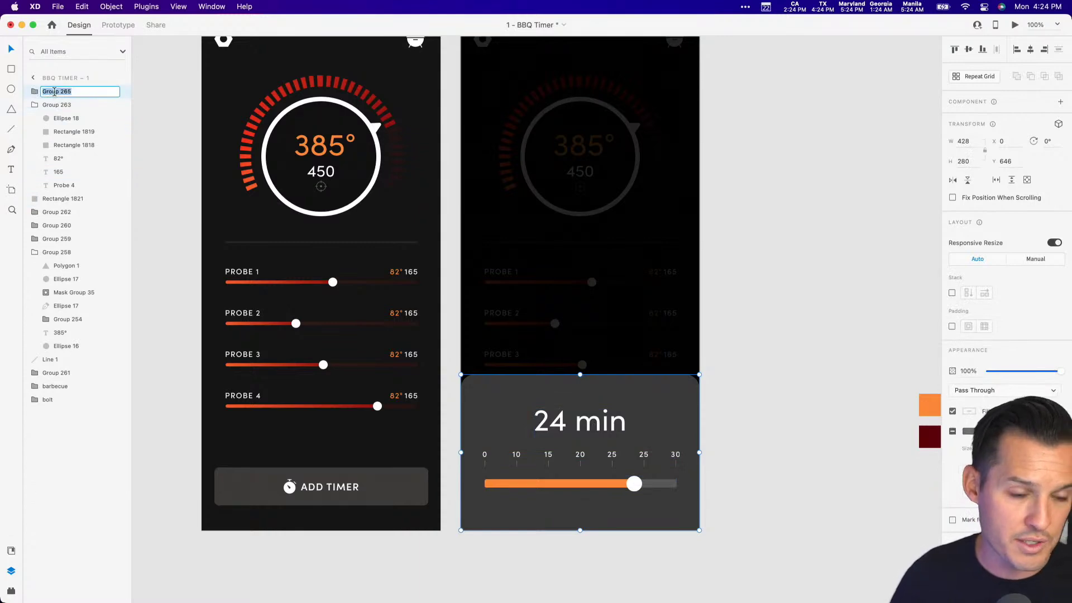
pyautogui.write('drwaer')
pyautogui.press('Return')
pyautogui.click(35, 105)
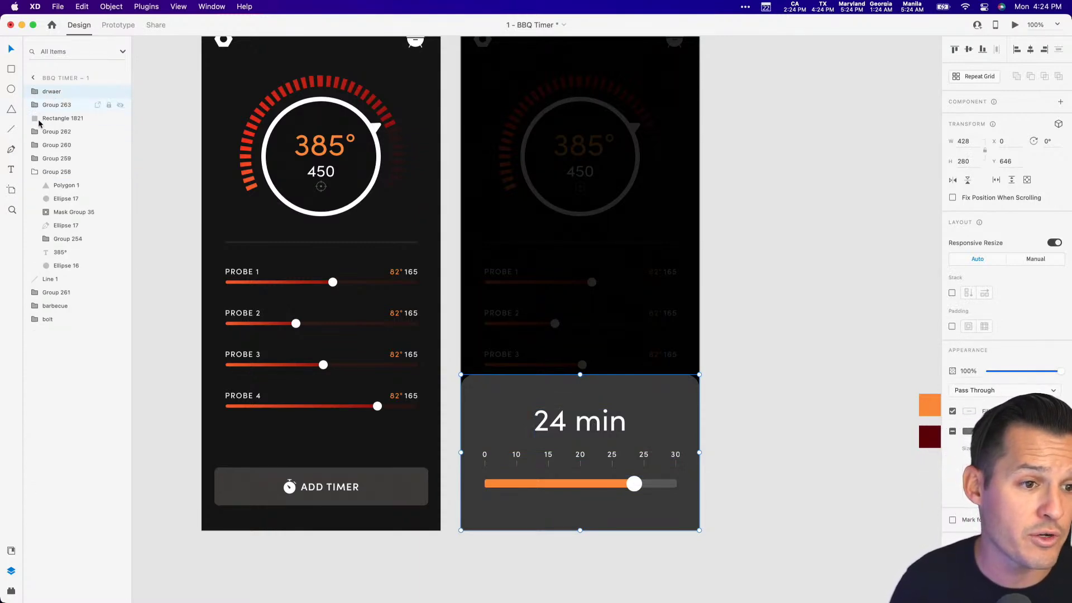
pyautogui.click(35, 172)
# In Prototype mode, connect the ADD TIMER button on the first artboard to the BBQ Timer – 1 artboard.
pyautogui.click(738, 234)
pyautogui.scroll(3, 739, 273)
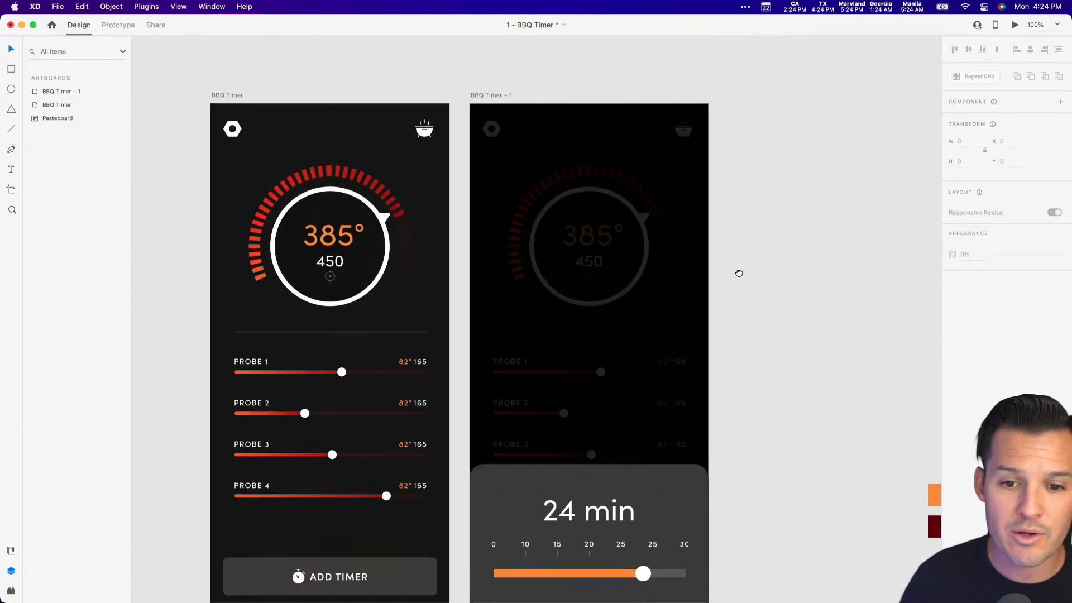
pyautogui.press('super+minus')
pyautogui.scroll(-2, 746, 240)
pyautogui.click(120, 26)
pyautogui.scroll(-3, 559, 324)
pyautogui.hscroll(-2, 558, 324)
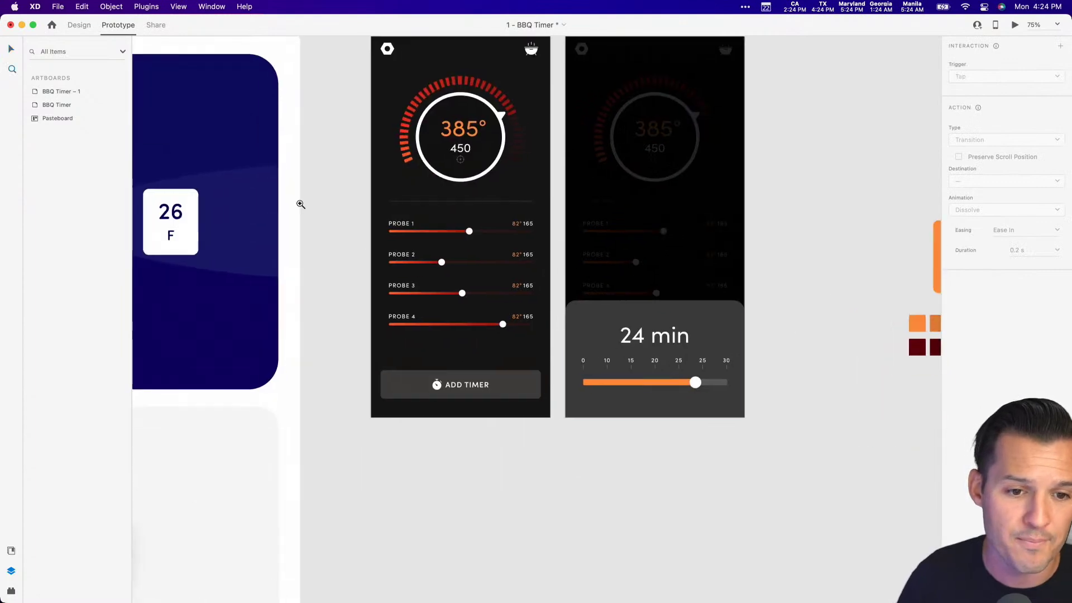
pyautogui.moveTo(302, 205); pyautogui.dragTo(745, 495)
pyautogui.click(494, 381)
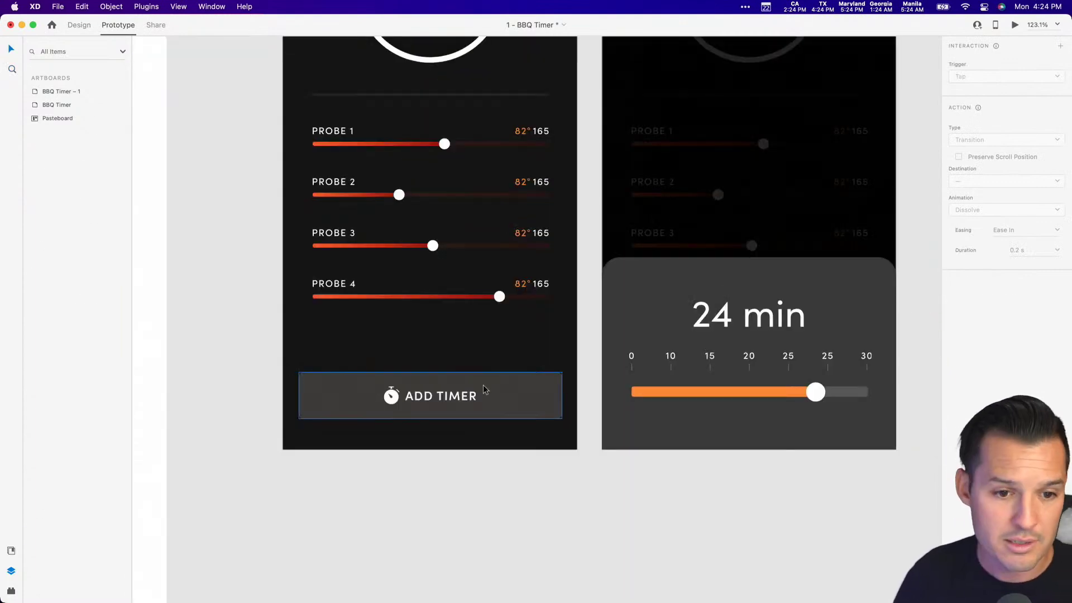
pyautogui.click(484, 389)
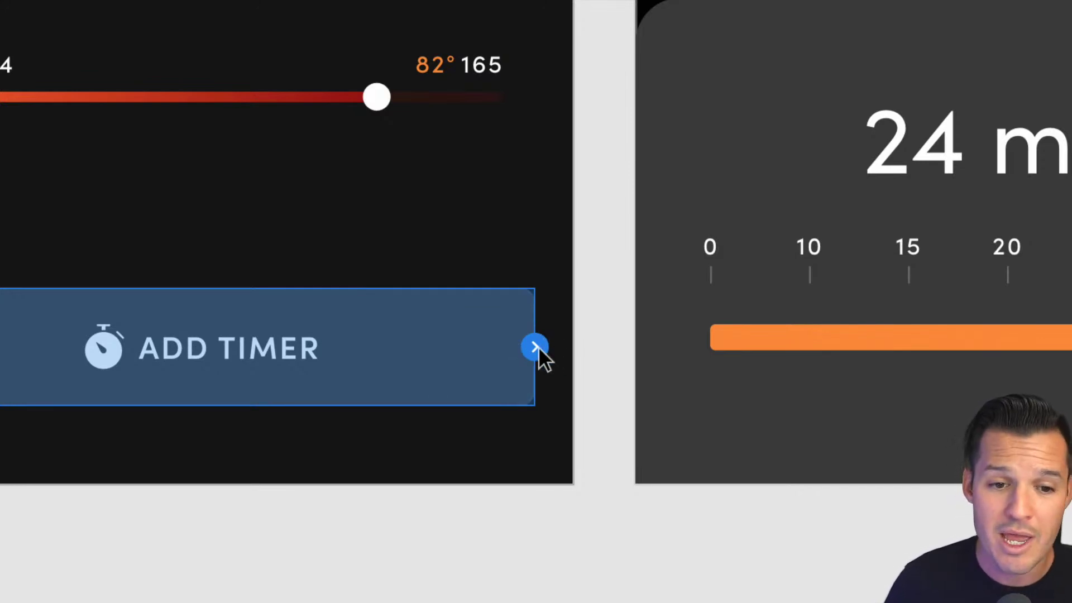
pyautogui.moveTo(538, 347); pyautogui.dragTo(726, 436)
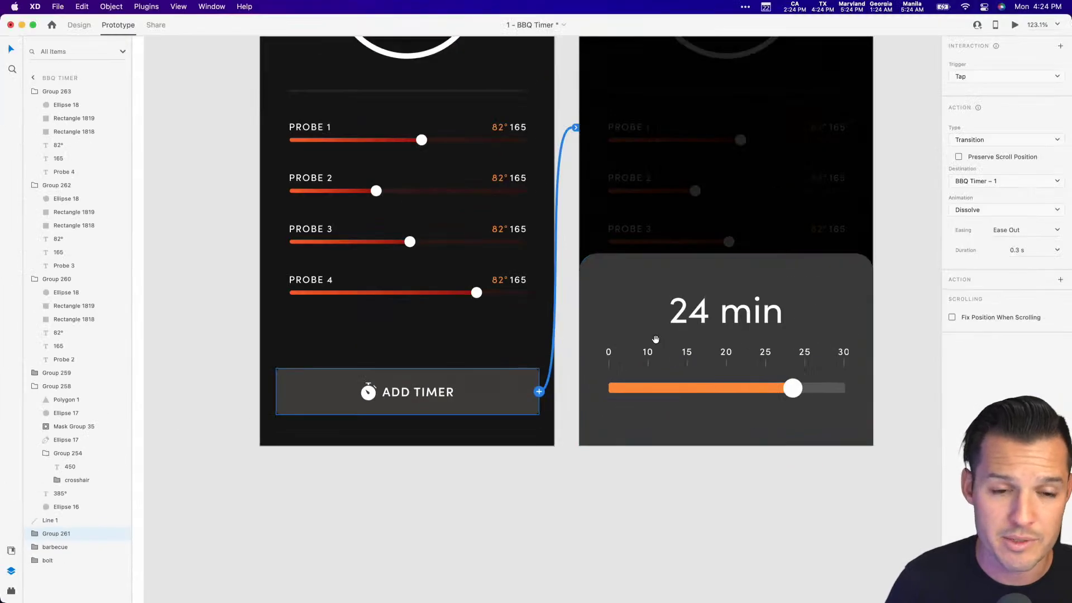
# Give the ADD TIMER interaction a Tap trigger and an Auto-Animate action with BBQ Timer – 1 as destination.
pyautogui.moveTo(650, 345); pyautogui.dragTo(602, 430)
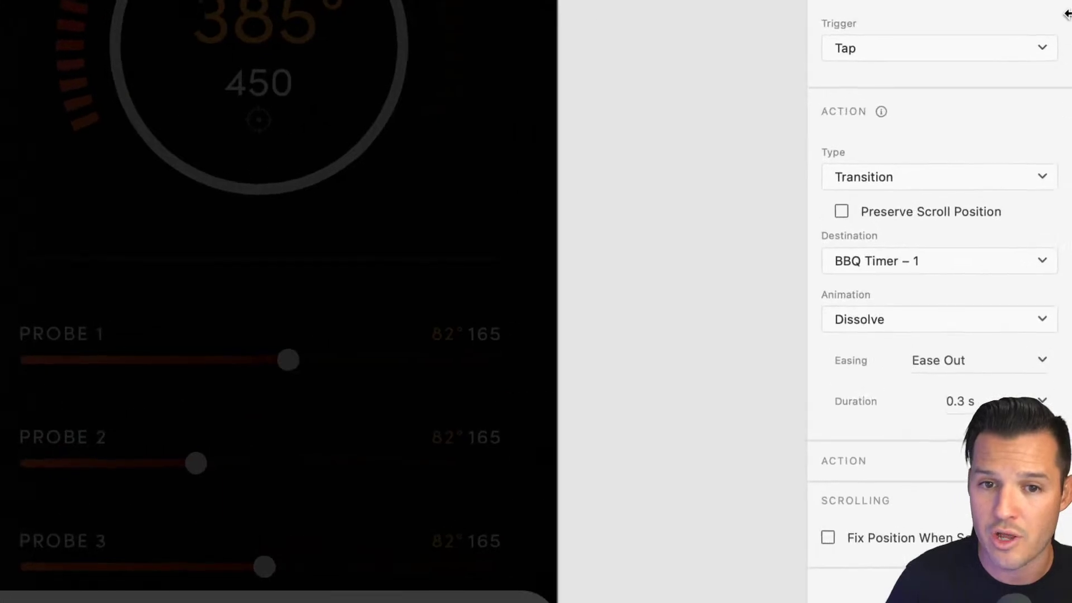
pyautogui.click(1026, 92)
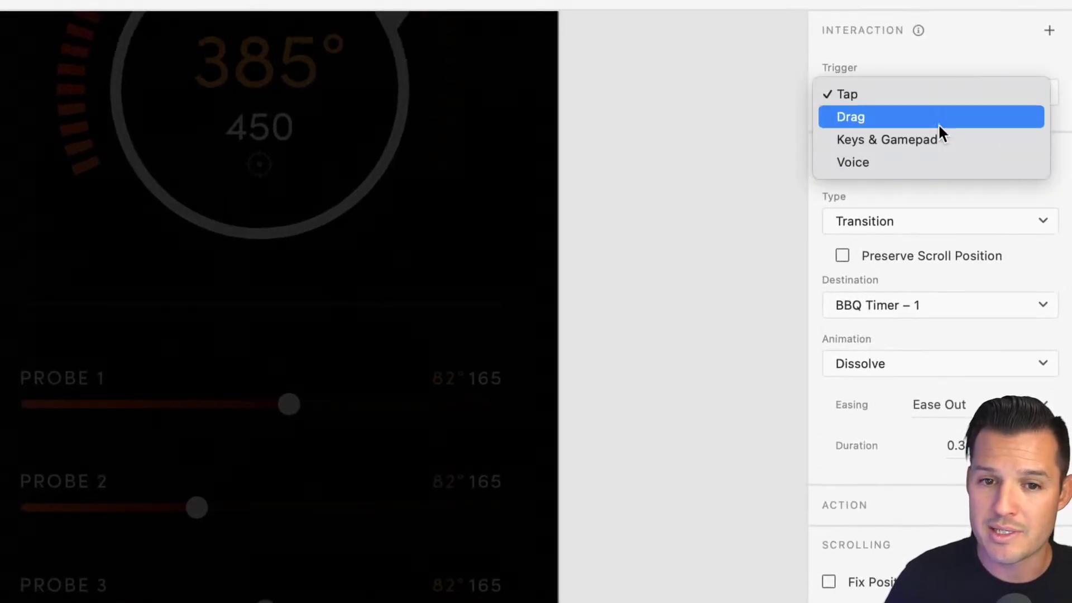
pyautogui.click(935, 98)
pyautogui.click(892, 219)
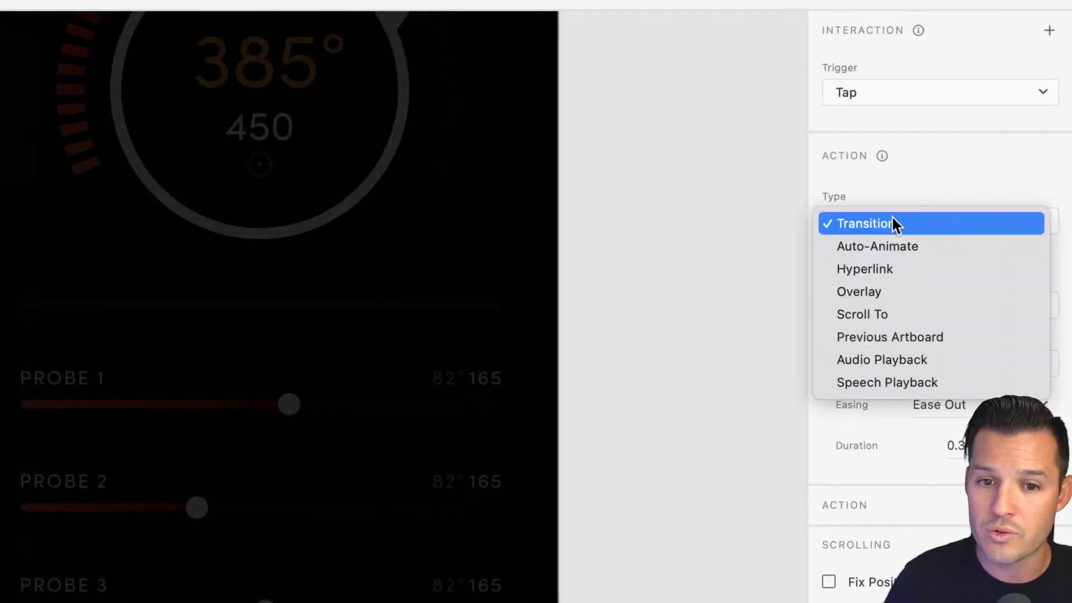
pyautogui.click(899, 246)
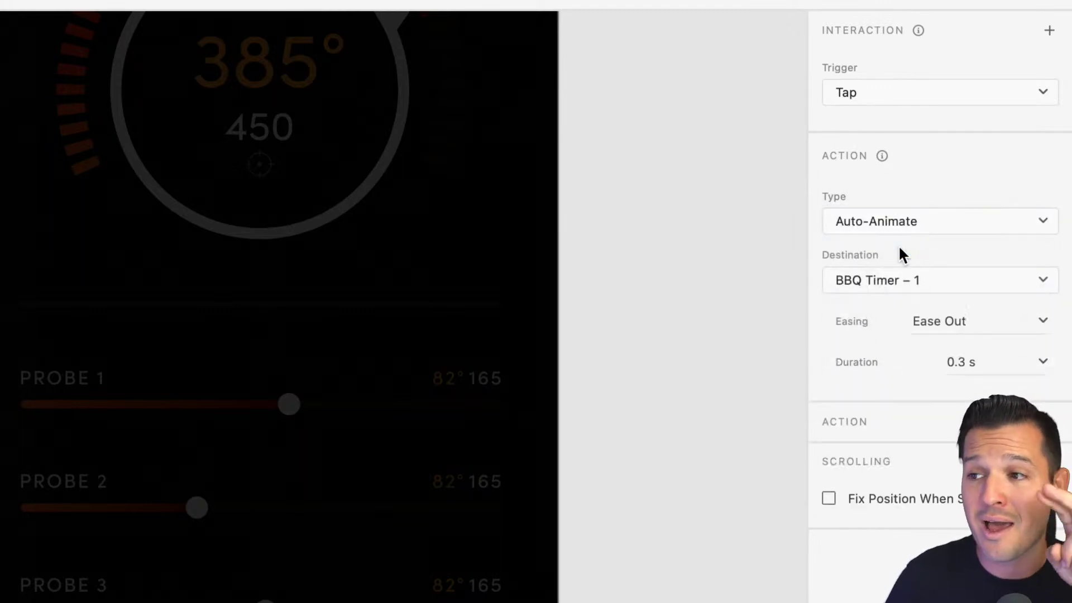
pyautogui.click(904, 279)
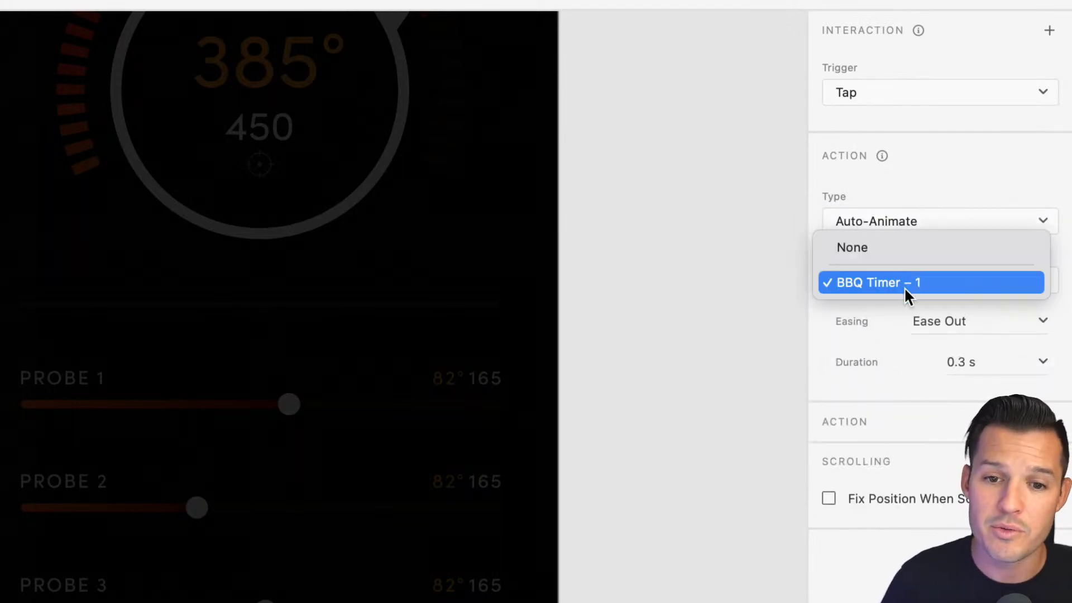
pyautogui.click(901, 286)
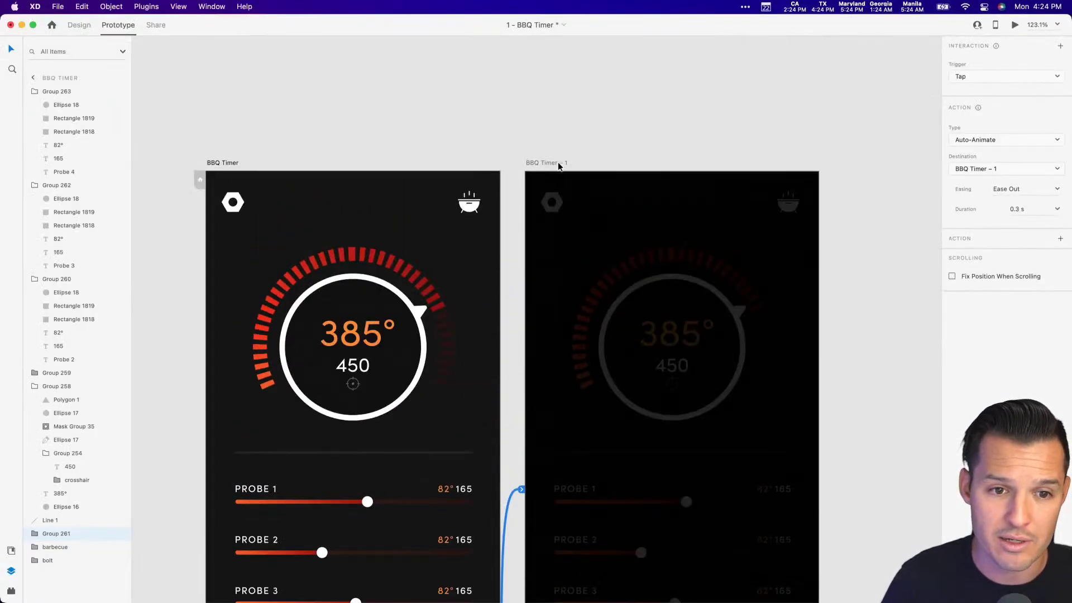
# Rename the BBQ Timer – 1 artboard to 2 and the BBQ Timer artboard to 1.
pyautogui.click(557, 163)
pyautogui.click(79, 24)
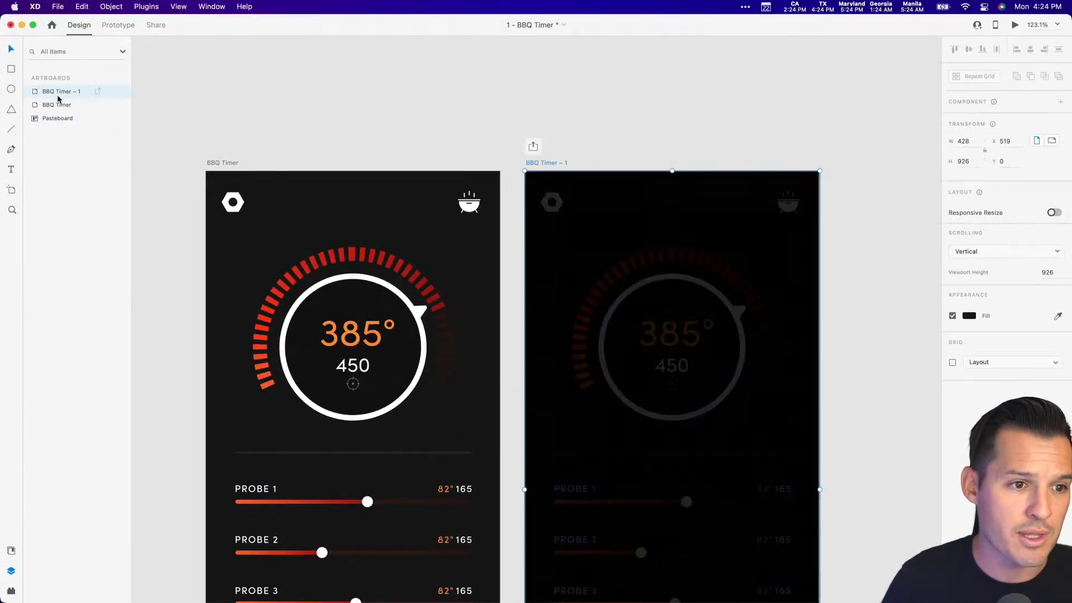
pyautogui.doubleClick(66, 91)
pyautogui.write('2')
pyautogui.doubleClick(56, 105)
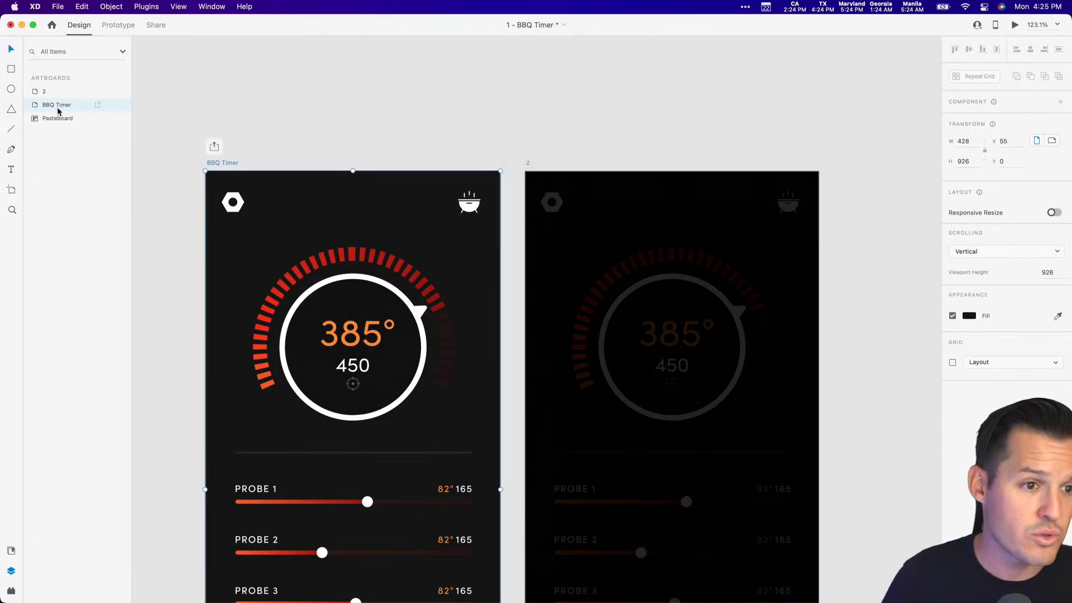
pyautogui.write('1')
pyautogui.click(196, 105)
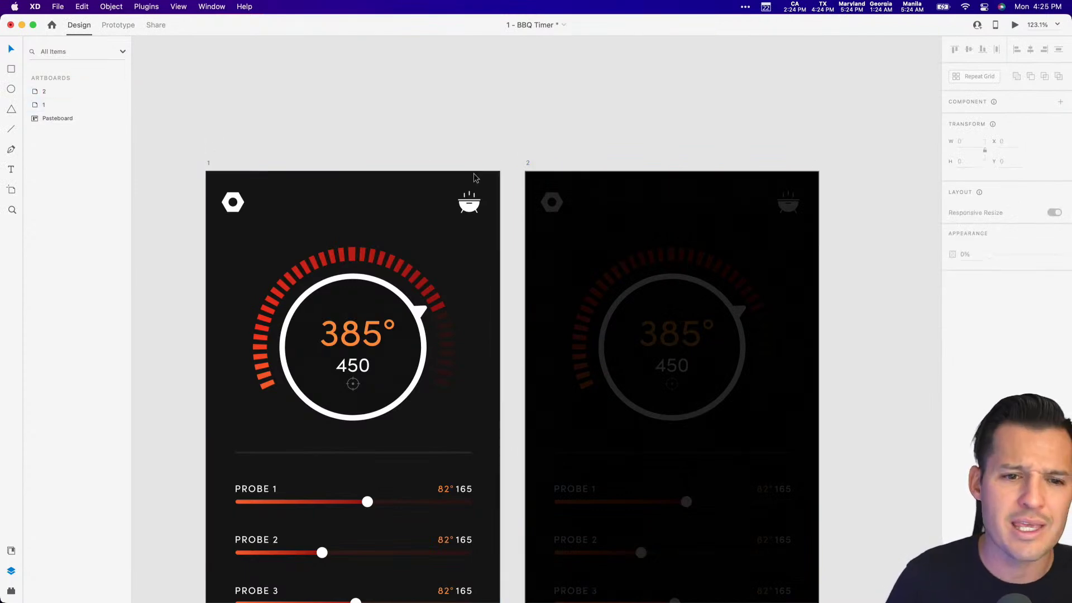
# Set the ADD TIMER interaction's easing to Ease In-Out and its duration to 0.5 s.
pyautogui.click(527, 166)
pyautogui.click(112, 25)
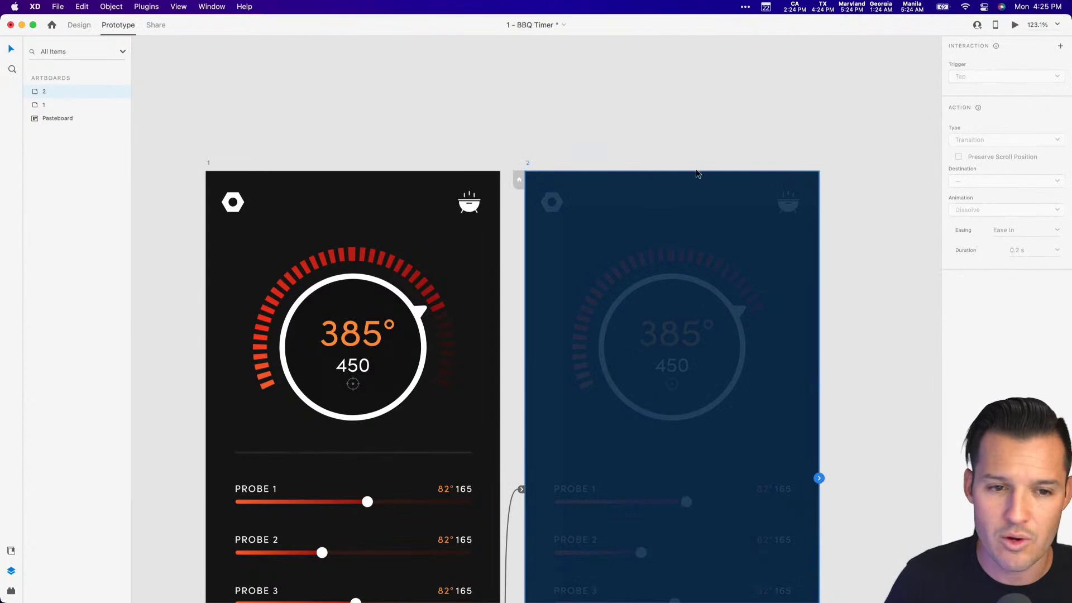
pyautogui.click(508, 521)
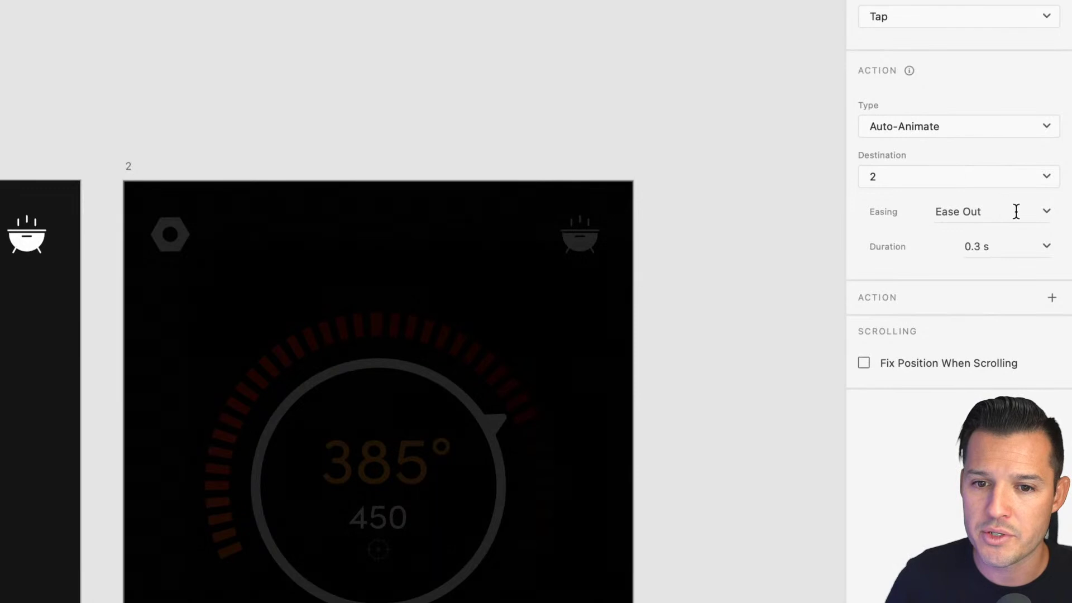
pyautogui.click(1049, 215)
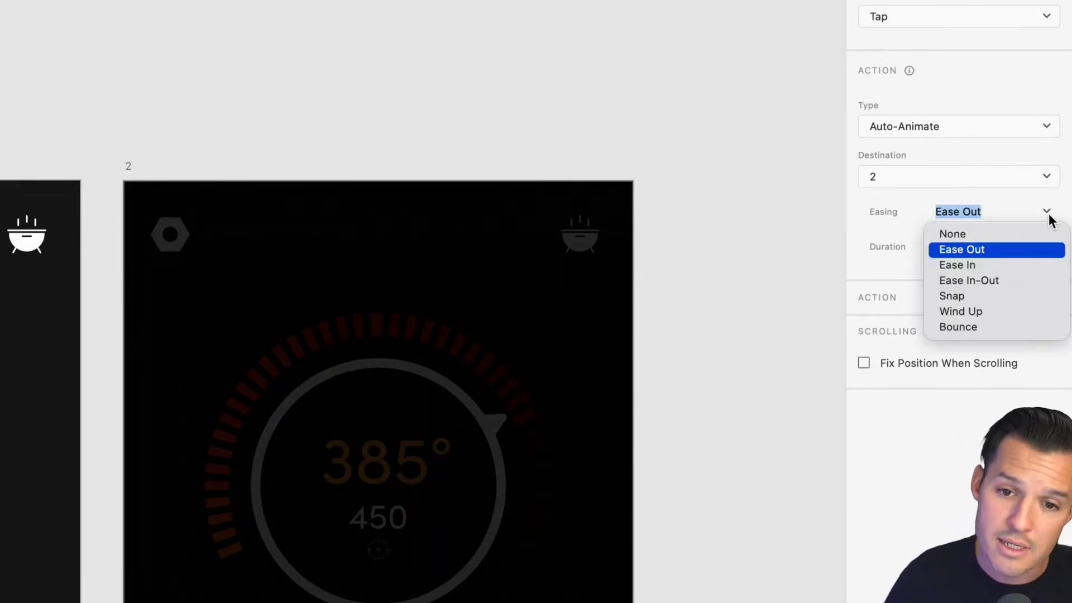
pyautogui.click(1024, 281)
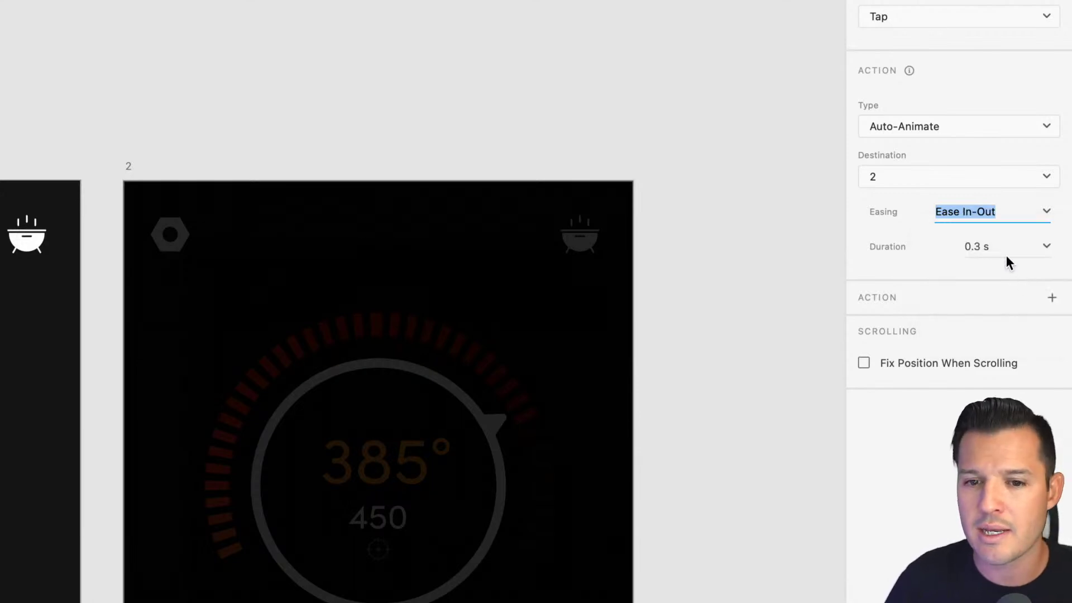
pyautogui.click(980, 249)
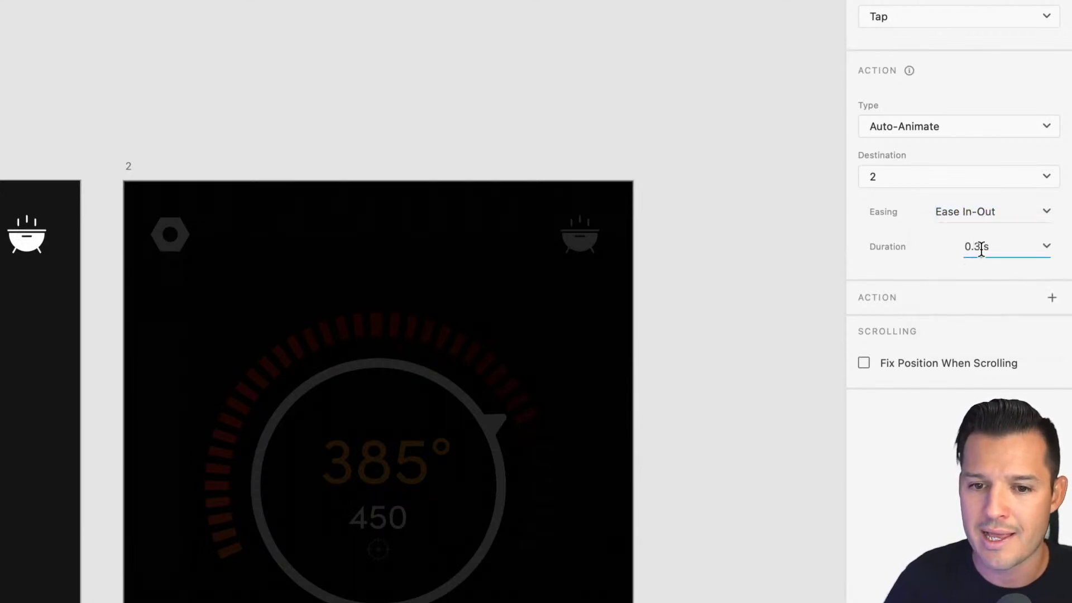
pyautogui.doubleClick(987, 249)
pyautogui.write('5')
pyautogui.press('Tab')
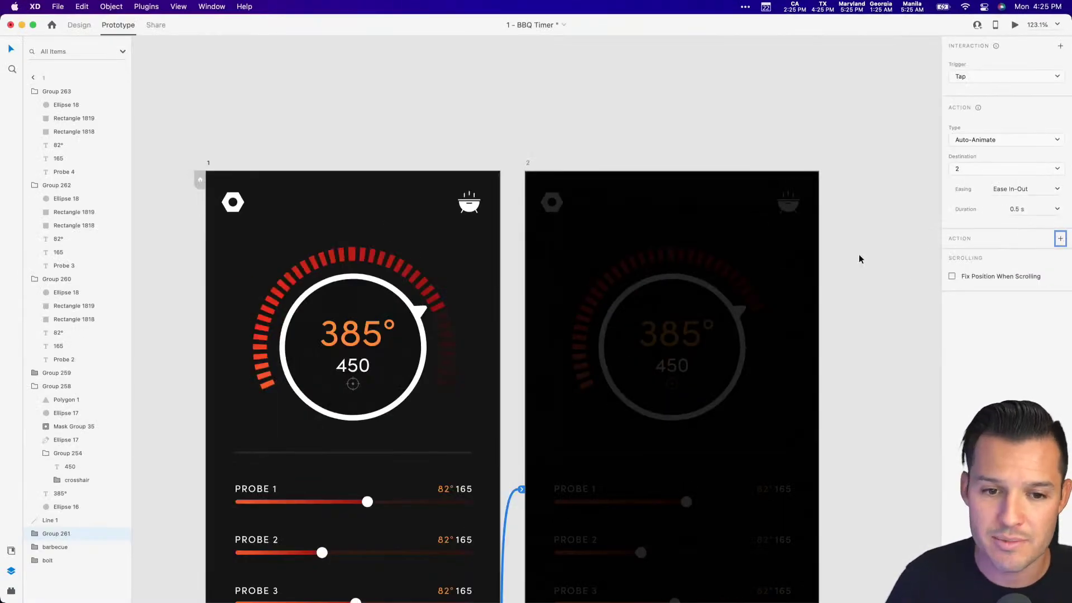
# Connect the black overlay rectangle on artboard 2 back to artboard 1.
pyautogui.scroll(-5, 851, 254)
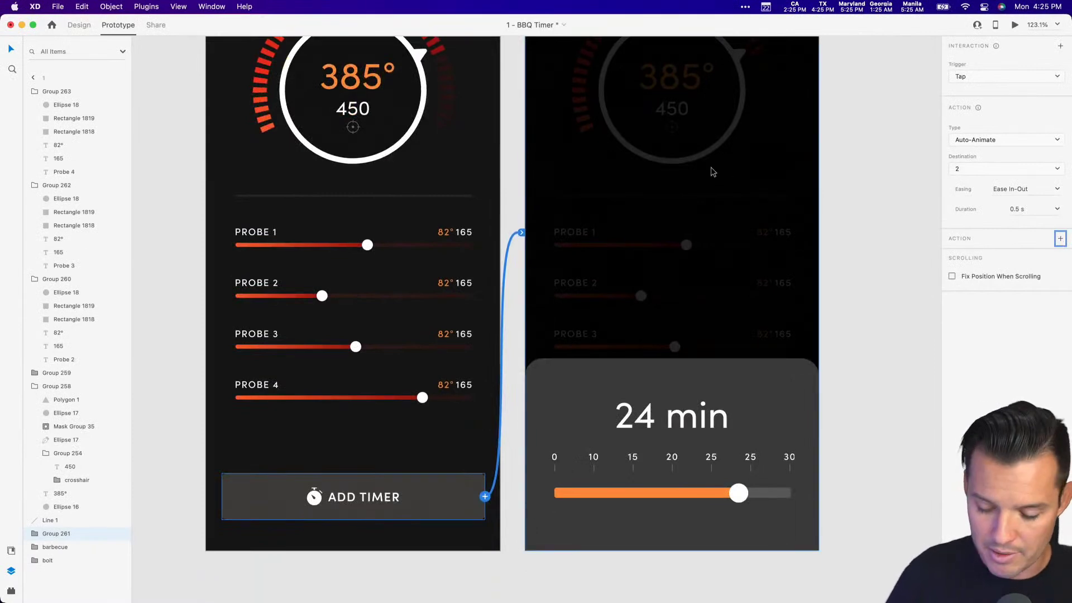
pyautogui.press('cmd+1')
pyautogui.moveTo(809, 173); pyautogui.dragTo(819, 242)
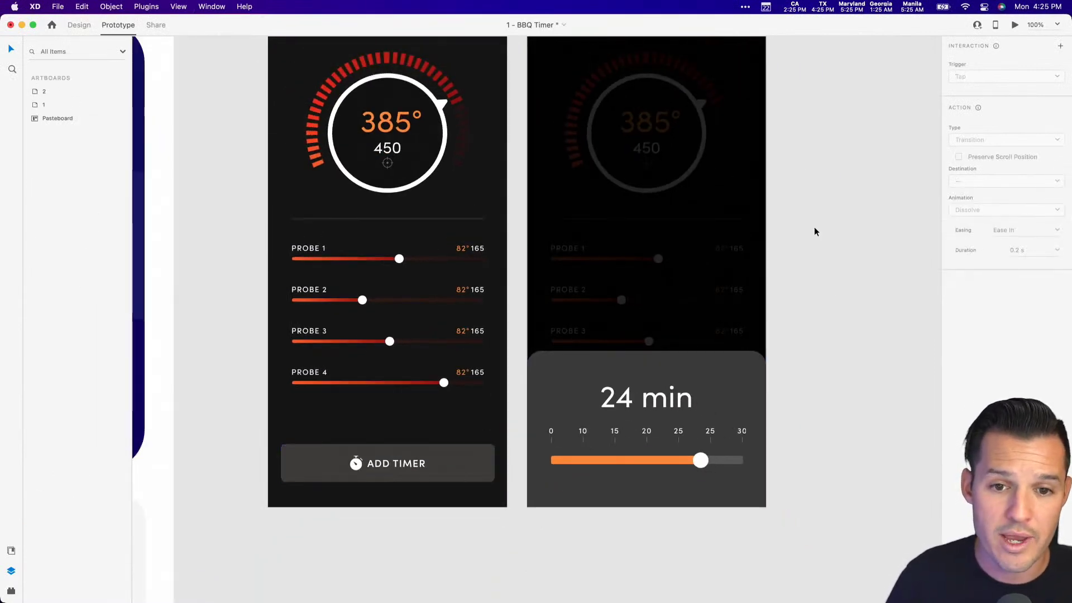
pyautogui.scroll(3, 838, 279)
pyautogui.hscroll(-2, 838, 279)
pyautogui.click(701, 218)
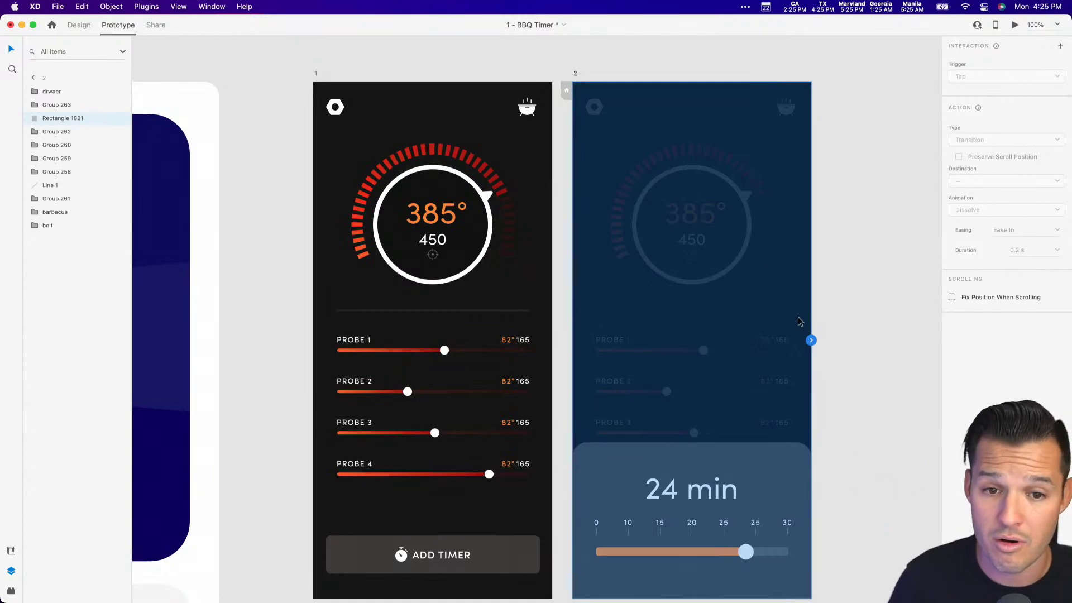
pyautogui.moveTo(813, 342); pyautogui.dragTo(442, 196)
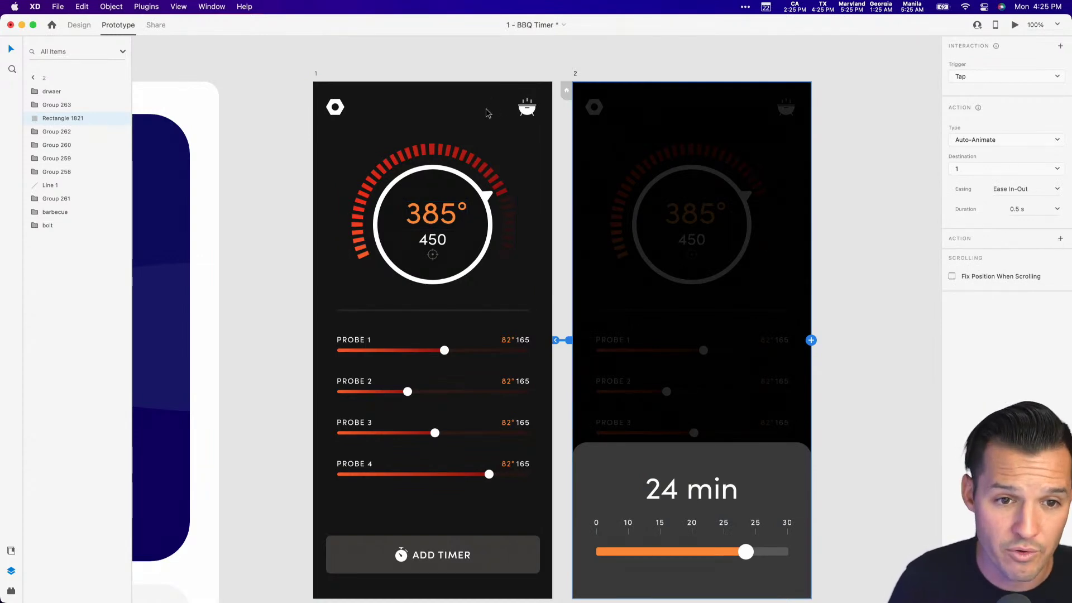
# Mark artboard 1 as the flow's home screen, then open and close the prototype preview.
pyautogui.click(314, 75)
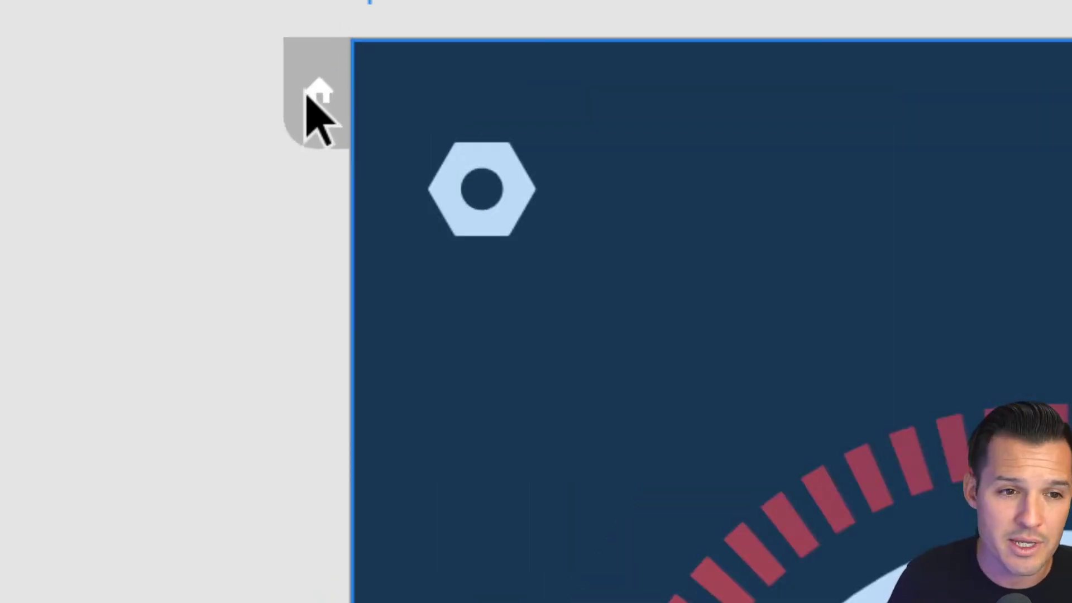
pyautogui.click(306, 92)
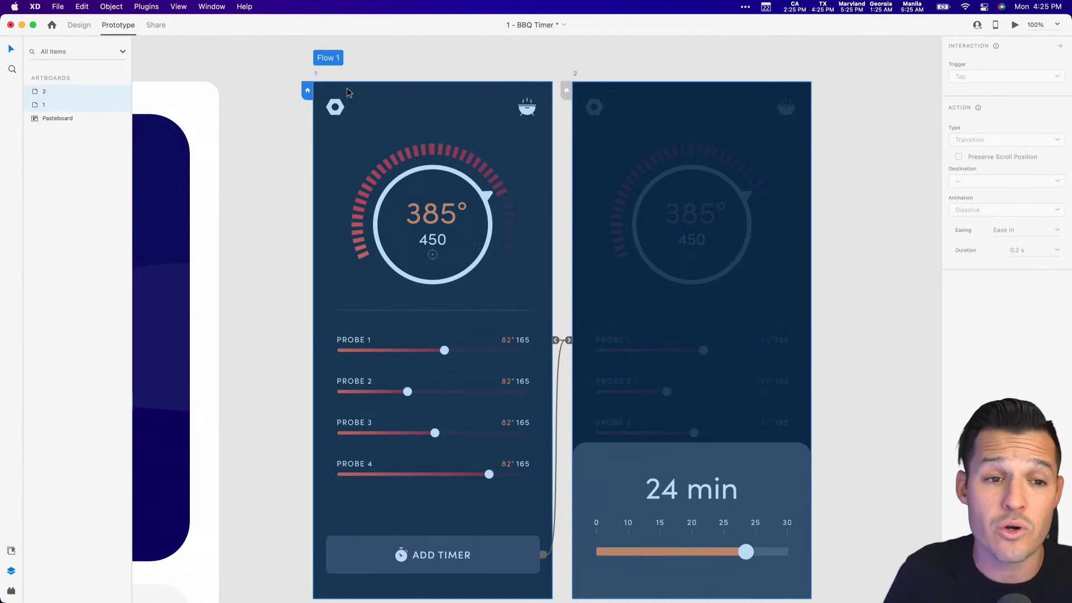
pyautogui.click(1014, 26)
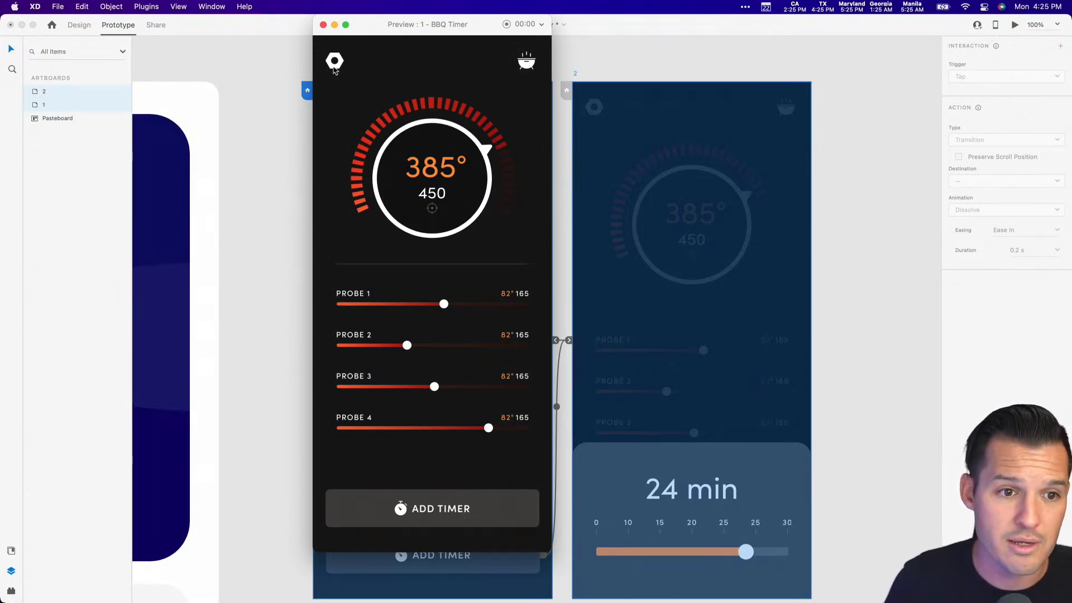
pyautogui.click(323, 25)
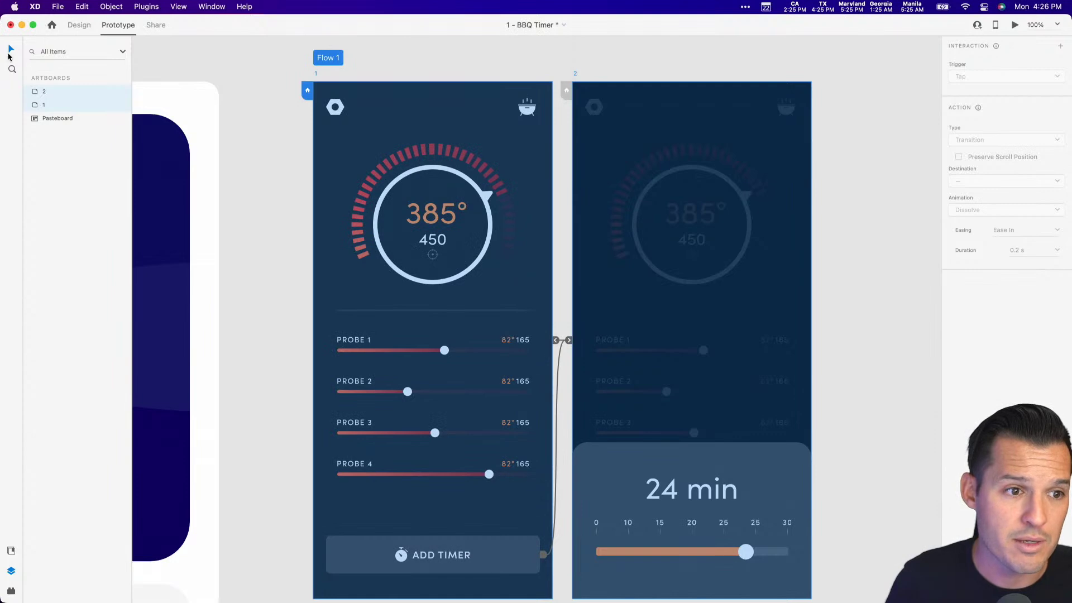
# Move artboard 2 farther from artboard 1 and delete the black overlay's connection back to artboard 1.
pyautogui.click(555, 510)
pyautogui.moveTo(578, 77); pyautogui.dragTo(702, 75)
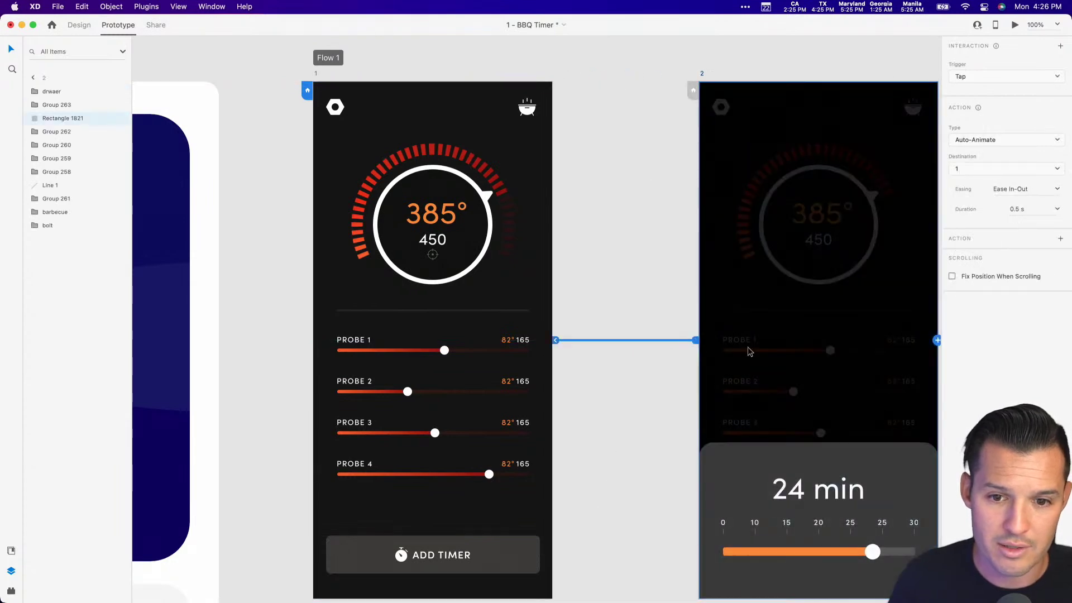
pyautogui.press('Delete')
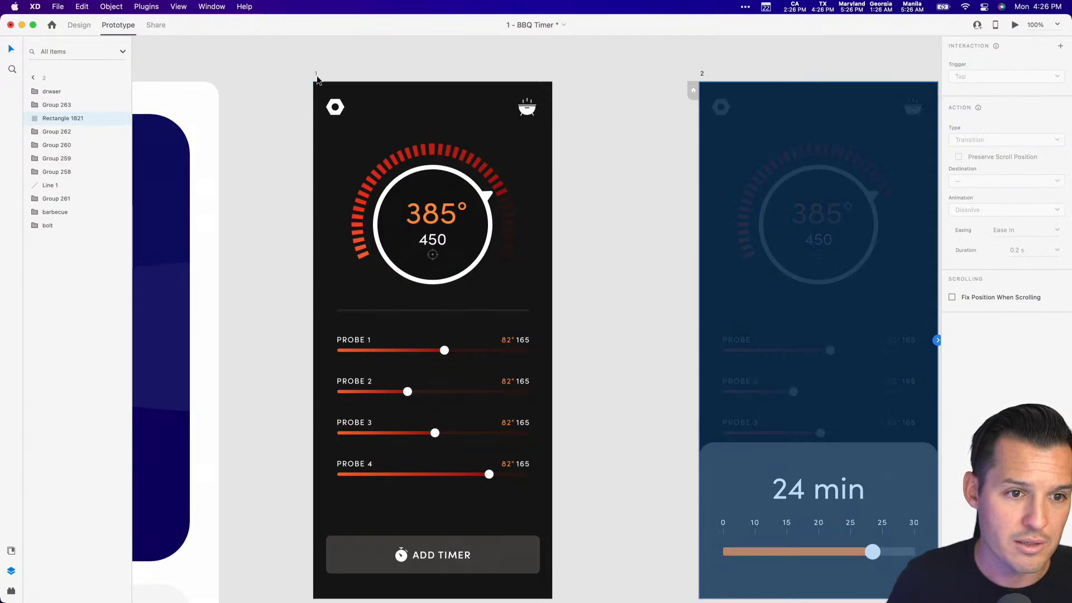
# Make artboard 1 the home screen of the prototype and start the preview.
pyautogui.click(313, 78)
pyautogui.click(316, 77)
pyautogui.click(307, 90)
pyautogui.click(1015, 25)
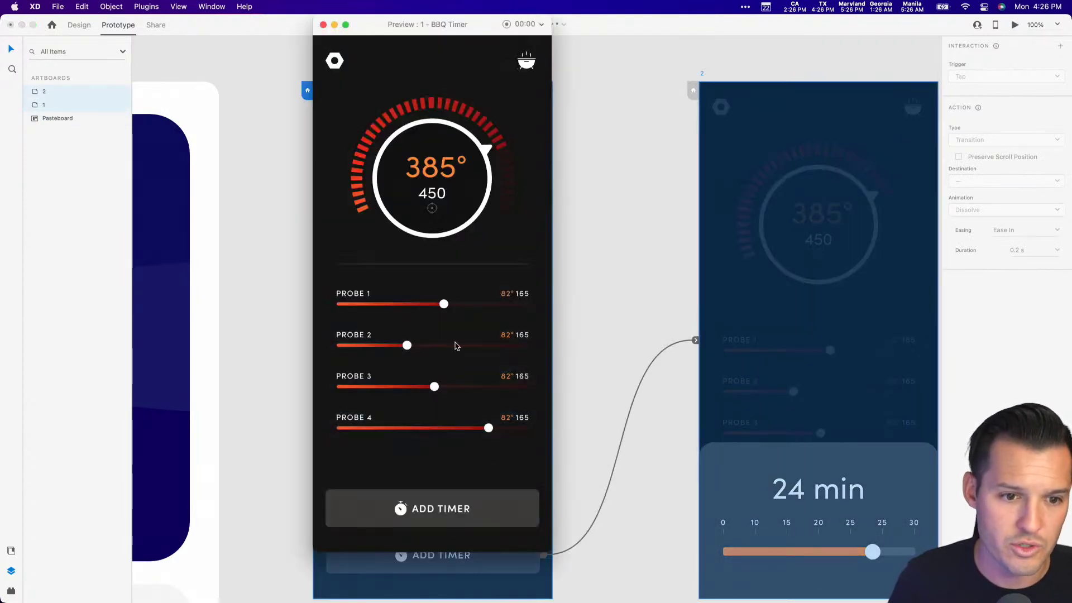
# Close the preview and remove the Audio Playback action from the ADD TIMER button's tap interaction on artboard 1.
pyautogui.click(323, 25)
pyautogui.click(79, 25)
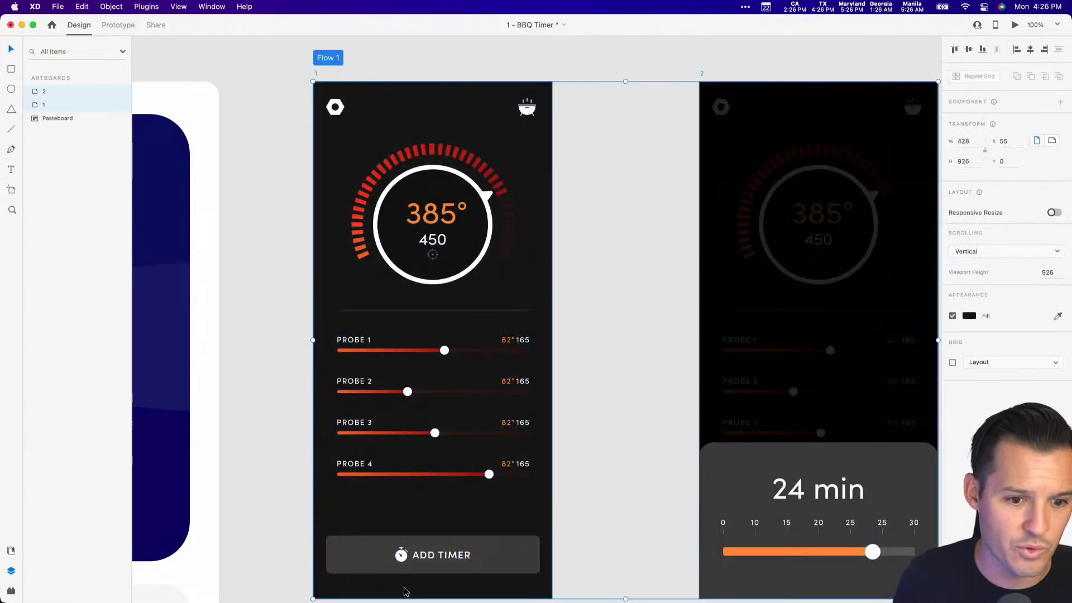
pyautogui.click(428, 571)
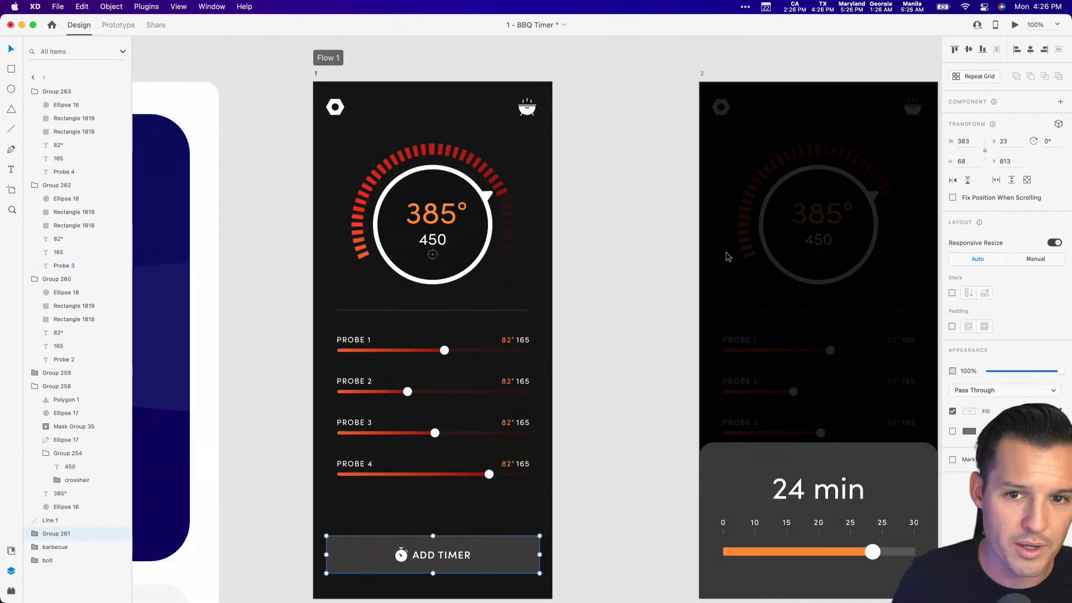
pyautogui.click(119, 25)
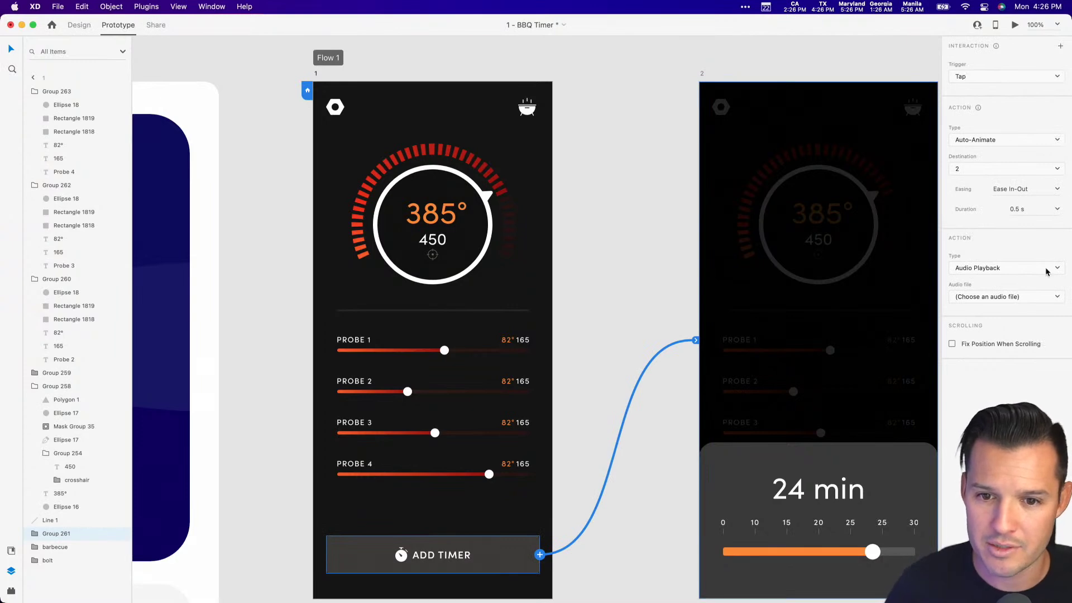
pyautogui.click(1028, 271)
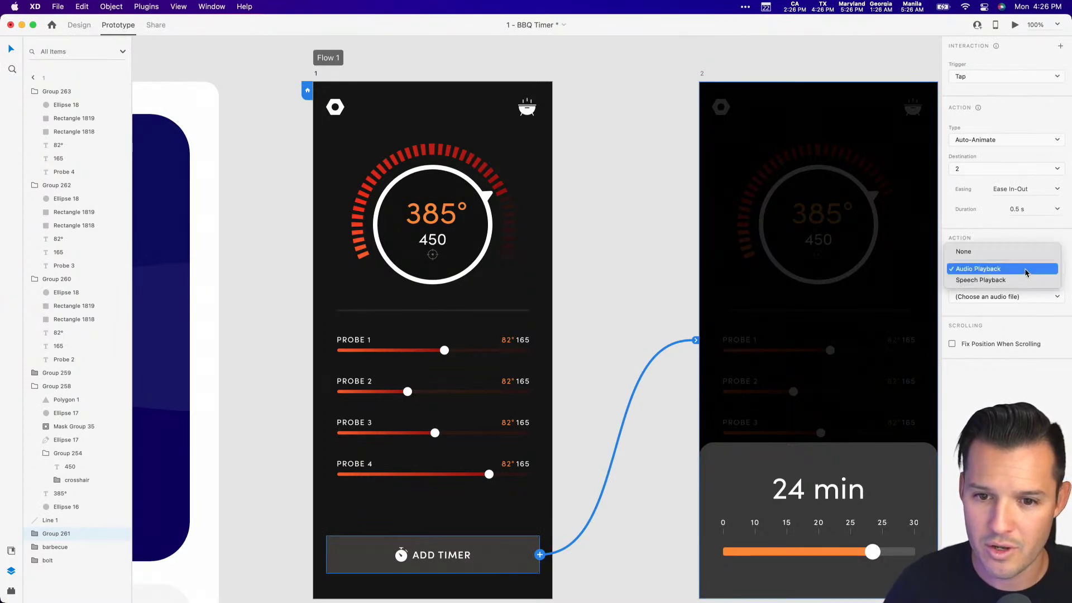
pyautogui.click(1019, 251)
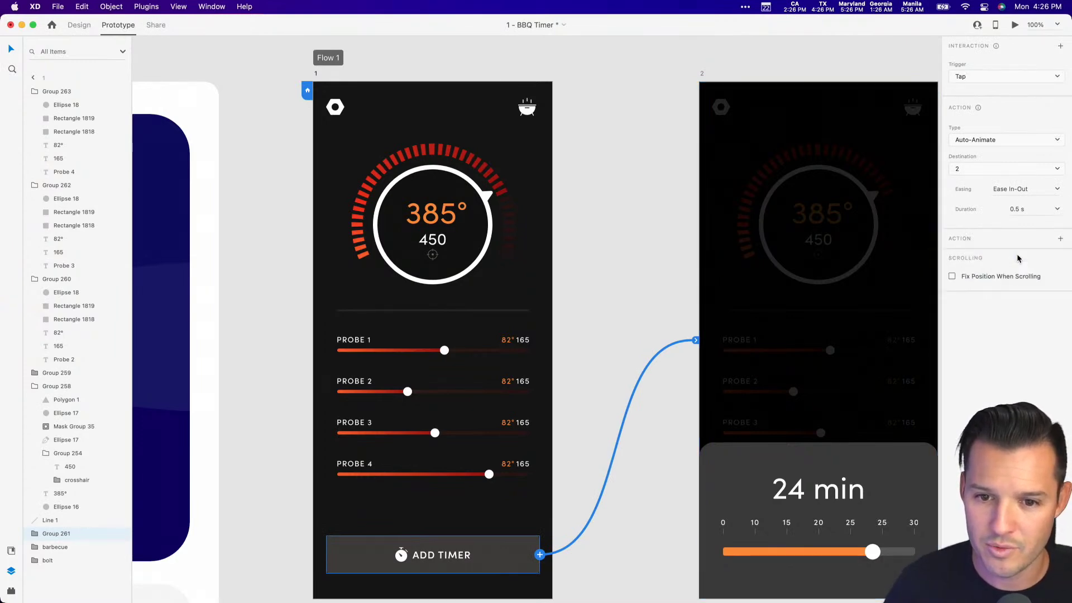
# Preview the prototype, trigger the ADD TIMER transition to the dimmed timer screen, and close the preview.
pyautogui.click(1015, 25)
pyautogui.click(486, 510)
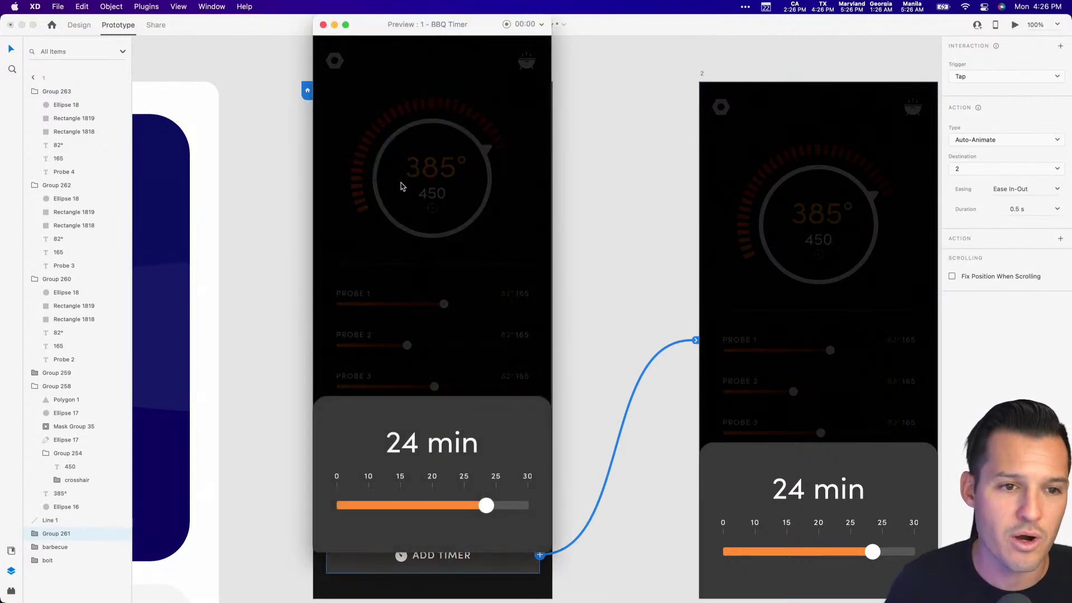
pyautogui.click(322, 25)
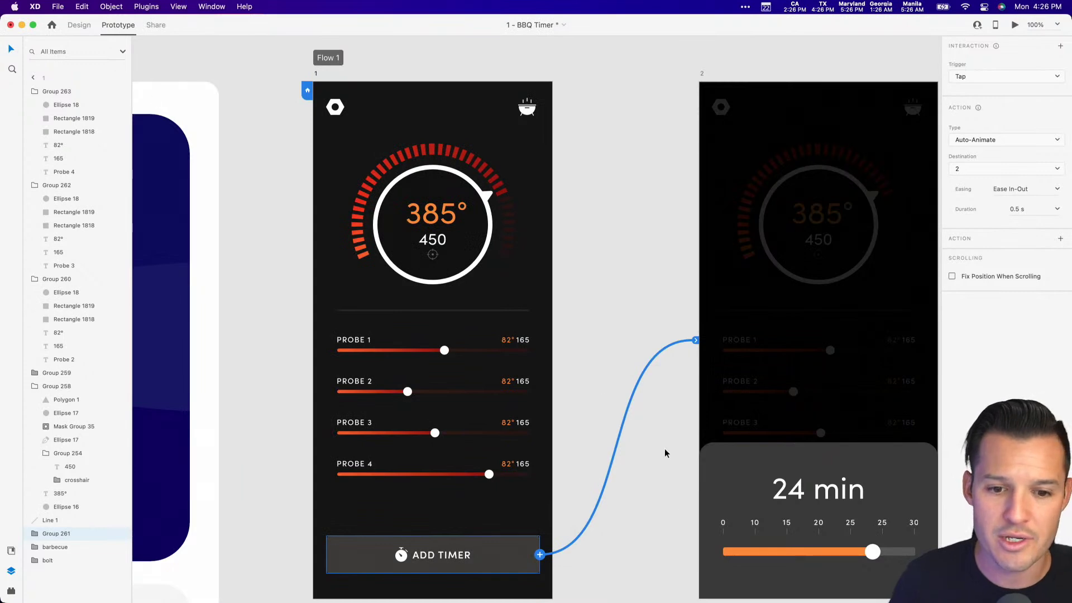
# Copy the 24 min timer drawer from artboard 2 to artboard 1 and move it just below the artboard's lower edge, at about Y 923.
pyautogui.click(694, 453)
pyautogui.click(726, 457)
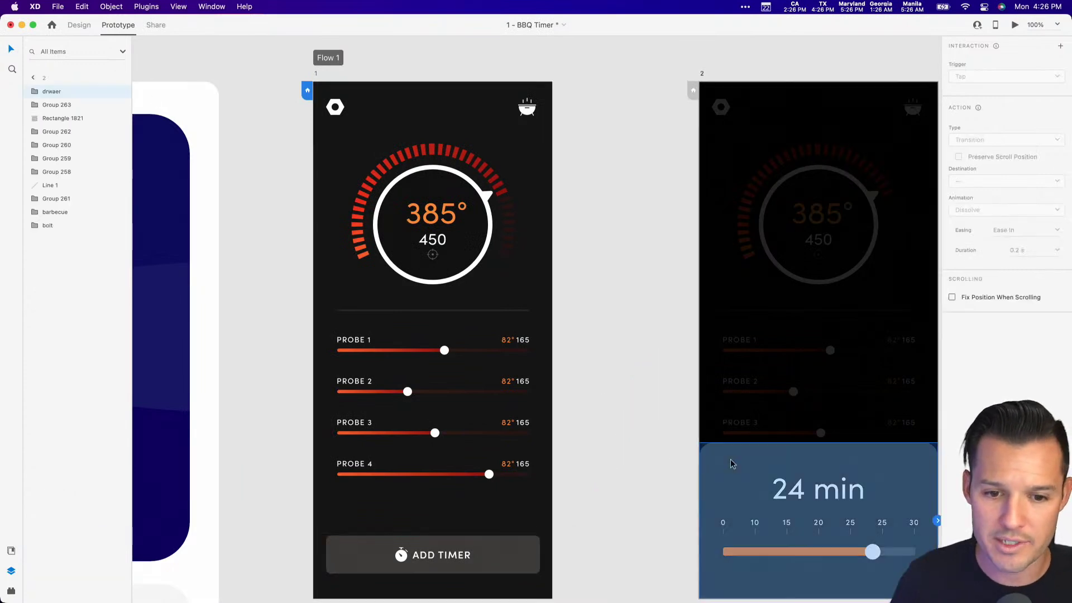
pyautogui.click(79, 24)
pyautogui.click(440, 462)
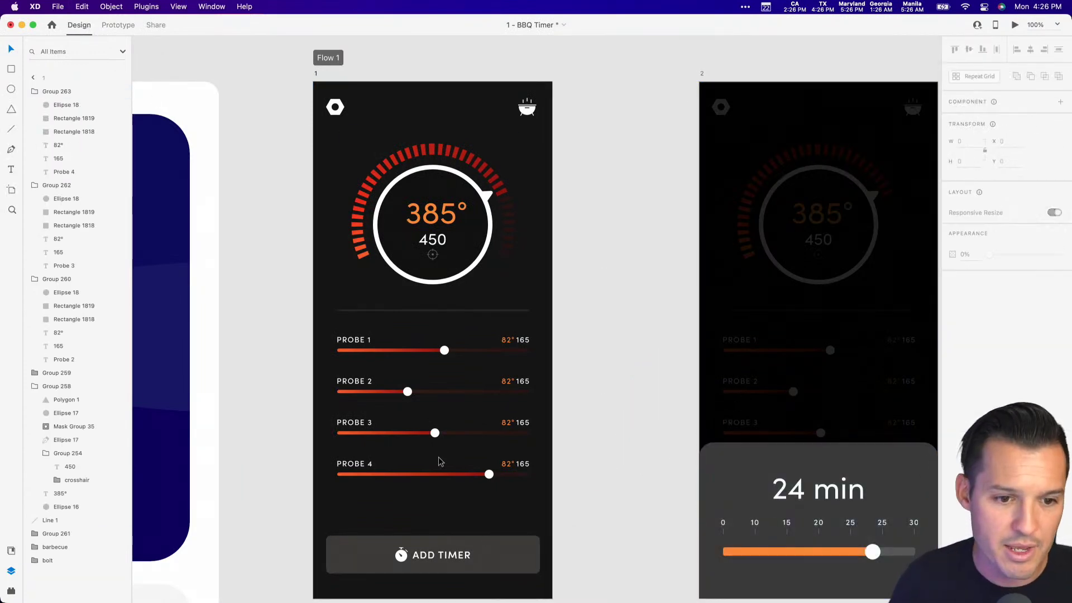
pyautogui.click(317, 76)
pyautogui.press('super+v')
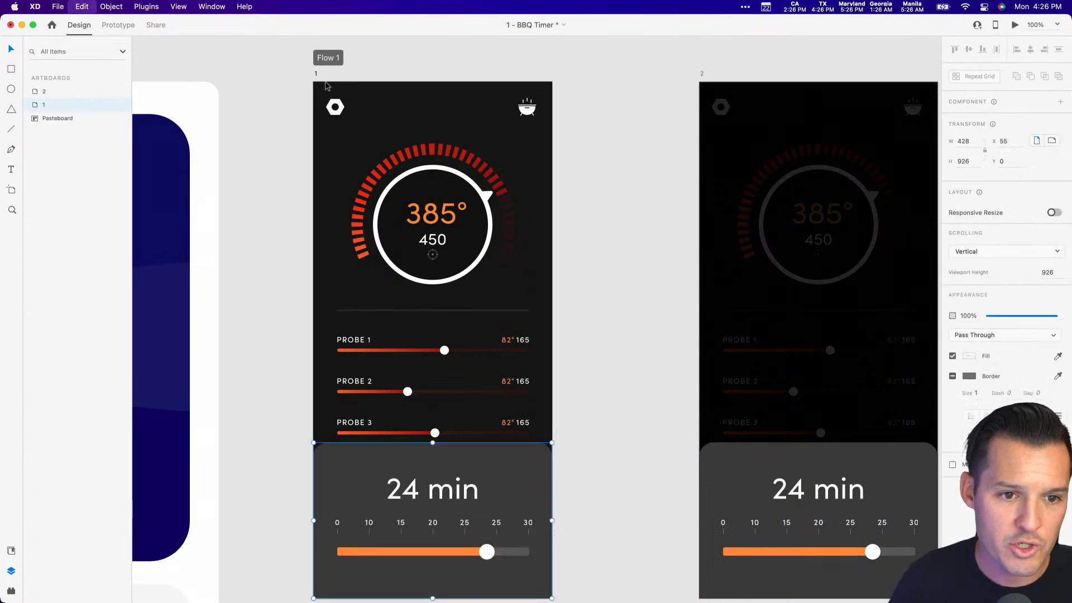
pyautogui.scroll(-5, 496, 249)
pyautogui.moveTo(495, 249); pyautogui.dragTo(491, 384)
# Preview the ADD TIMER transition with the timer drawer placed below artboard 1, and close the preview.
pyautogui.press('super+Return')
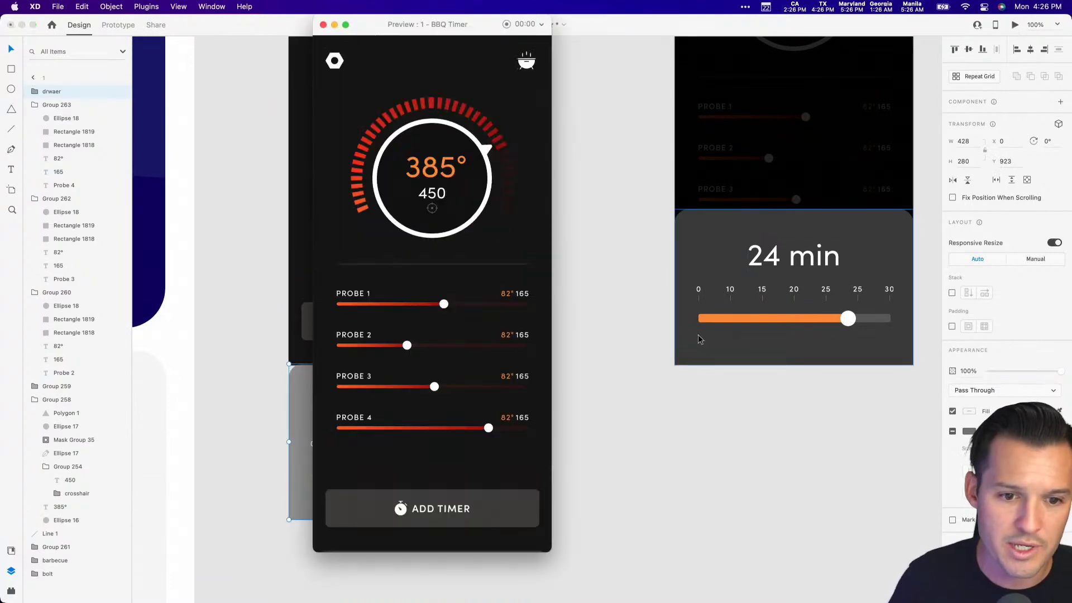
pyautogui.click(495, 520)
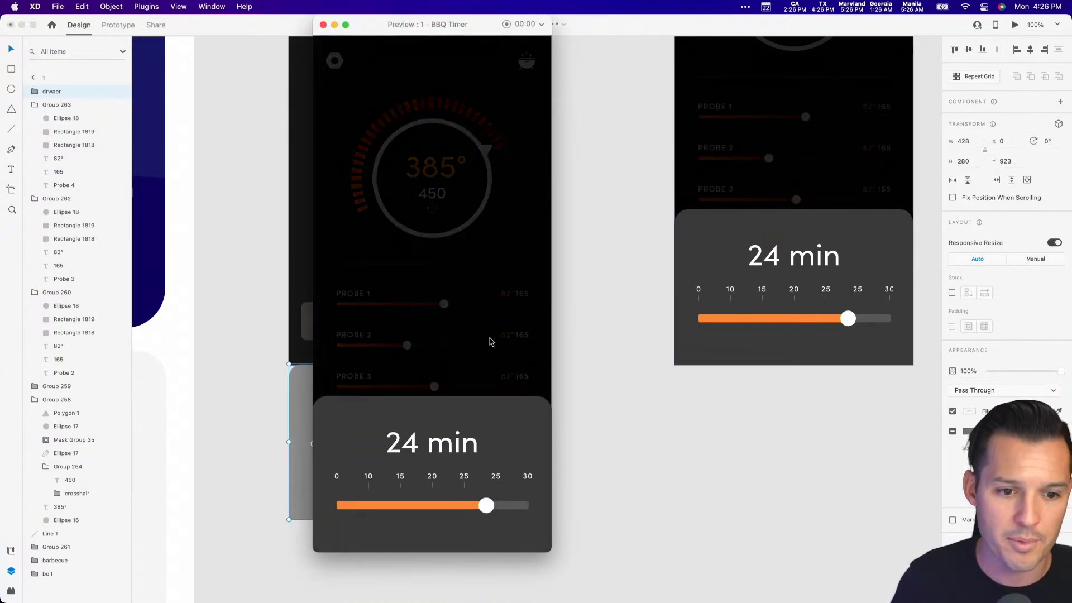
pyautogui.click(322, 25)
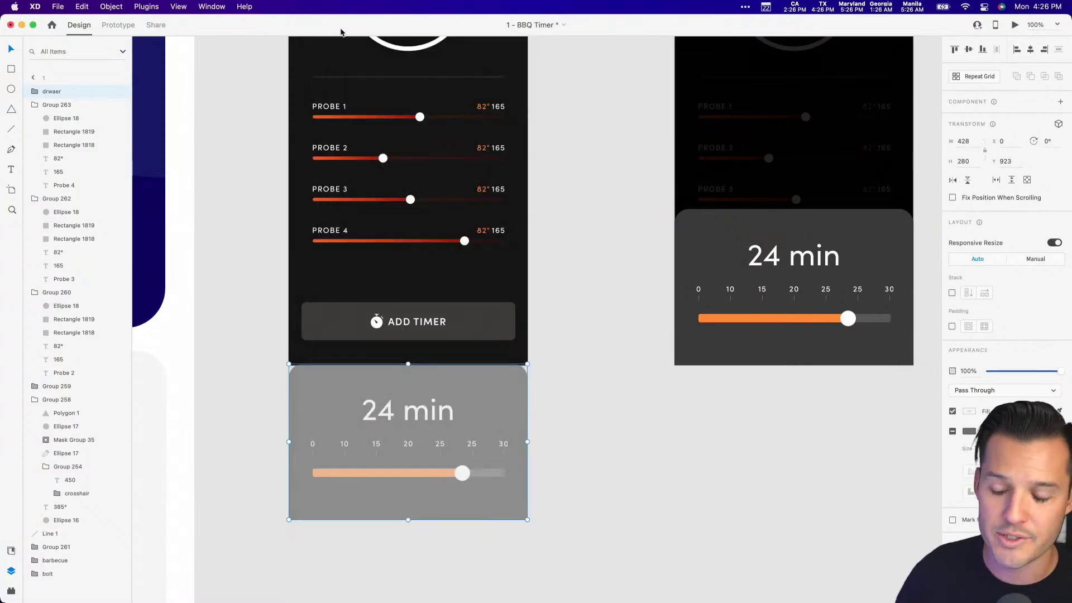